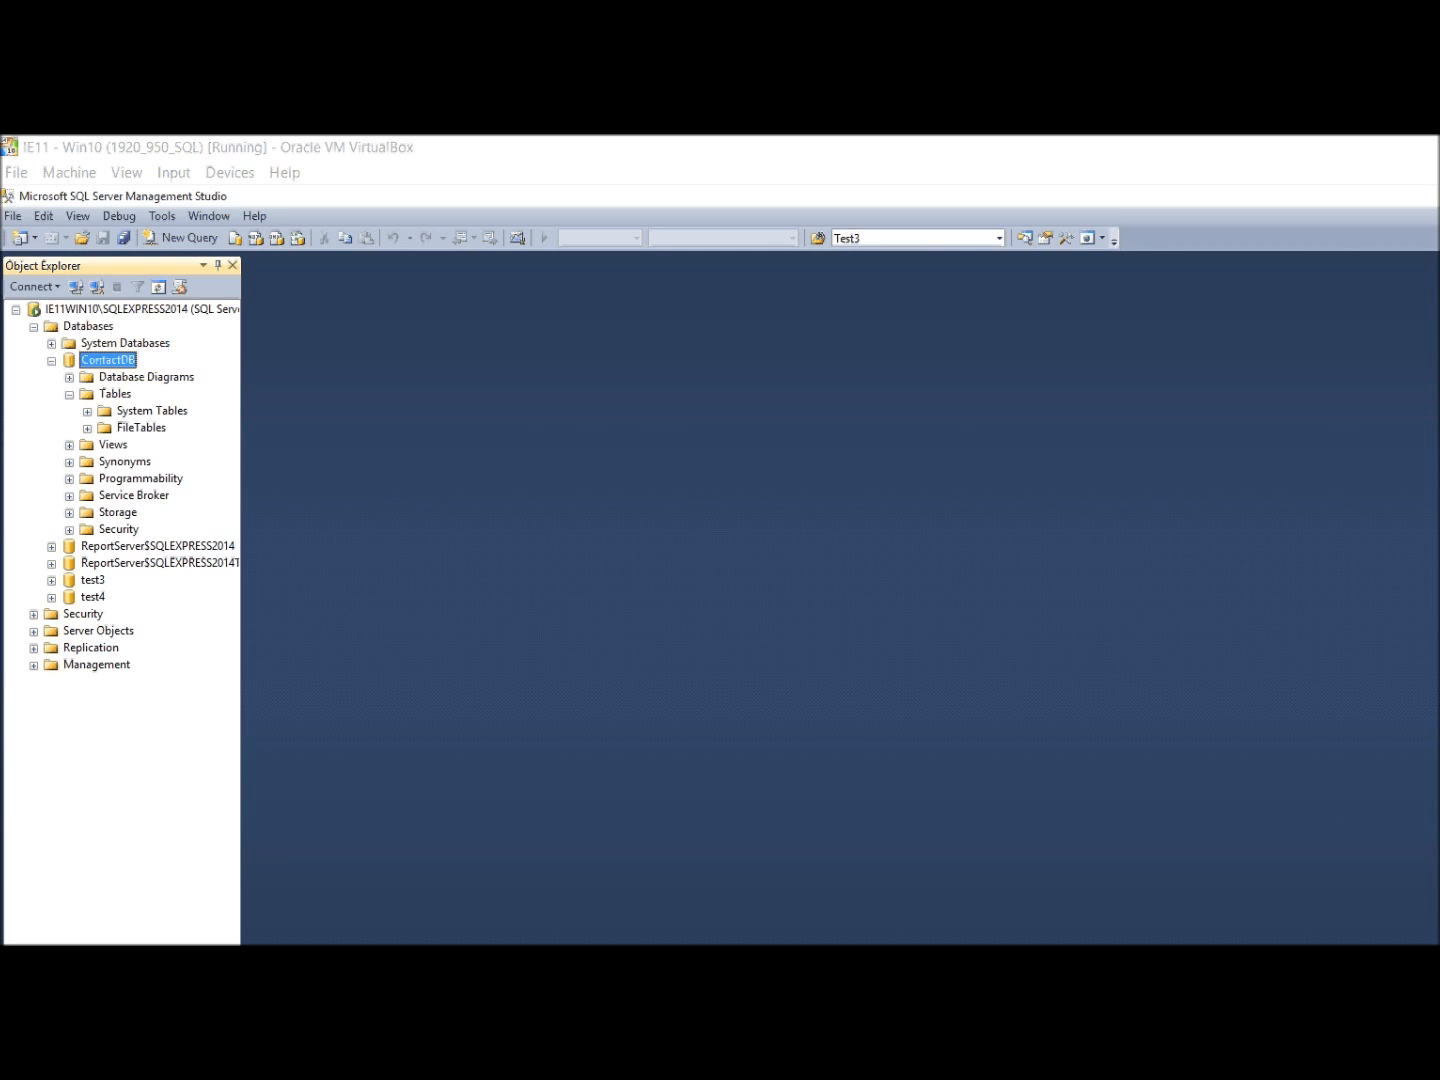
Step: Create a new table in the ContactDB database with an AddressID column of type int that disallows nulls
{"action": "right_click", "coordinate": [112, 394]}
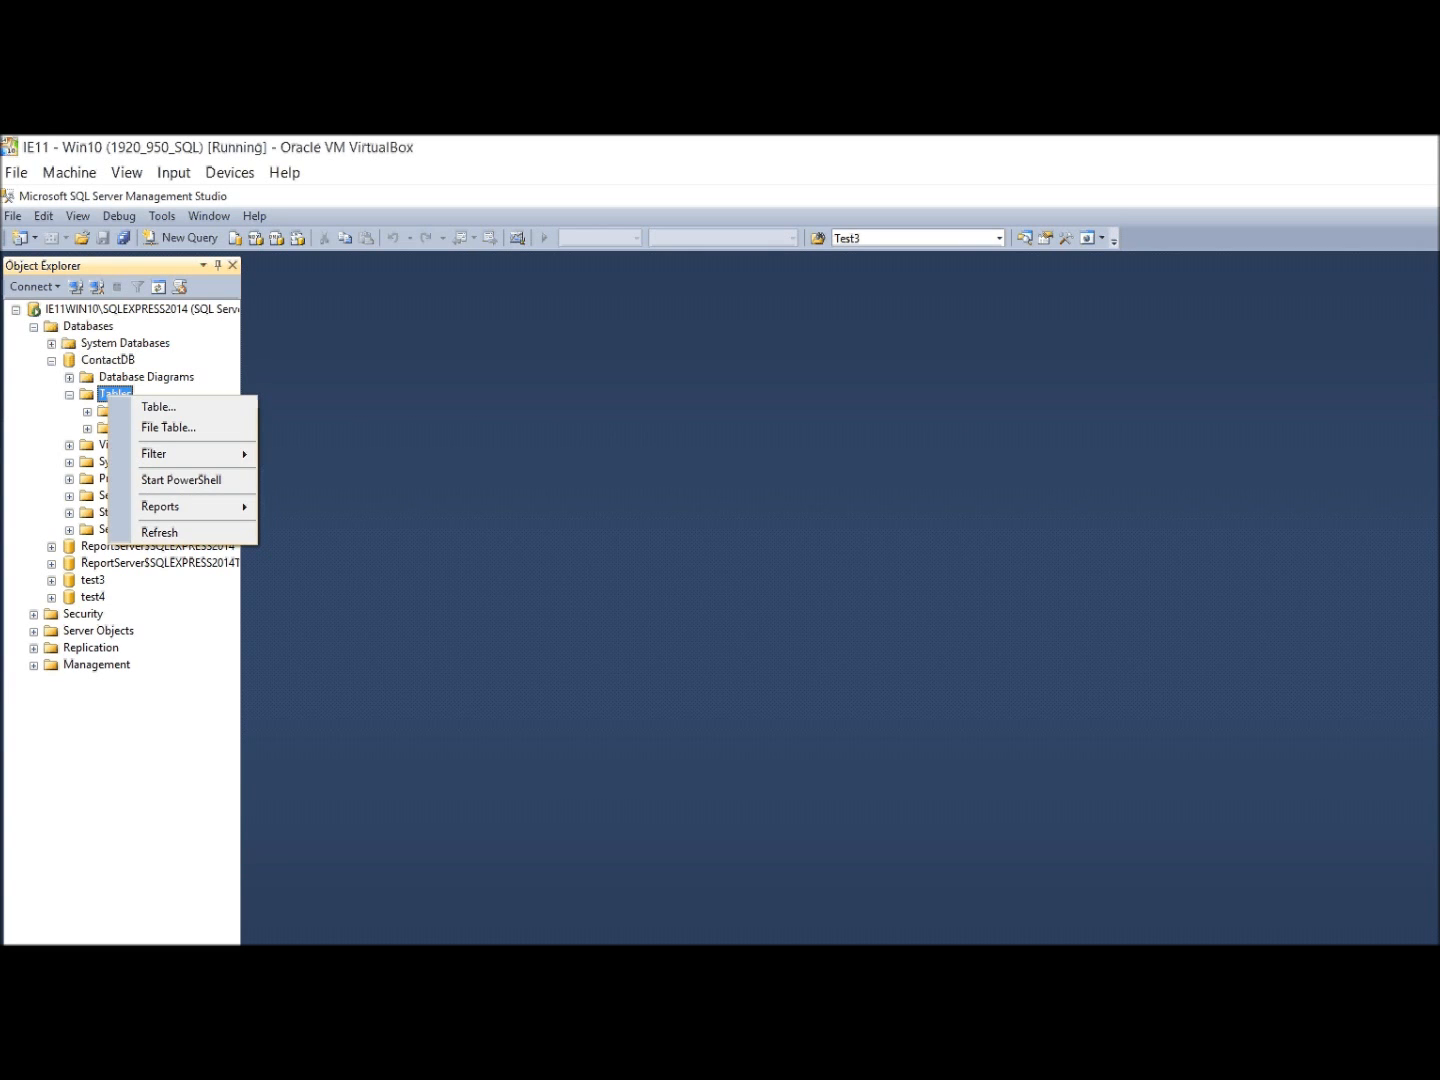
{"action": "left_click", "coordinate": [158, 407]}
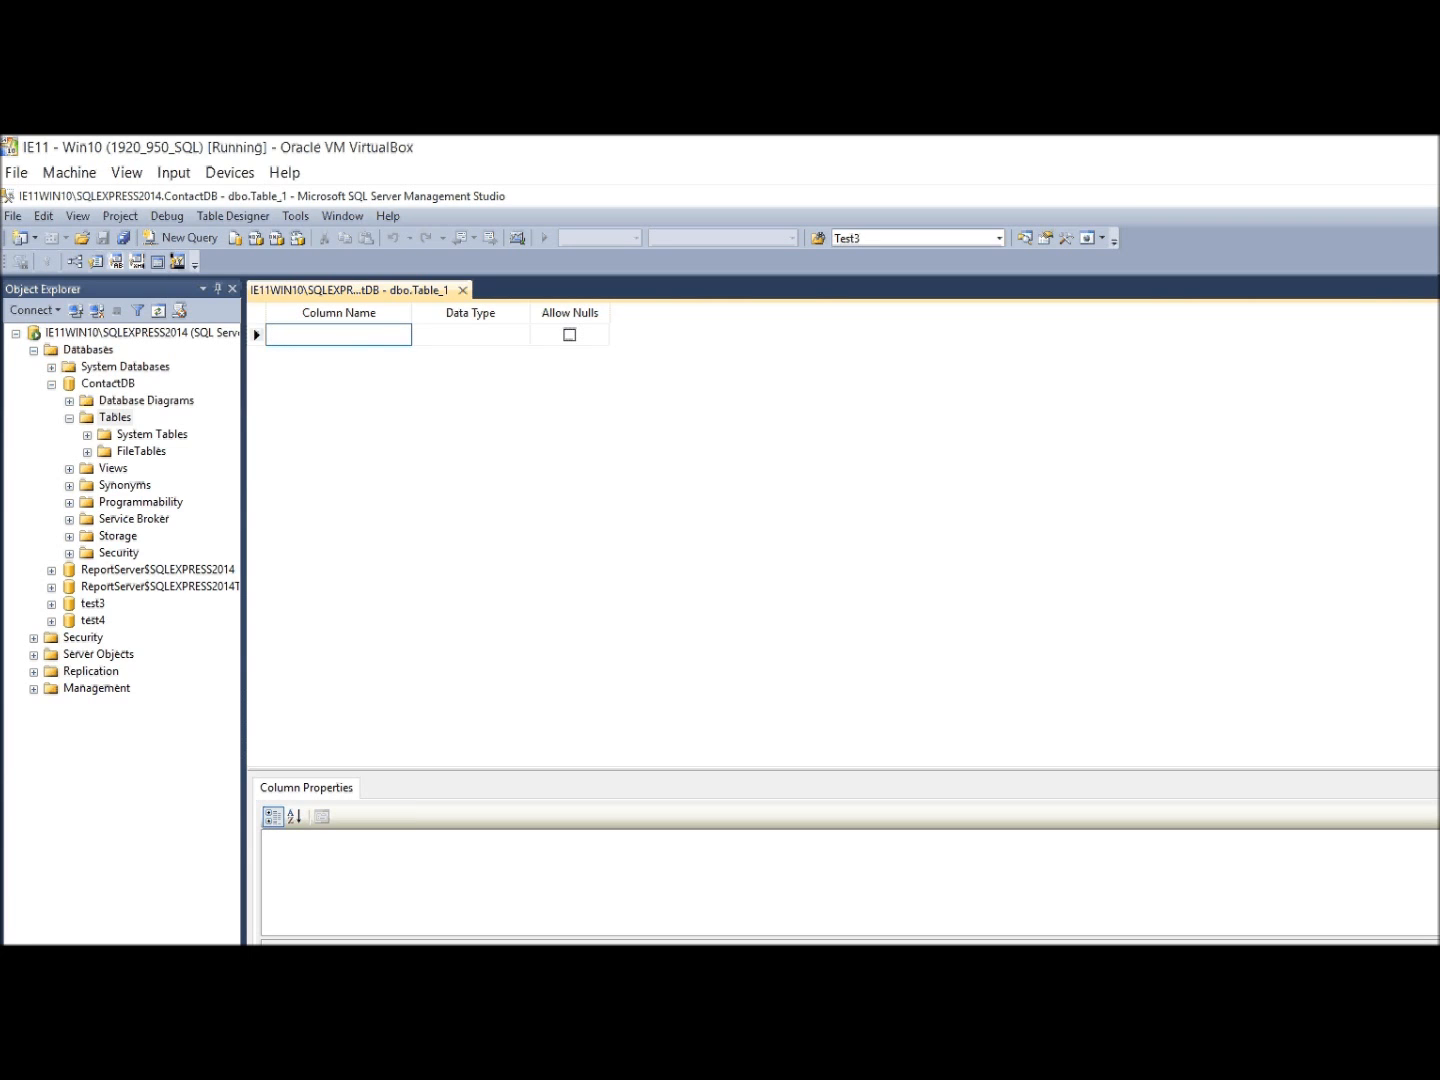
{"action": "type", "text": "Addres"}
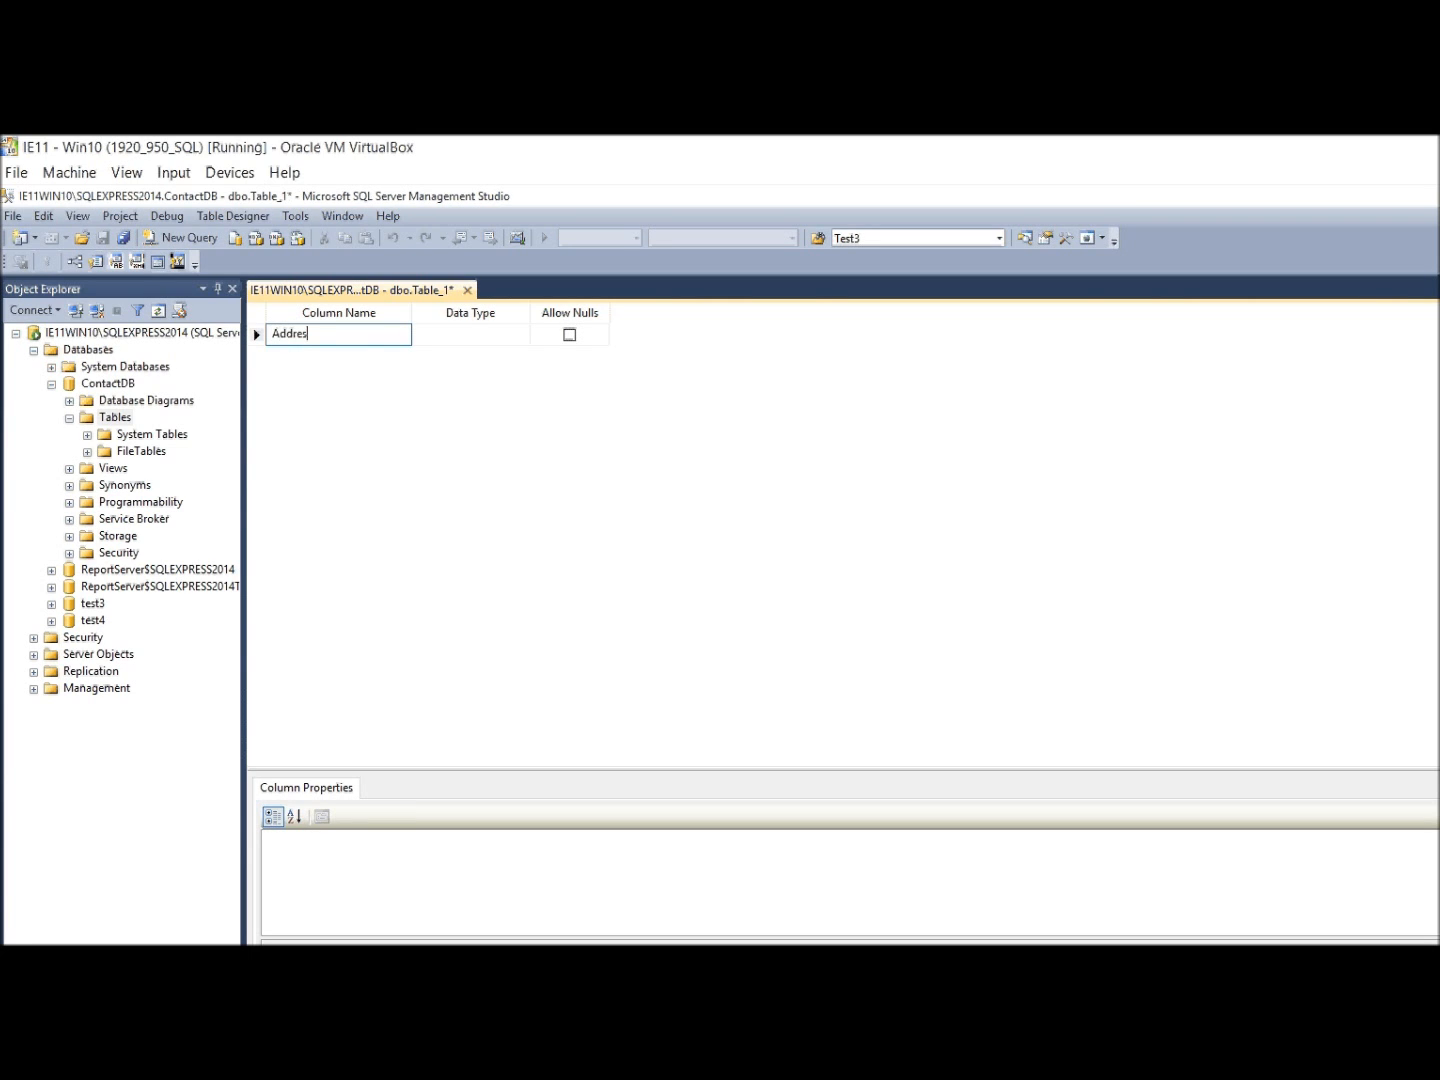
{"action": "type", "text": "sID"}
{"action": "key", "text": "Tab"}
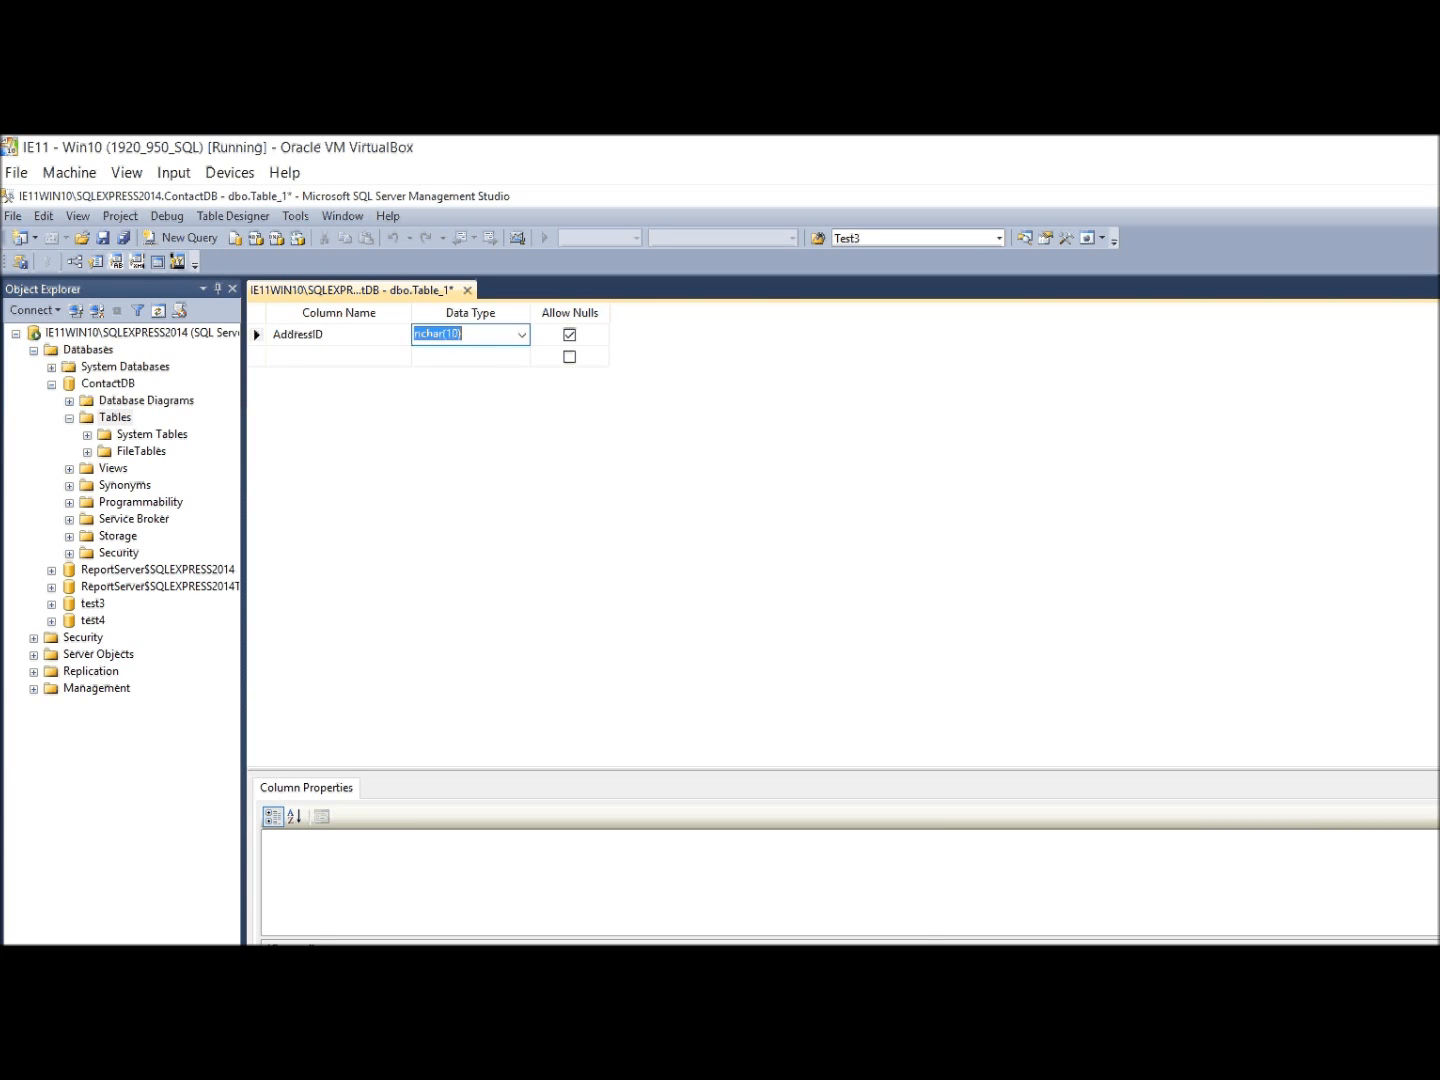
{"action": "type", "text": "int"}
{"action": "key", "text": "Tab"}
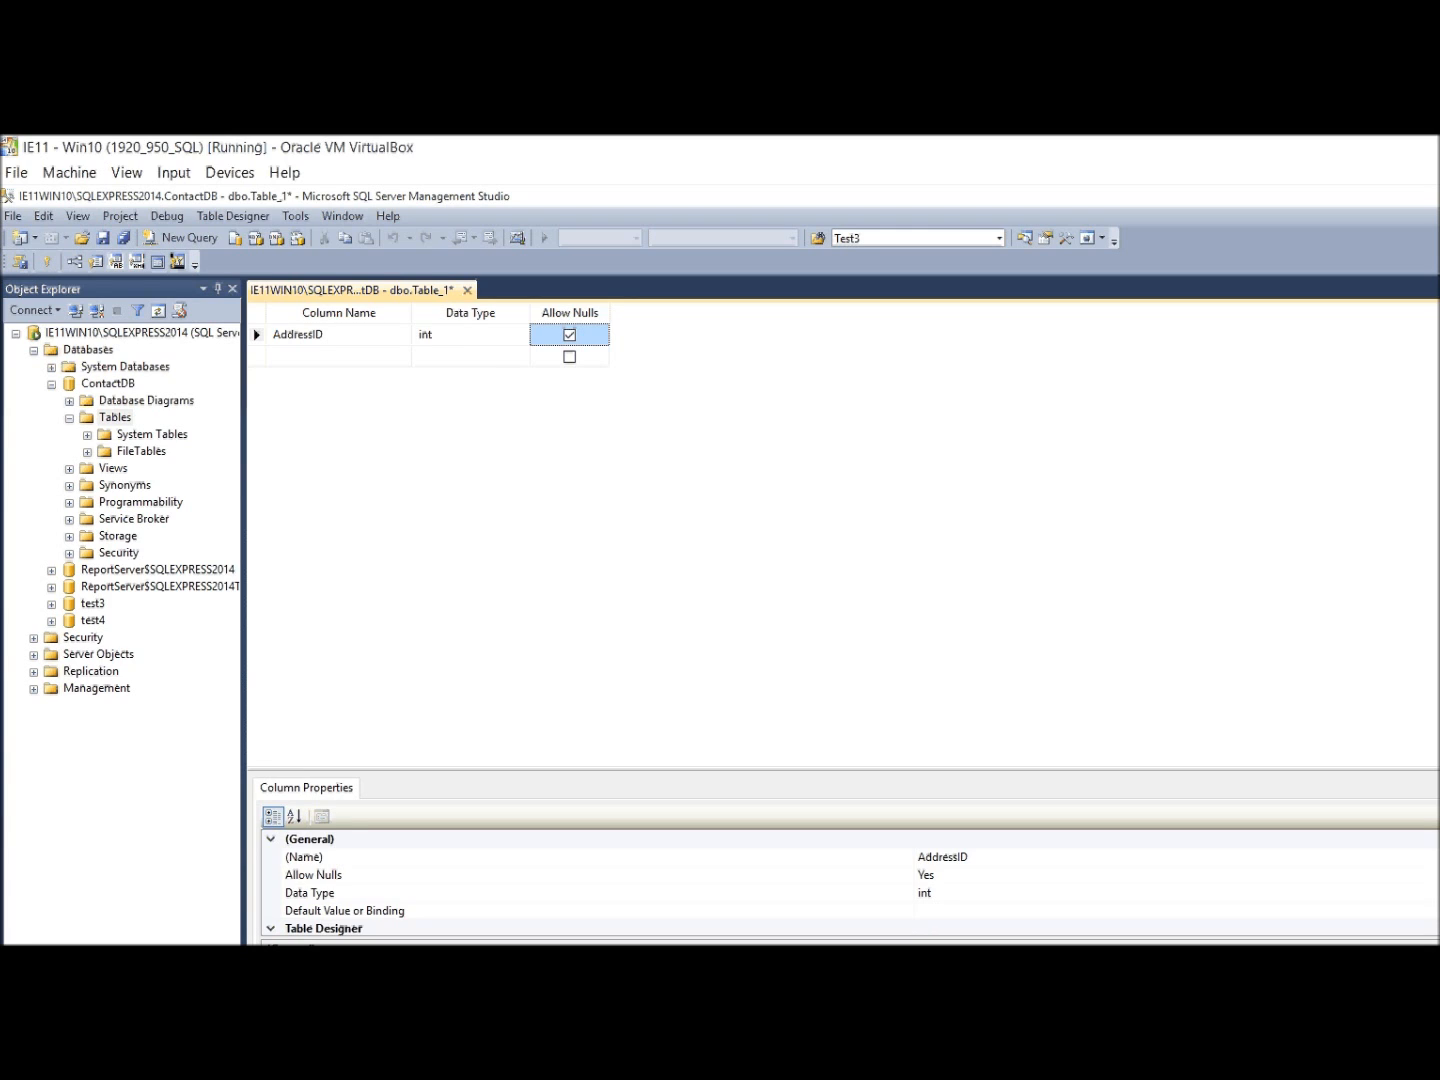
{"action": "key", "text": "space"}
Step: Make AddressID the table's primary key and turn on its Is Identity property
{"action": "left_click", "coordinate": [257, 335]}
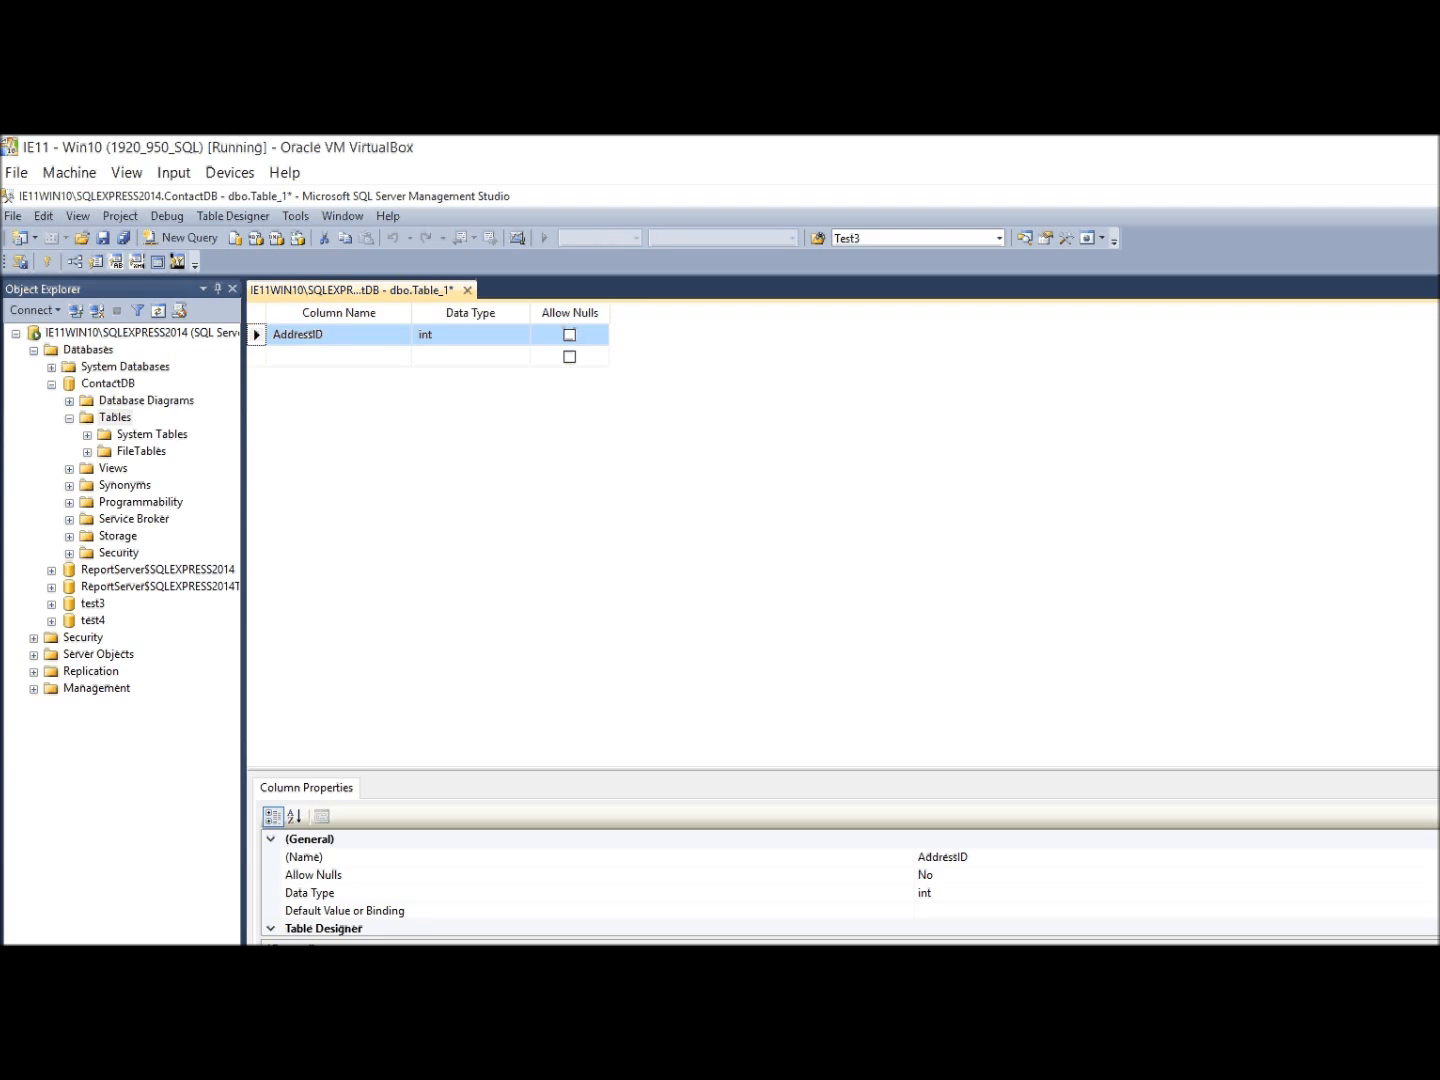
{"action": "left_click", "coordinate": [46, 262]}
{"action": "left_click_drag", "start_coordinate": [700, 768], "coordinate": [700, 545]}
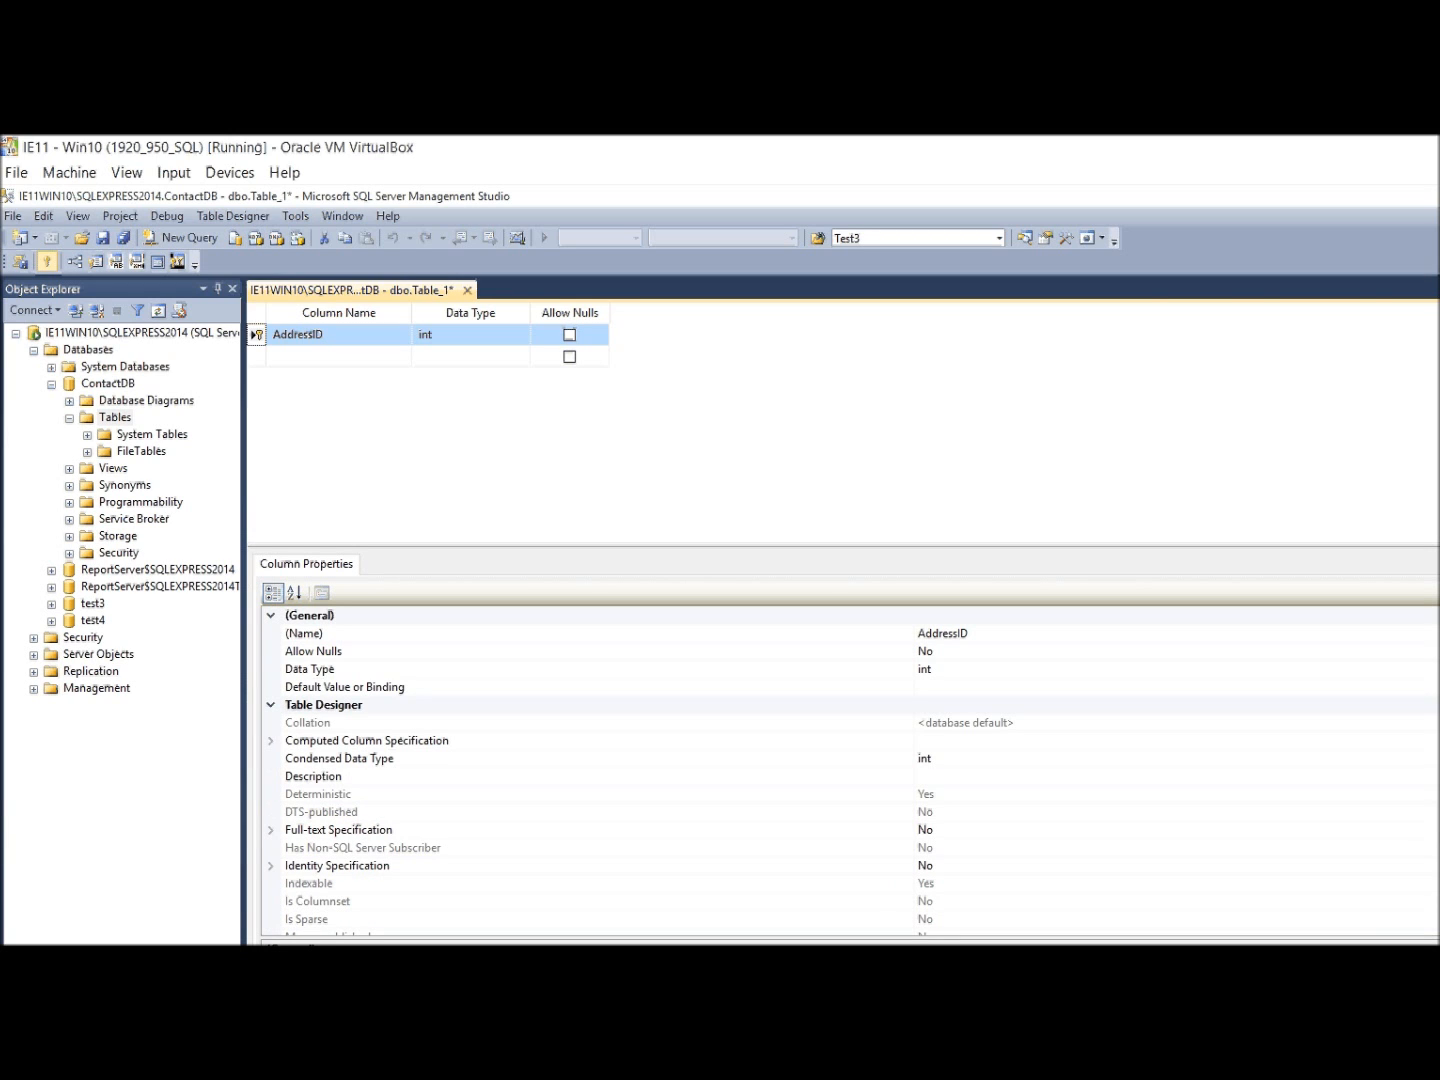
{"action": "left_click", "coordinate": [337, 866]}
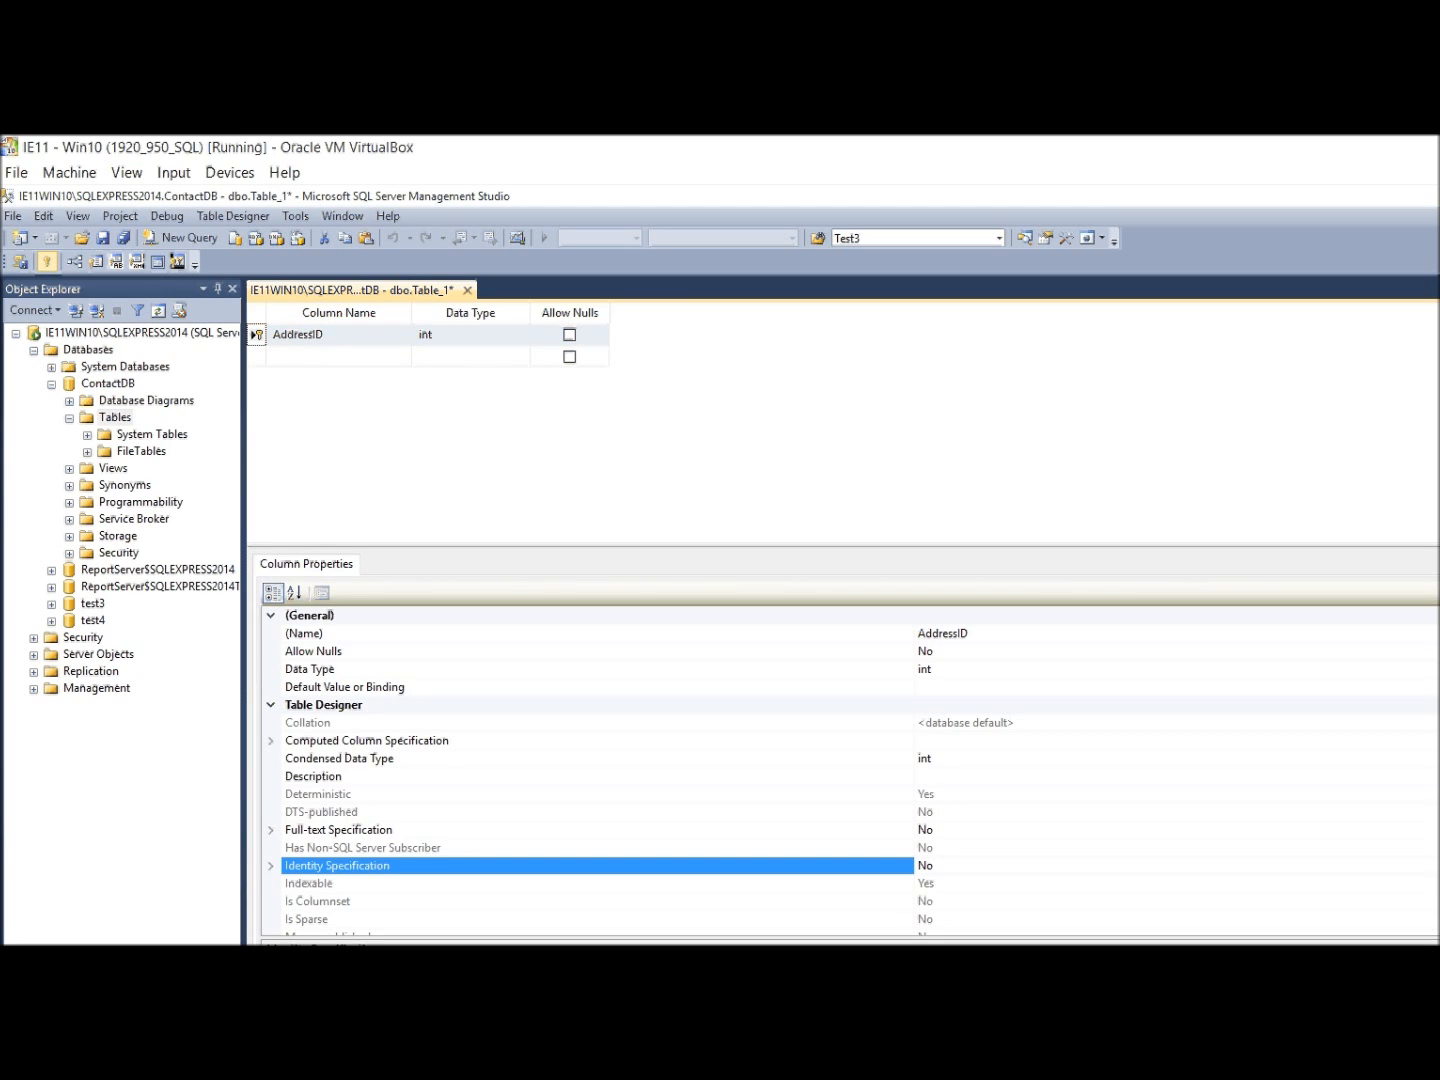
{"action": "left_click", "coordinate": [271, 866]}
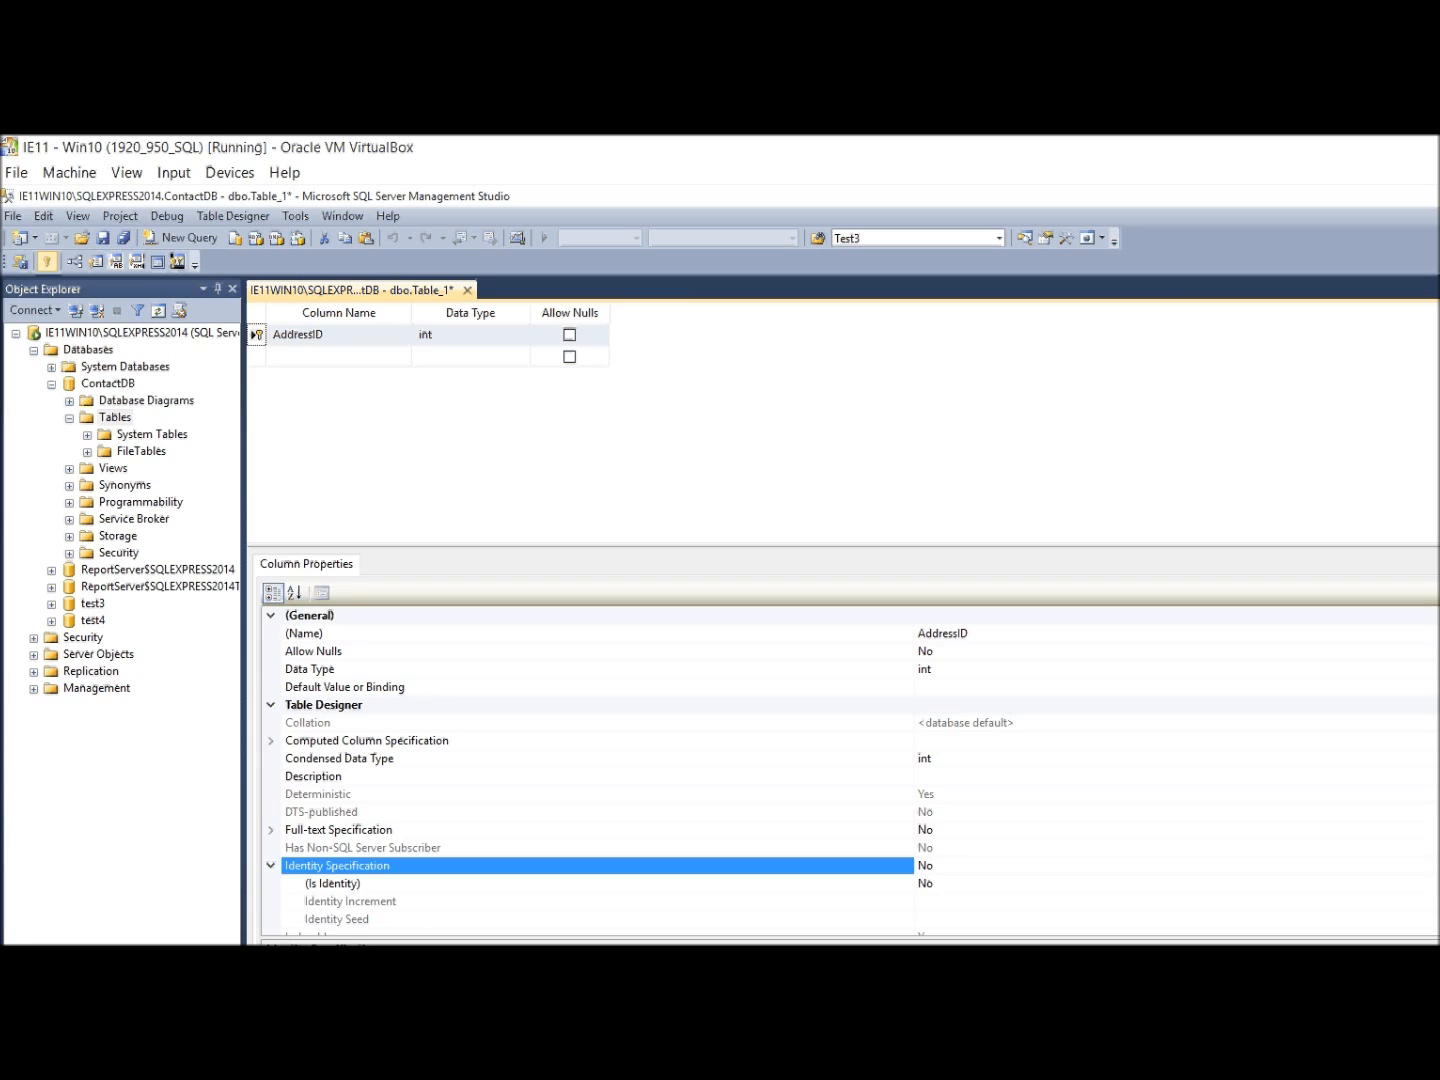
{"action": "left_click", "coordinate": [934, 884]}
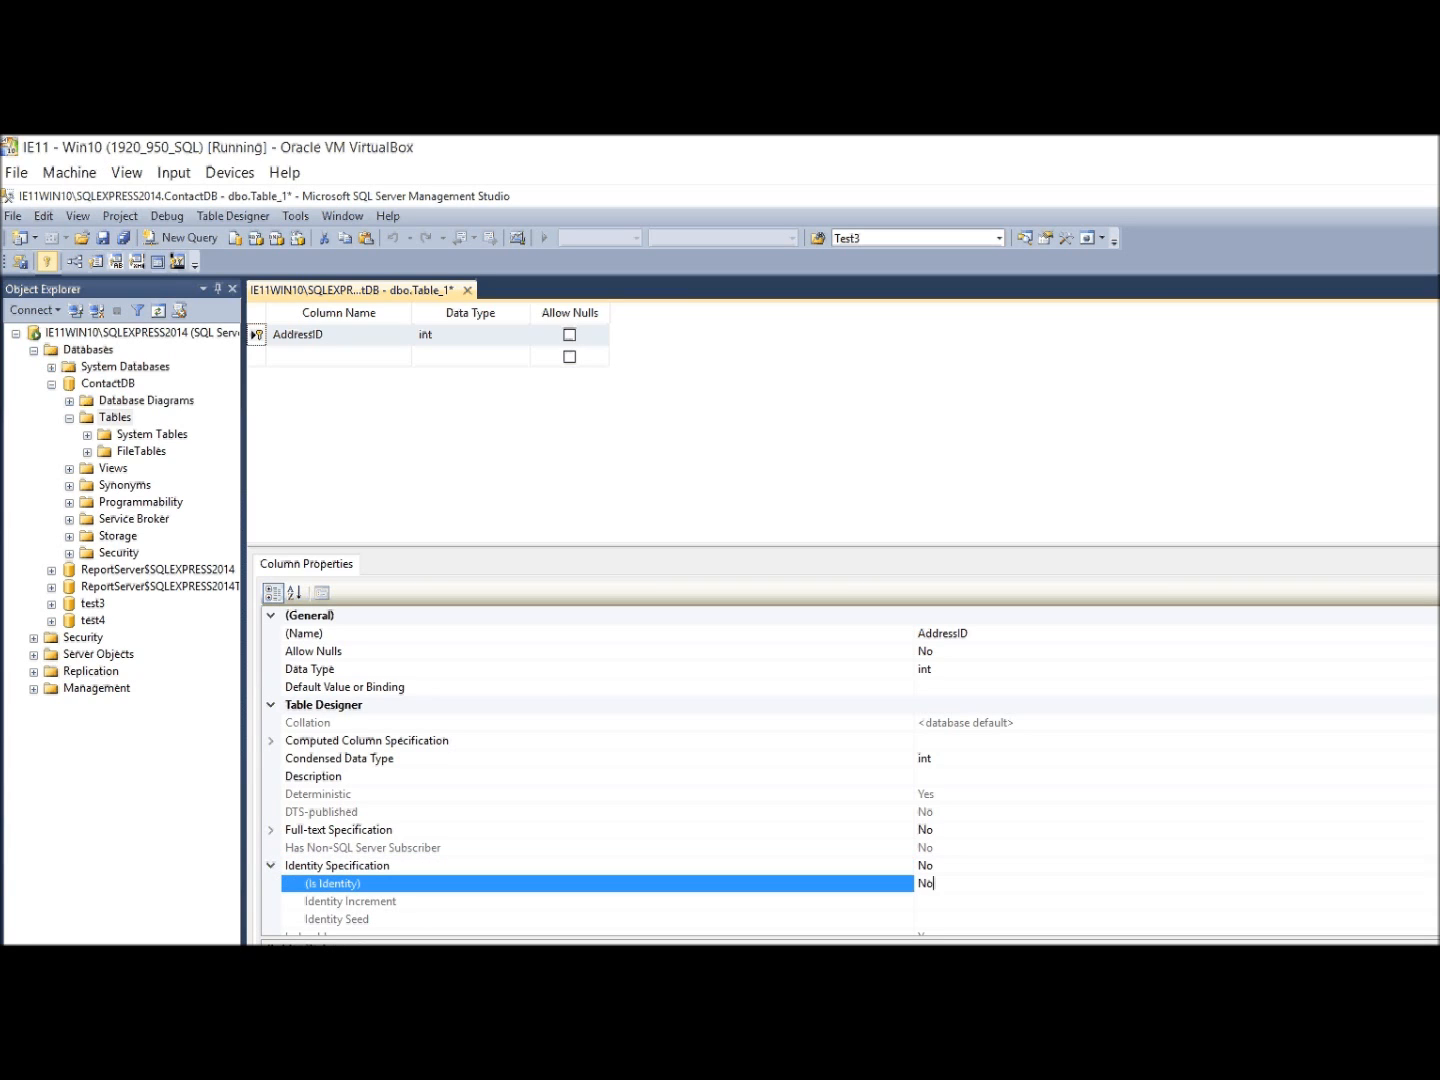
{"action": "key", "text": "alt+Down"}
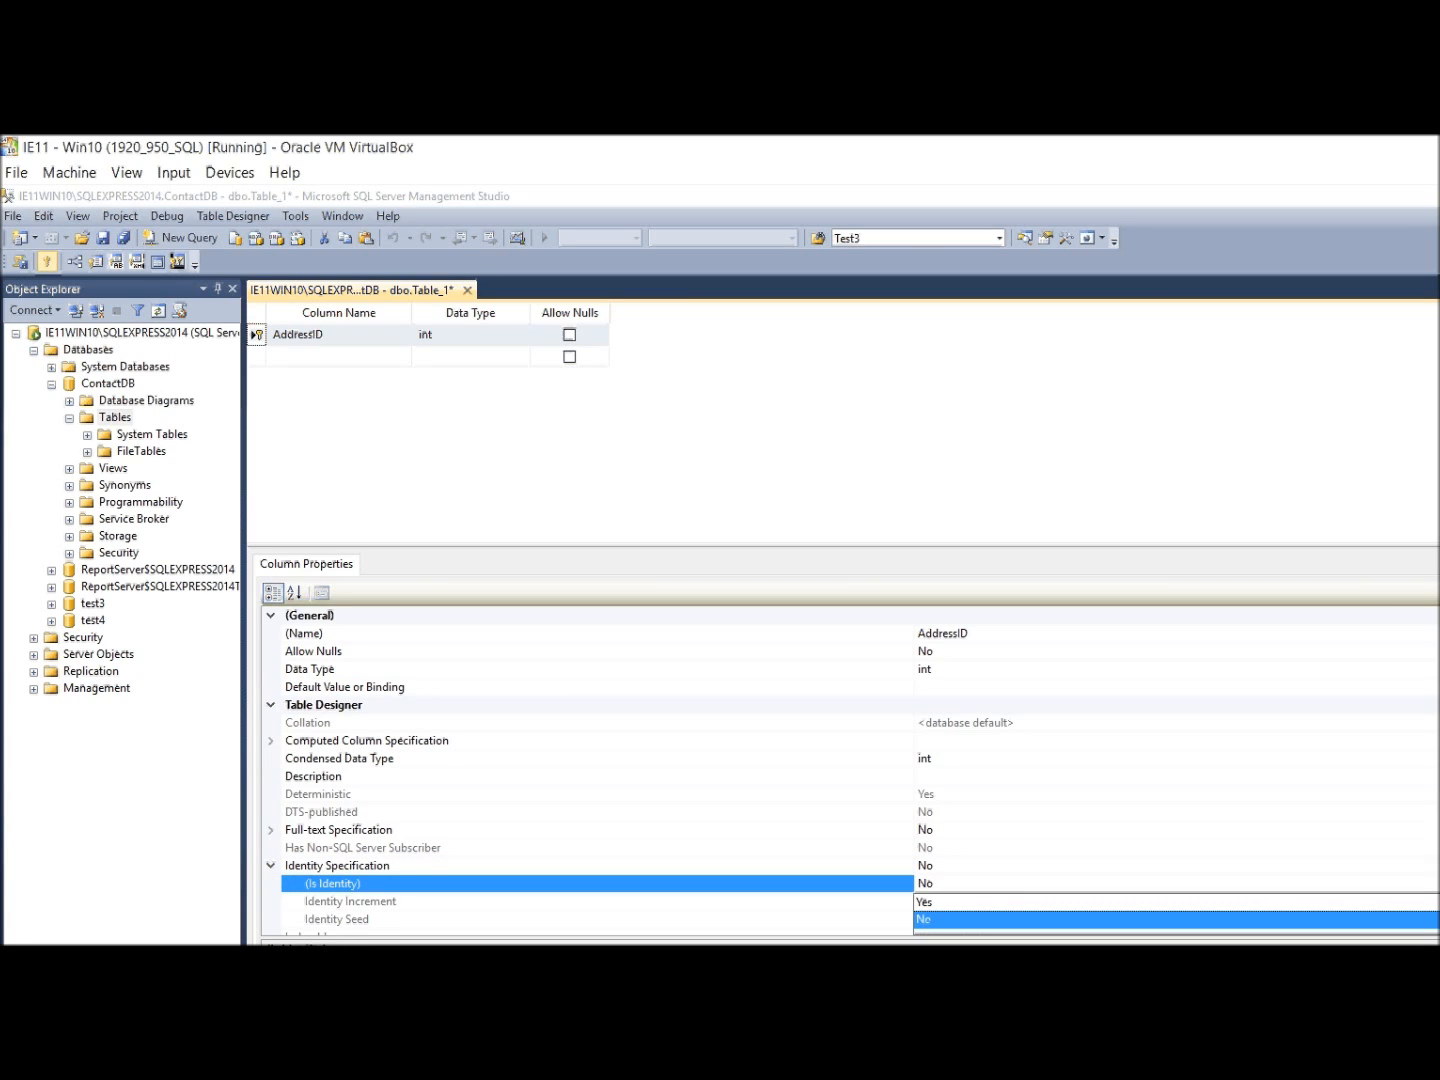
{"action": "key", "text": "Up"}
{"action": "key", "text": "Return"}
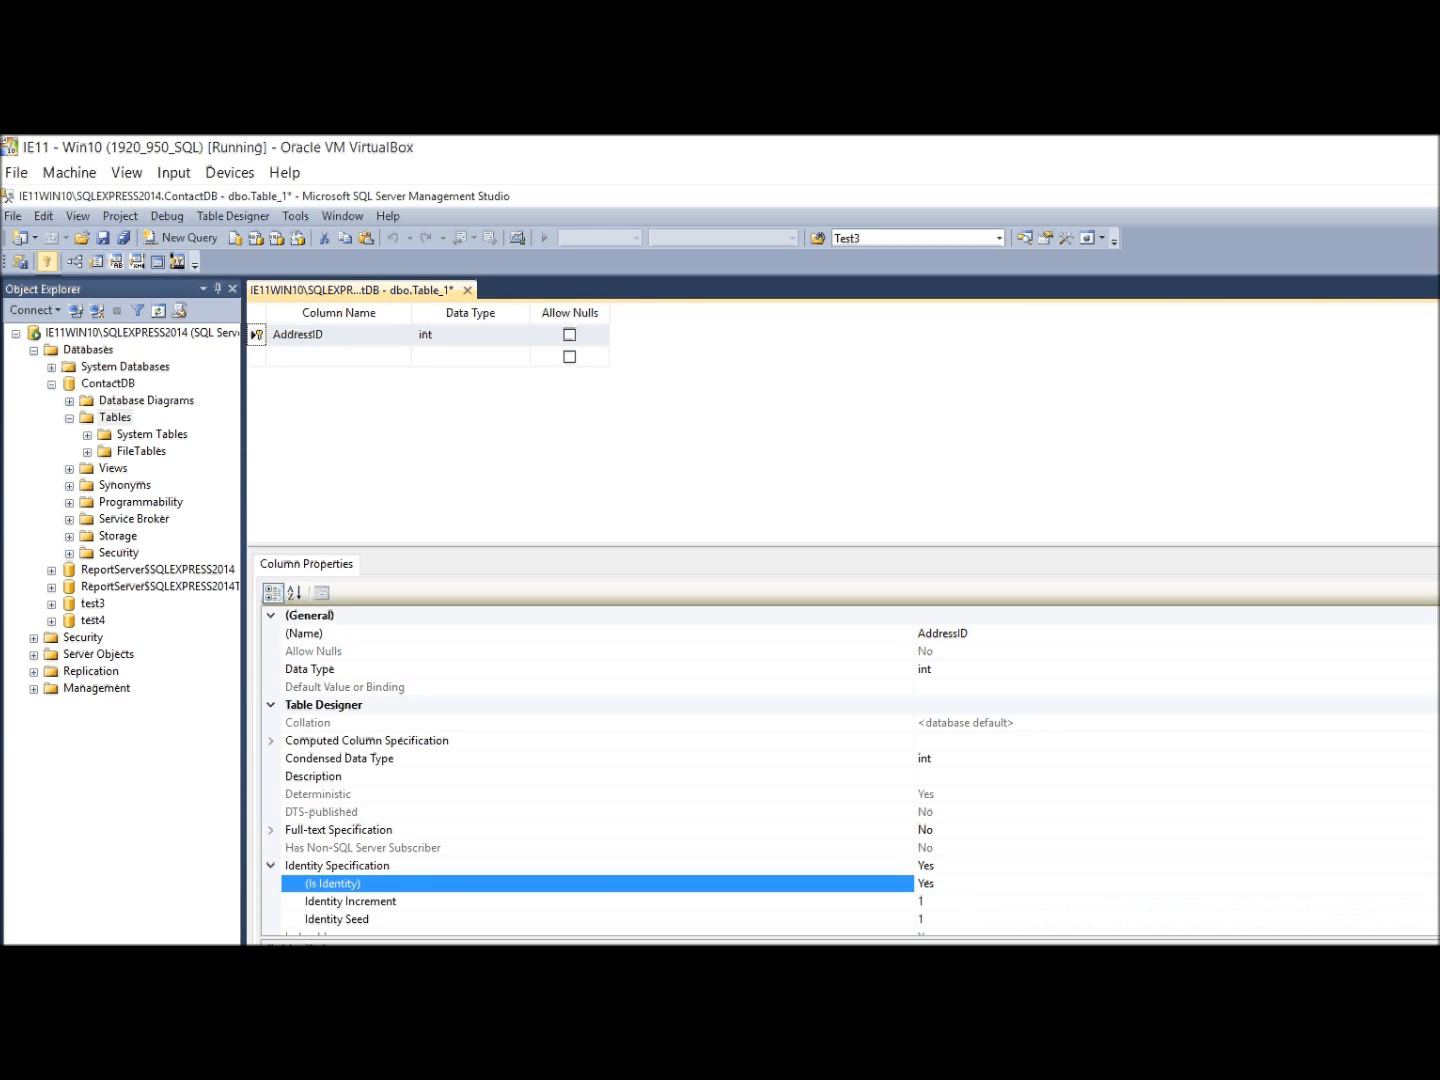
{"action": "scroll", "coordinate": [852, 767], "scroll_direction": "down", "scroll_amount": 1}
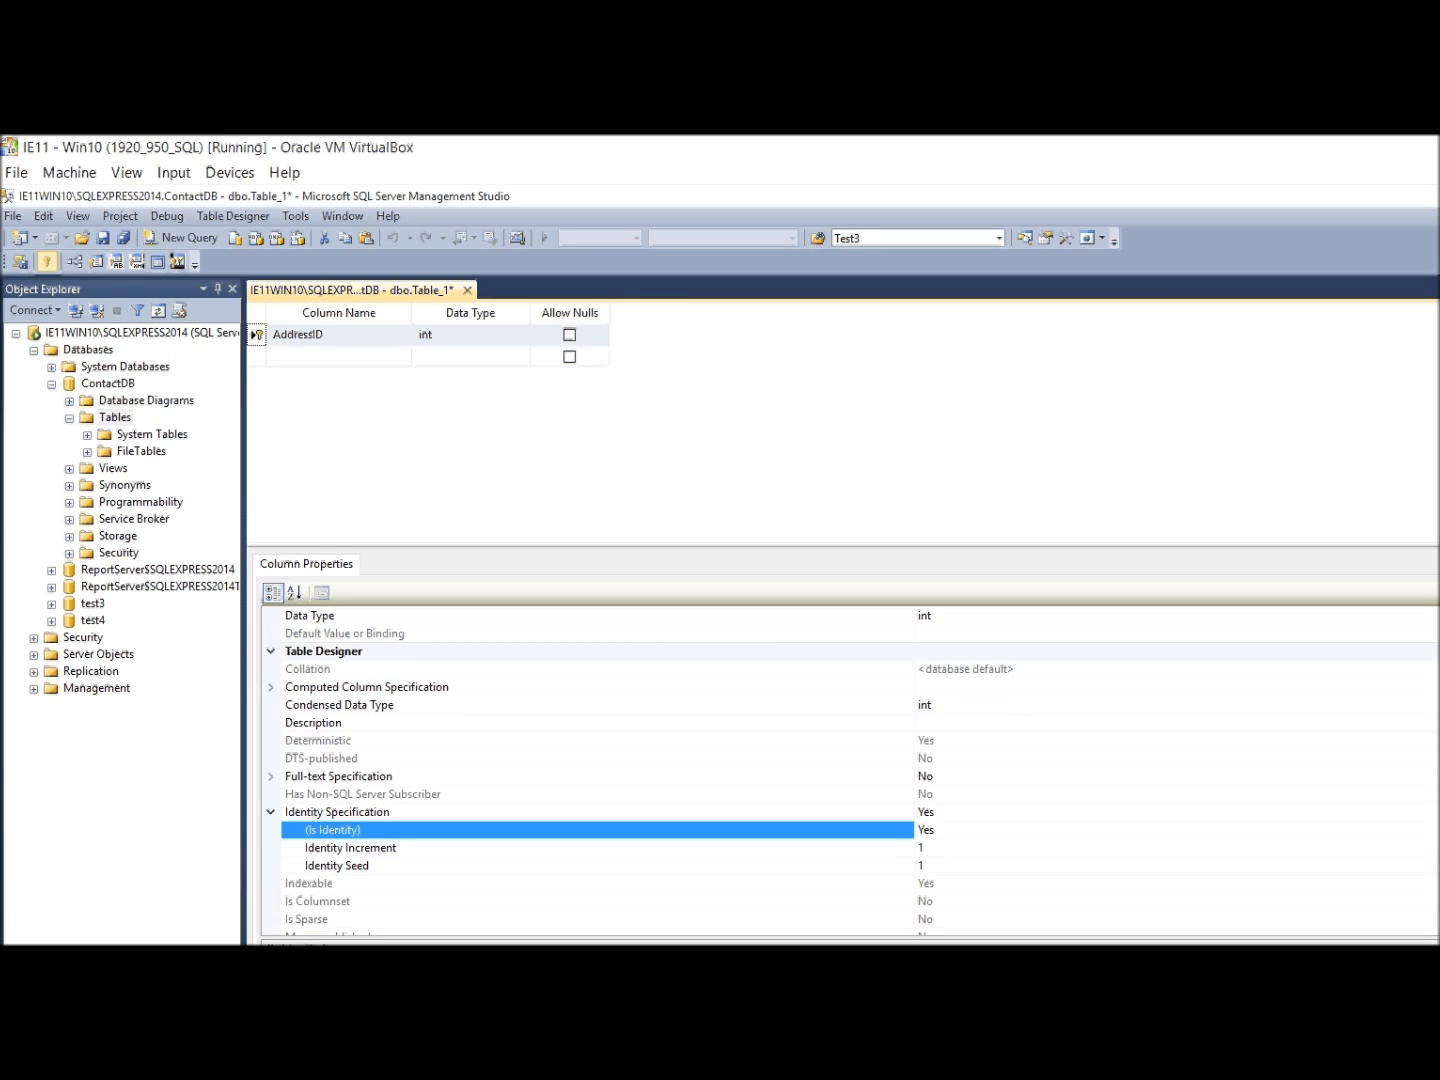
Step: Add an Address1 column of type nvarchar(200) that does not allow nulls
{"action": "left_click", "coordinate": [338, 356]}
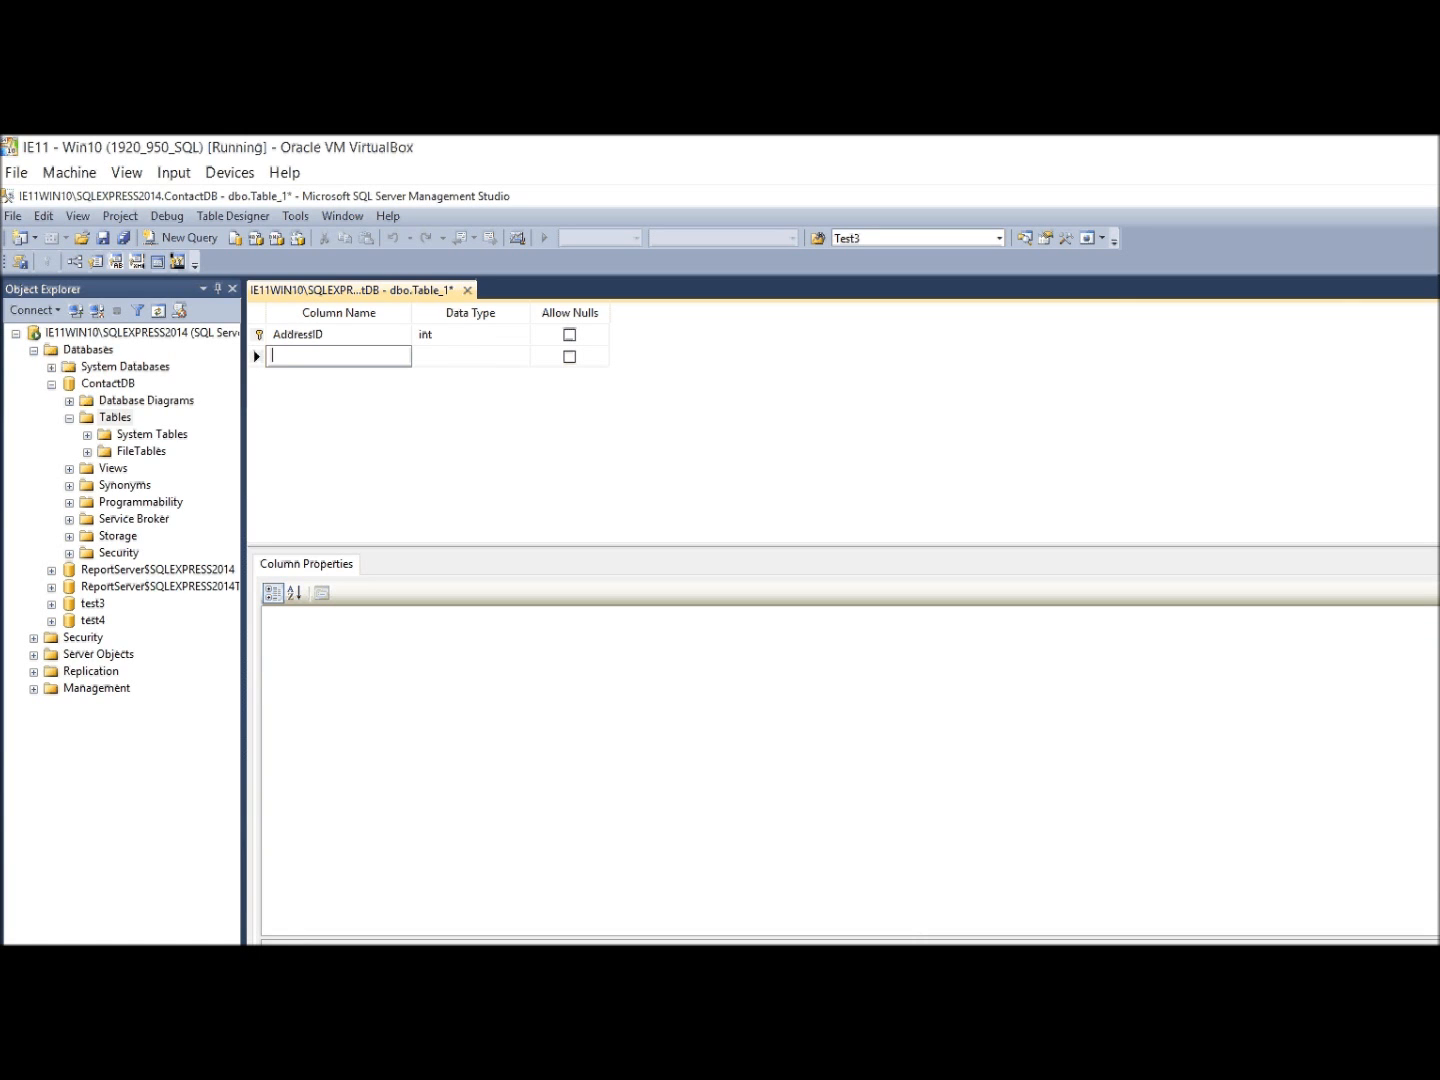
{"action": "type", "text": "Address1"}
{"action": "key", "text": "Tab"}
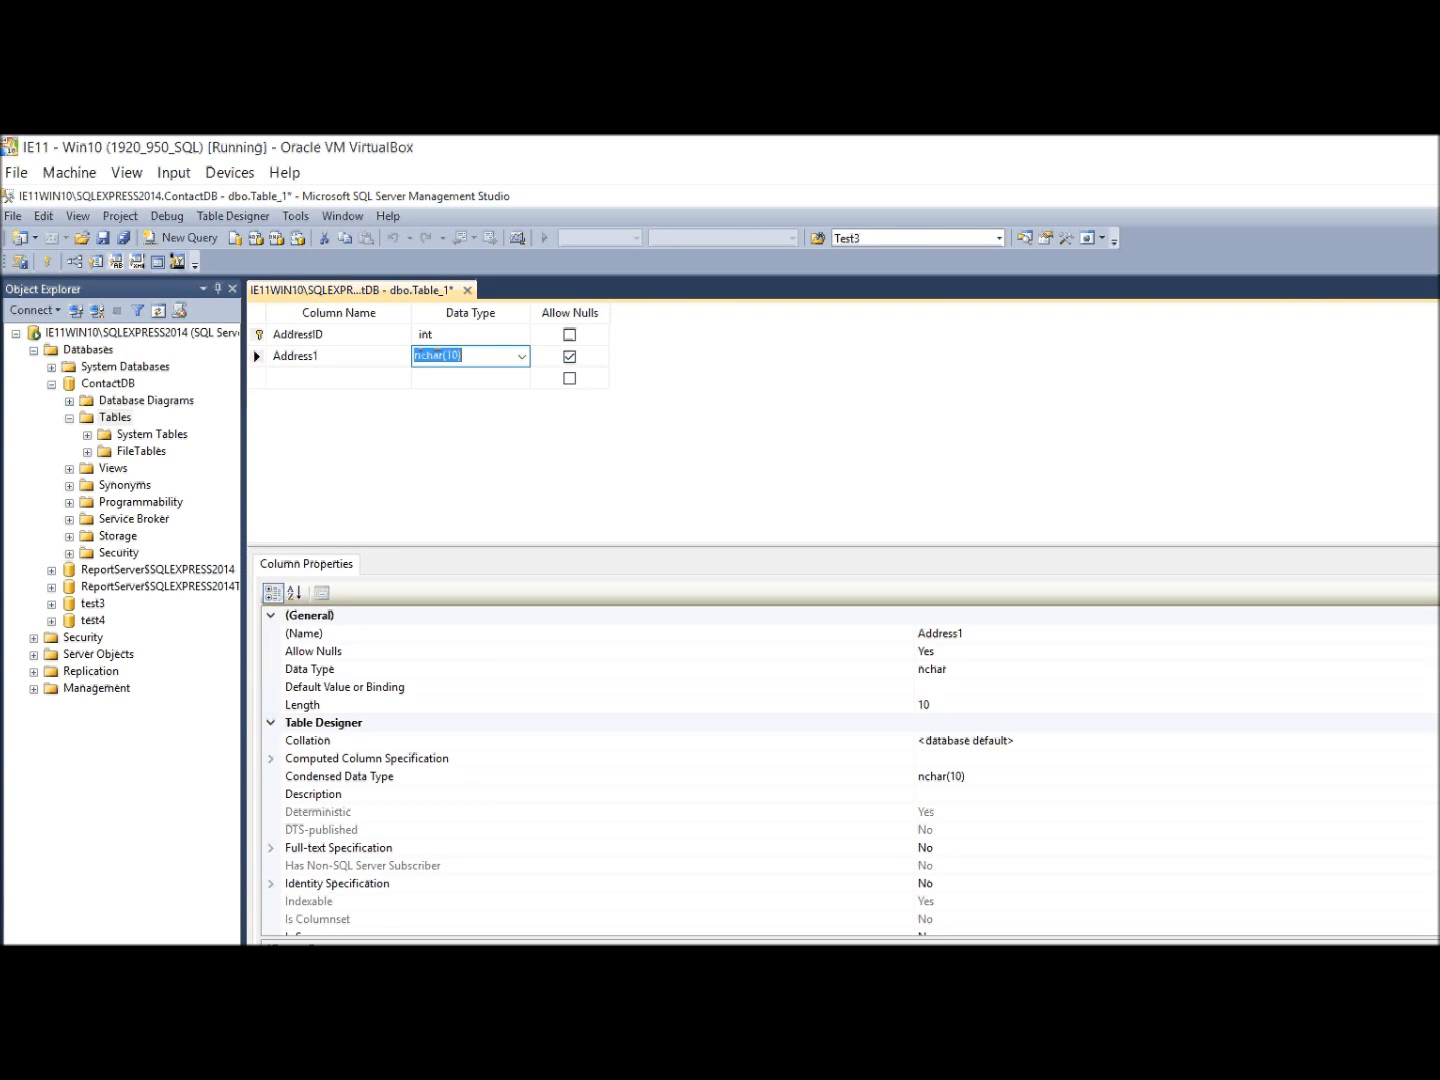
{"action": "type", "text": "nvarchar"}
{"action": "type", "text": "(200)"}
{"action": "key", "text": "Tab"}
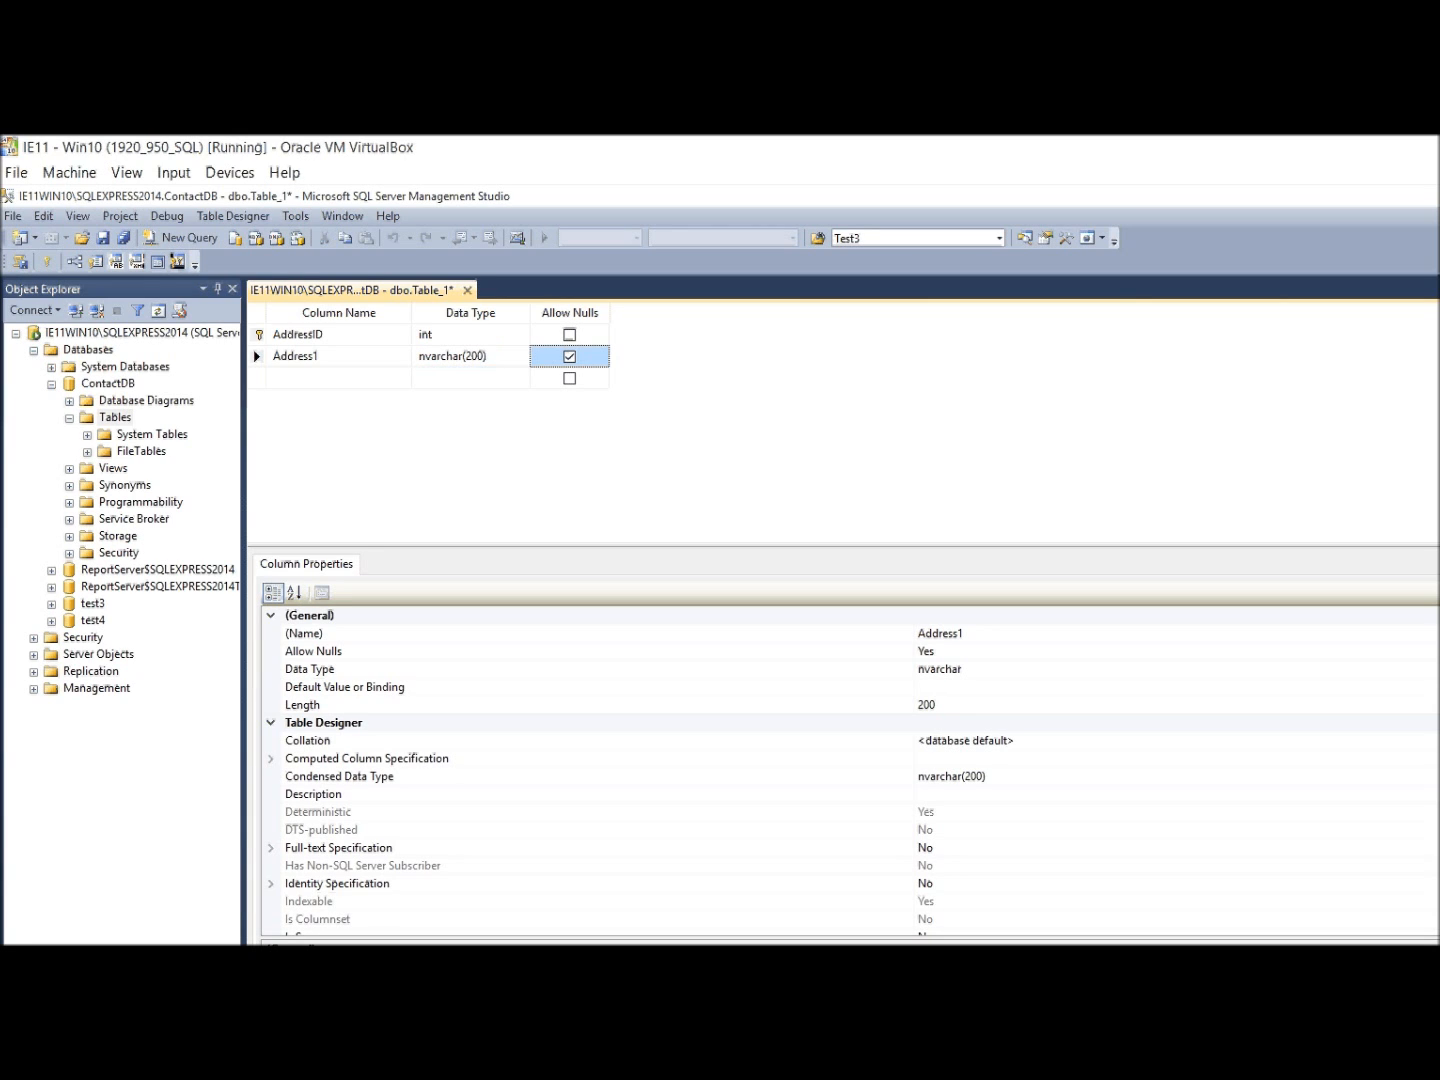
{"action": "key", "text": "space"}
{"action": "key", "text": "Tab"}
Step: Add an Address2 column of type nvarchar(200), leaving nulls allowed
{"action": "type", "text": "Ad"}
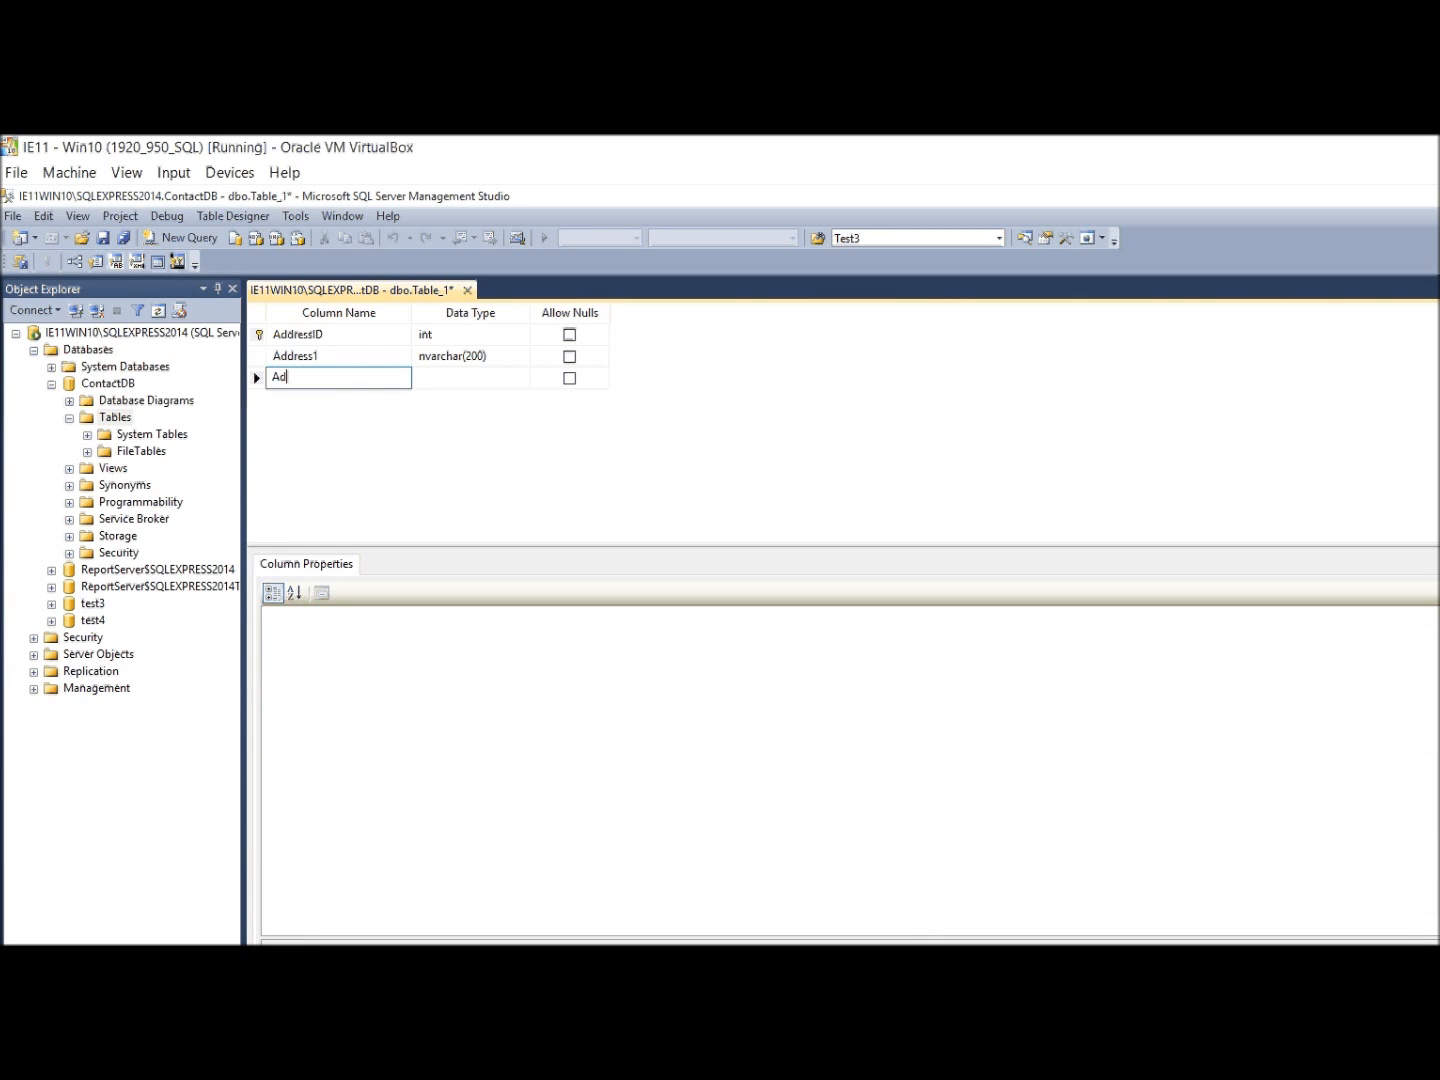
{"action": "type", "text": "dress2"}
{"action": "key", "text": "Tab"}
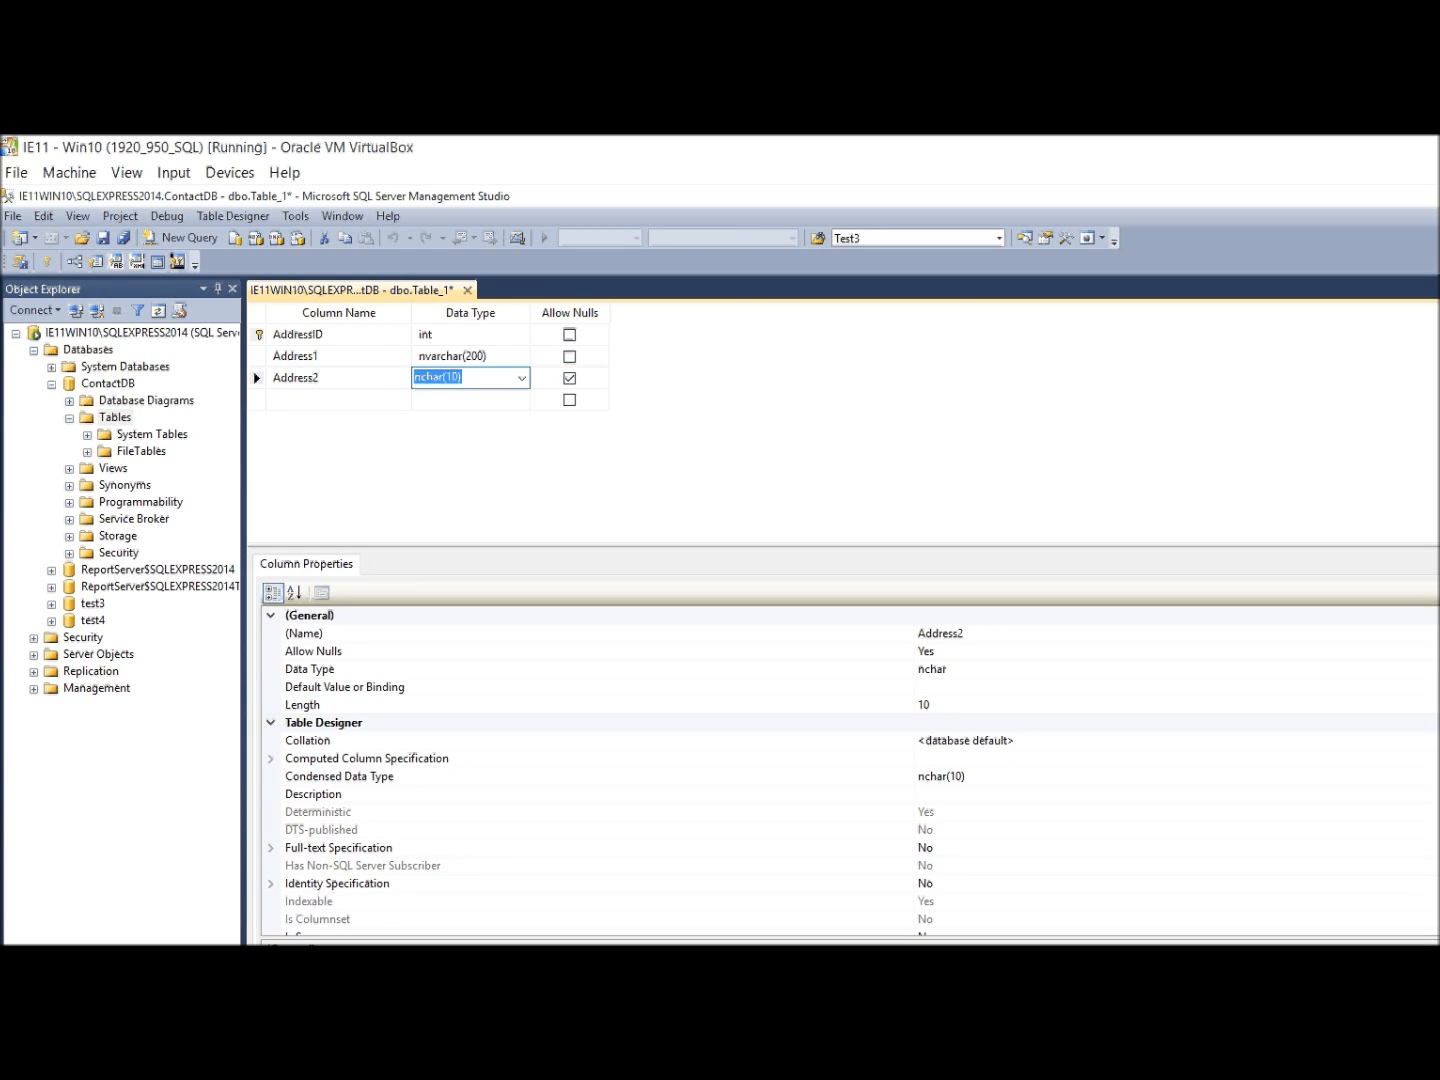
{"action": "type", "text": "nvarchar(200)"}
{"action": "key", "text": "Tab"}
{"action": "key", "text": "Tab"}
Step: Add a City column of type nvarchar(50), leaving nulls allowed
{"action": "type", "text": "City"}
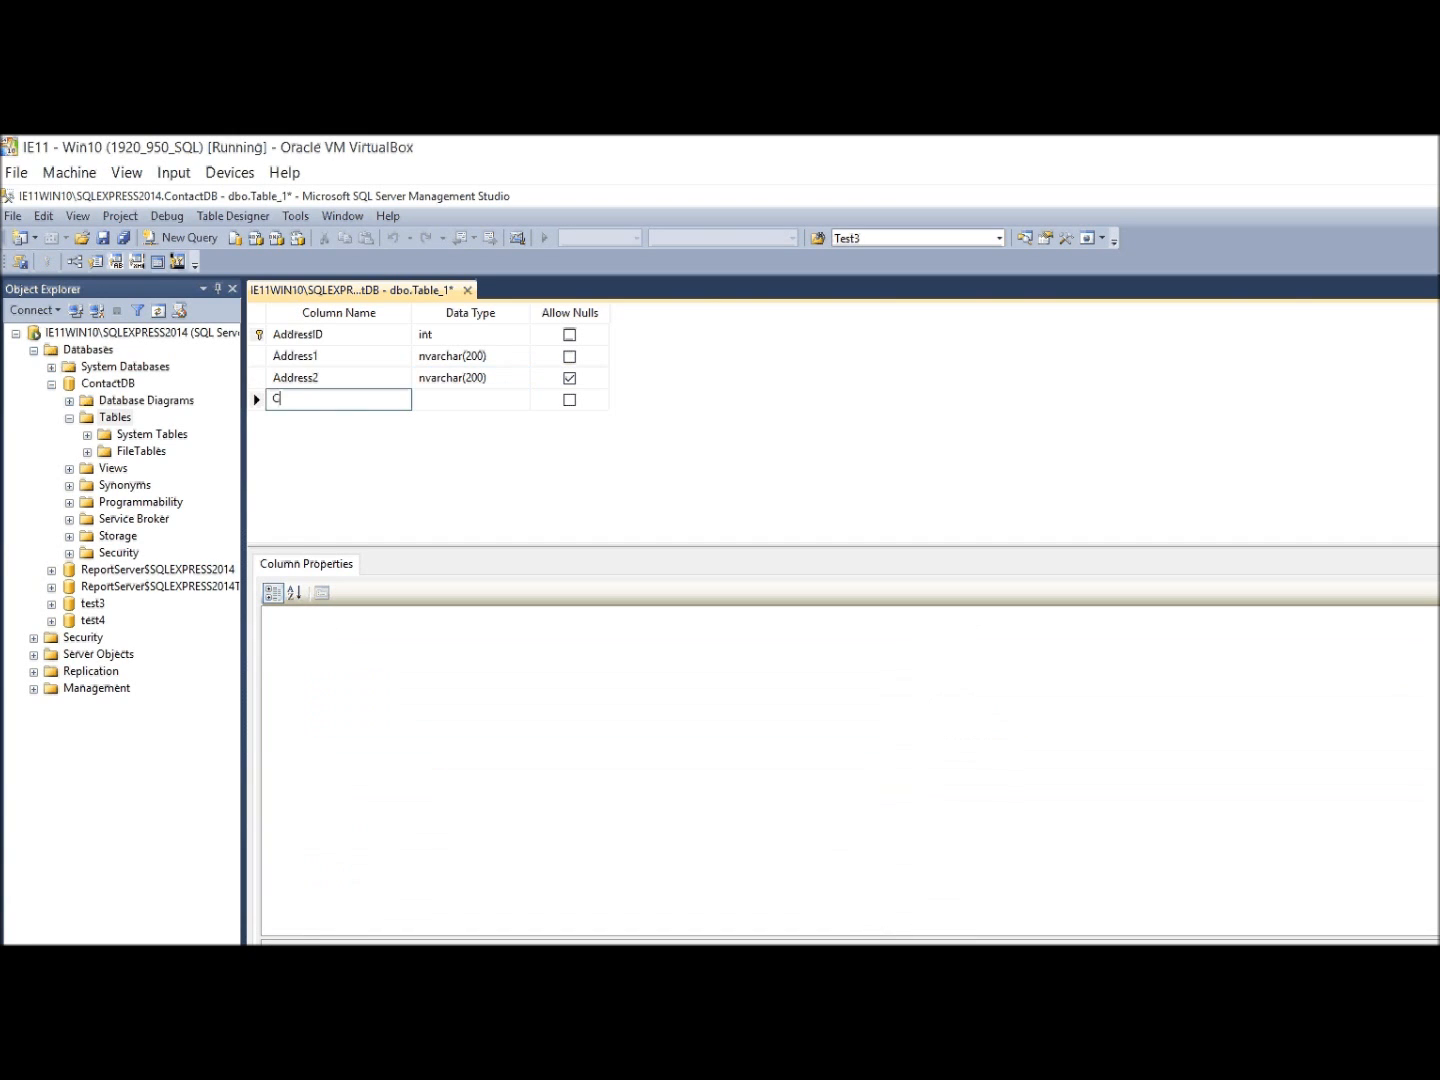
{"action": "key", "text": "Tab"}
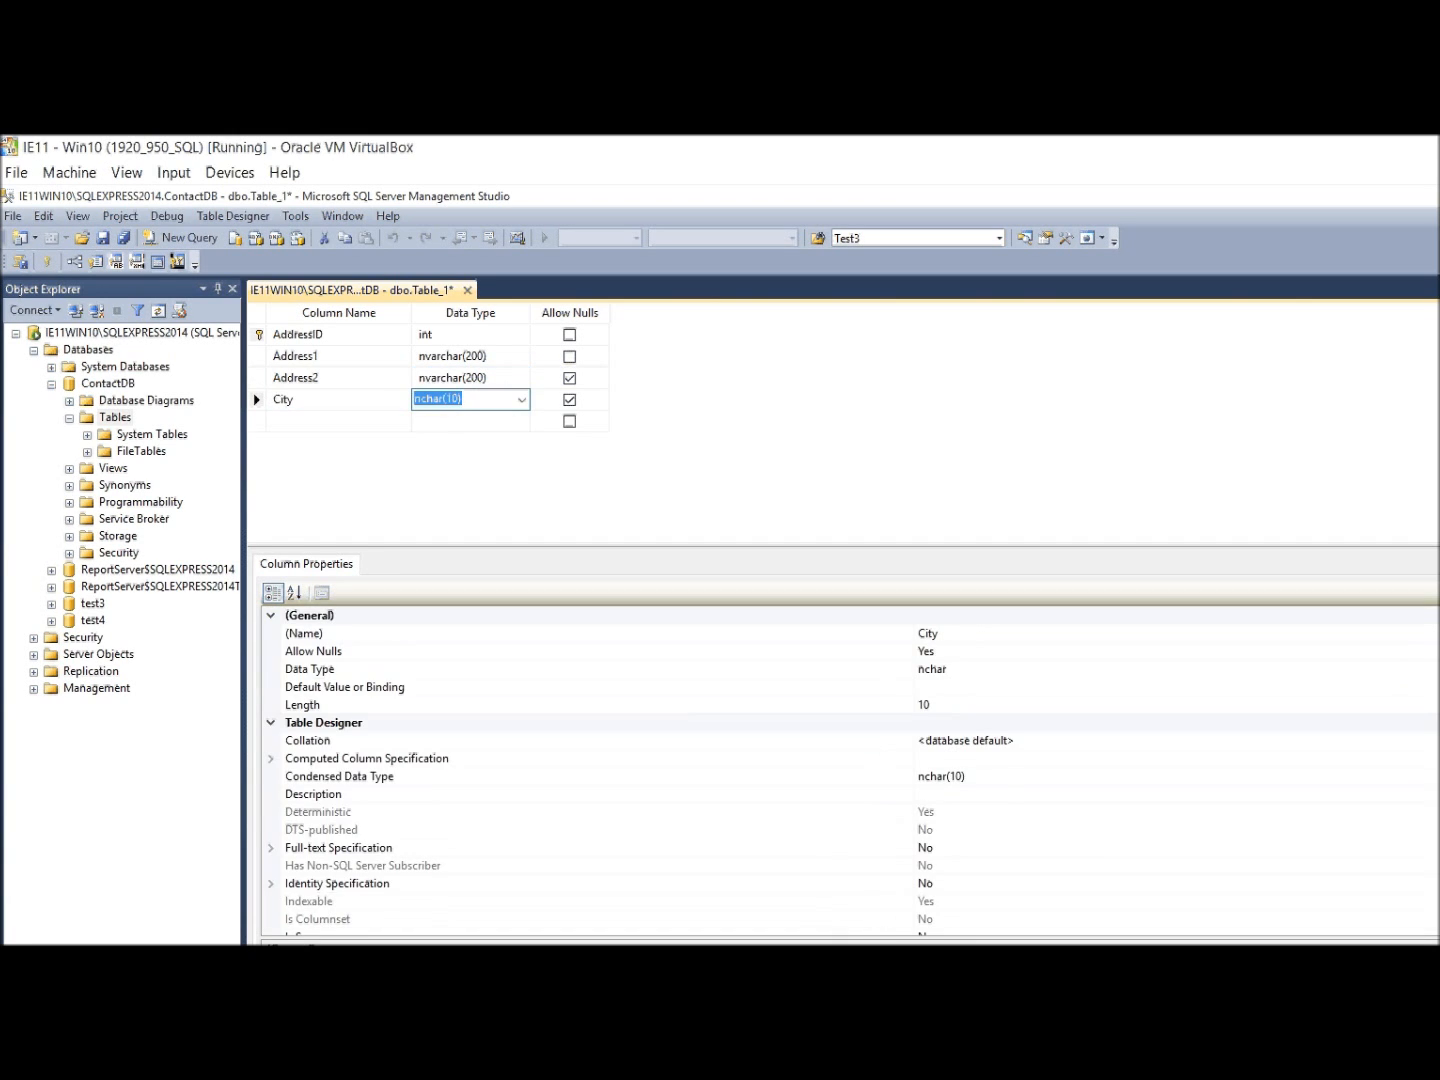
{"action": "type", "text": "nvarchar(50)"}
{"action": "key", "text": "Tab"}
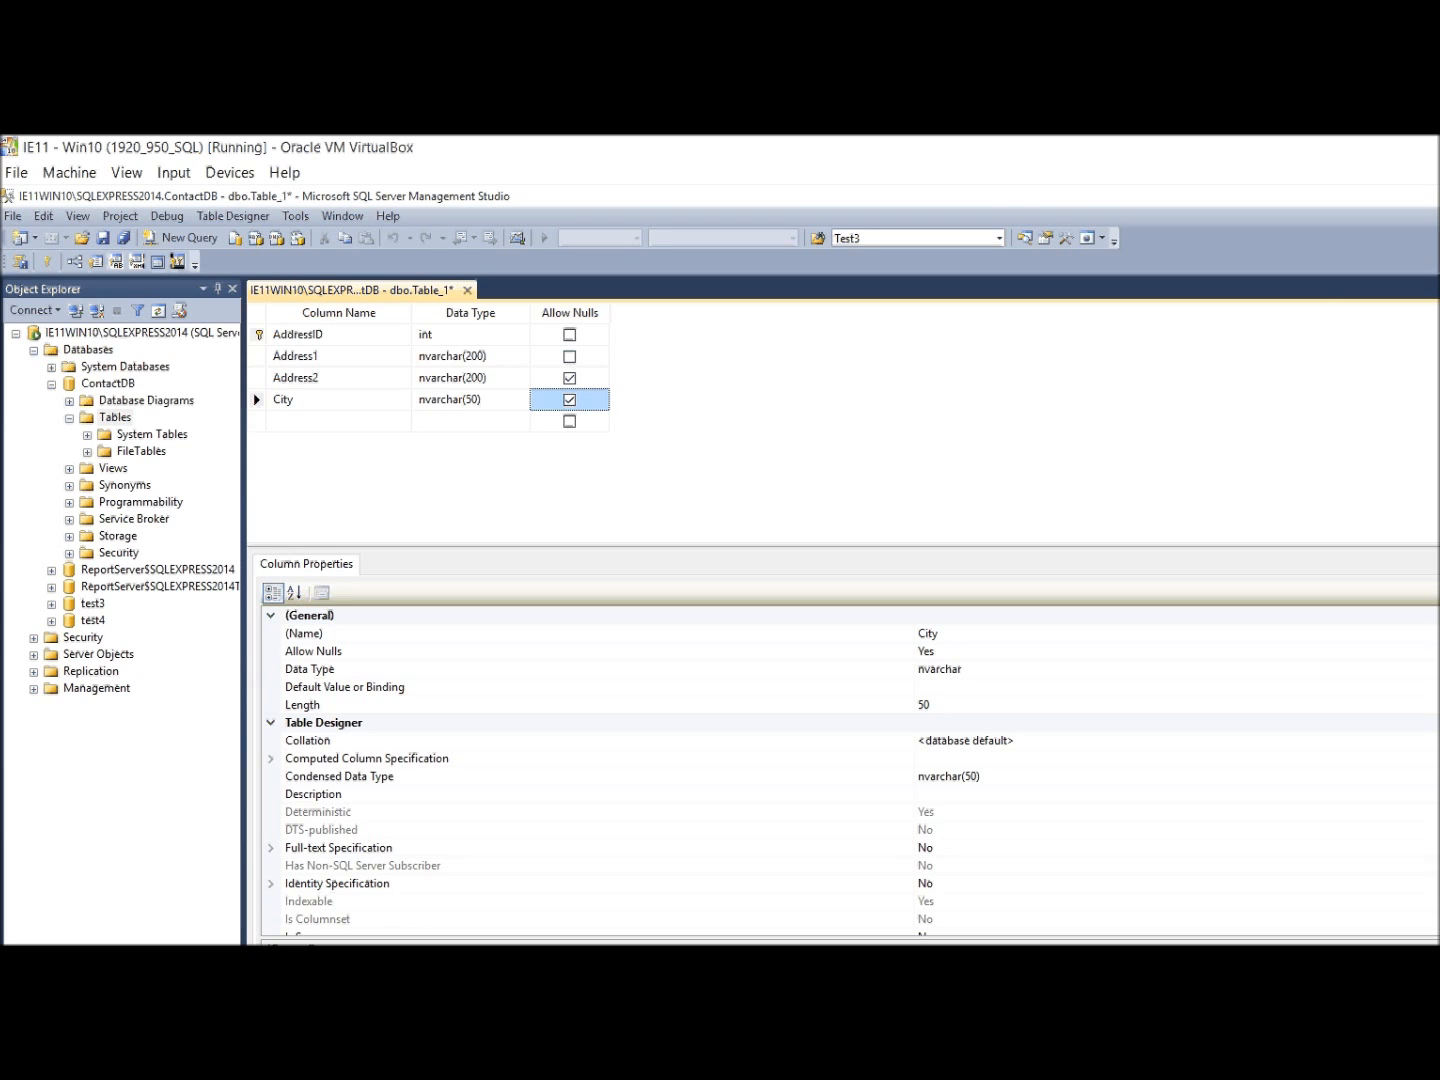
{"action": "key", "text": "Tab"}
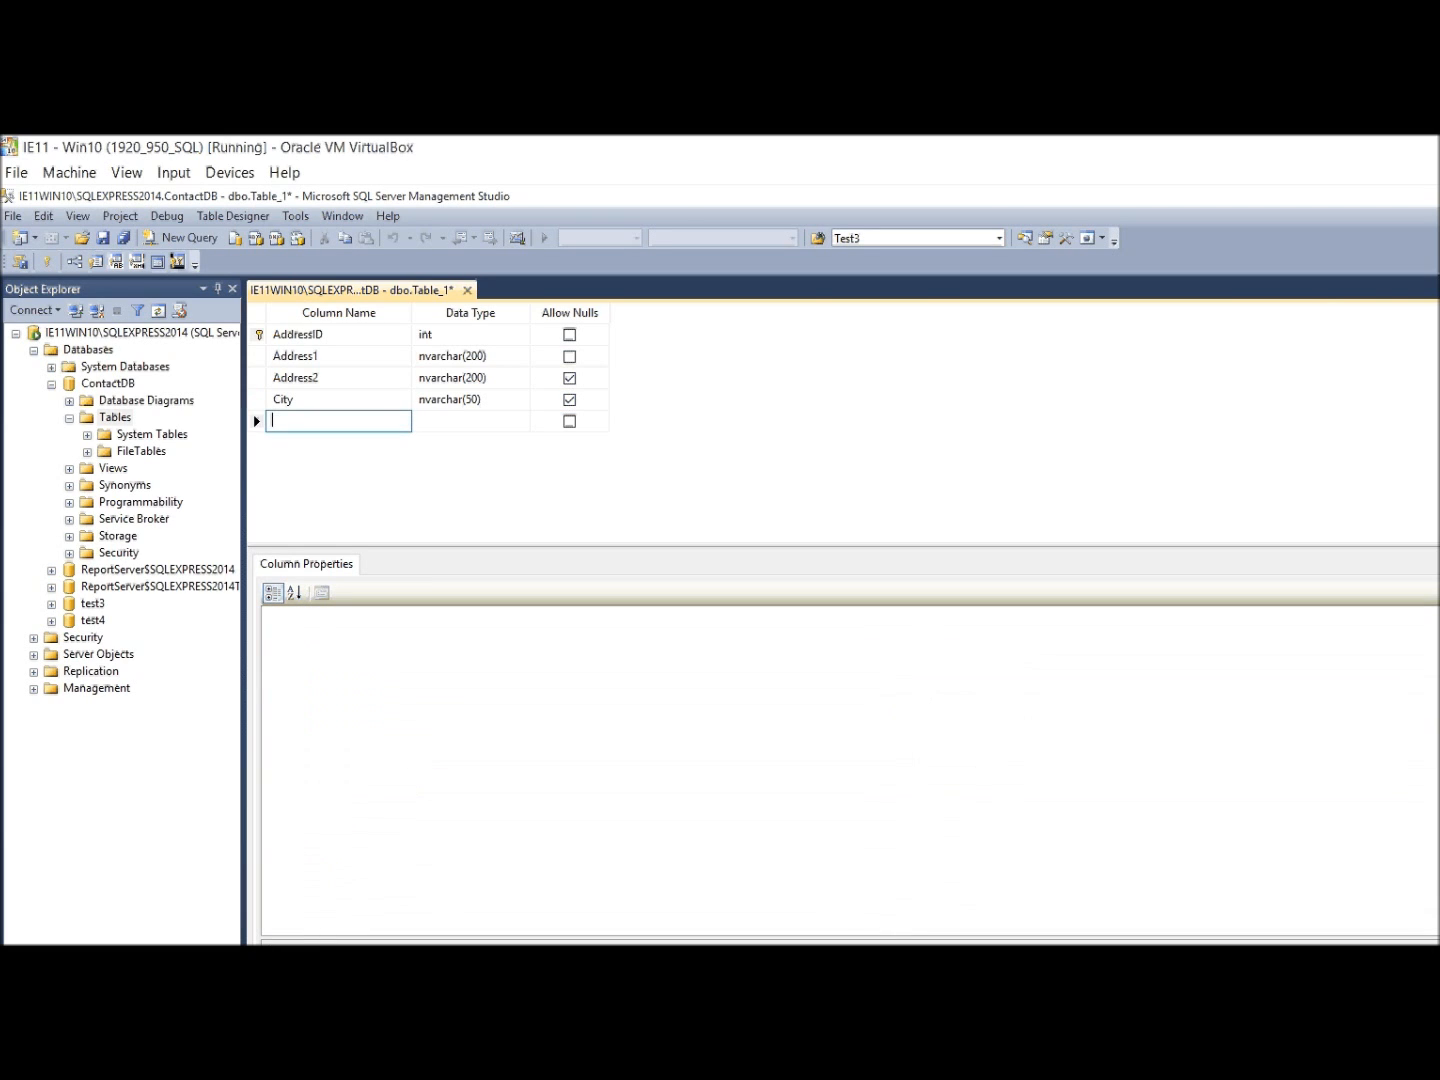
Step: Add a StateID column of type int, leaving nulls allowed
{"action": "type", "text": "StateID"}
{"action": "key", "text": "Tab"}
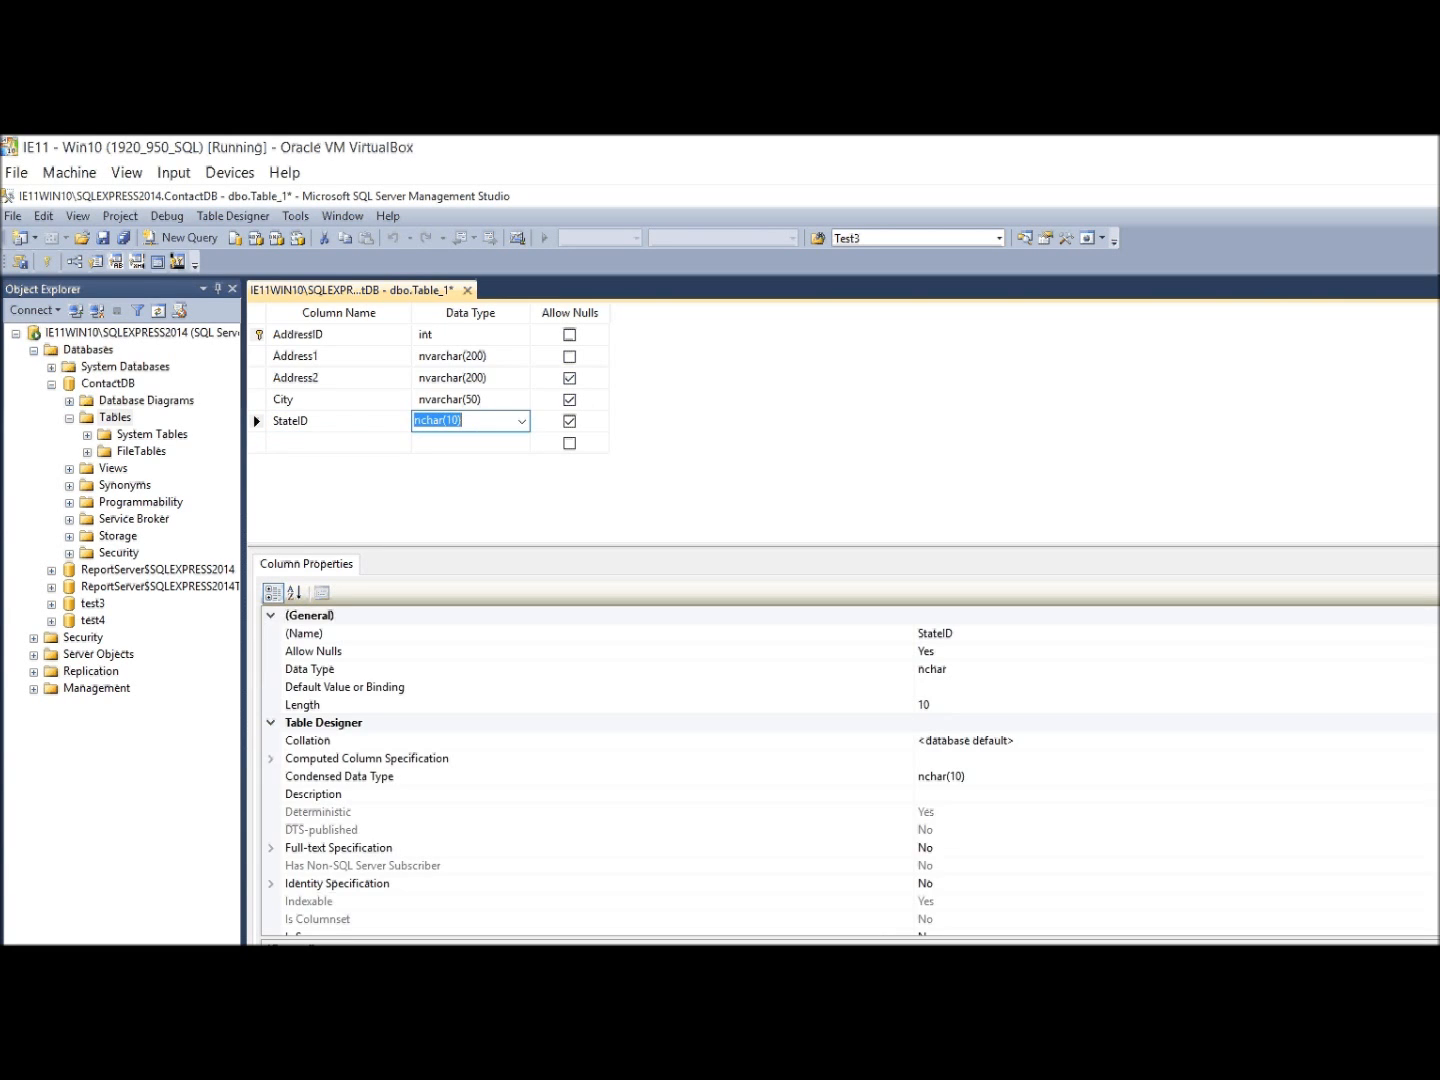
{"action": "type", "text": "int"}
{"action": "key", "text": "Tab"}
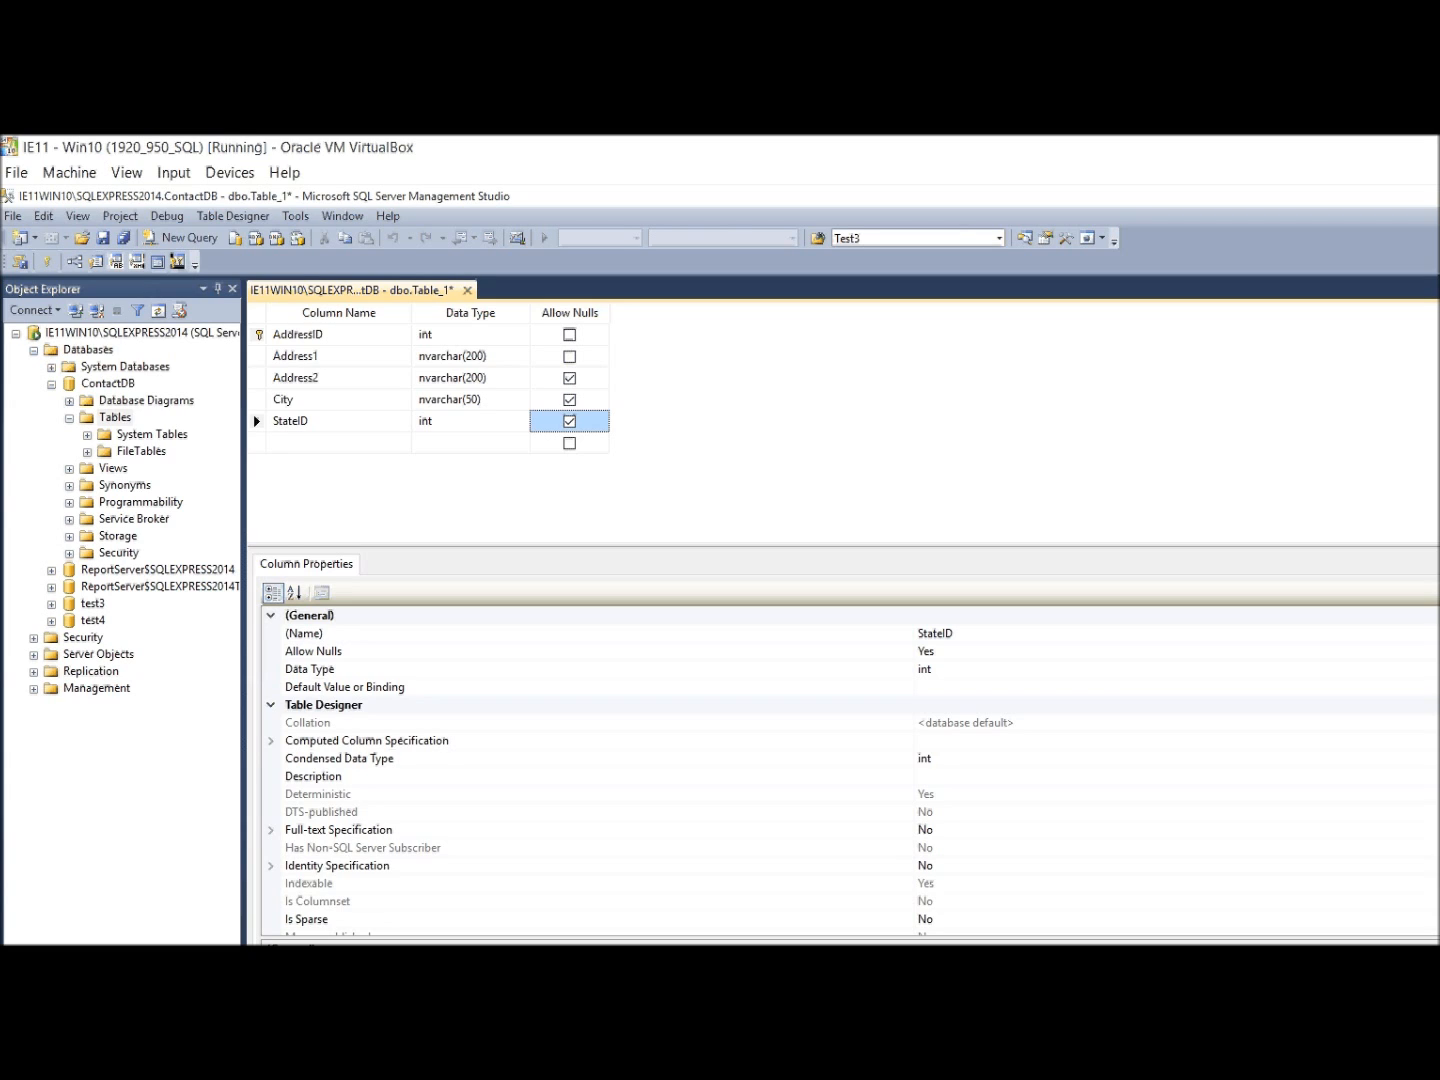
{"action": "key", "text": "Tab"}
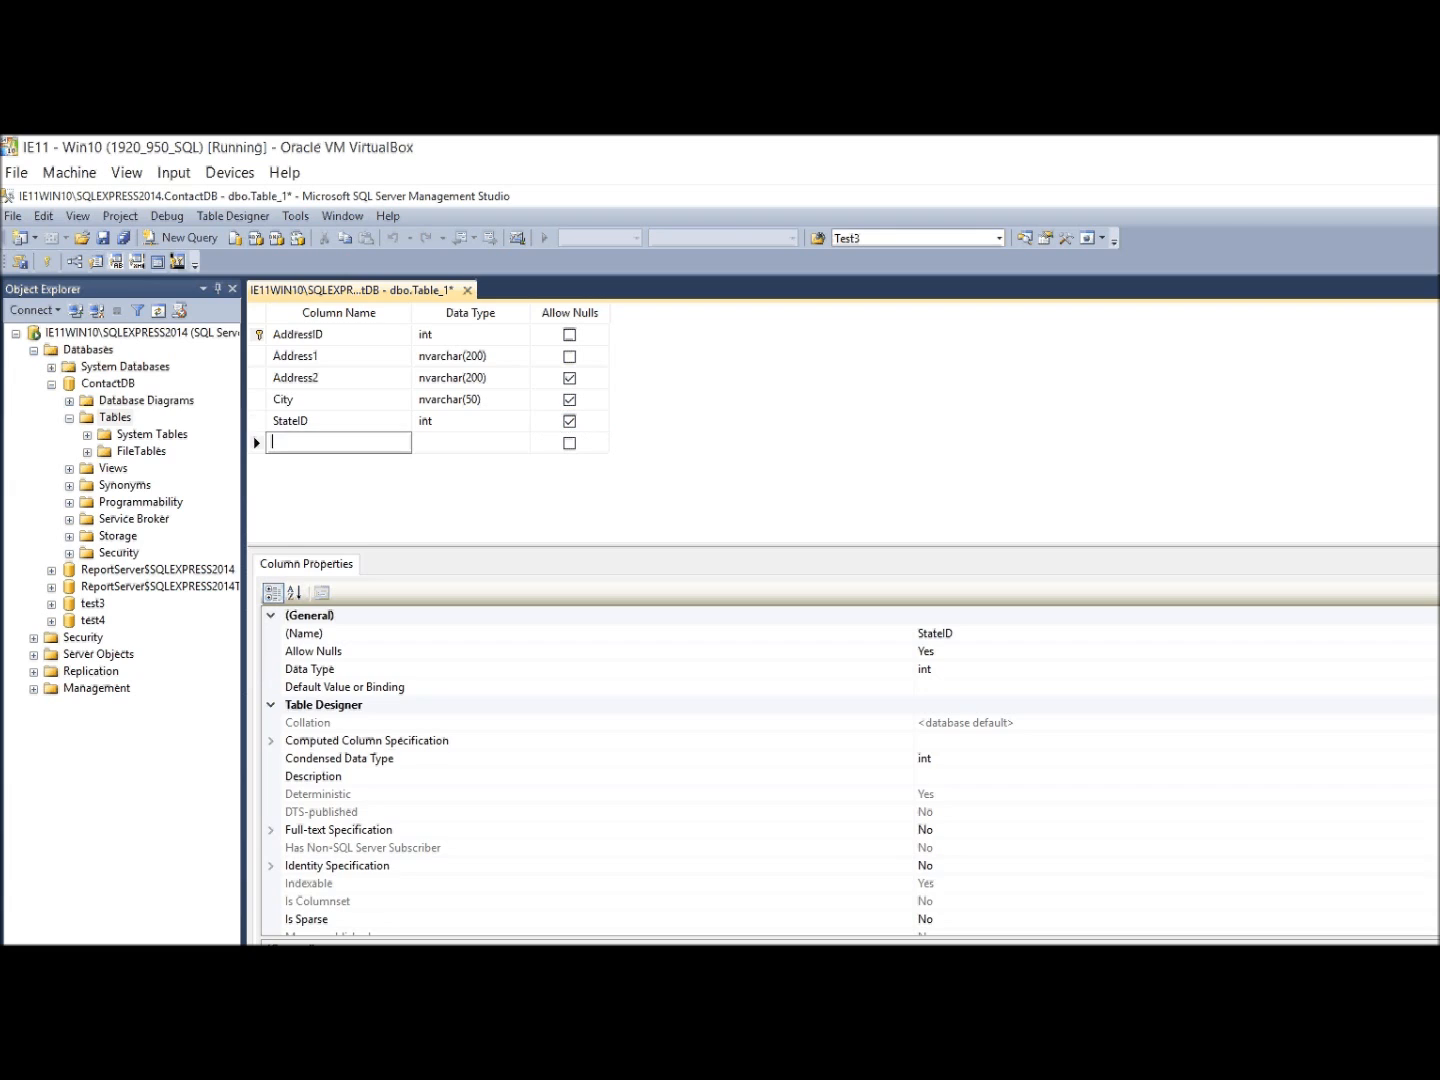
Step: Add a ZipCode column of type varchar(10), leaving nulls allowed
{"action": "type", "text": "ZipCode"}
{"action": "key", "text": "Tab"}
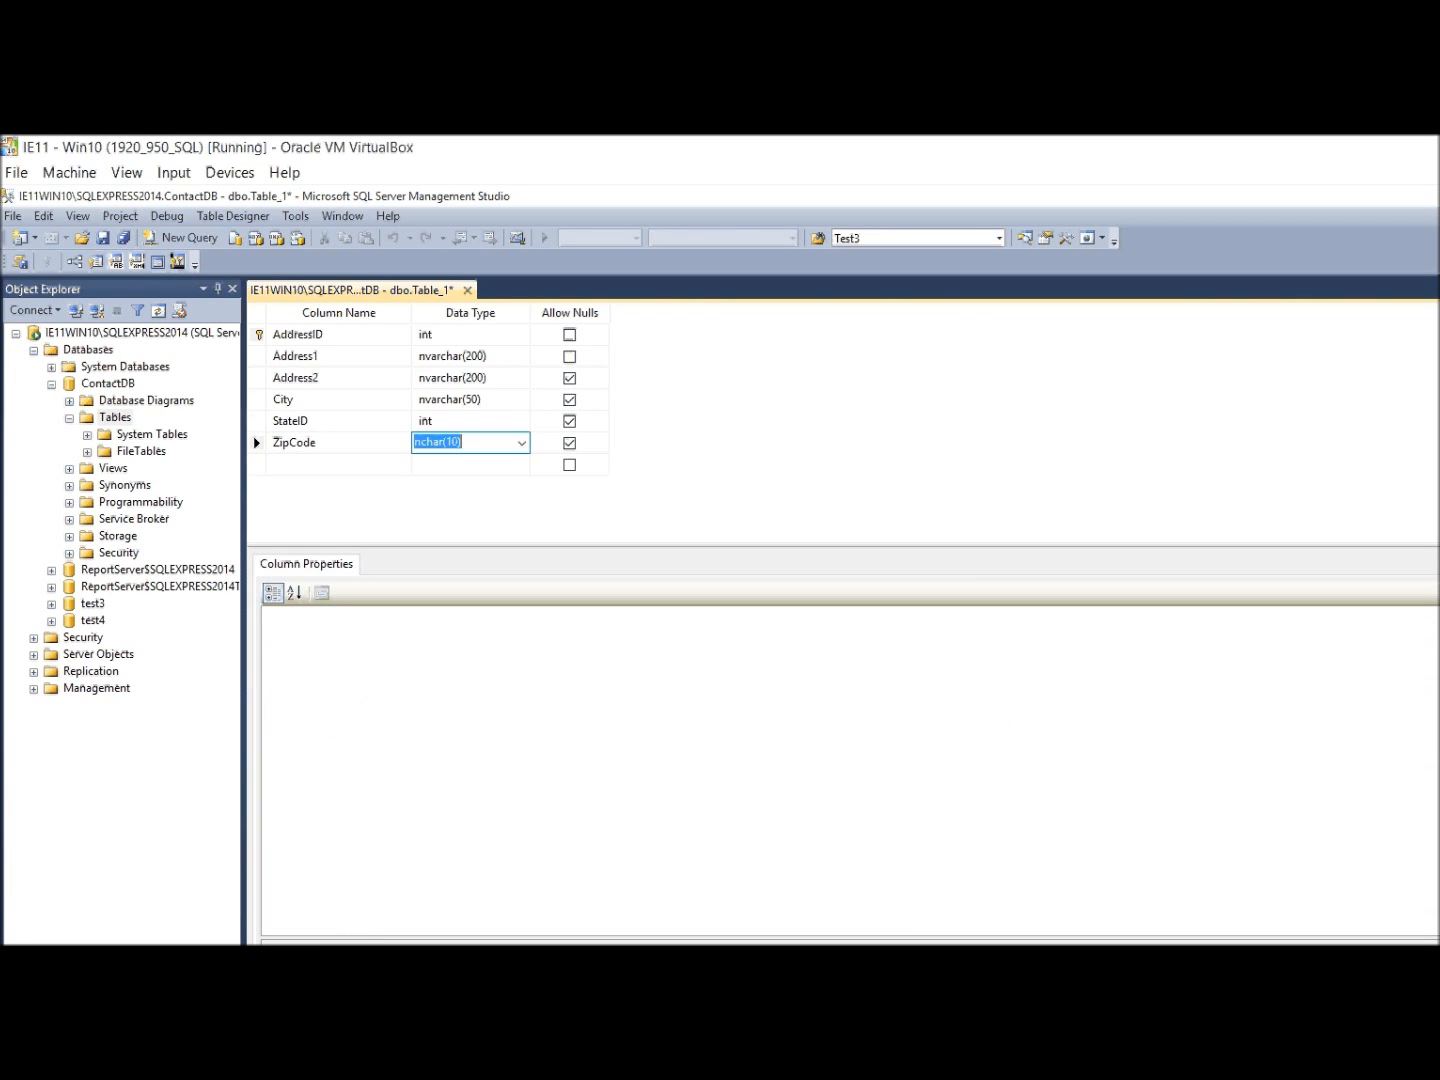
{"action": "type", "text": "varhcar"}
{"action": "key", "text": "BackSpace"}
{"action": "key", "text": "BackSpace"}
{"action": "key", "text": "BackSpace"}
{"action": "key", "text": "BackSpace"}
{"action": "key", "text": "BackSpace"}
{"action": "type", "text": "rchar"}
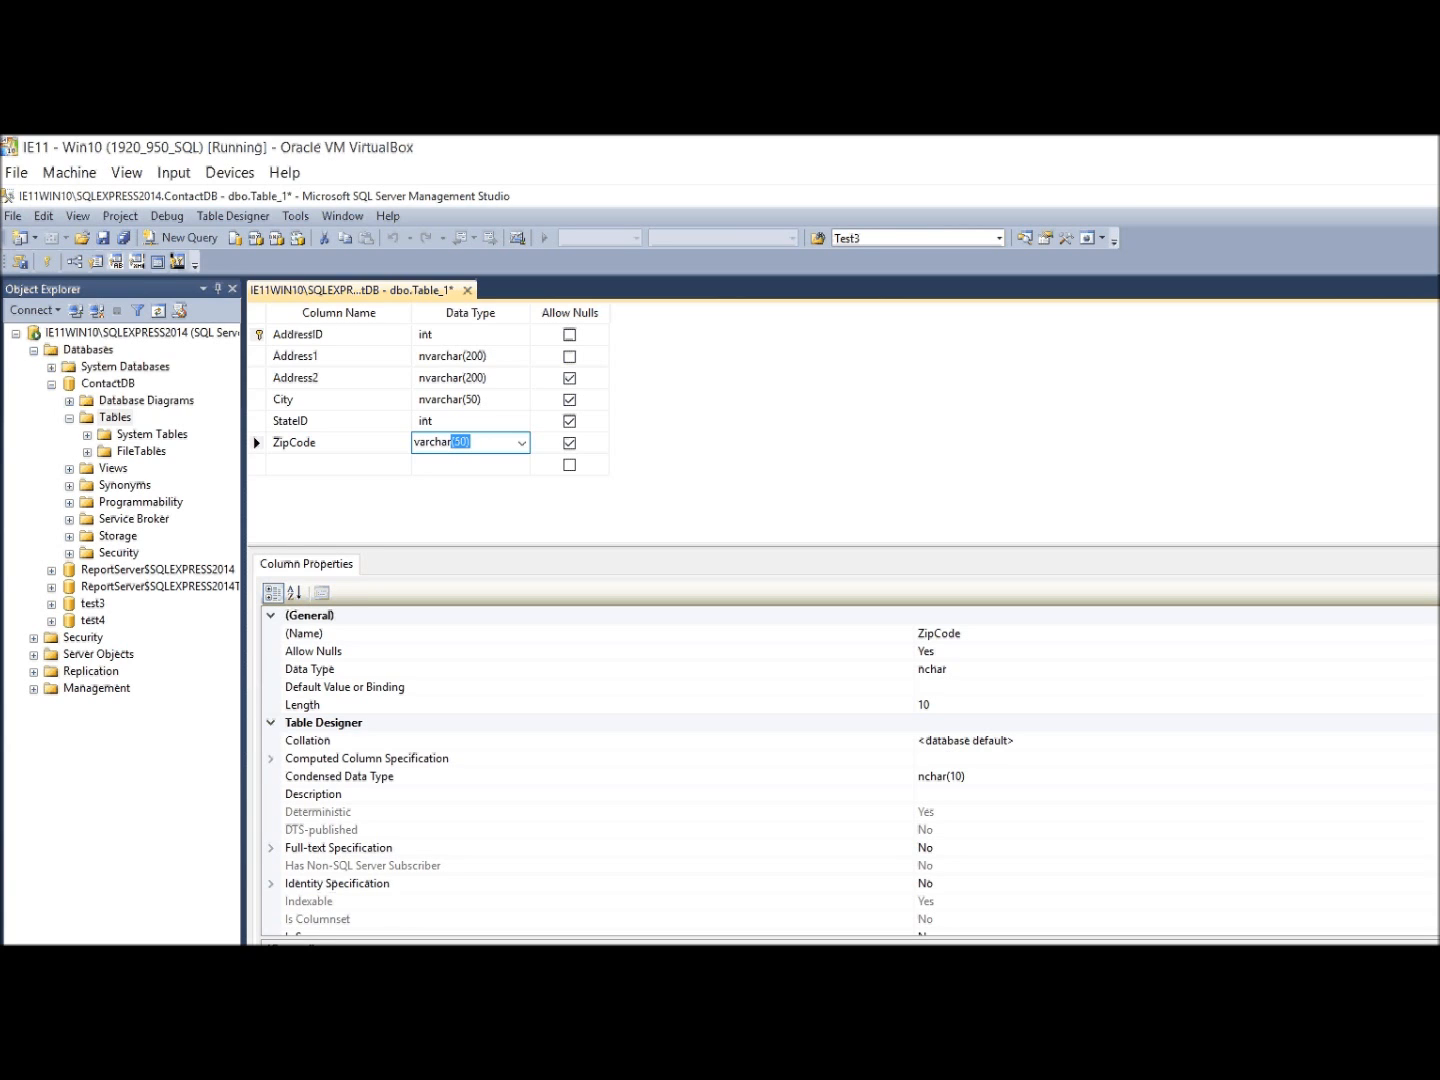
{"action": "type", "text": "(10)"}
{"action": "key", "text": "Tab"}
{"action": "key", "text": "Tab"}
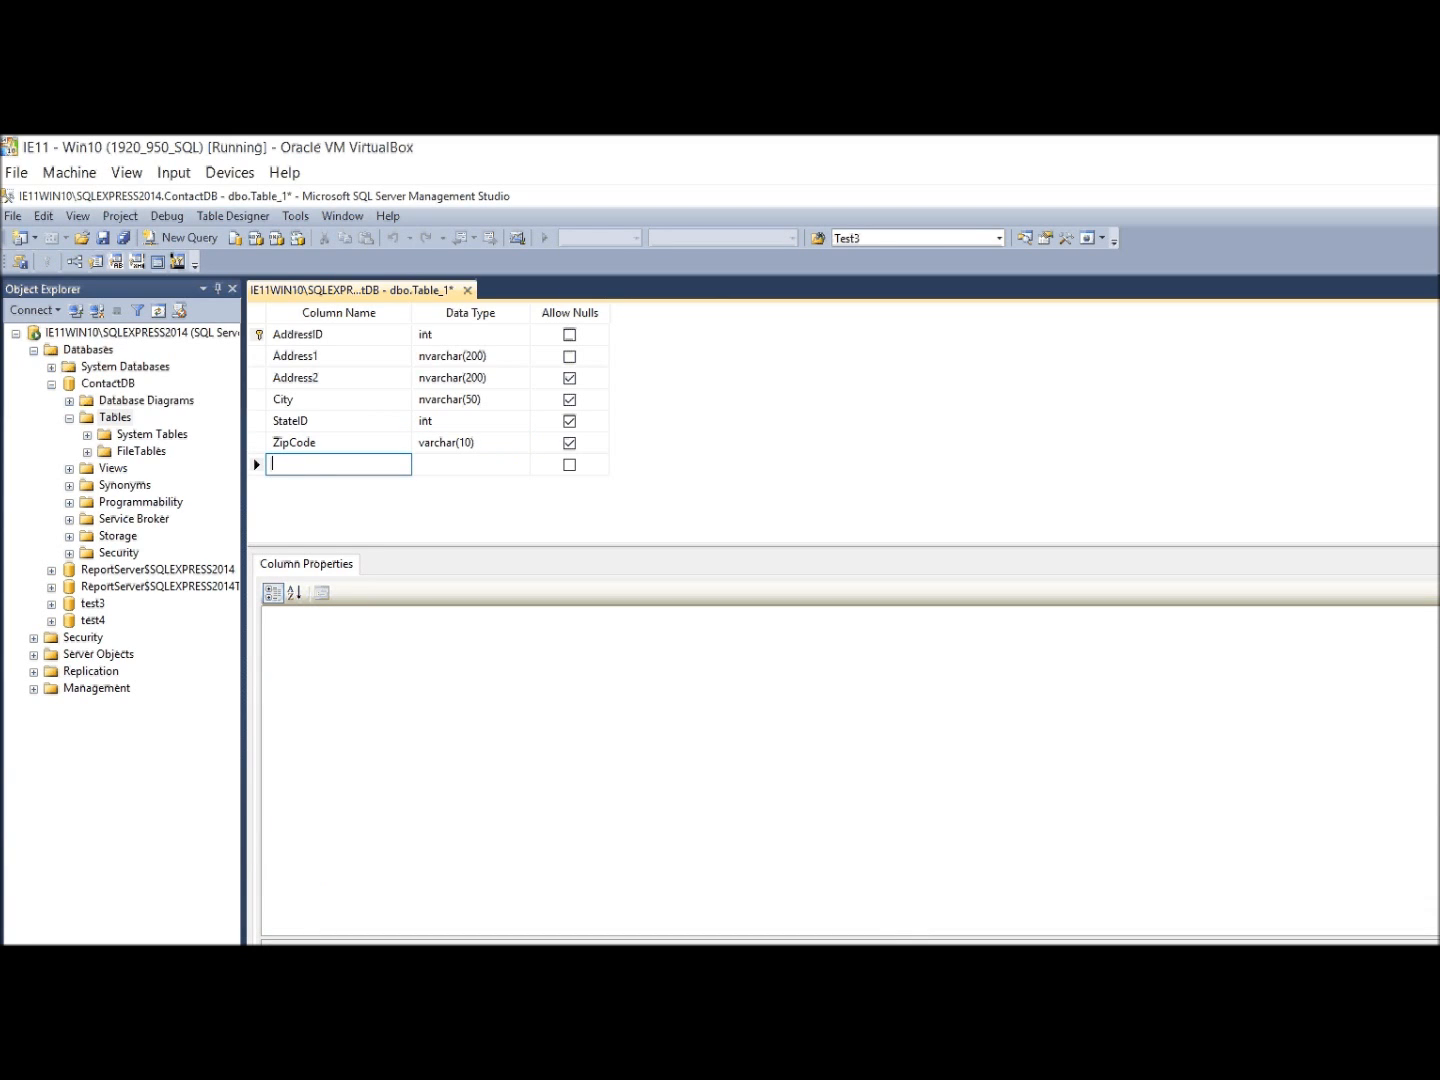
Step: Save the new table under the name Address and close its design window
{"action": "key", "text": "ctrl+s"}
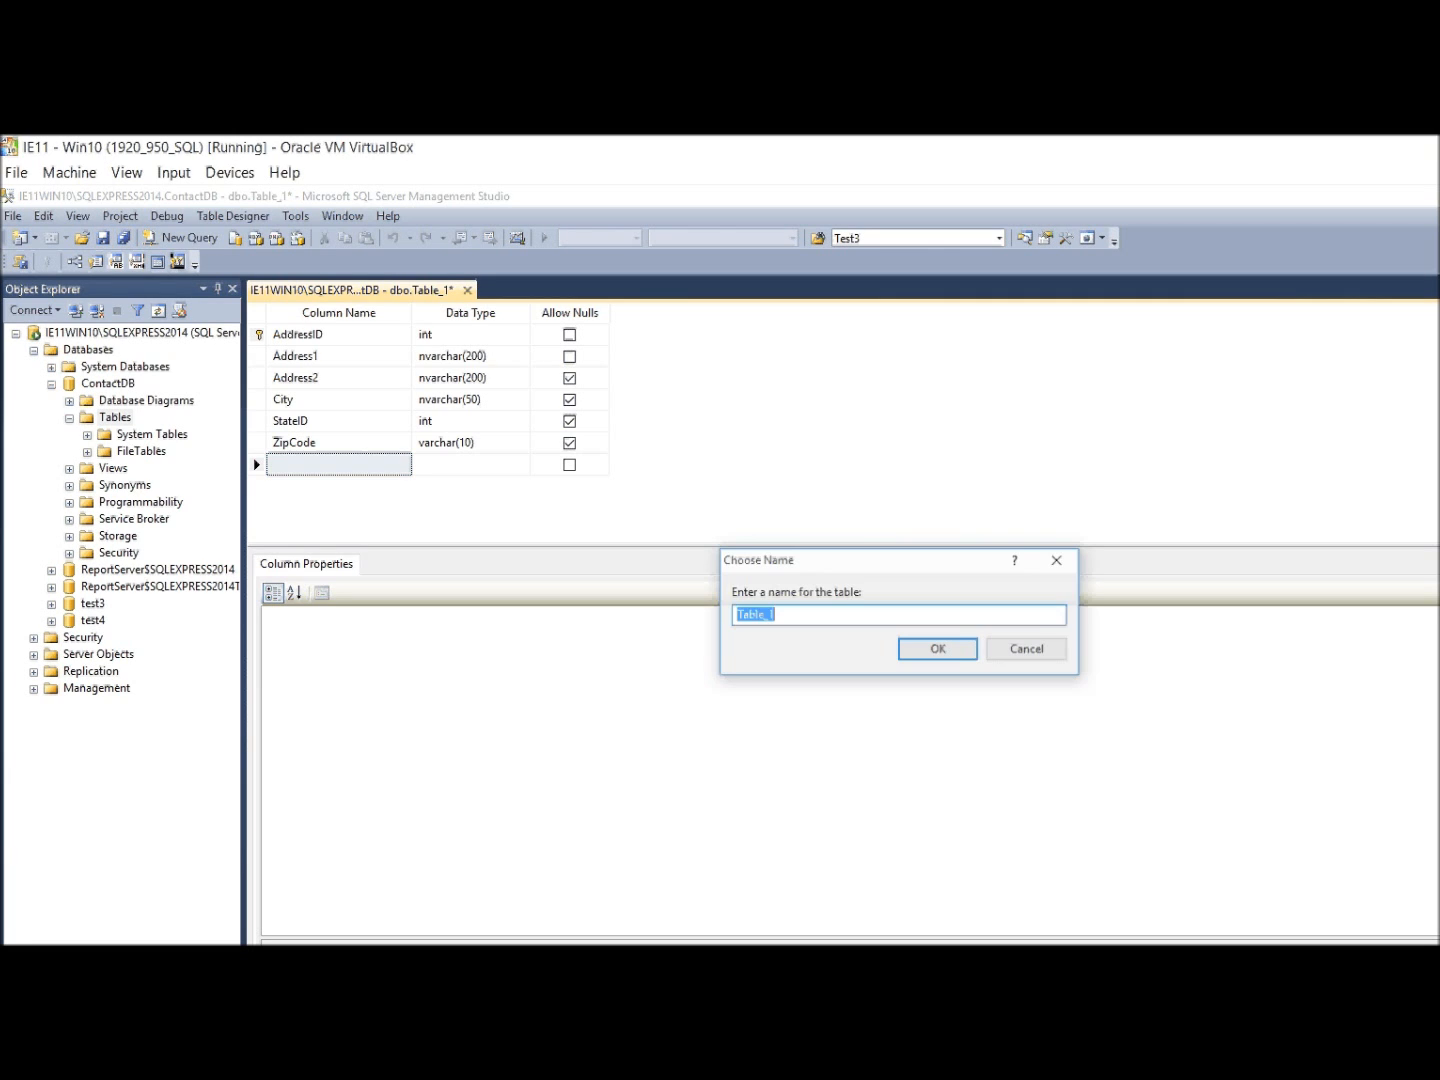
{"action": "type", "text": "Address"}
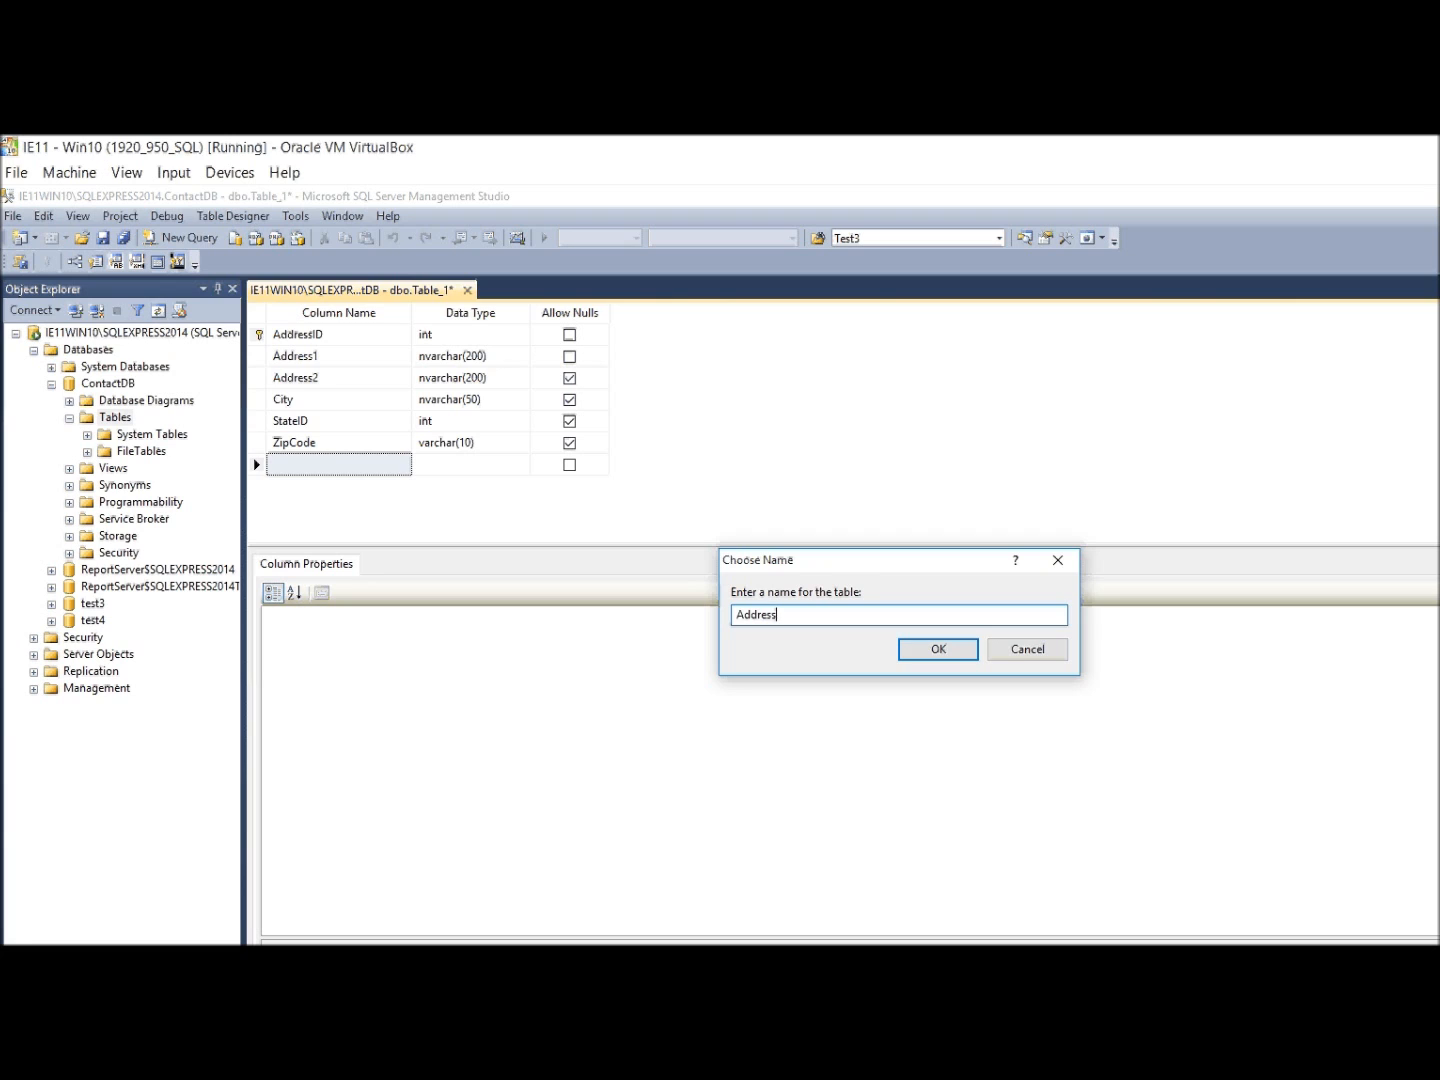
{"action": "key", "text": "Return"}
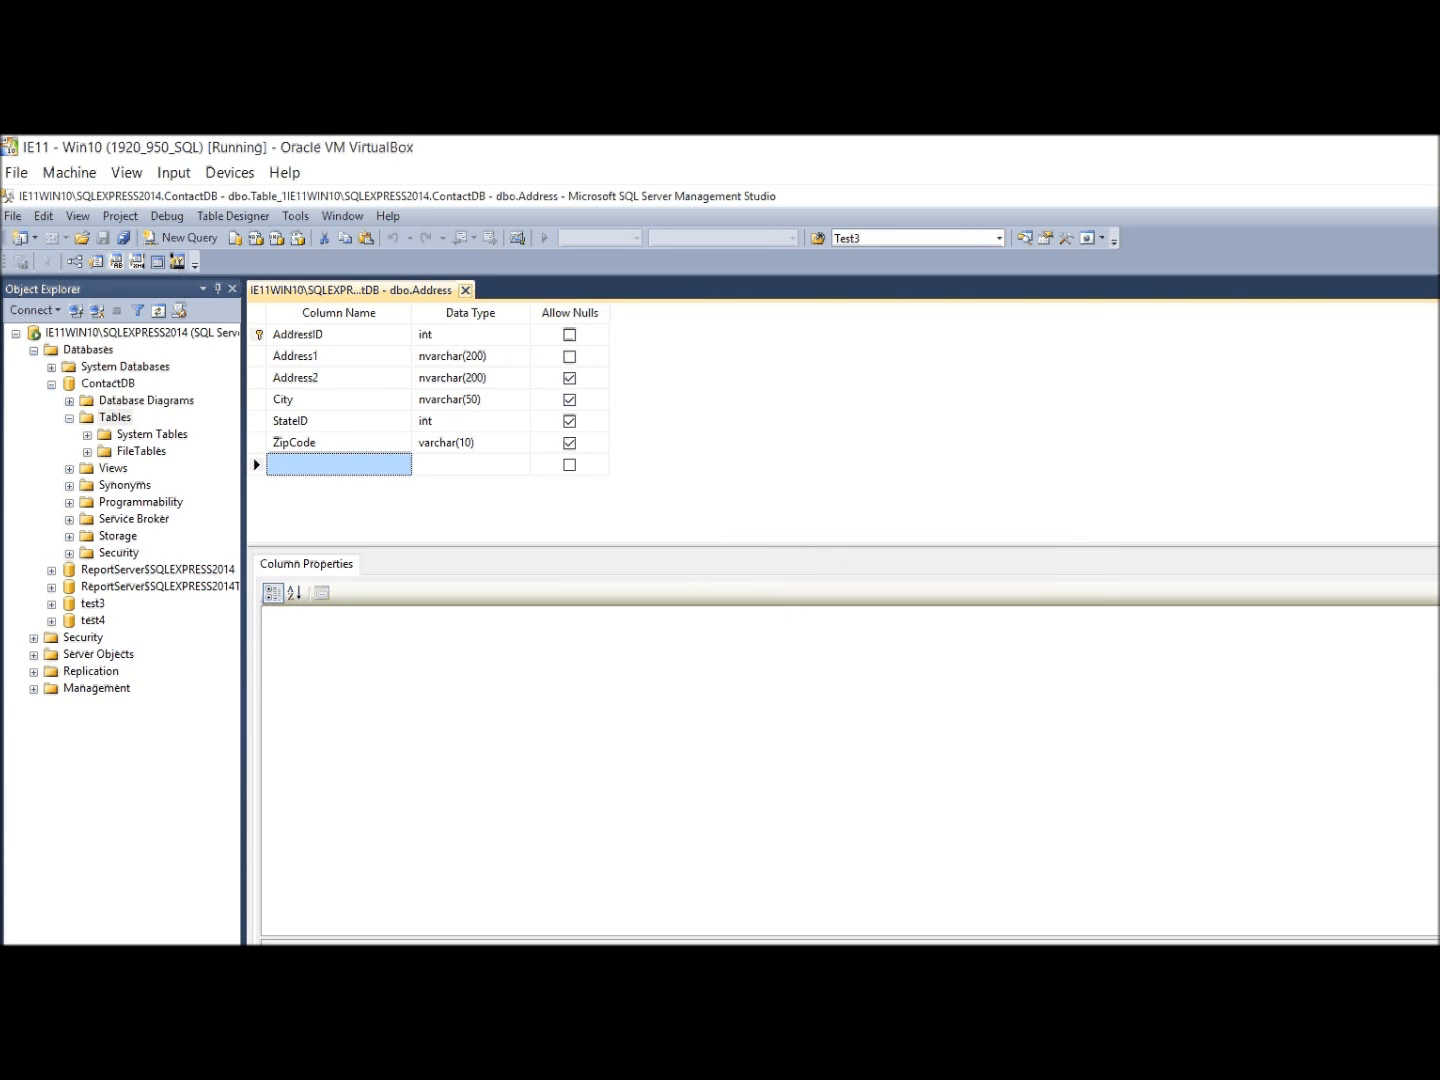
{"action": "left_click", "coordinate": [465, 290]}
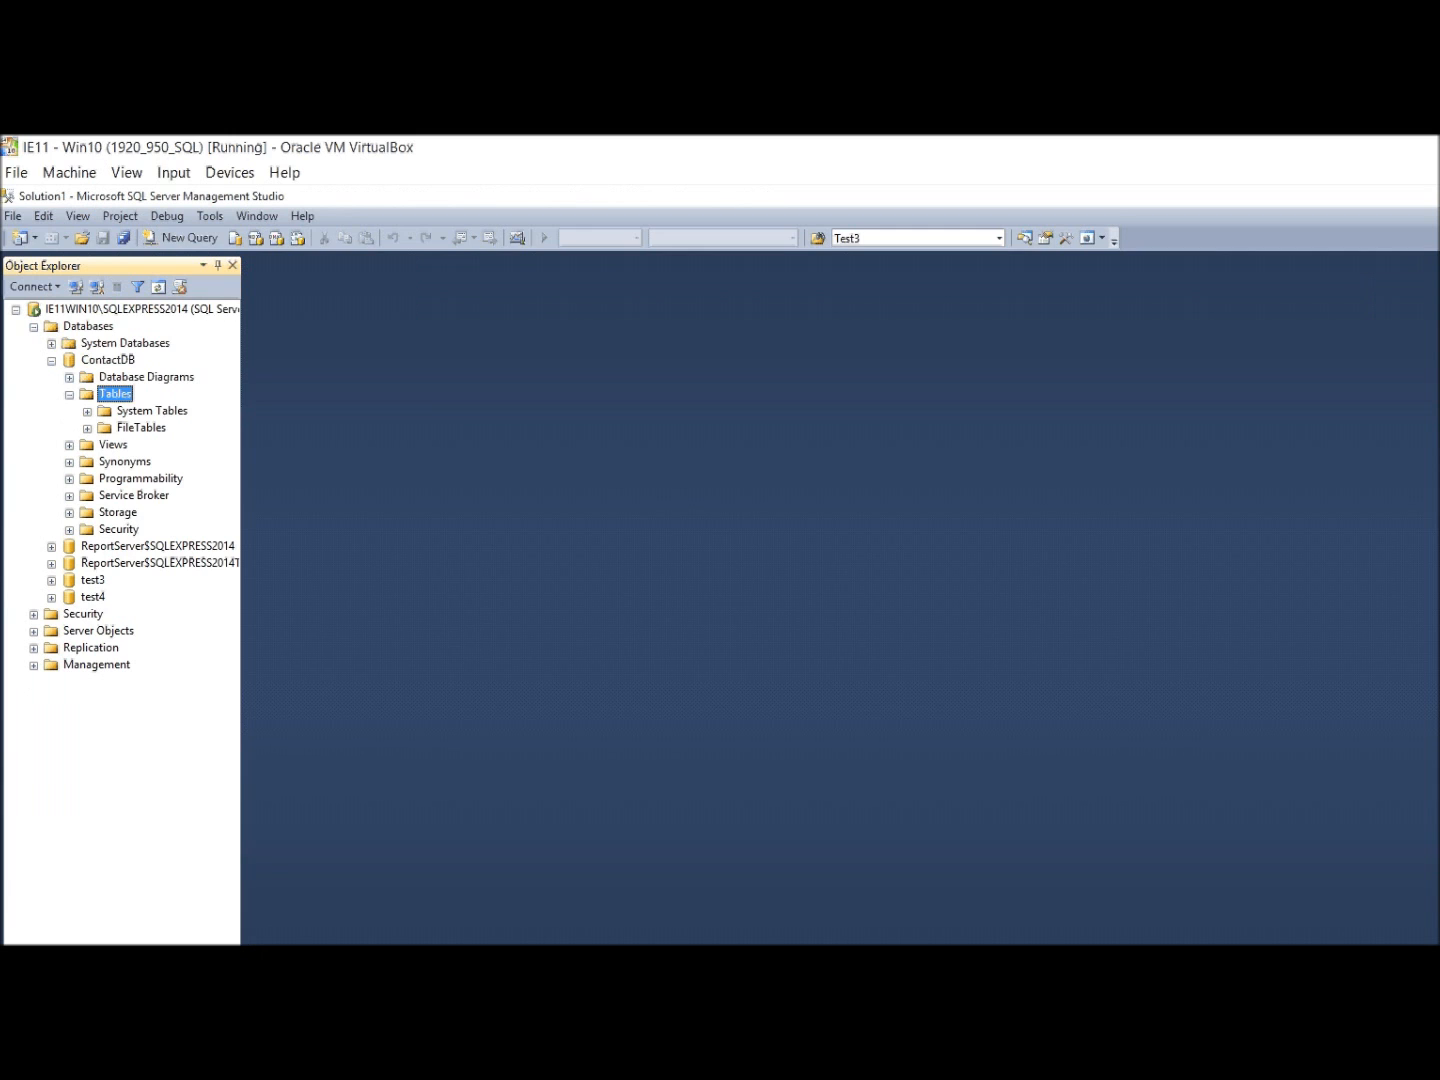
Step: Refresh ContactDB's table list and expand the dbo.Address table to show its columns
{"action": "right_click", "coordinate": [118, 394]}
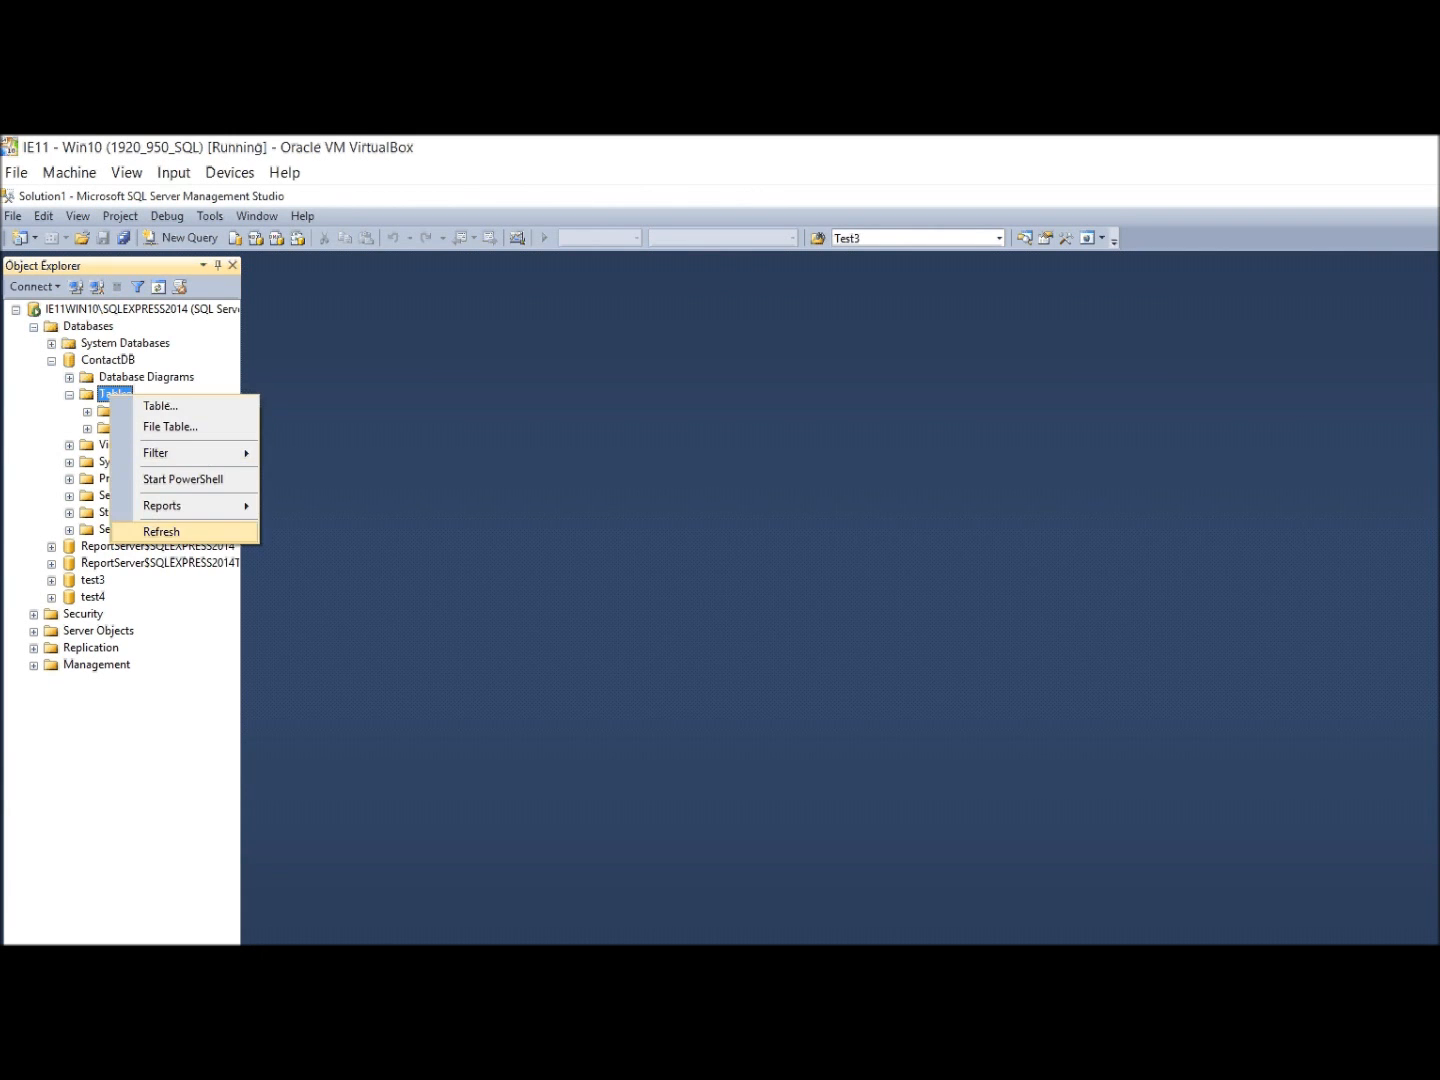
{"action": "left_click", "coordinate": [160, 531]}
{"action": "left_click", "coordinate": [148, 445]}
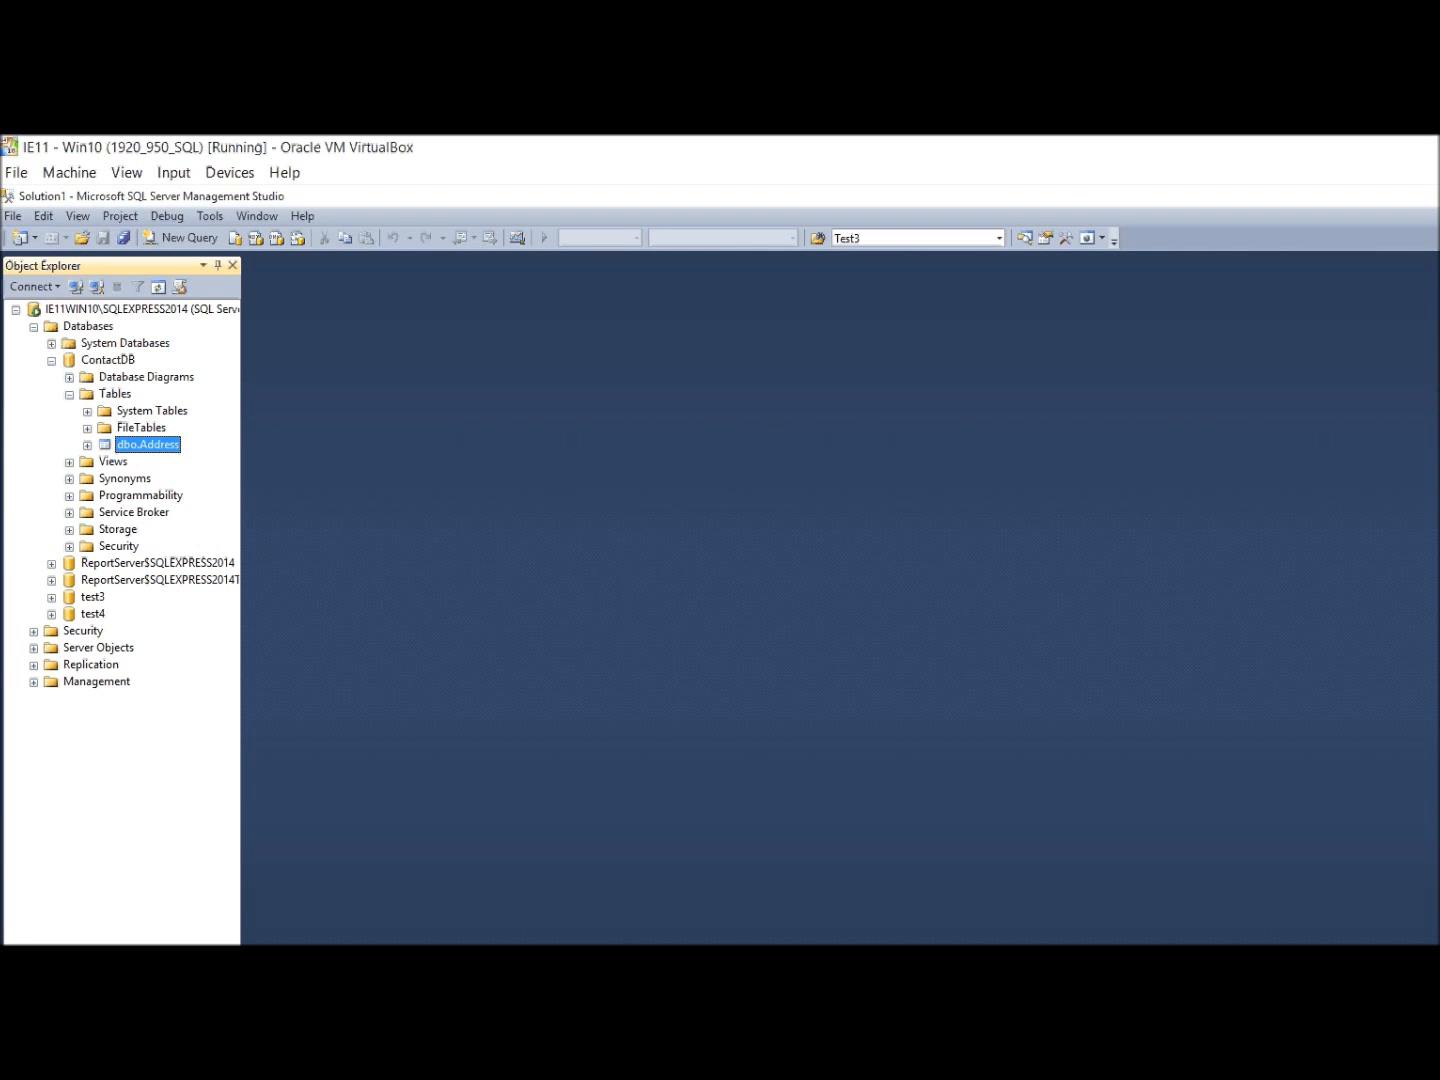
{"action": "left_click", "coordinate": [87, 445]}
{"action": "left_click", "coordinate": [105, 462]}
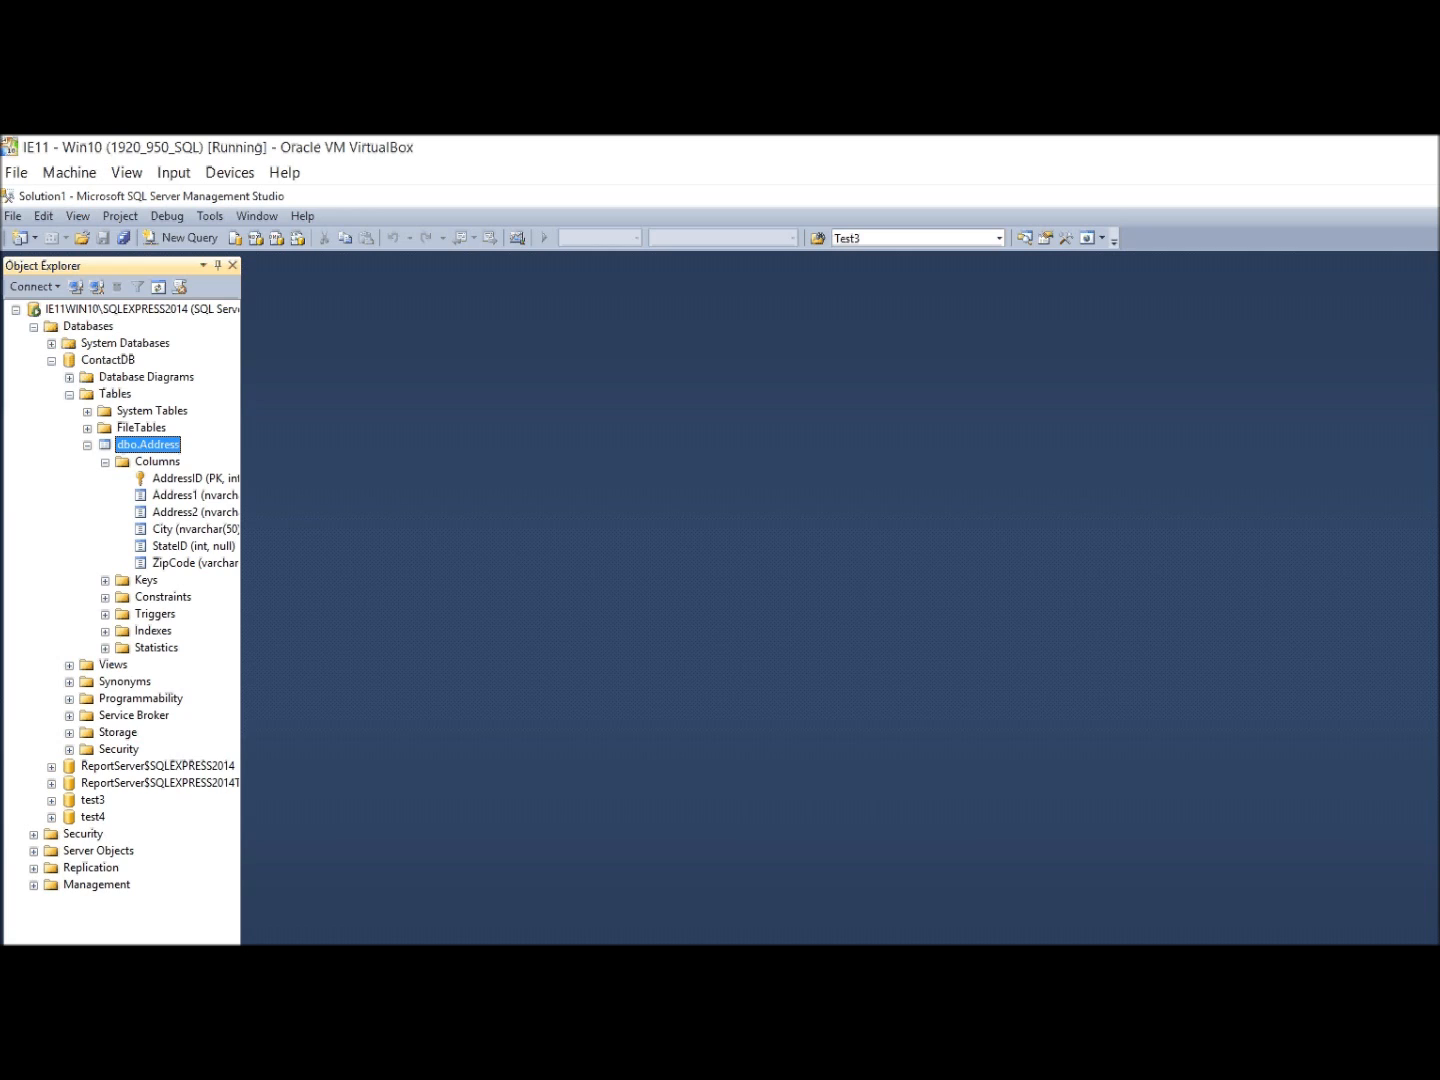
Step: Widen the object tree and examine the Address table's keys, constraints, triggers and indexes, including the clustered index, before collapsing the table
{"action": "left_click_drag", "start_coordinate": [244, 600], "coordinate": [406, 600]}
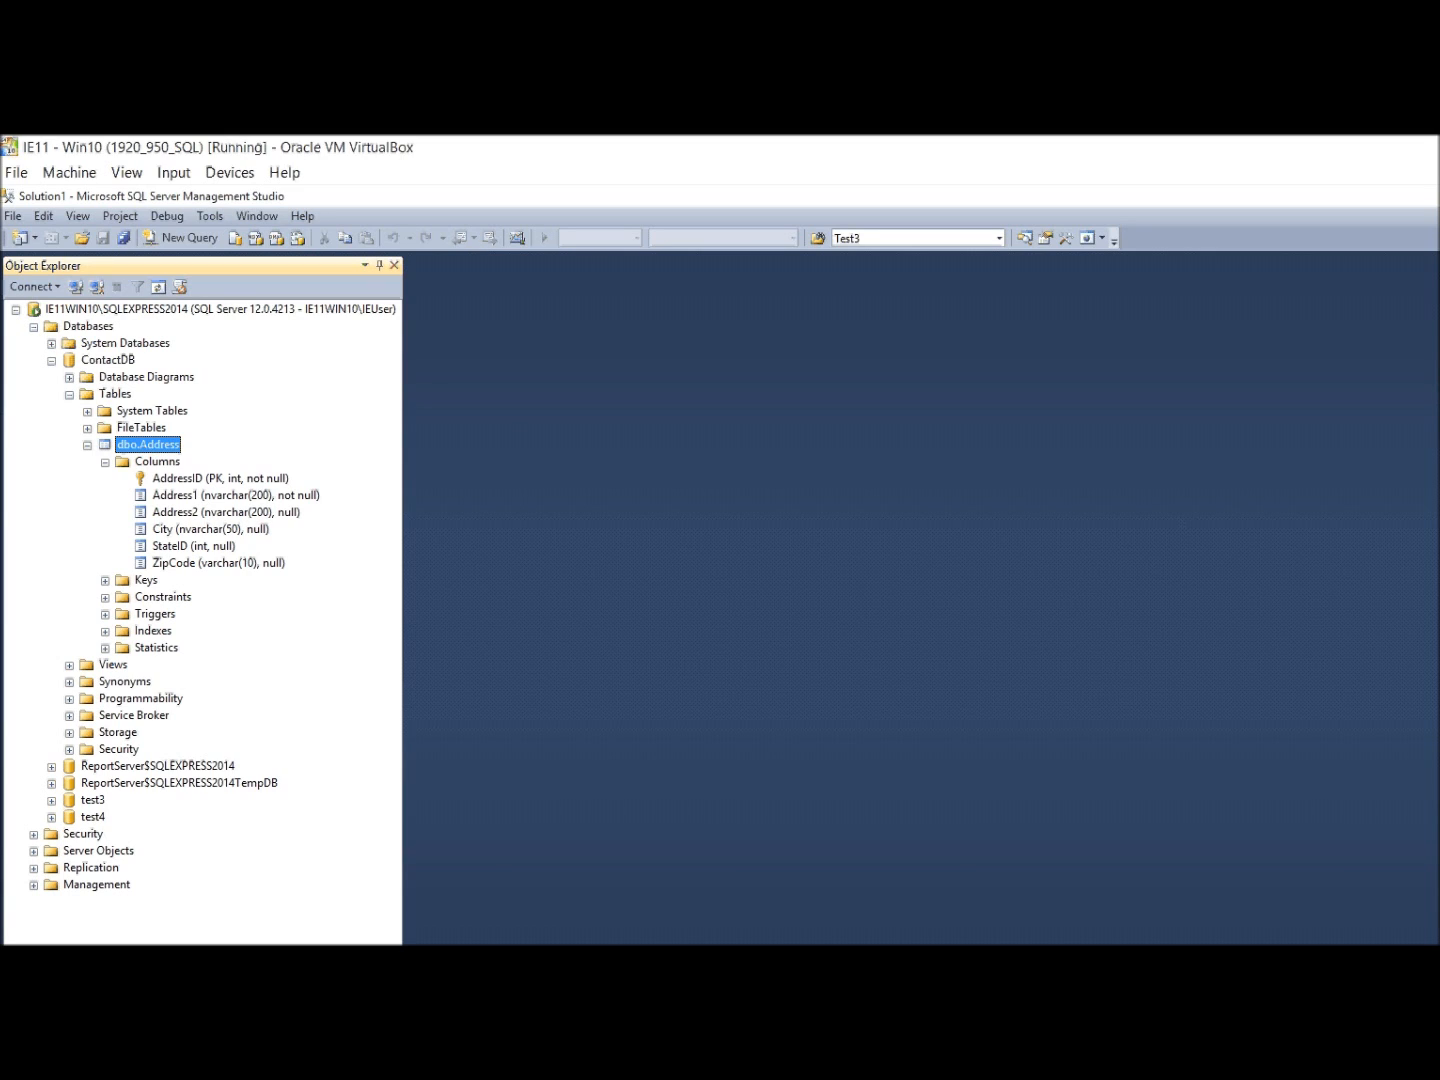
{"action": "left_click", "coordinate": [105, 581]}
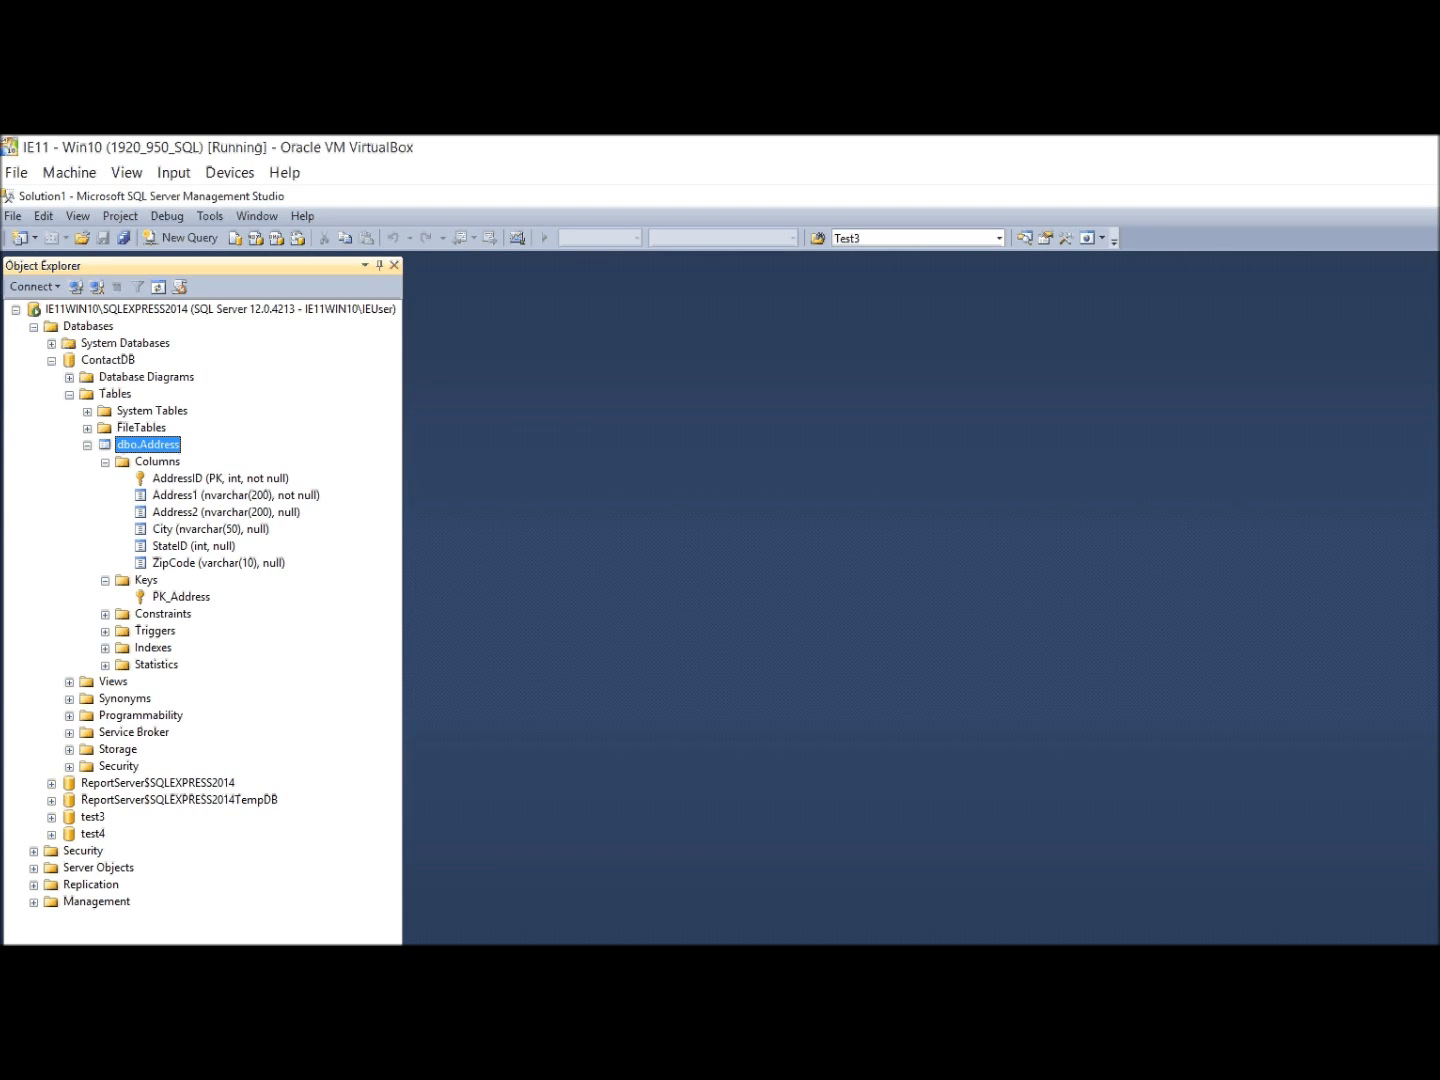
{"action": "left_click", "coordinate": [105, 615]}
{"action": "left_click", "coordinate": [105, 632]}
{"action": "left_click", "coordinate": [105, 648]}
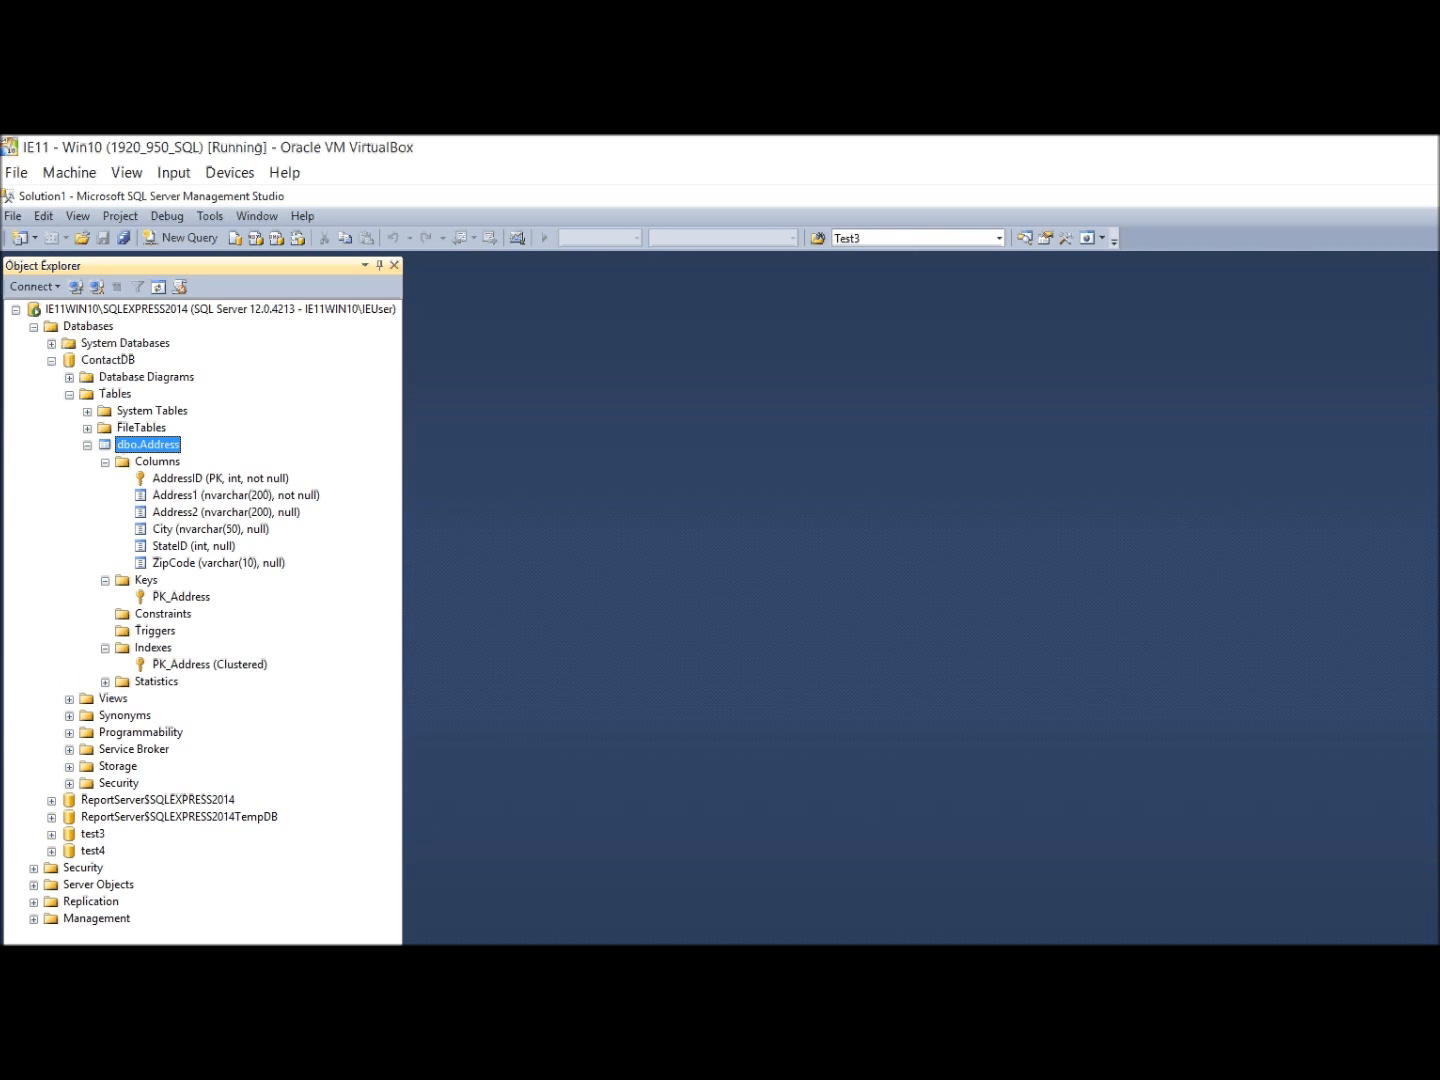
{"action": "left_click", "coordinate": [209, 665]}
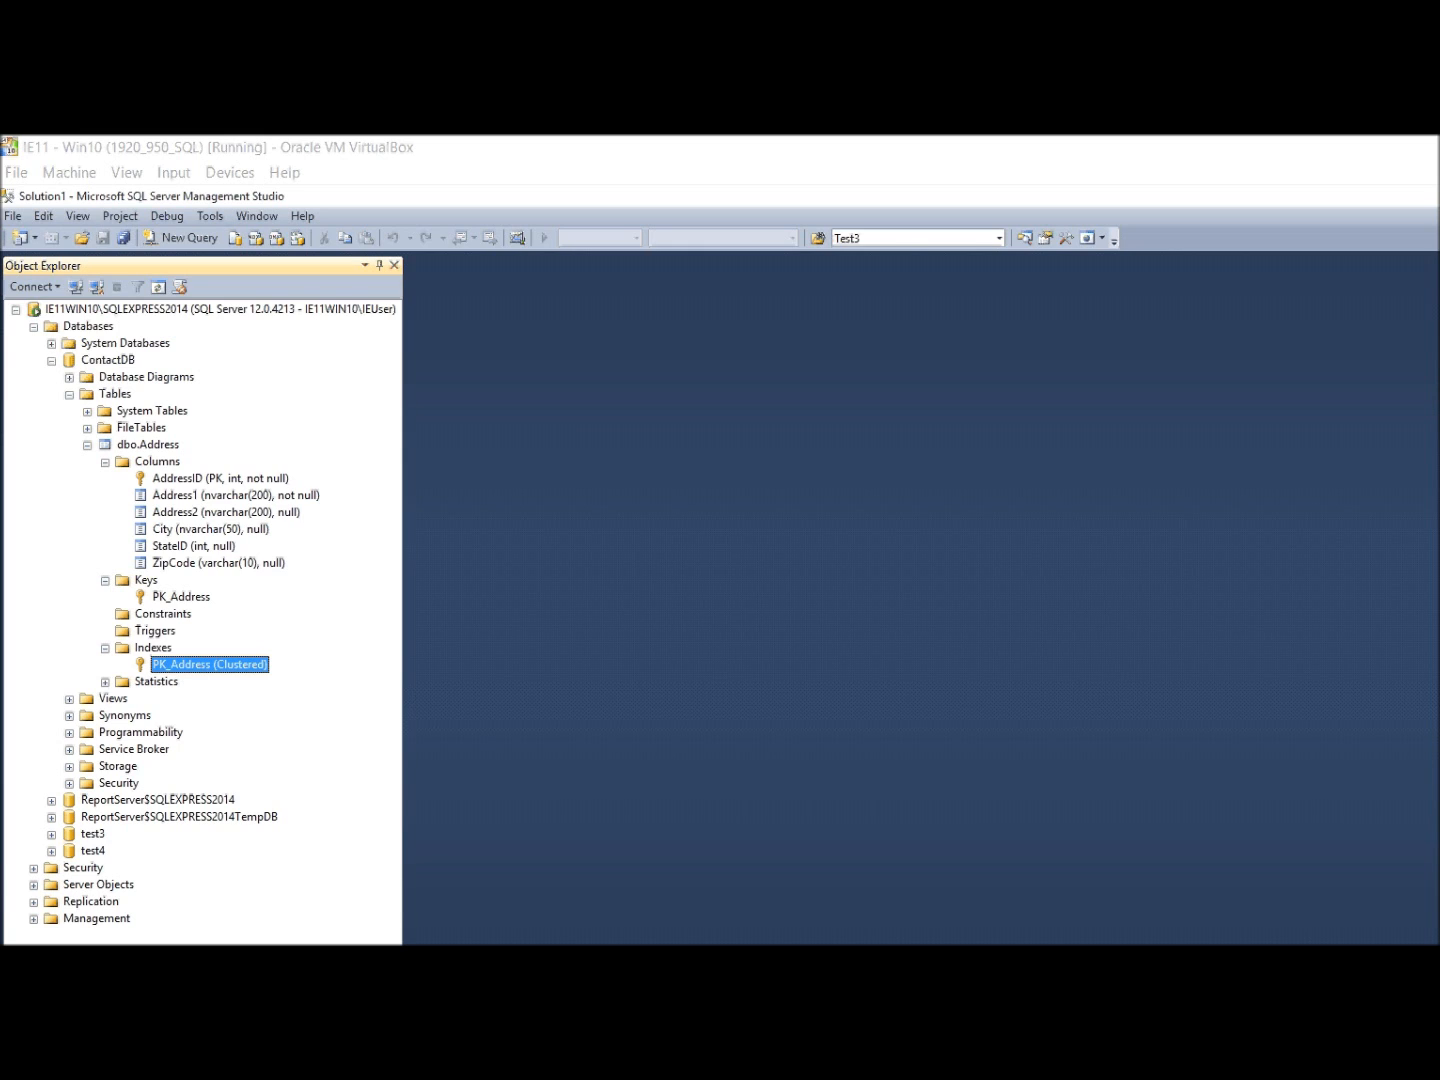
{"action": "left_click", "coordinate": [87, 445]}
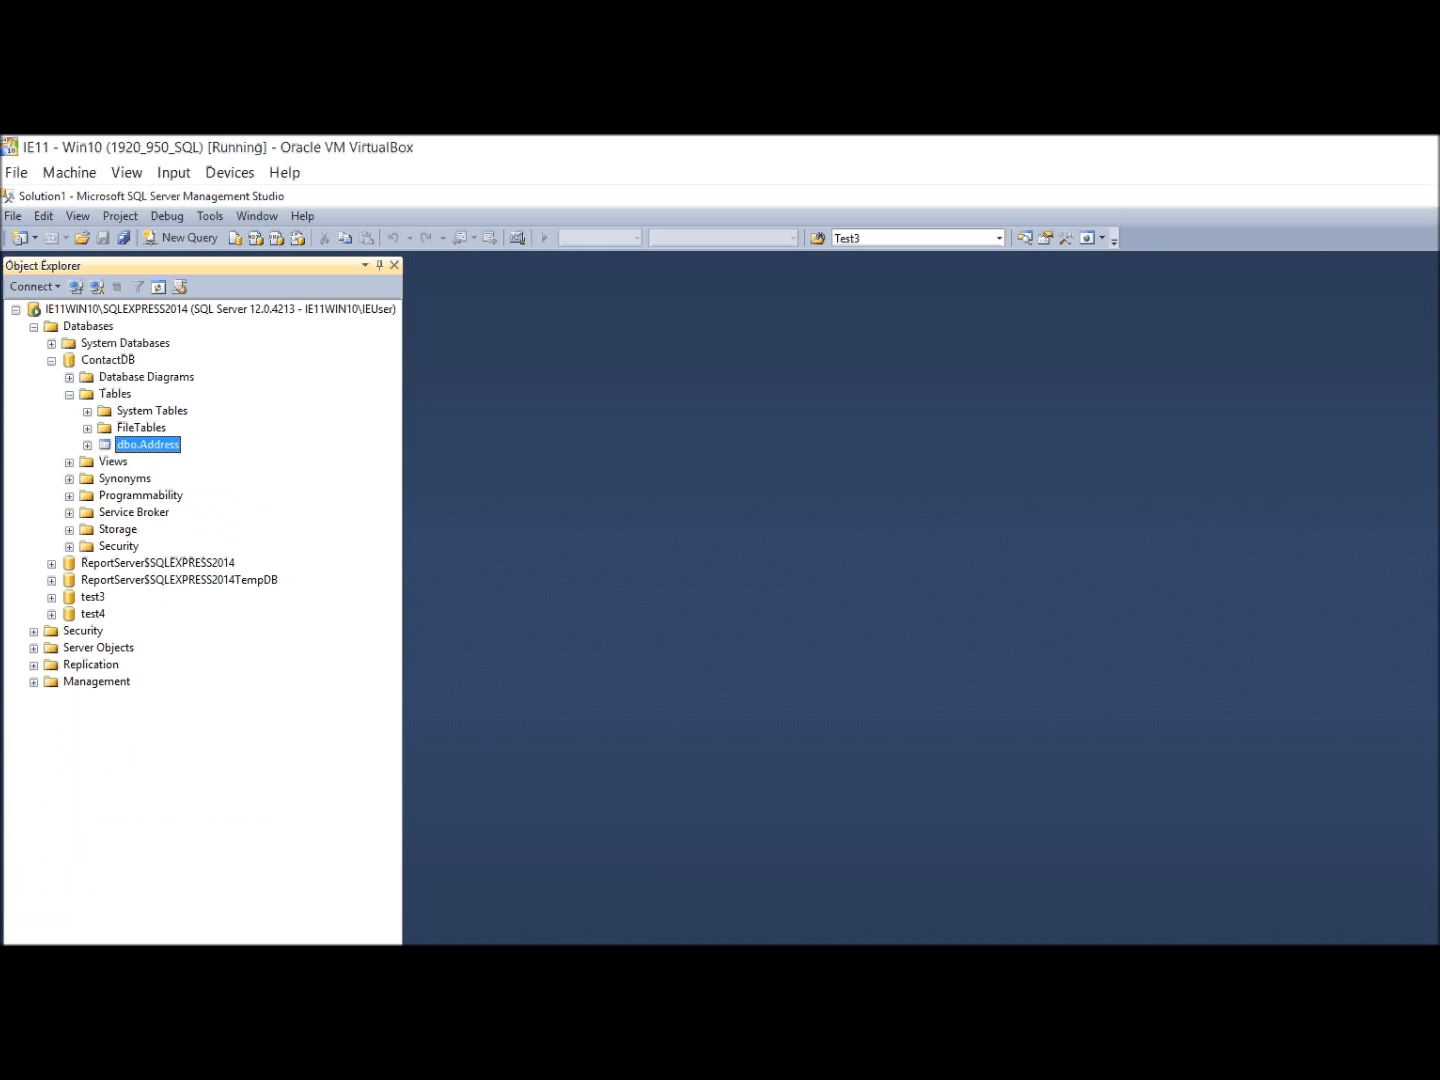
Step: Start a new table in ContactDB with a PersonID column of type int, disallow nulls and make it the primary key
{"action": "right_click", "coordinate": [121, 395]}
{"action": "left_click", "coordinate": [175, 408]}
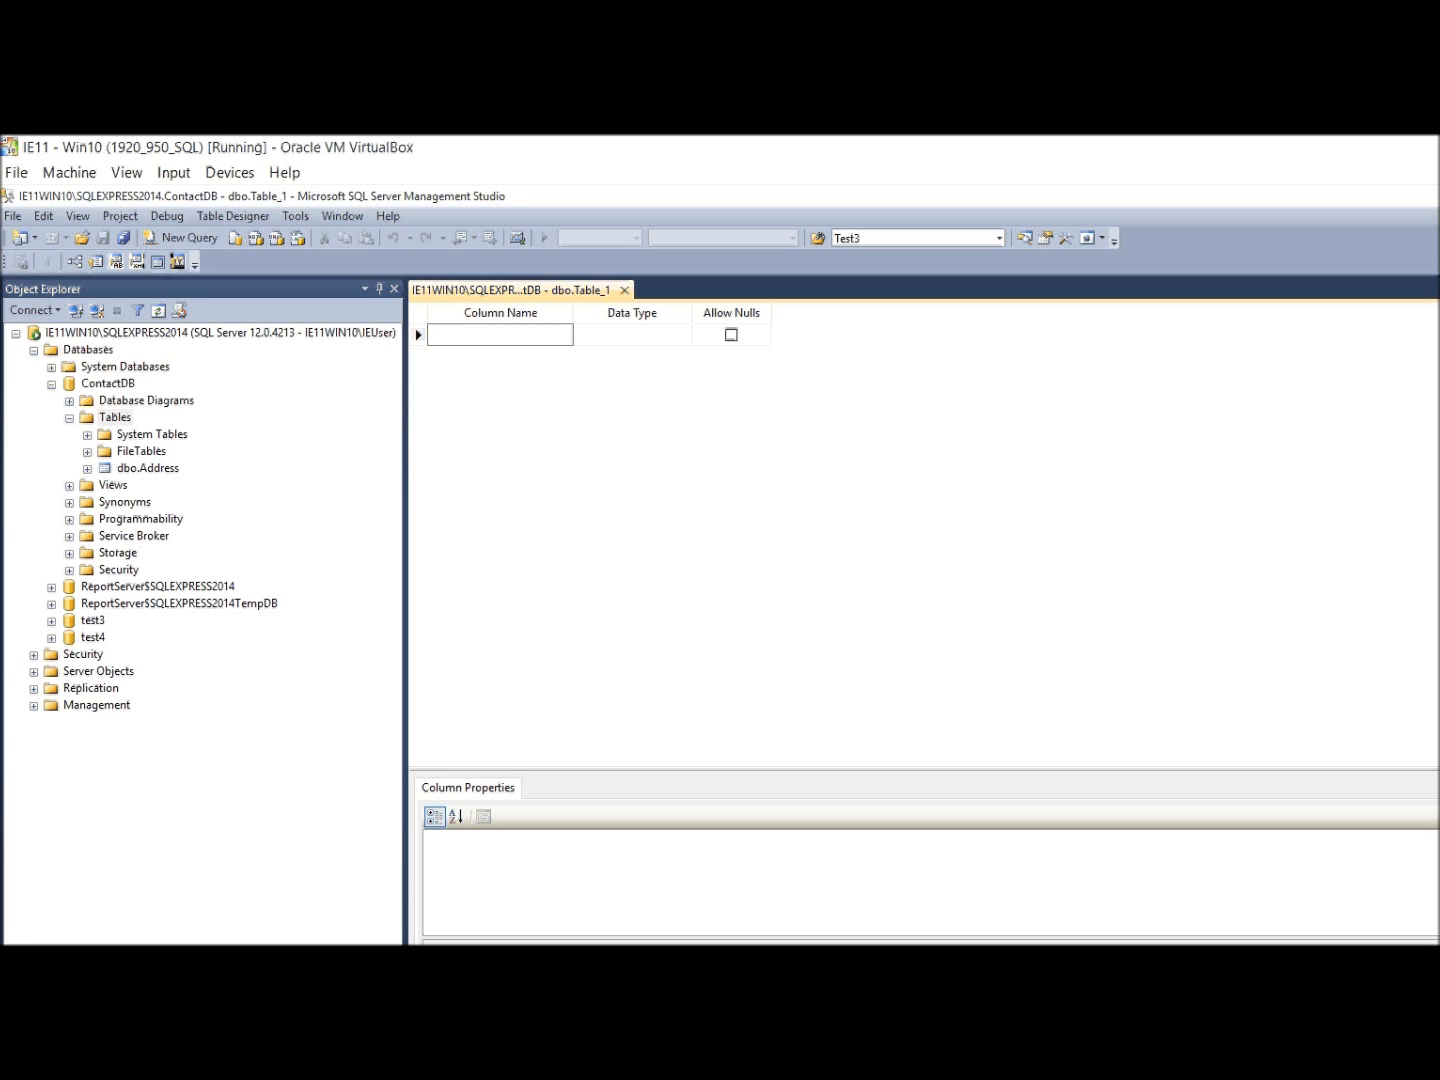
{"action": "type", "text": "PersonID"}
{"action": "key", "text": "Tab"}
{"action": "type", "text": "int"}
{"action": "key", "text": "Tab"}
{"action": "key", "text": "space"}
{"action": "left_click", "coordinate": [418, 335]}
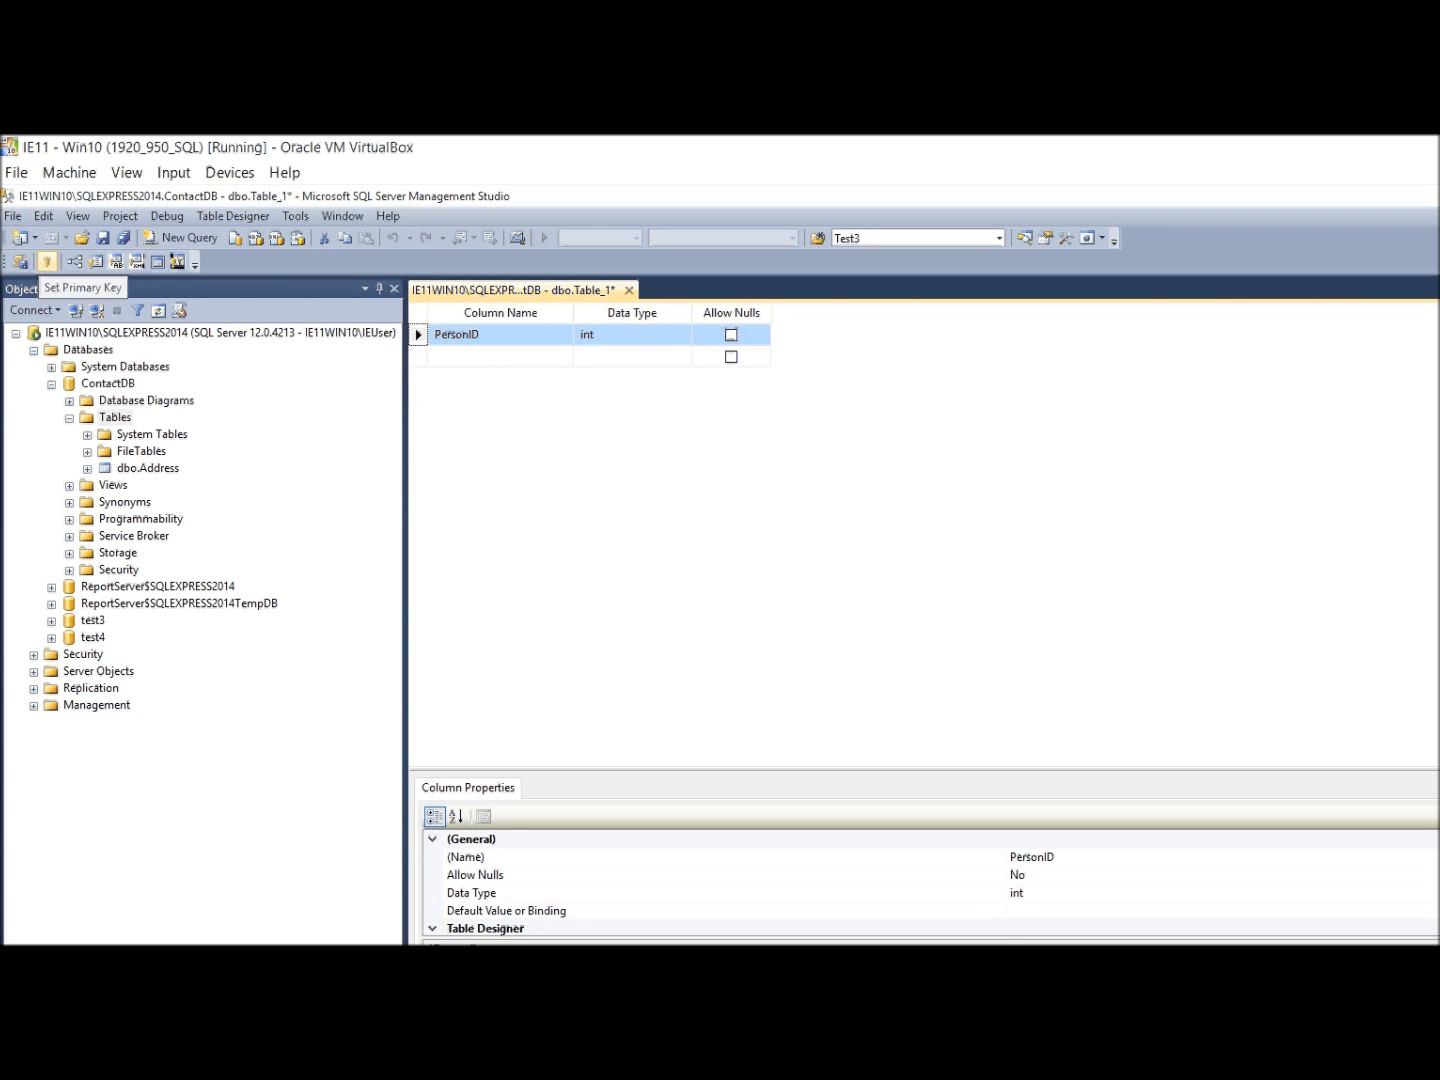
{"action": "left_click", "coordinate": [46, 262]}
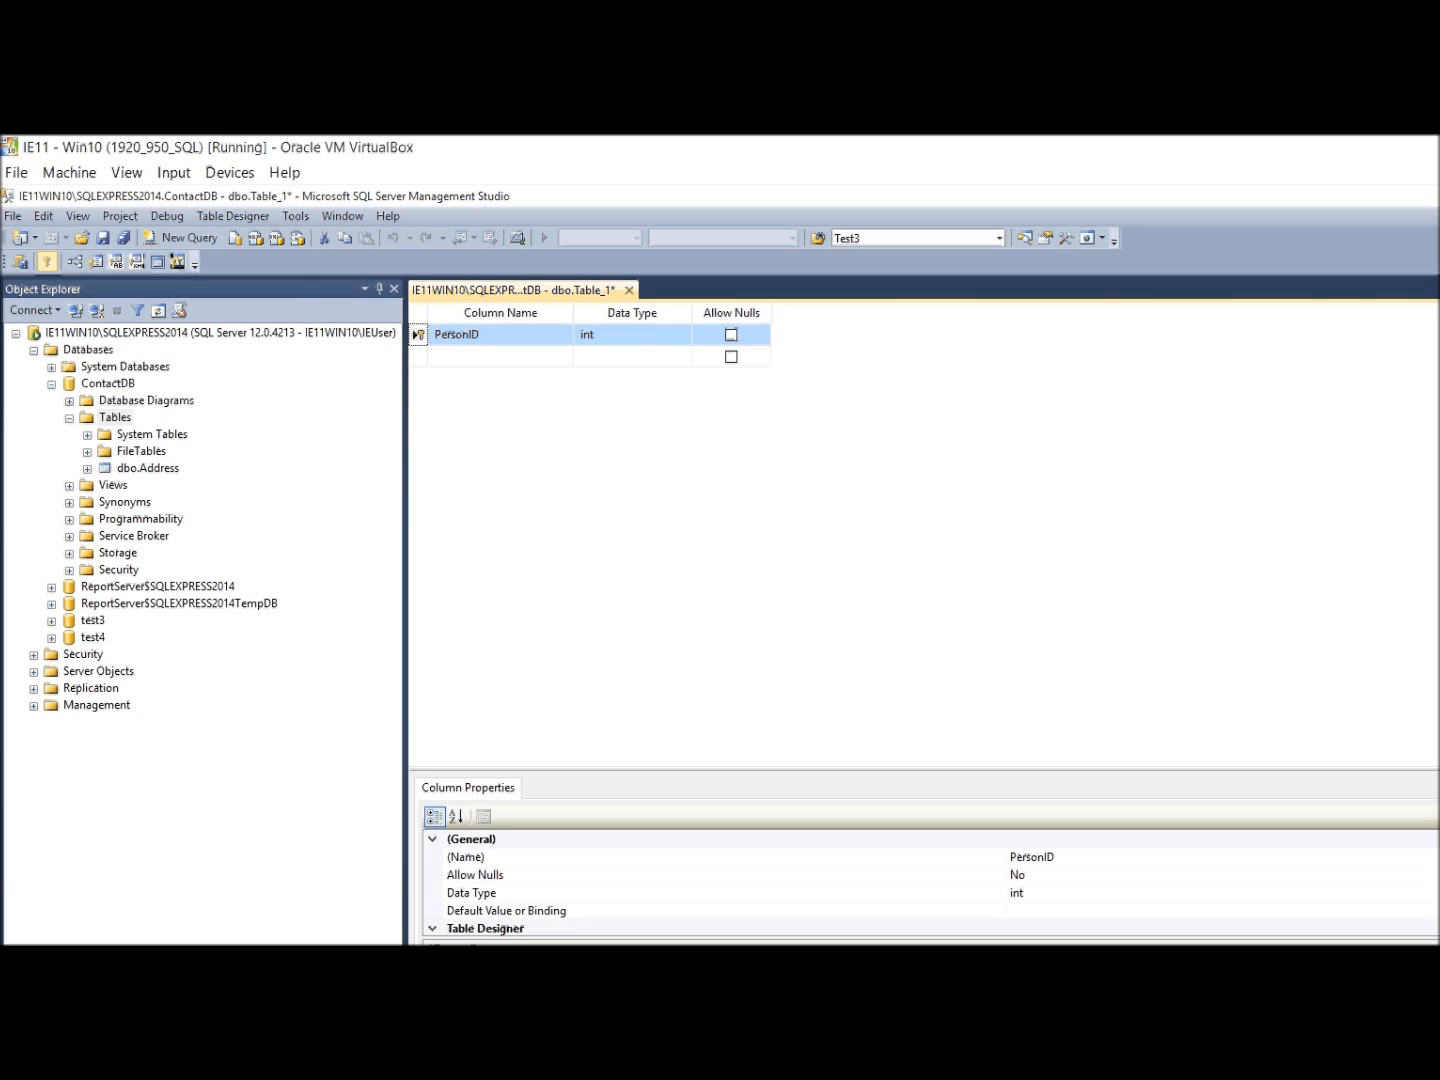
Step: Enlarge the column properties area and make PersonID an identity column by setting Is Identity to Yes
{"action": "left_click_drag", "start_coordinate": [800, 769], "coordinate": [800, 517]}
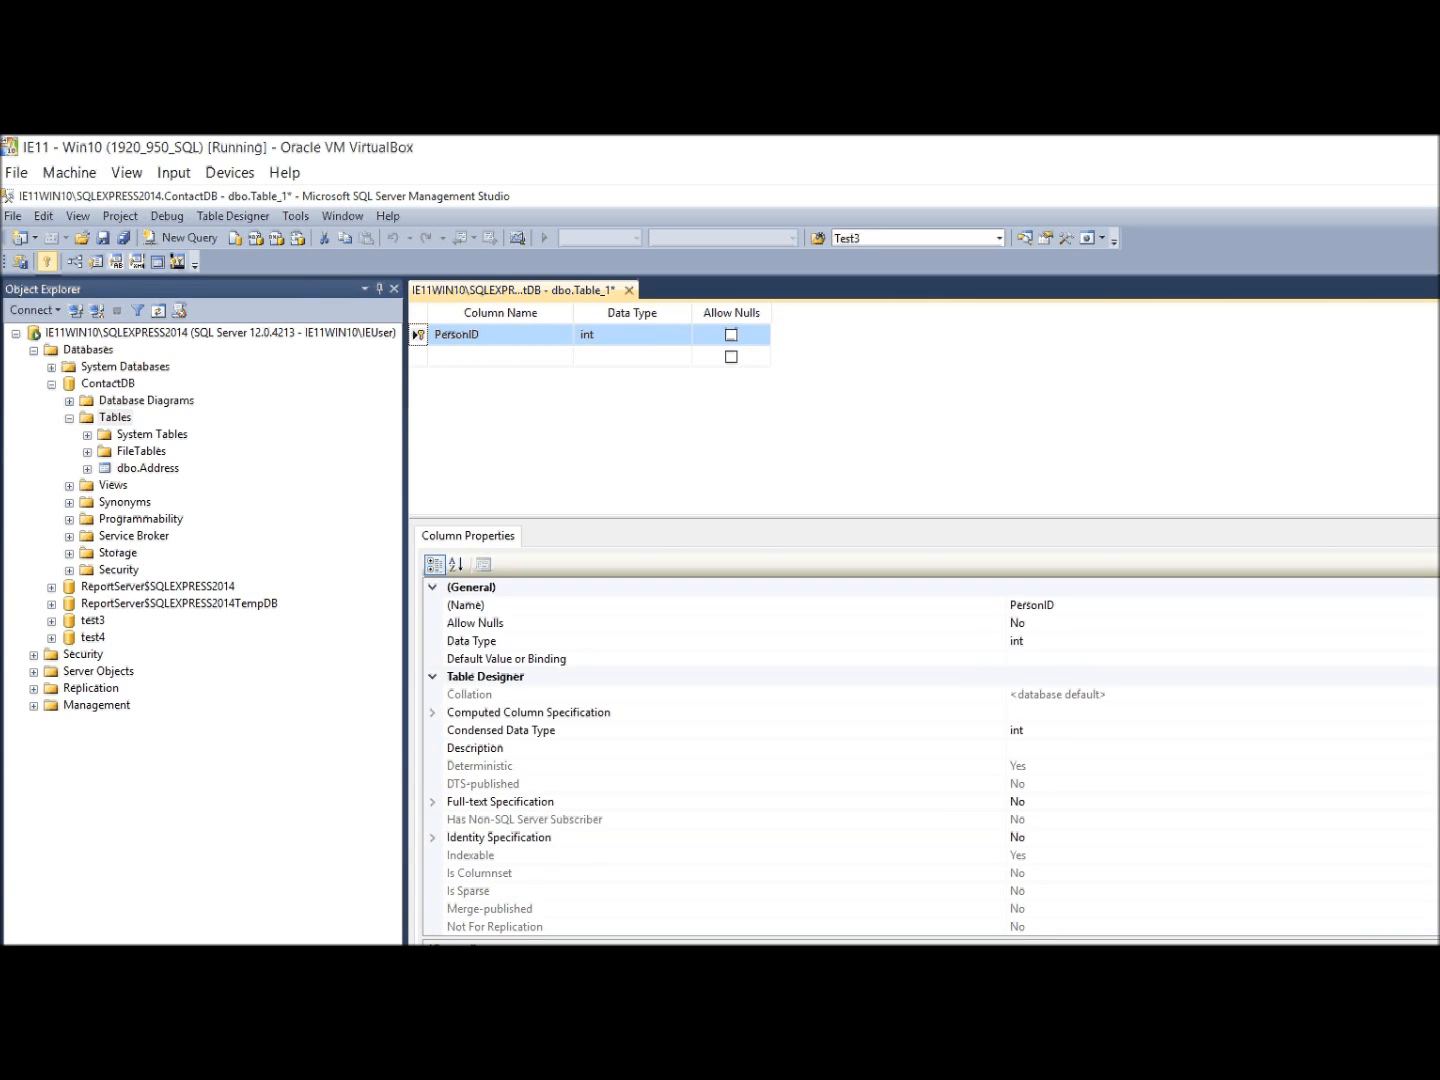
{"action": "left_click", "coordinate": [499, 838]}
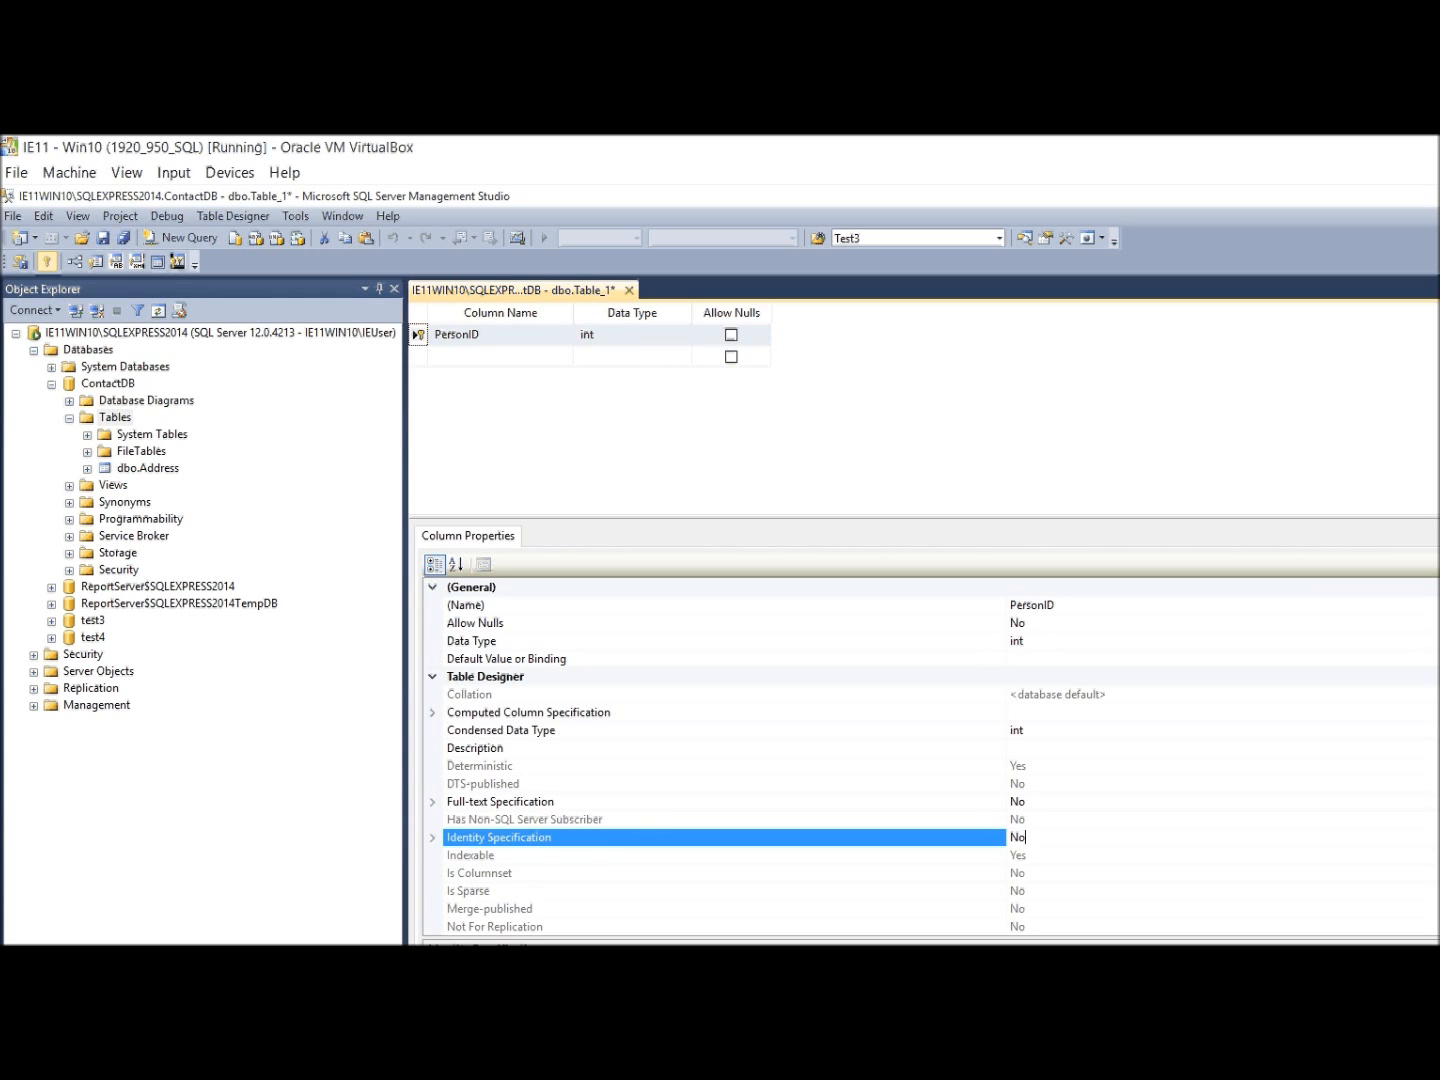
{"action": "left_click", "coordinate": [432, 838]}
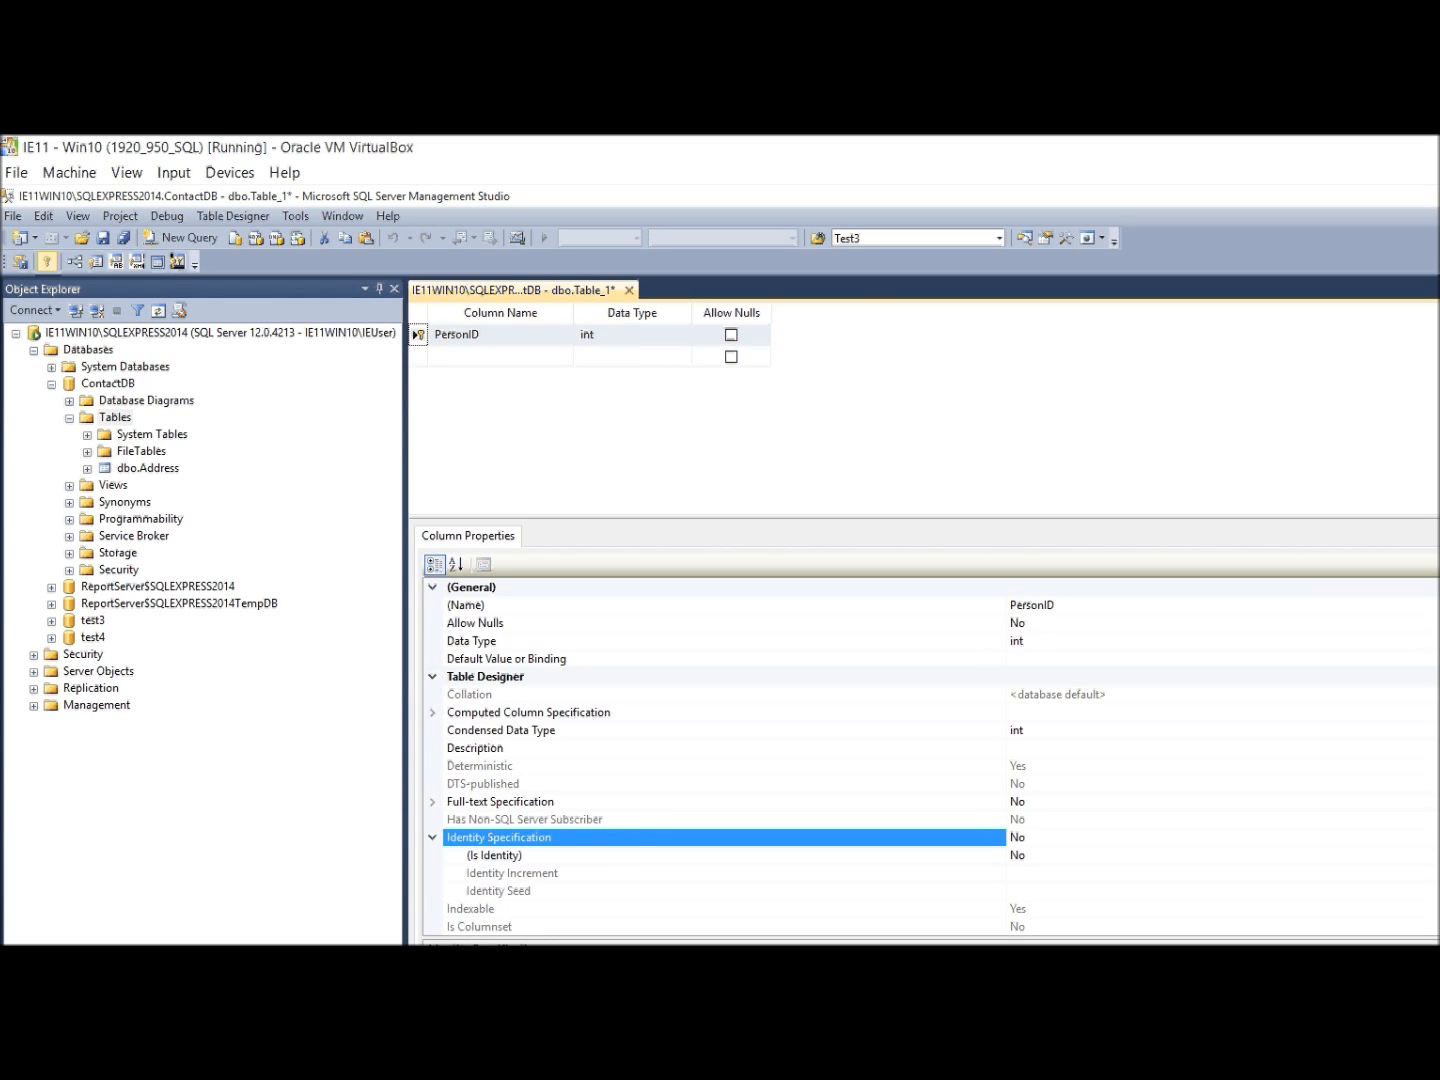
{"action": "left_click", "coordinate": [1025, 855]}
{"action": "key", "text": "alt+Down"}
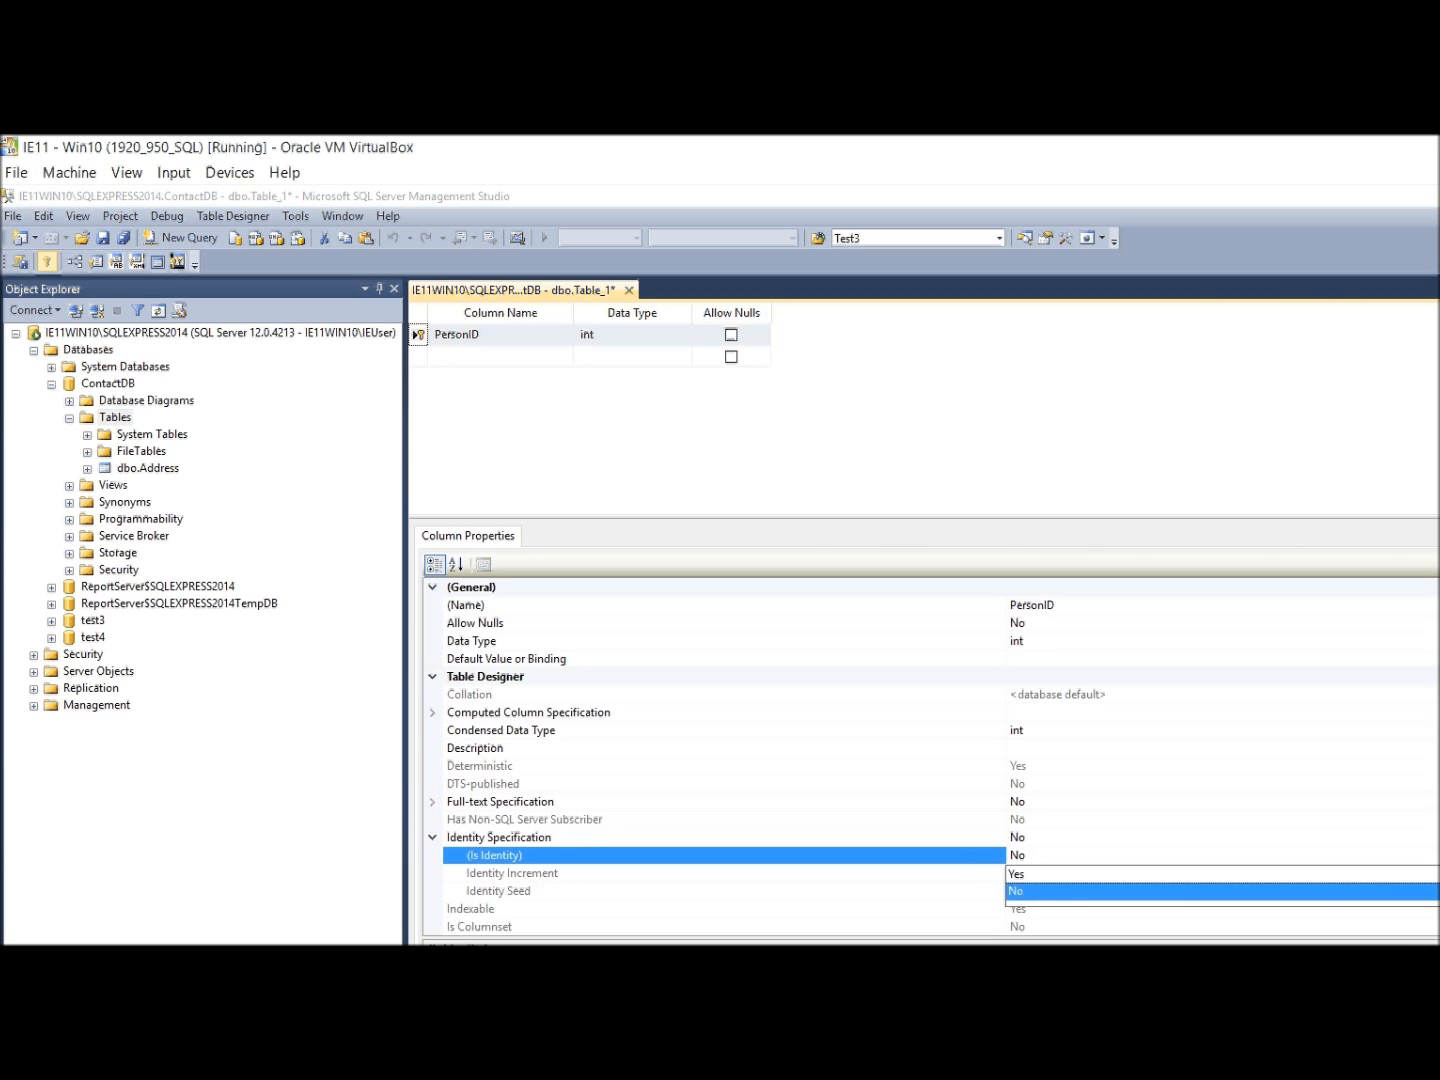
{"action": "key", "text": "Up"}
{"action": "key", "text": "Return"}
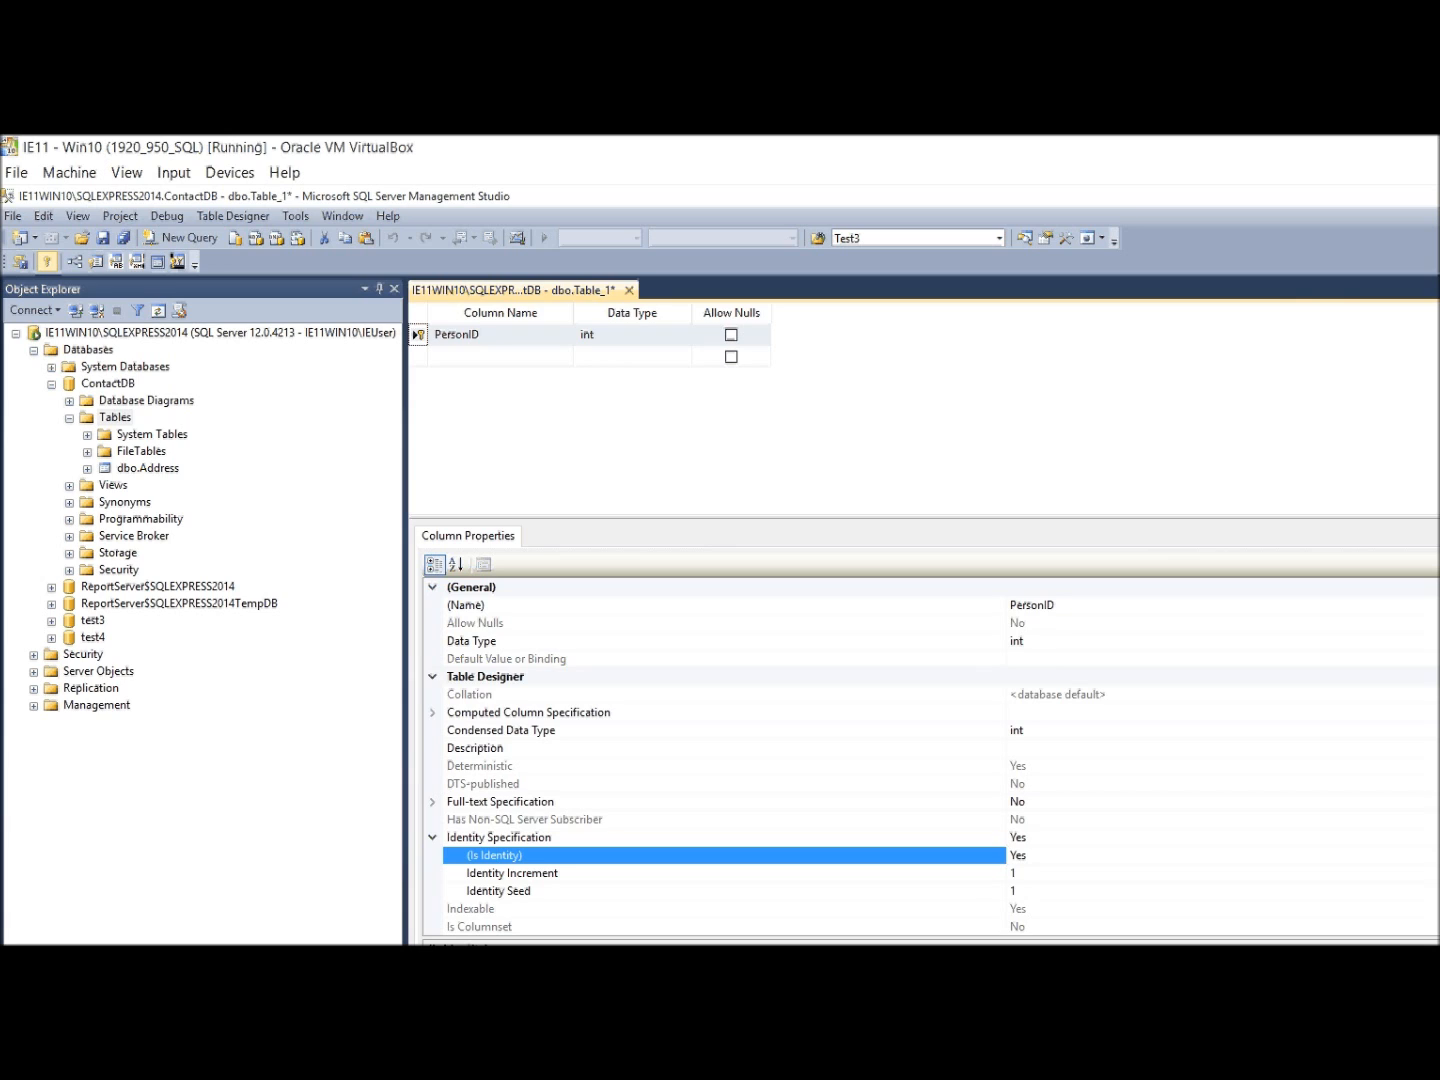
Step: Add a FirstName column of type nvarchar(100) that does not allow nulls
{"action": "left_click", "coordinate": [500, 357]}
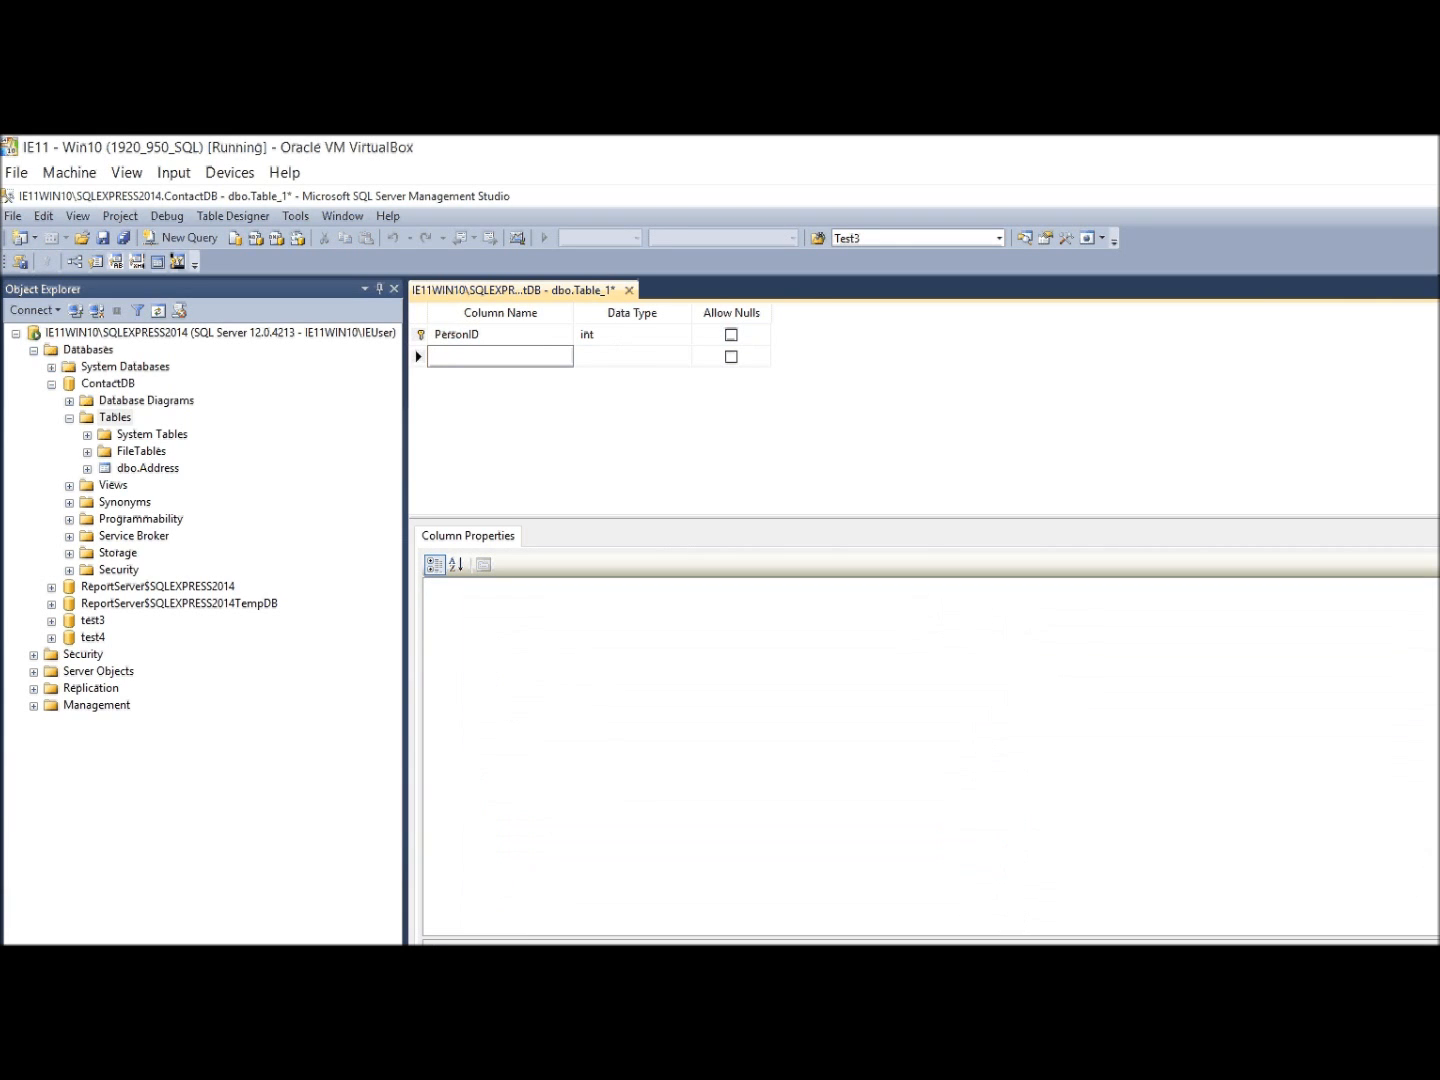
{"action": "type", "text": "FirstName"}
{"action": "key", "text": "Tab"}
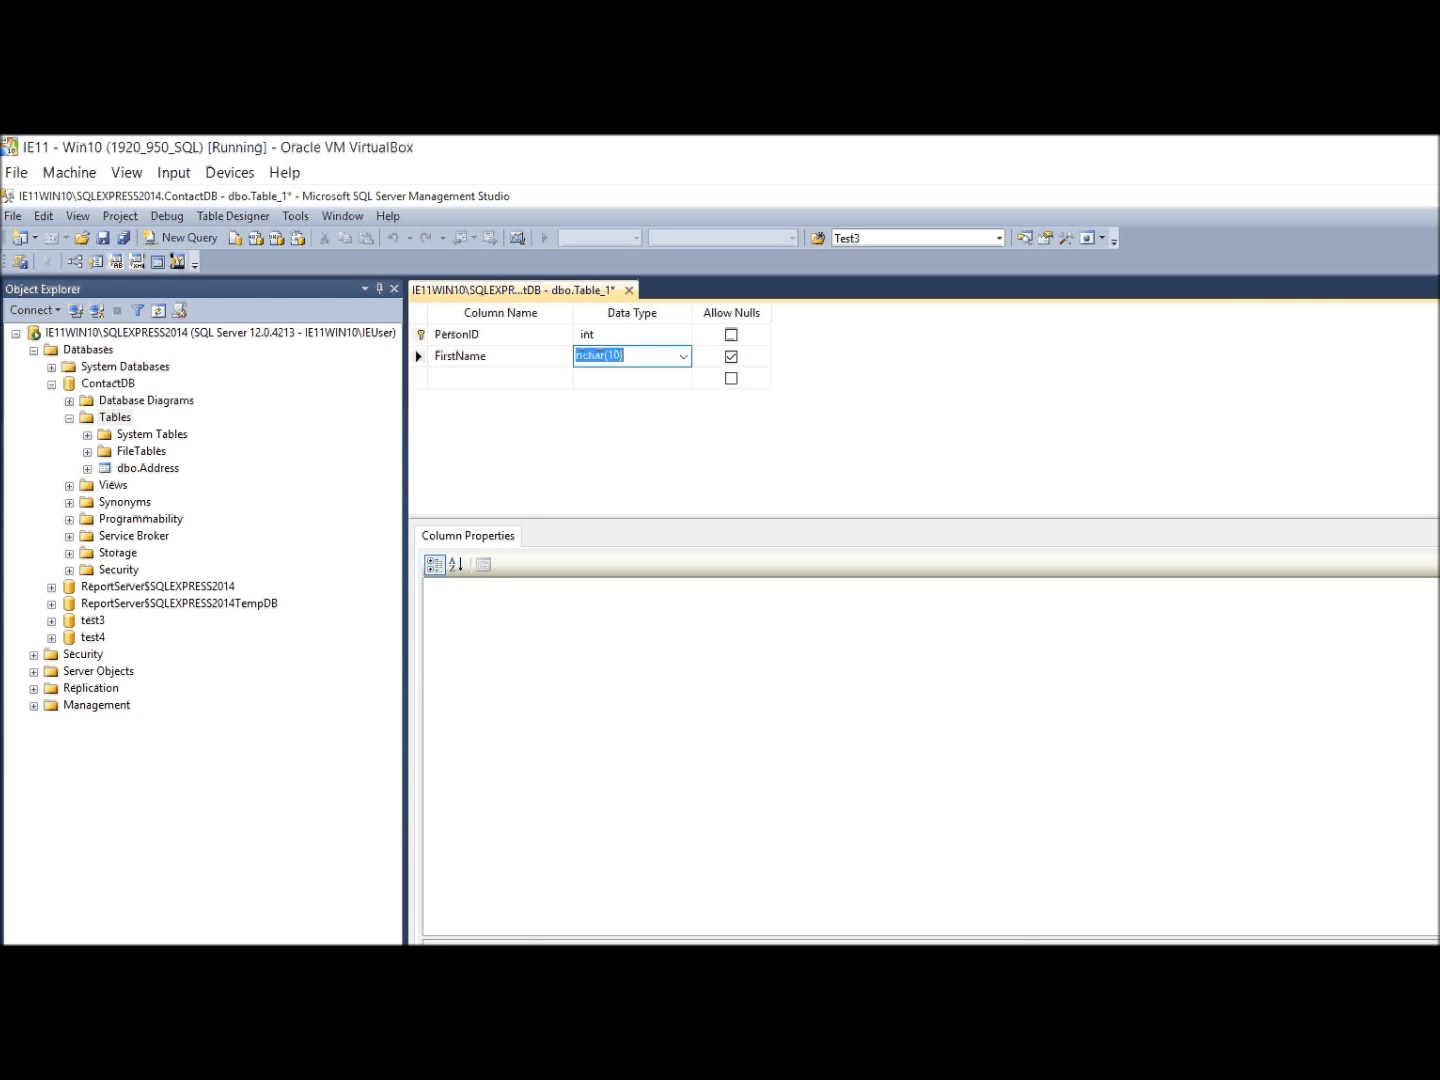
{"action": "type", "text": "nvarchar(100)"}
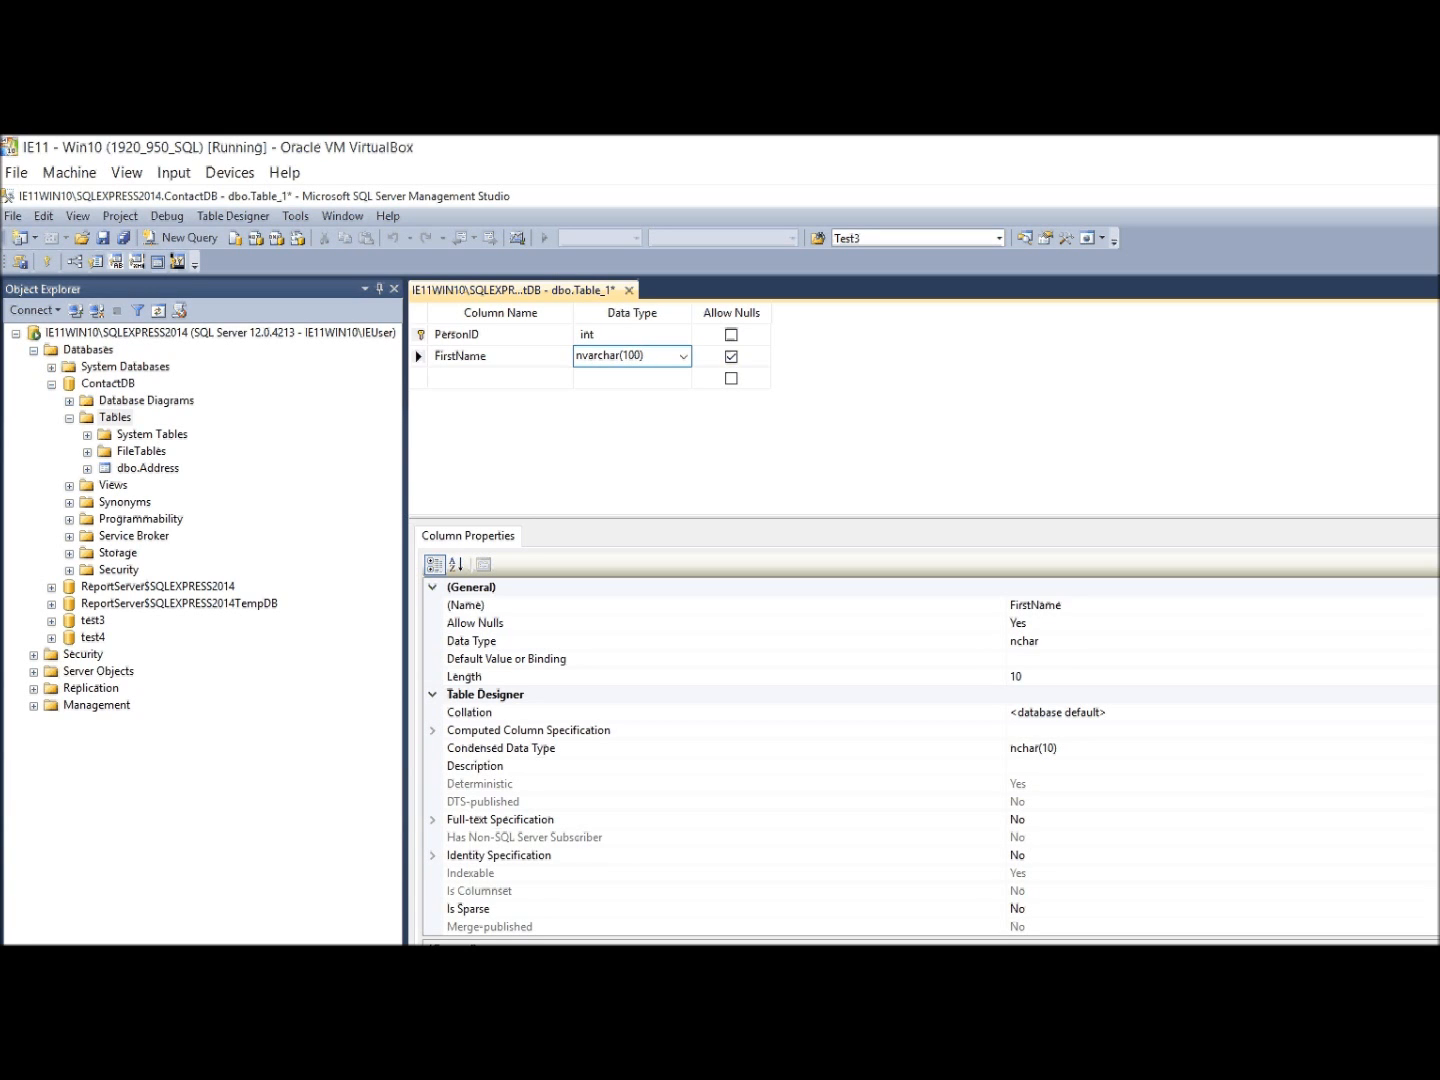
{"action": "key", "text": "Tab"}
{"action": "key", "text": "space"}
{"action": "key", "text": "Tab"}
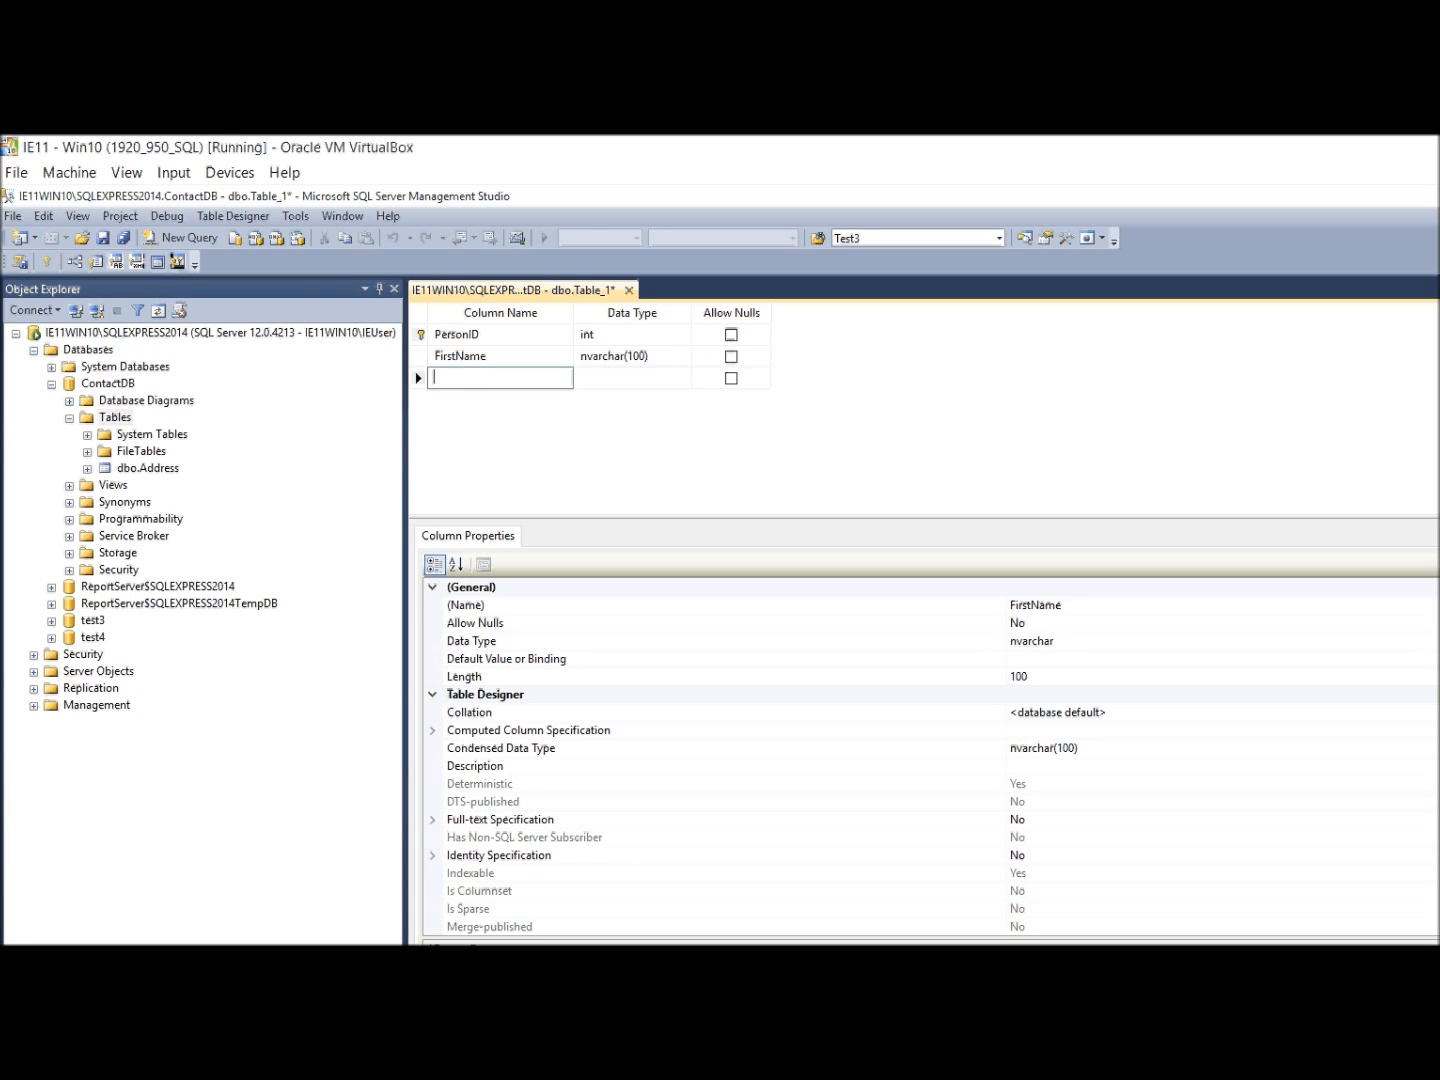
Step: Add a LastName column of type nvarchar(100) that does not allow nulls
{"action": "type", "text": "Lastname"}
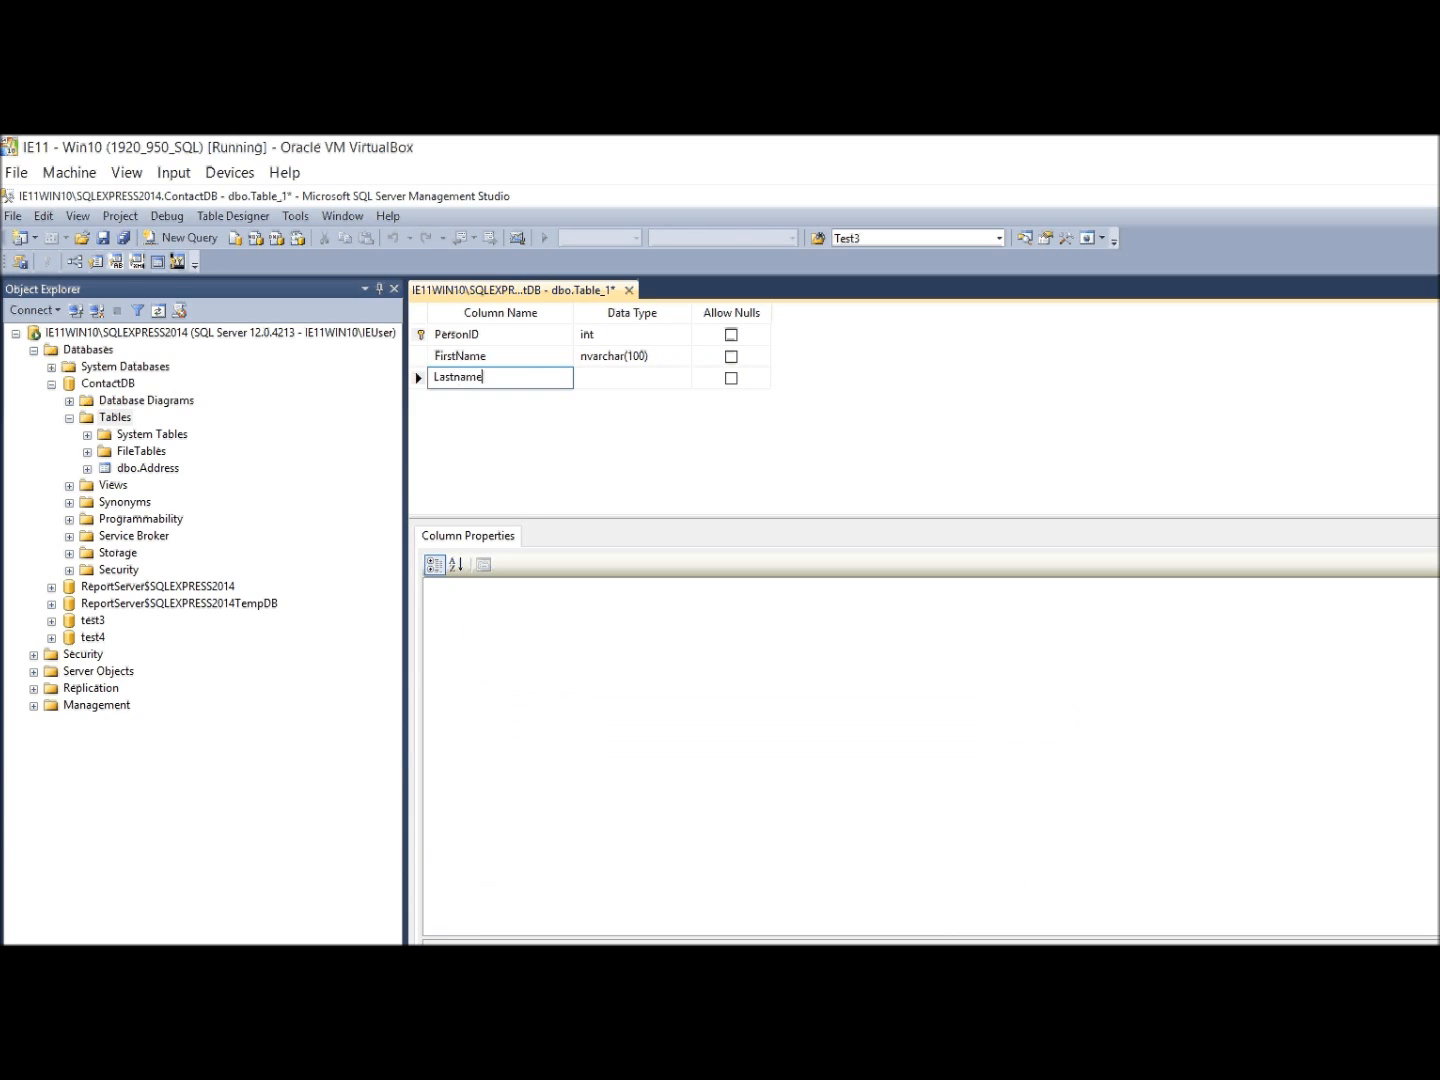
{"action": "key", "text": "BackSpace"}
{"action": "key", "text": "BackSpace"}
{"action": "key", "text": "BackSpace"}
{"action": "key", "text": "BackSpace"}
{"action": "type", "text": "Name"}
{"action": "key", "text": "Tab"}
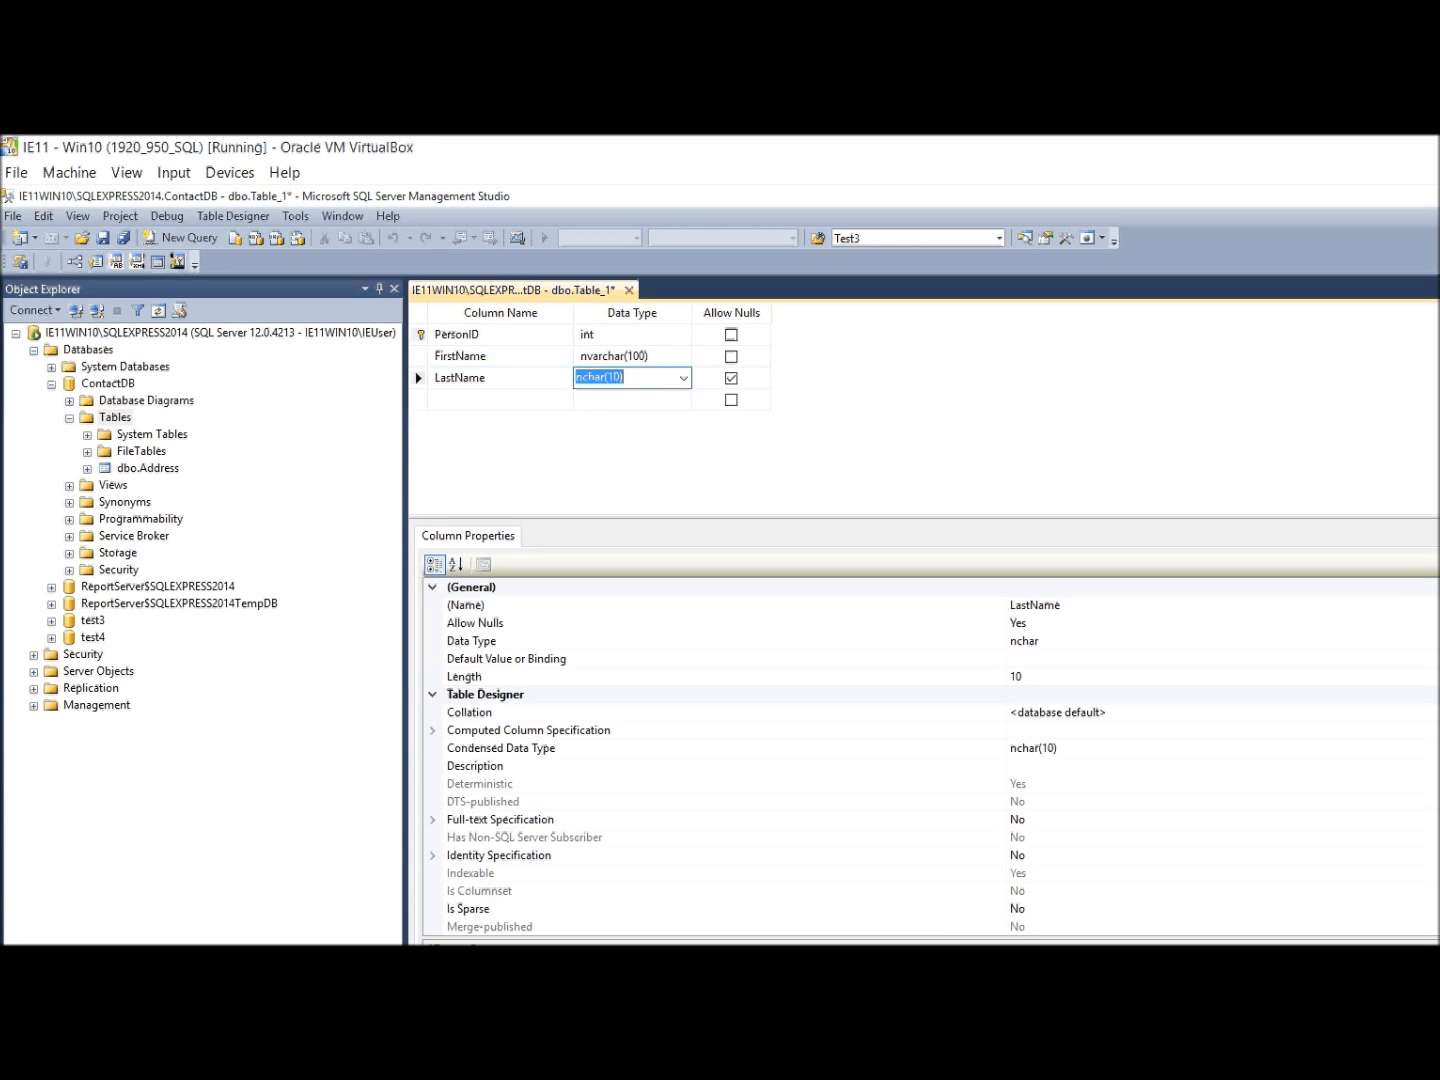
{"action": "type", "text": "nvarchar("}
{"action": "key", "text": "BackSpace"}
{"action": "key", "text": "BackSpace"}
{"action": "type", "text": "(100)"}
{"action": "key", "text": "Tab"}
{"action": "key", "text": "space"}
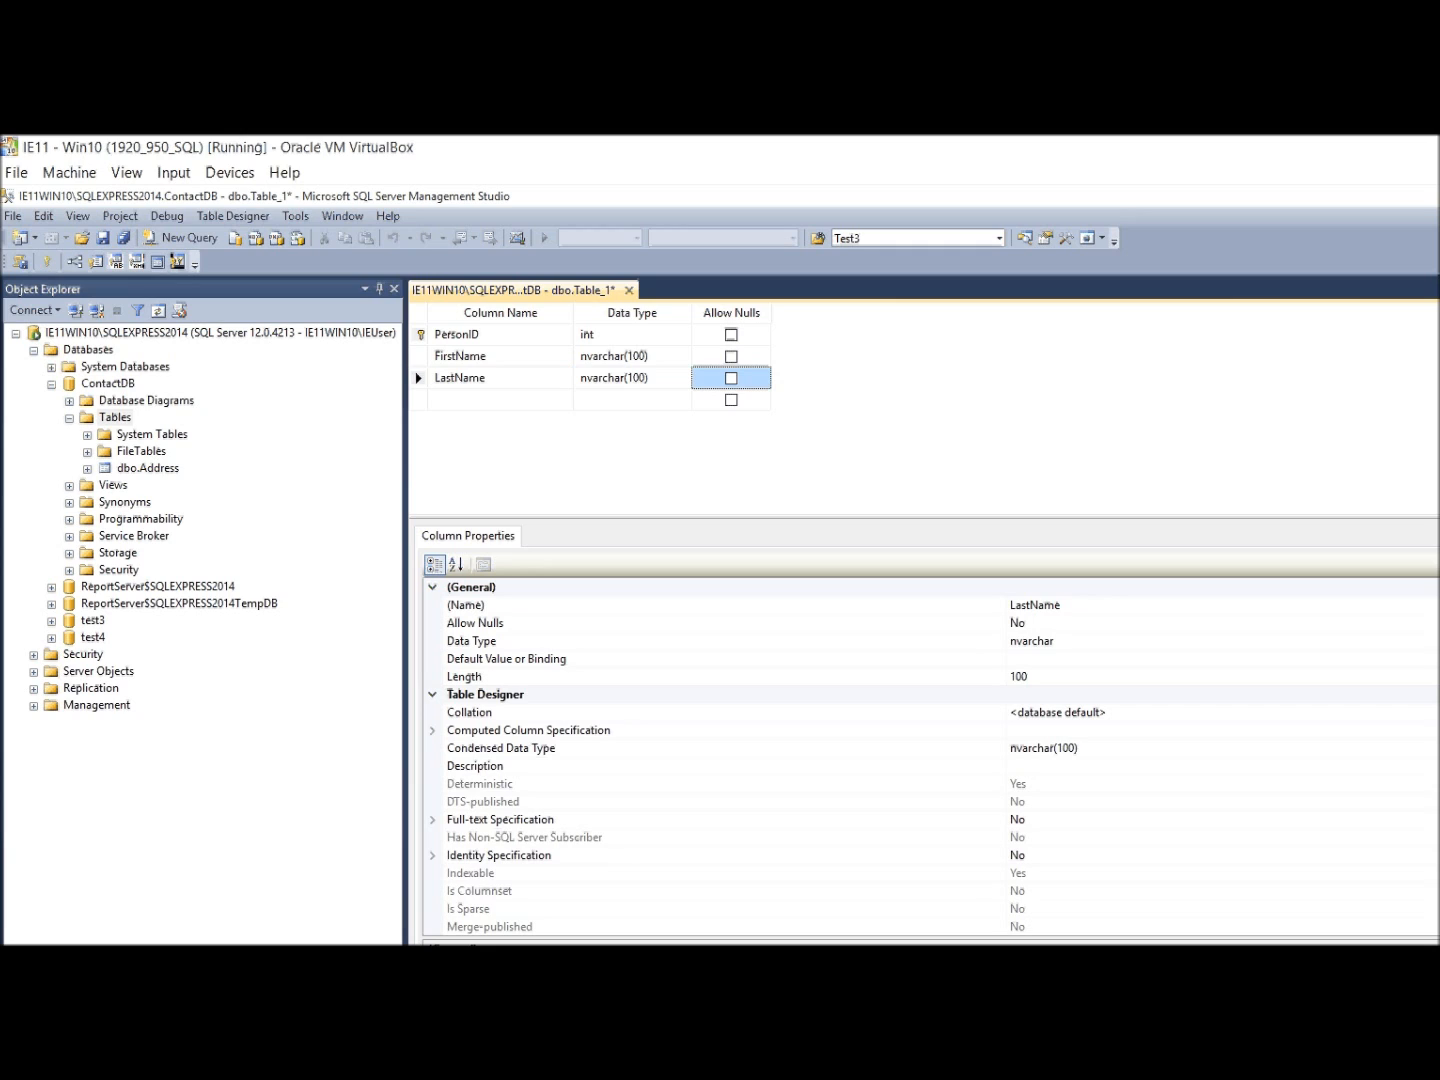
{"action": "key", "text": "Tab"}
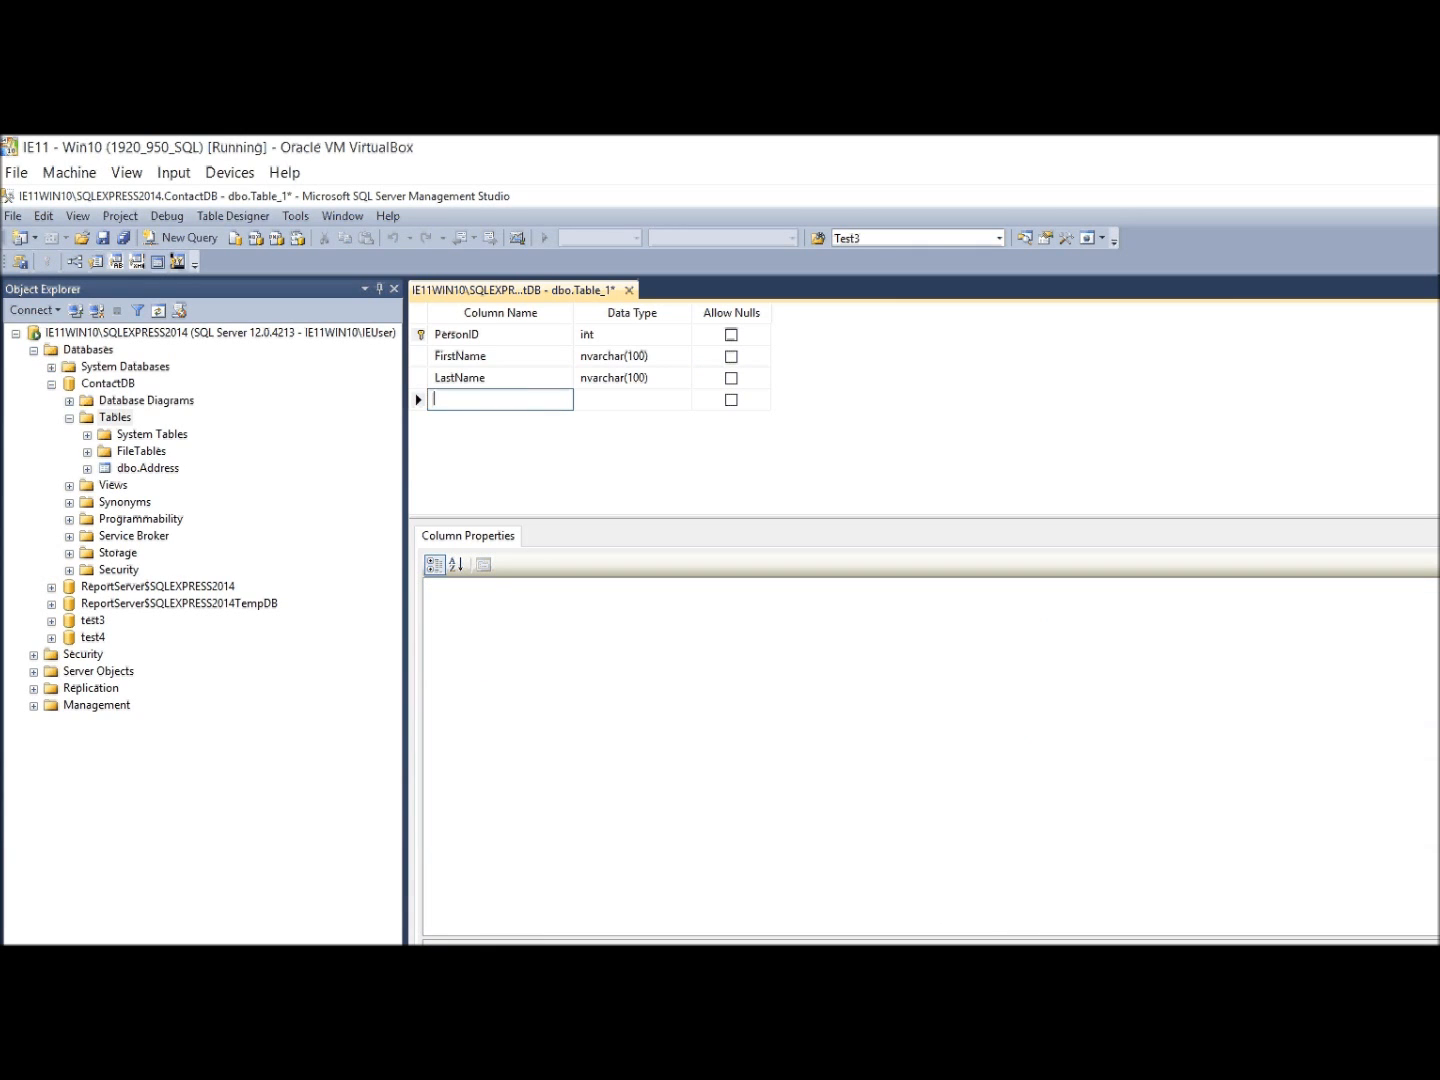
Step: Add a Prefix column of type nvarchar(20), leaving nulls allowed
{"action": "type", "text": "Prefix"}
{"action": "key", "text": "Tab"}
{"action": "type", "text": "nvarchar(20"}
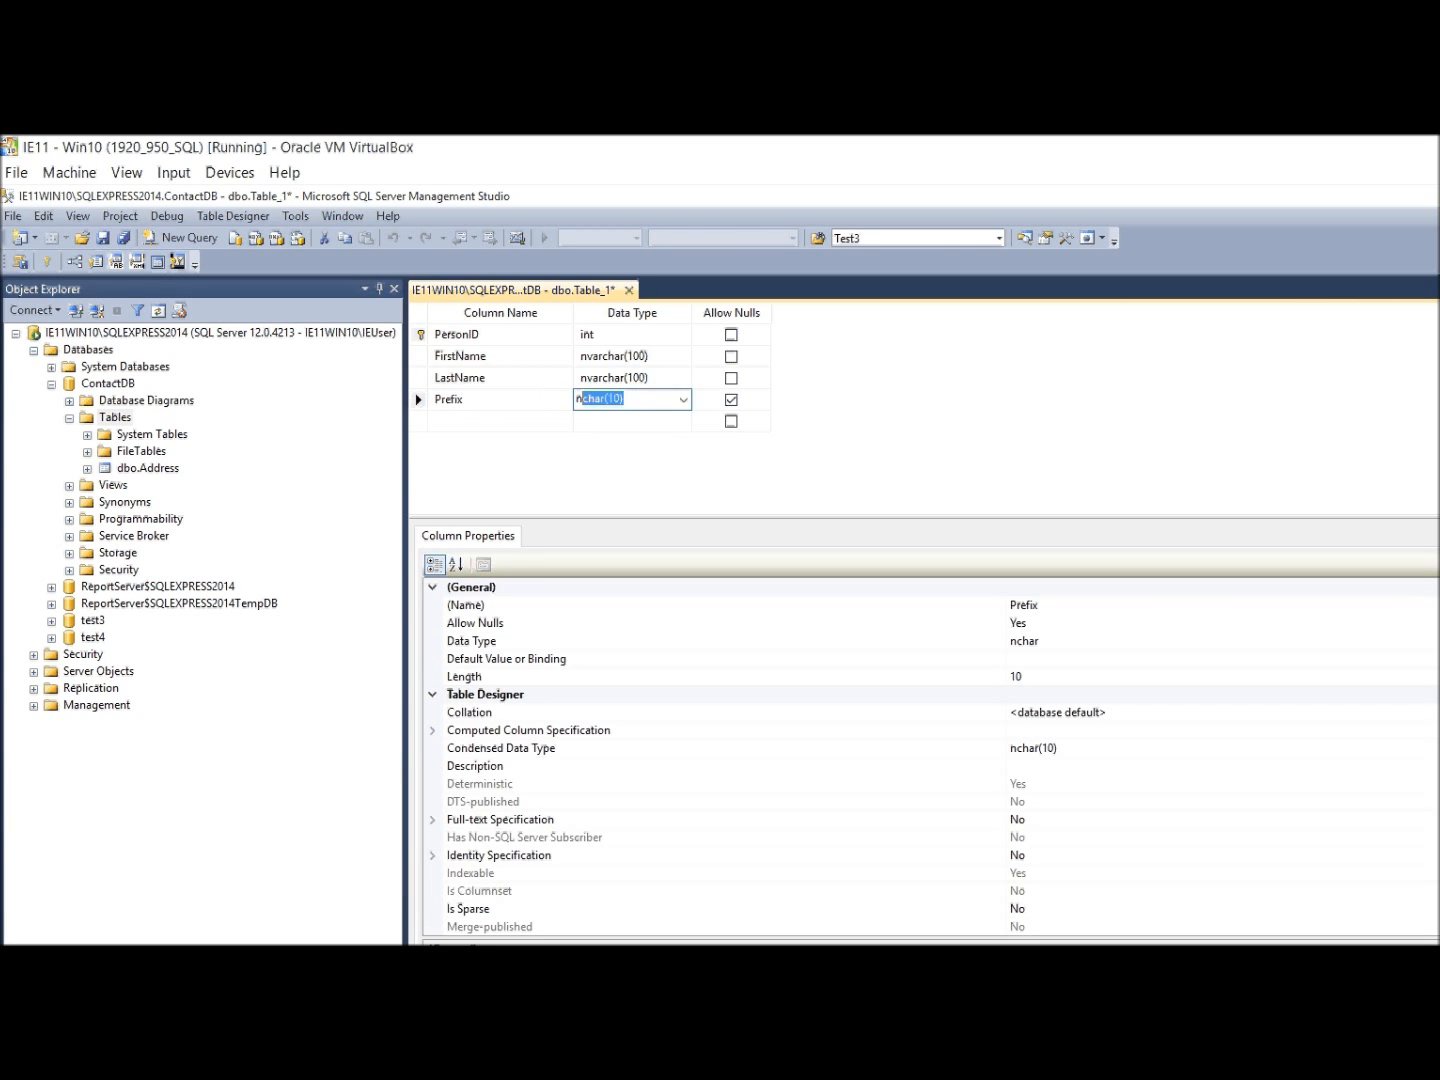
{"action": "type", "text": ")"}
{"action": "key", "text": "Tab"}
{"action": "key", "text": "Tab"}
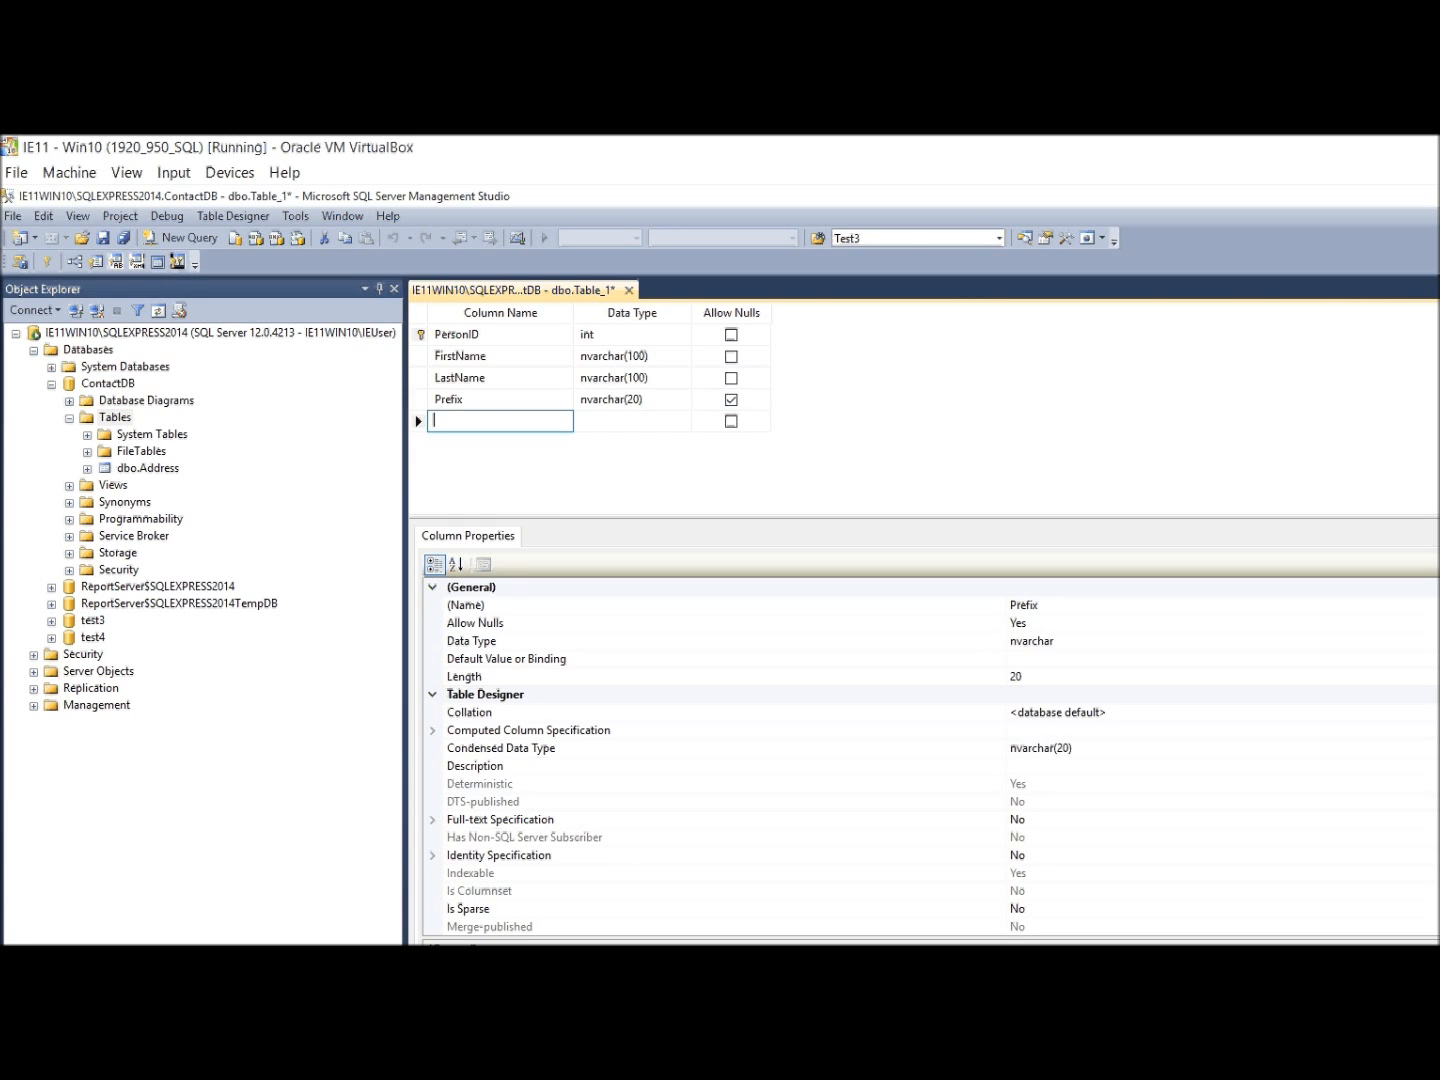
Step: Add a Suffix column of type nvarchar(10), leaving nulls allowed
{"action": "type", "text": "Suffix"}
{"action": "key", "text": "Tab"}
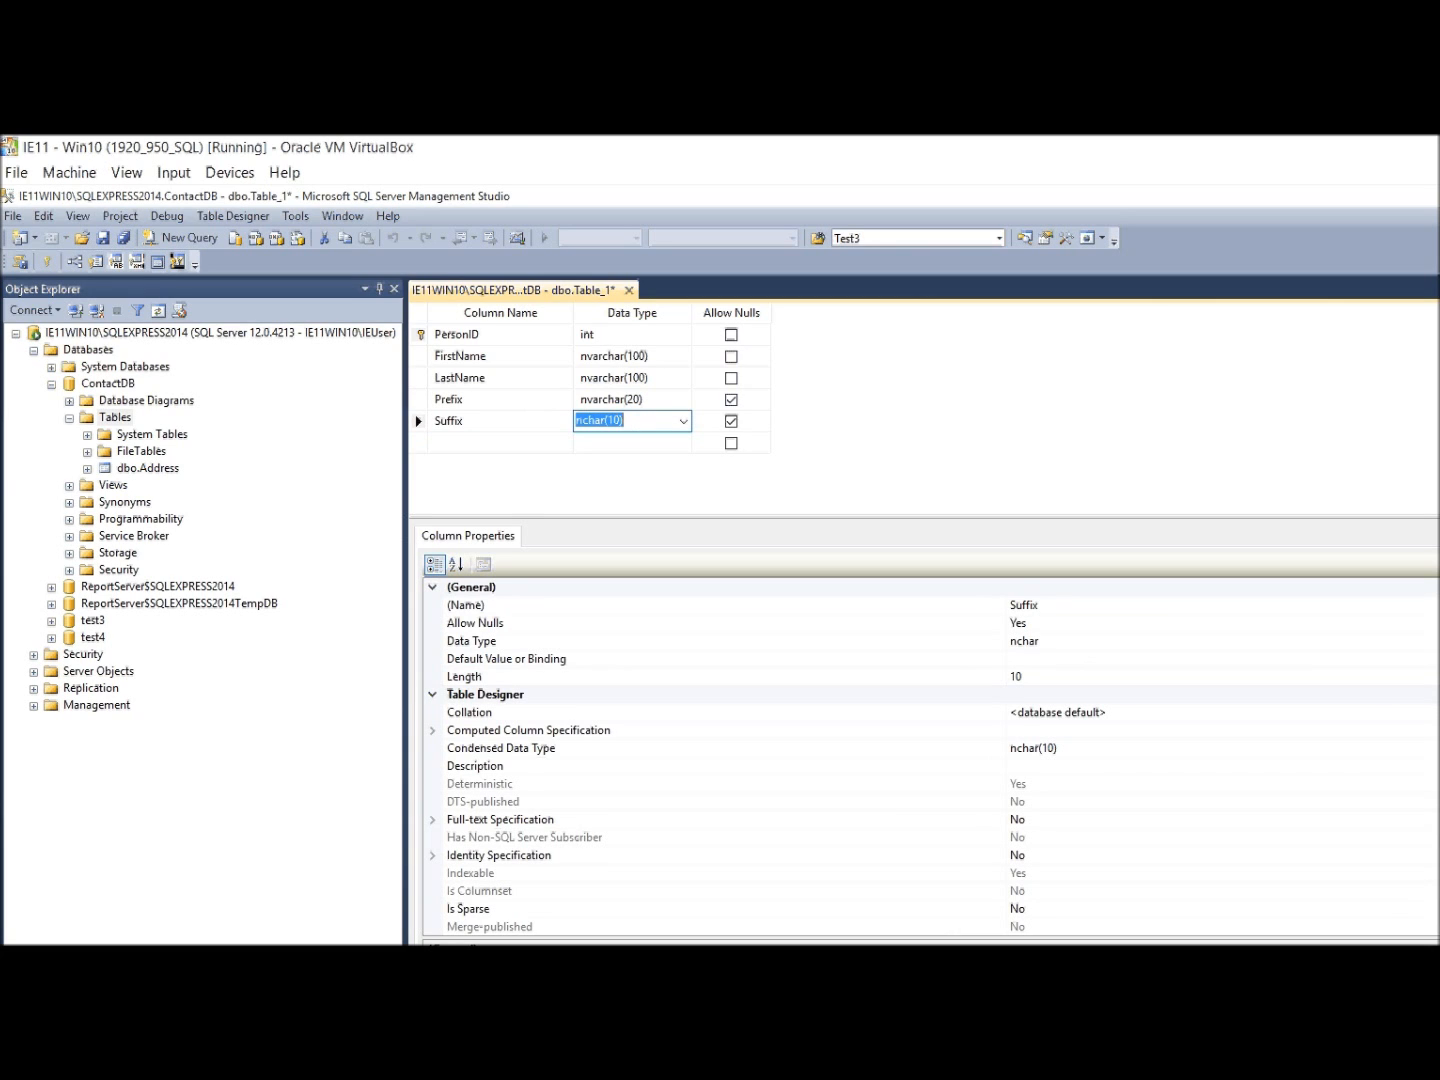
{"action": "key", "text": "Home"}
{"action": "key", "text": "Right"}
{"action": "type", "text": "var"}
Step: Add a Birthdate column of type datetime, leaving nulls allowed
{"action": "left_click", "coordinate": [500, 442]}
{"action": "type", "text": "Birthday"}
{"action": "key", "text": "BackSpace"}
{"action": "type", "text": "te"}
{"action": "key", "text": "Tab"}
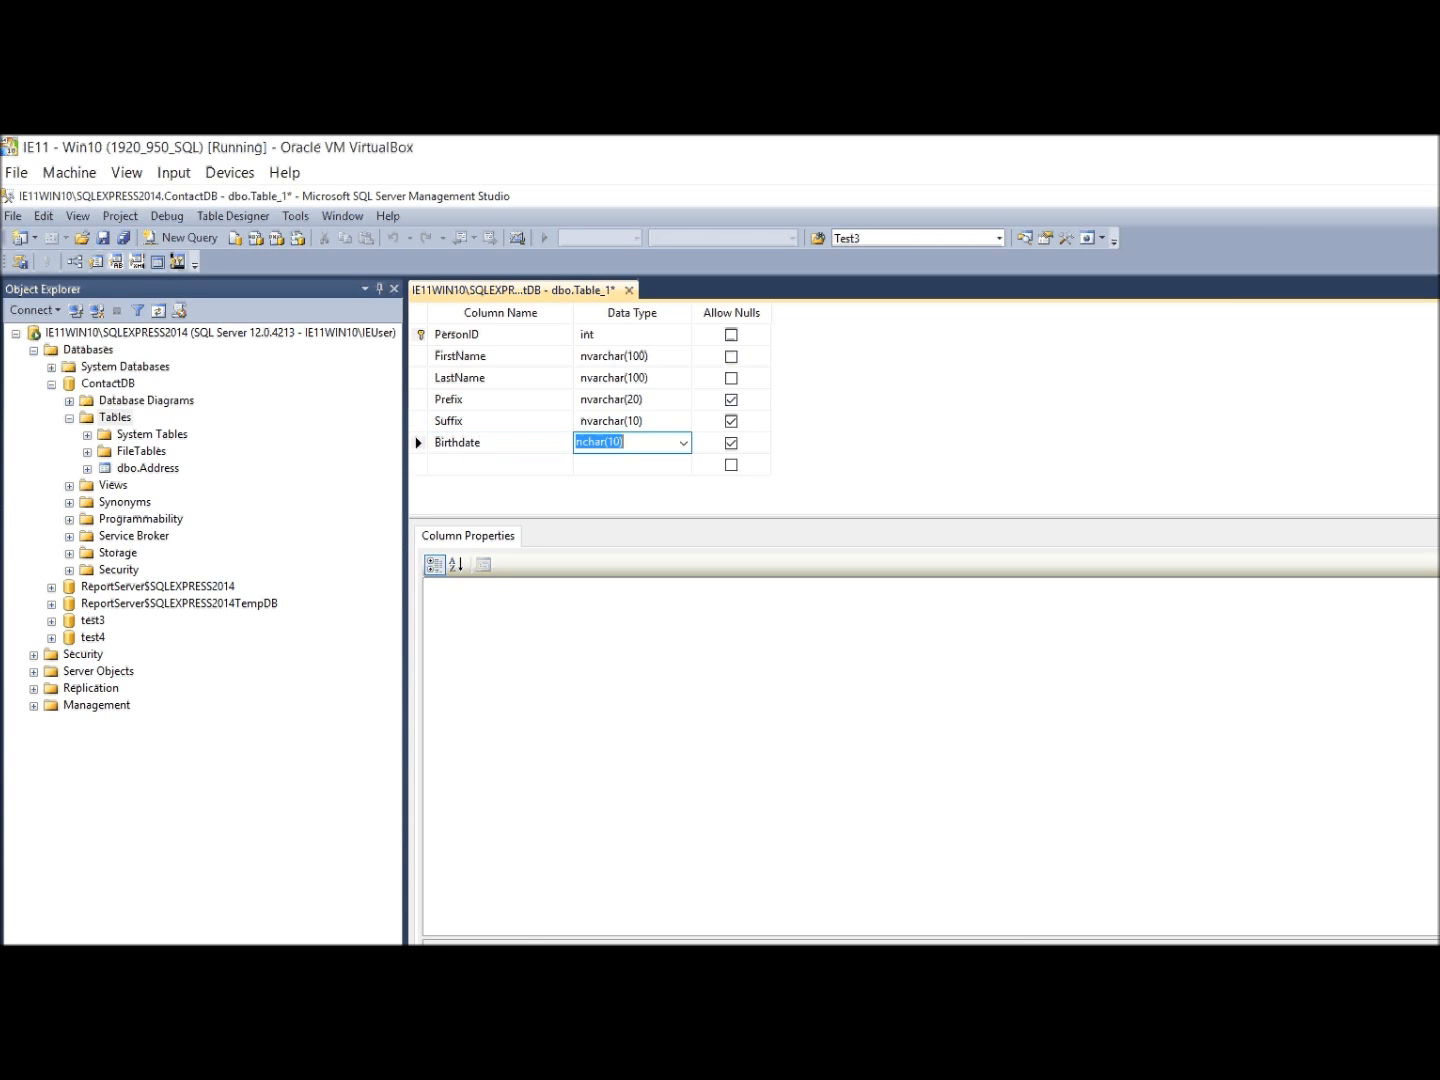
{"action": "type", "text": "time"}
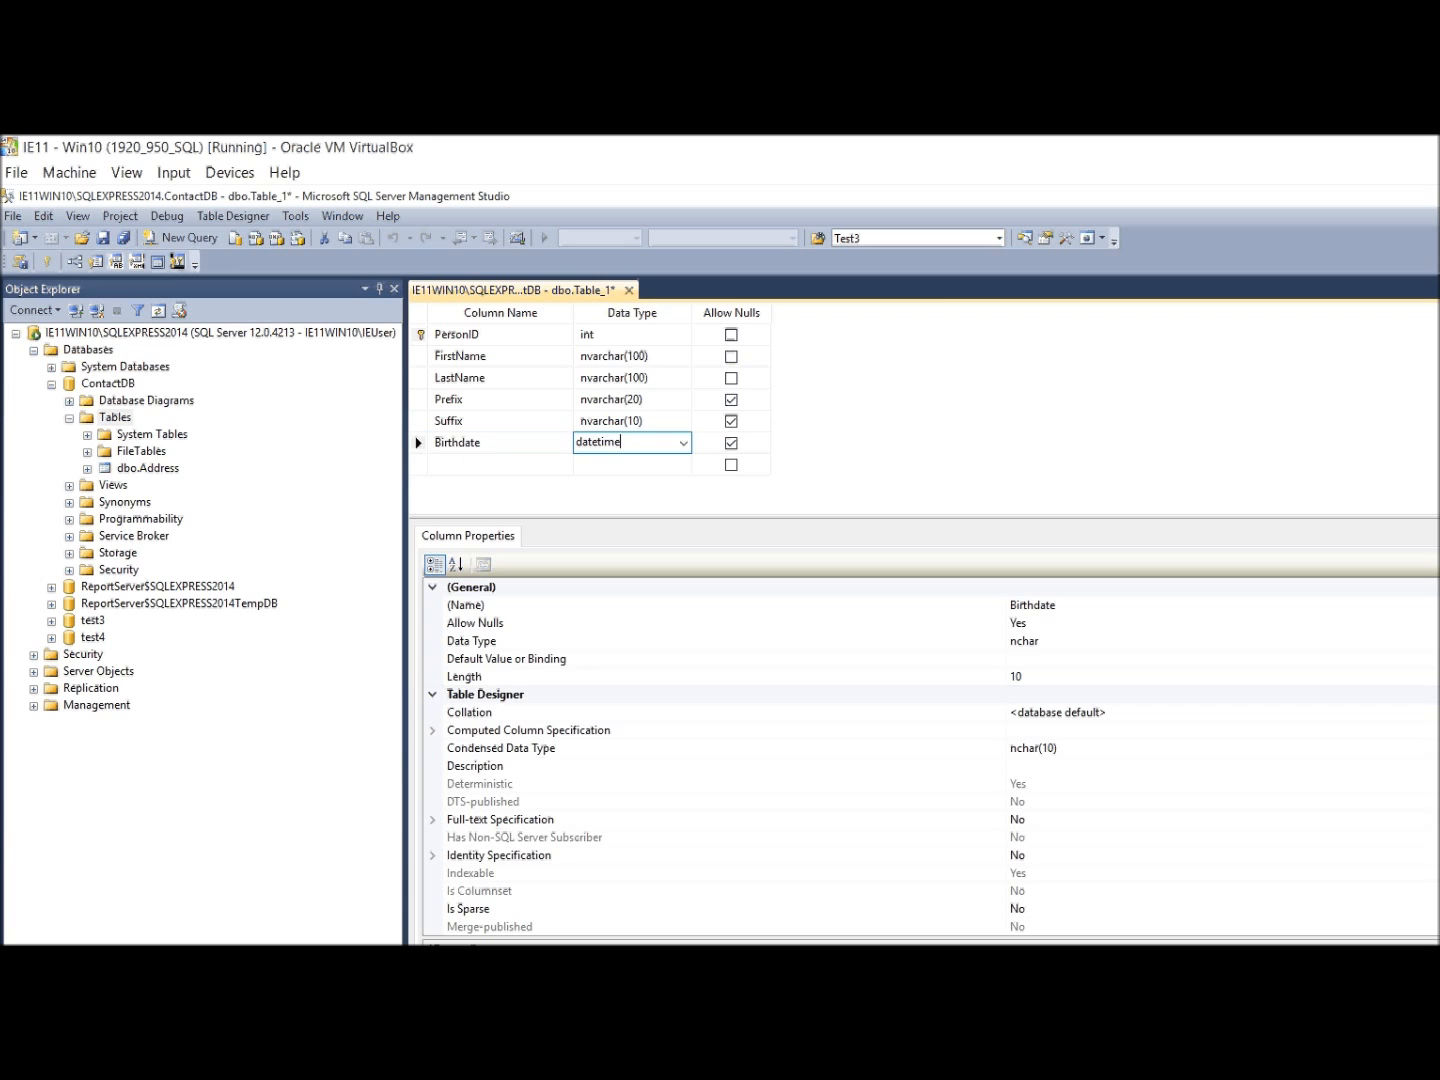
{"action": "key", "text": "Tab"}
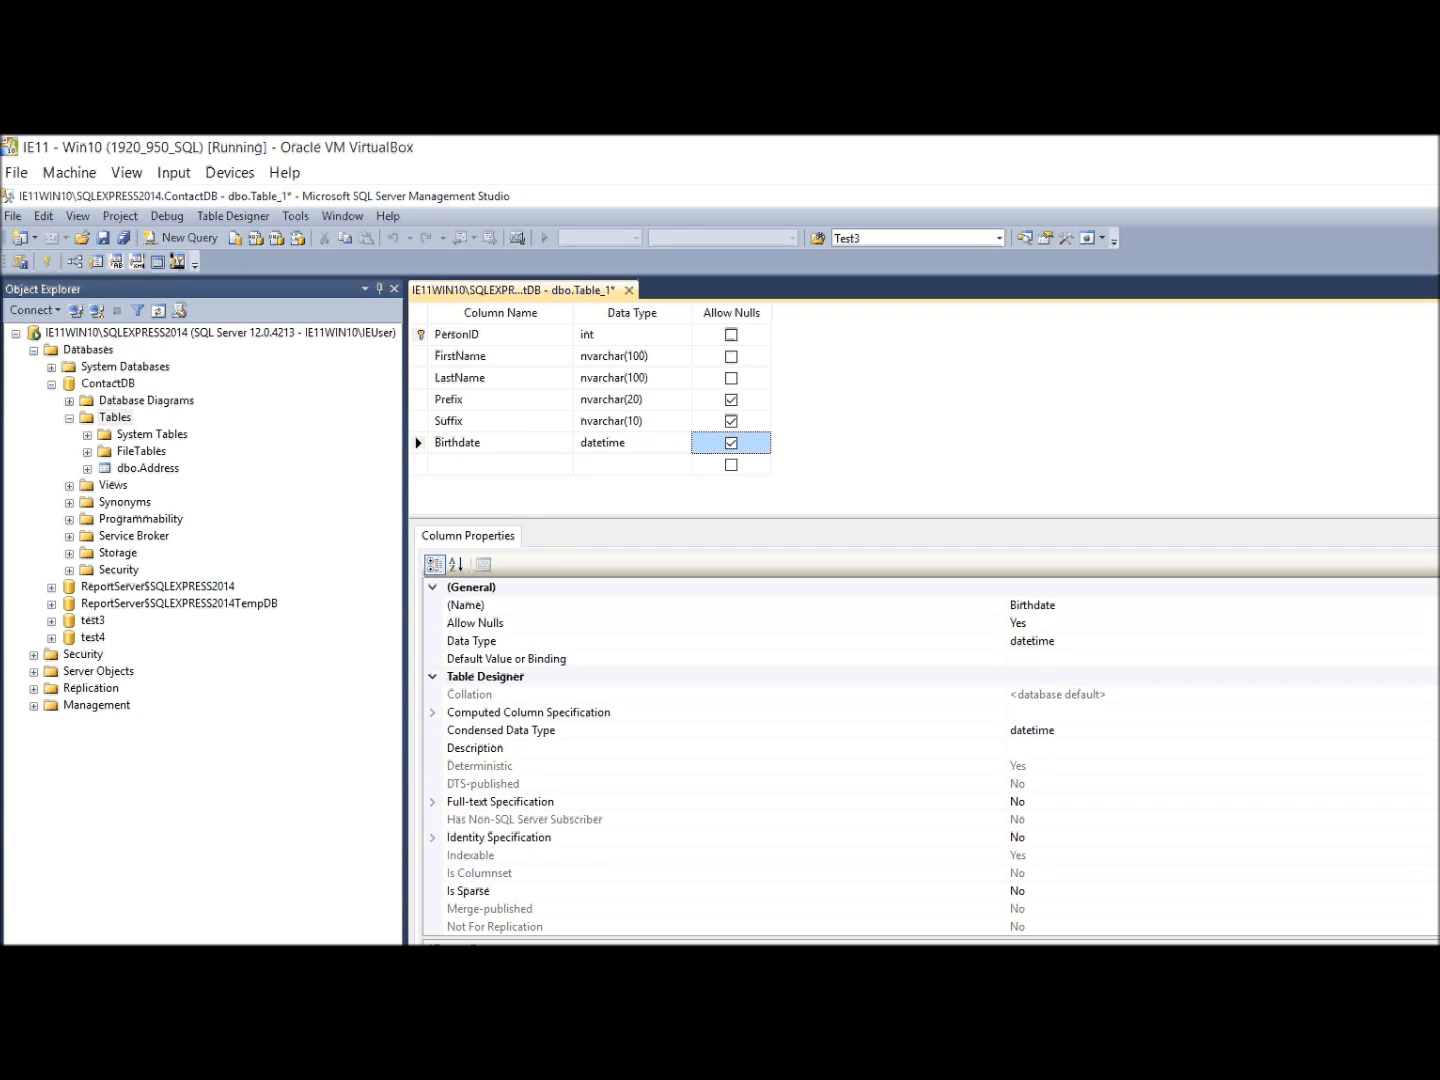
Step: Change the Birthdate column's data type to date, keeping nulls allowed
{"action": "key", "text": "shift+Tab"}
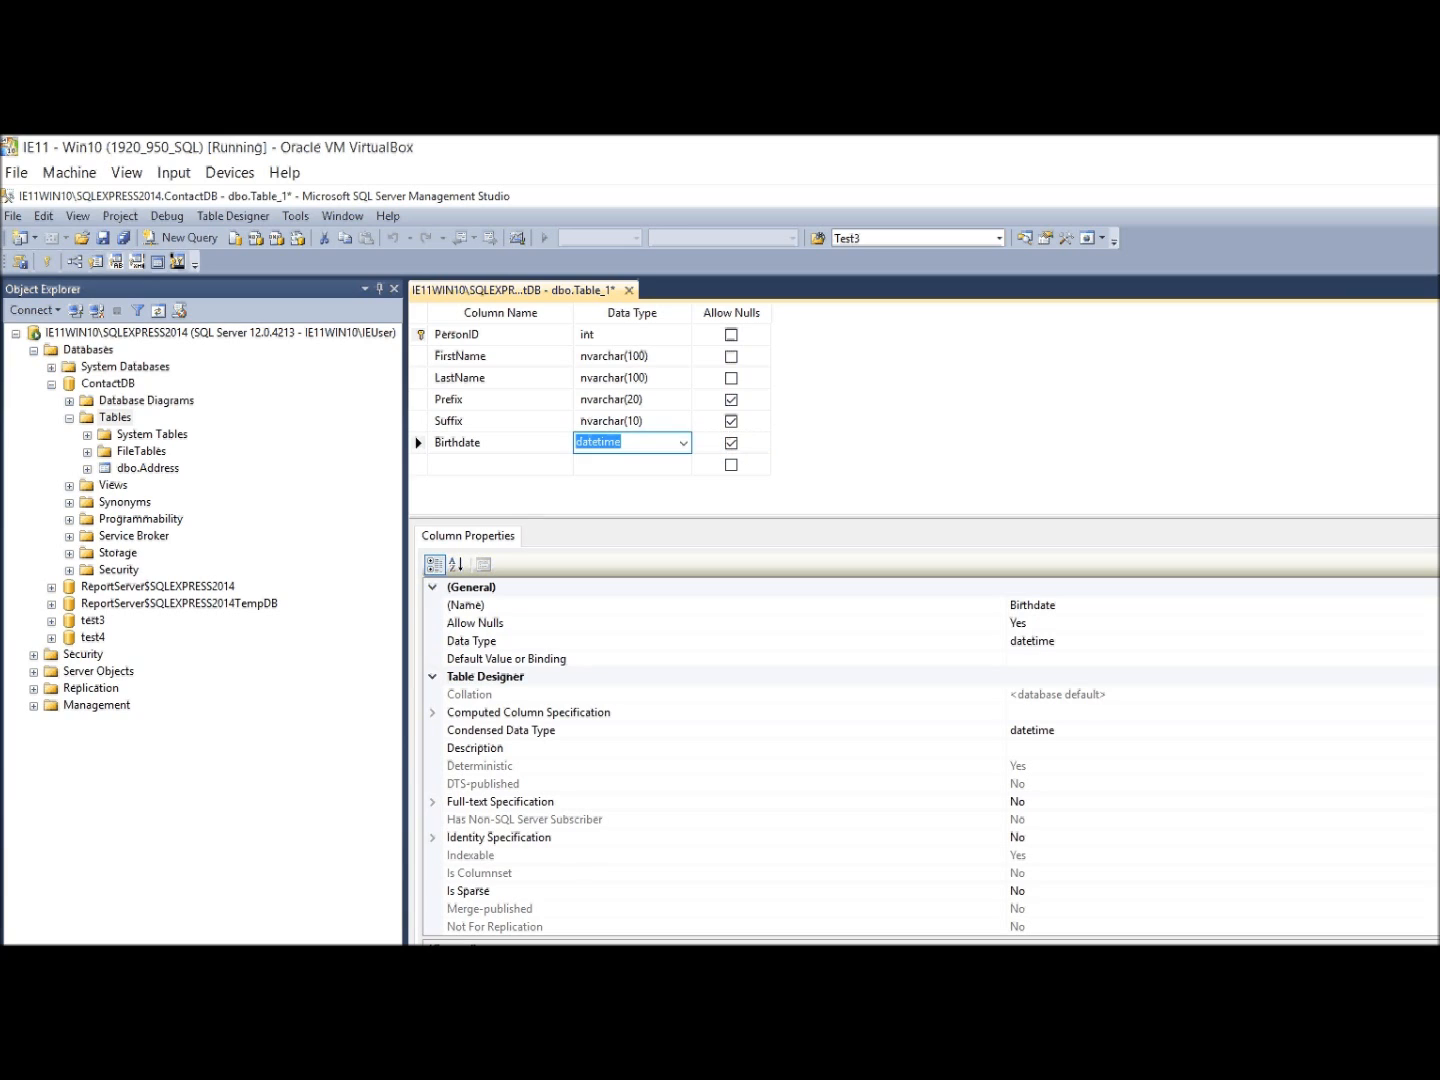
{"action": "type", "text": "date"}
{"action": "key", "text": "Tab"}
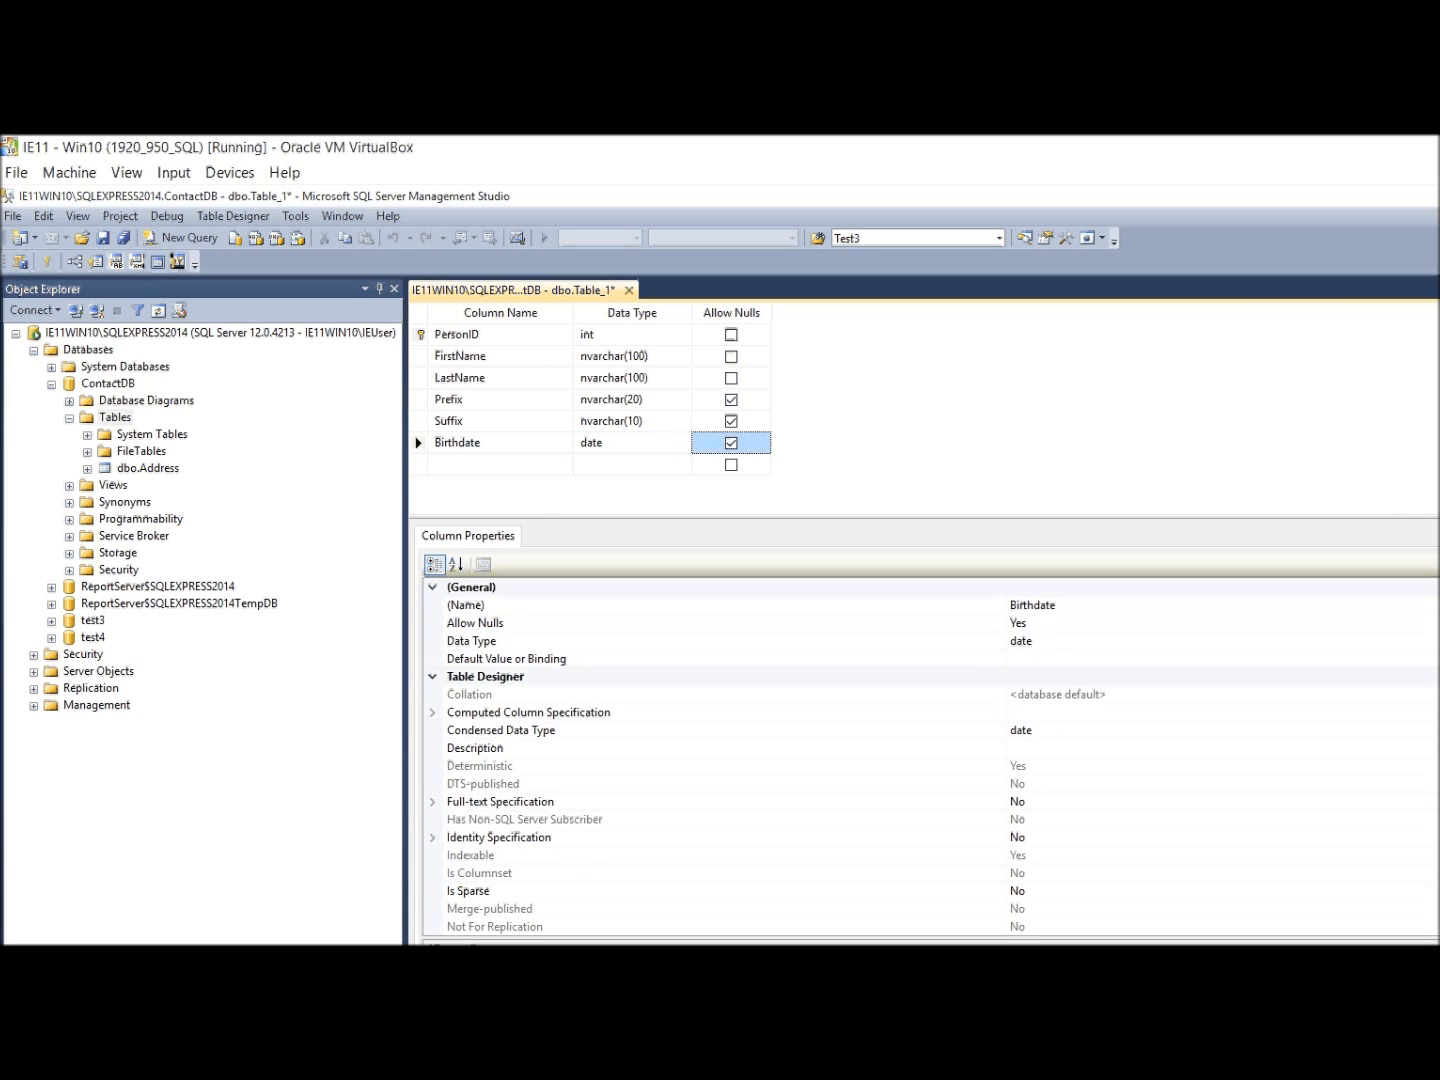
{"action": "key", "text": "Tab"}
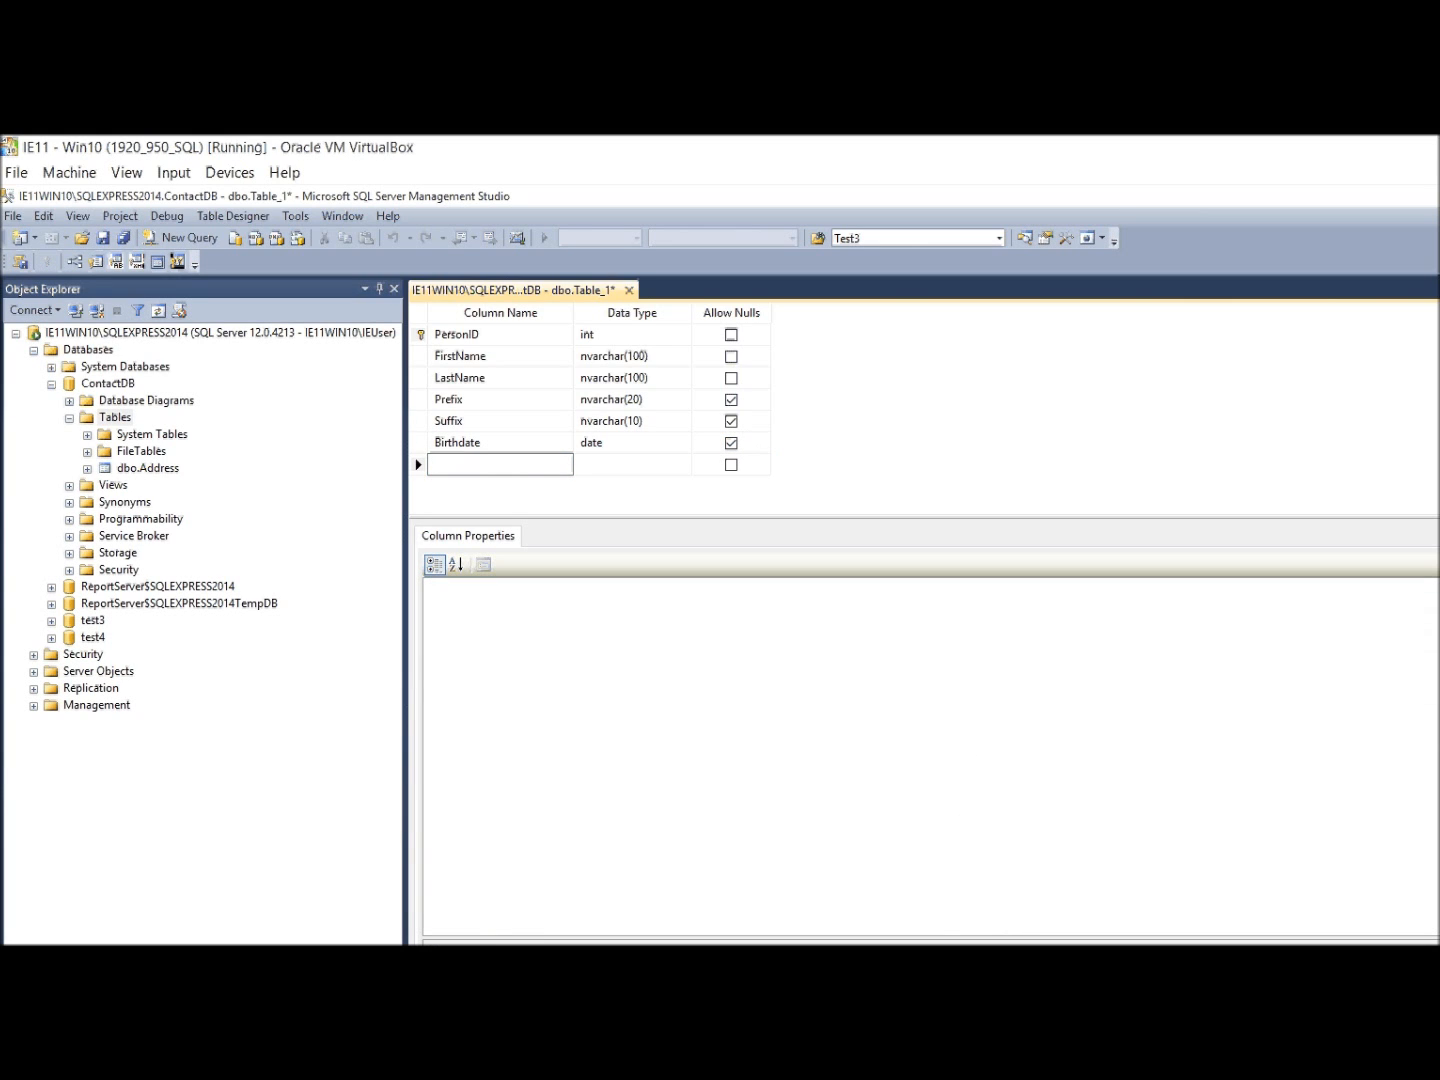
Step: Save the new table under the name Person
{"action": "left_click", "coordinate": [103, 238]}
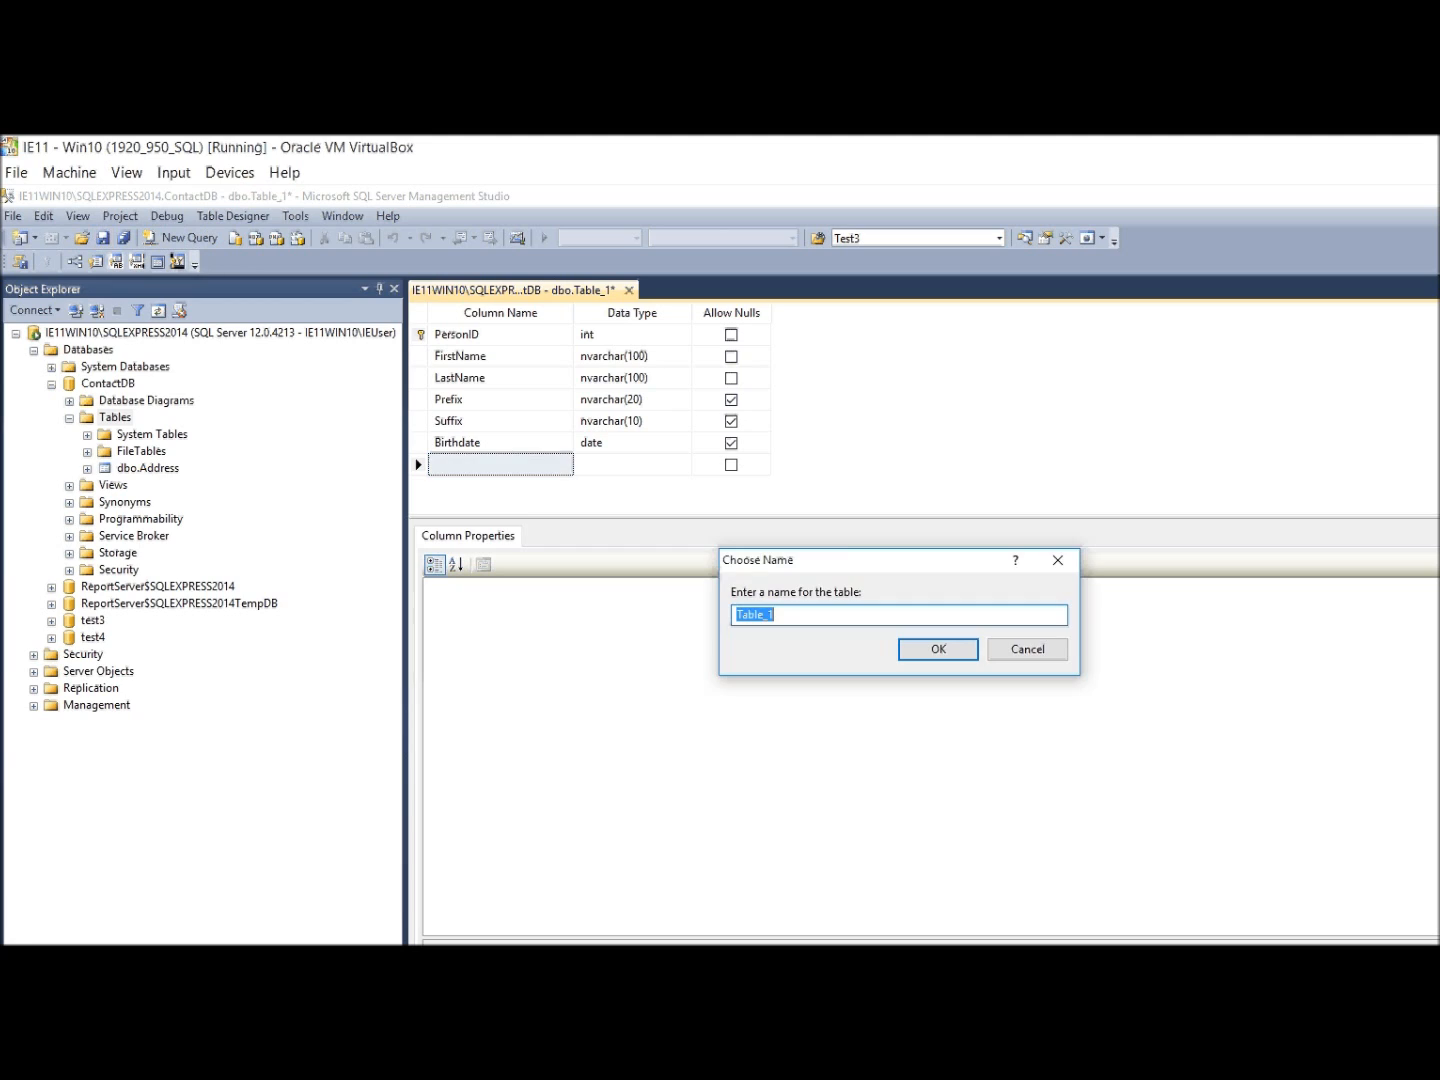
{"action": "type", "text": "Person"}
{"action": "key", "text": "Return"}
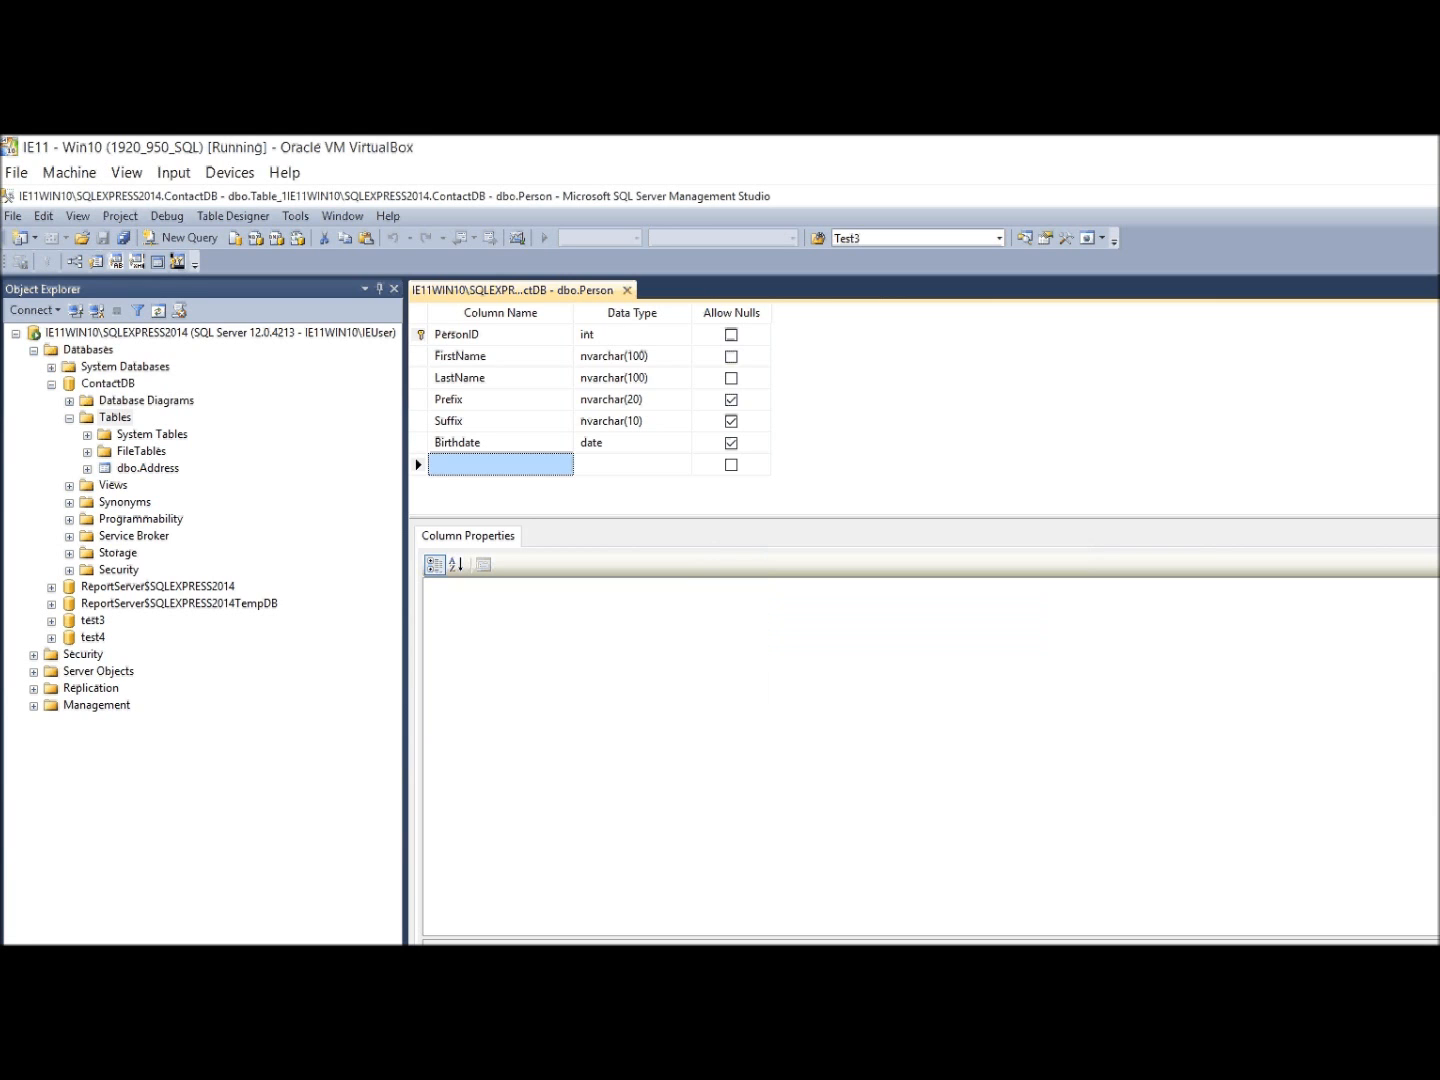
Step: Refresh ContactDB's table list and close the Person table's design window
{"action": "right_click", "coordinate": [115, 417]}
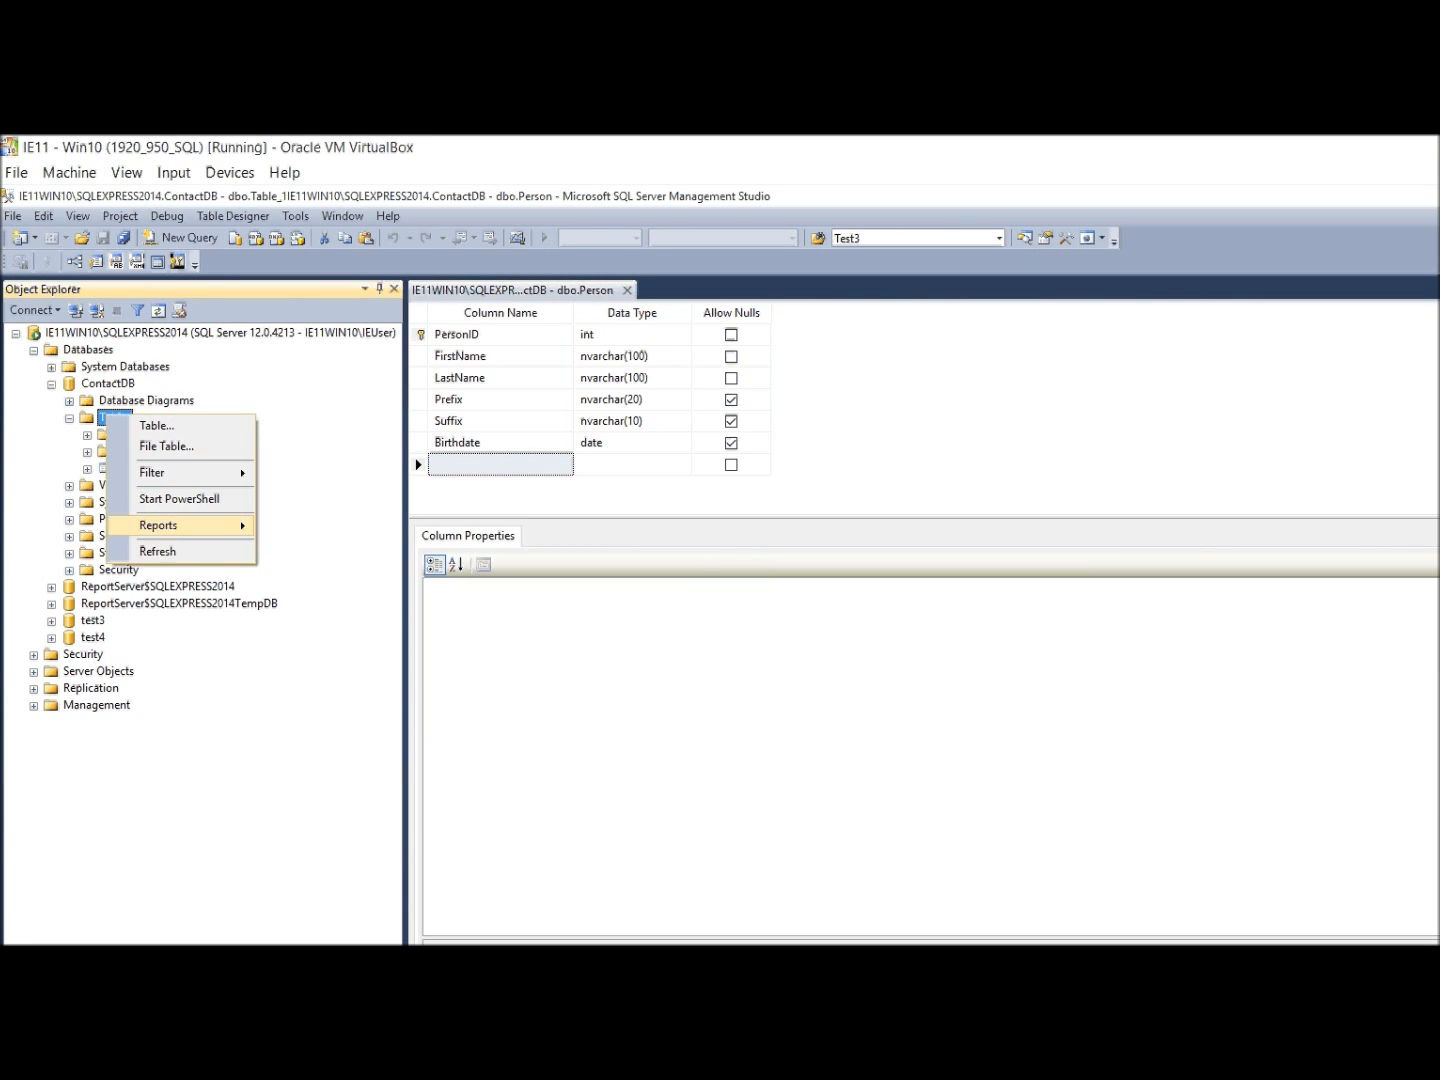
{"action": "left_click", "coordinate": [158, 551]}
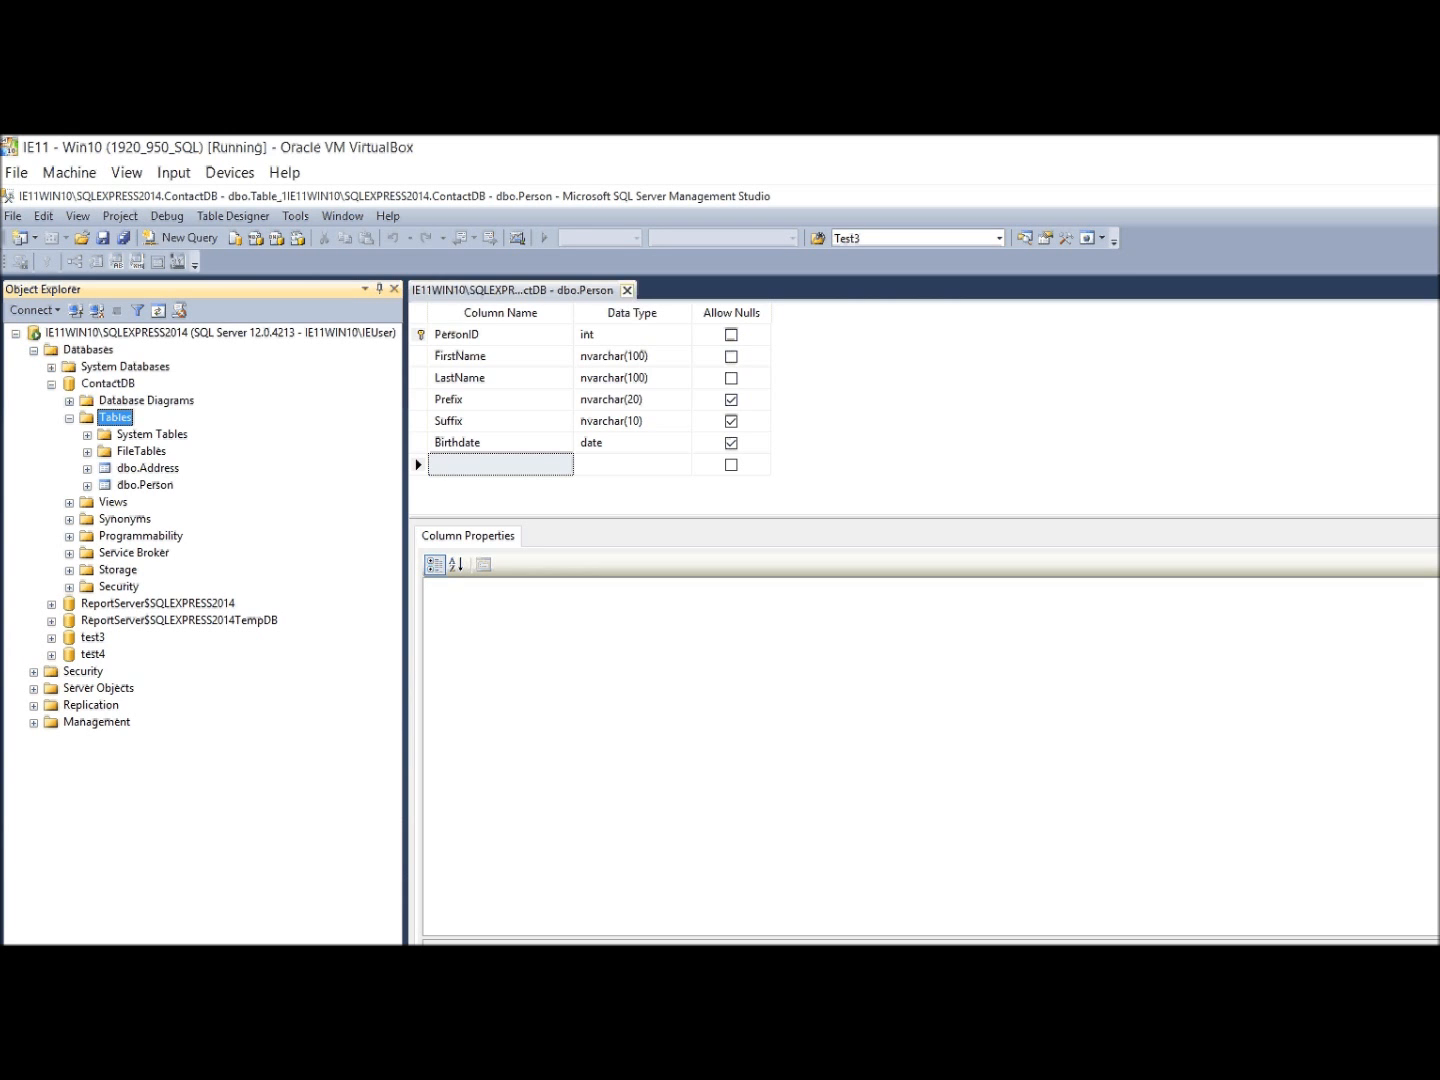
{"action": "left_click", "coordinate": [627, 290]}
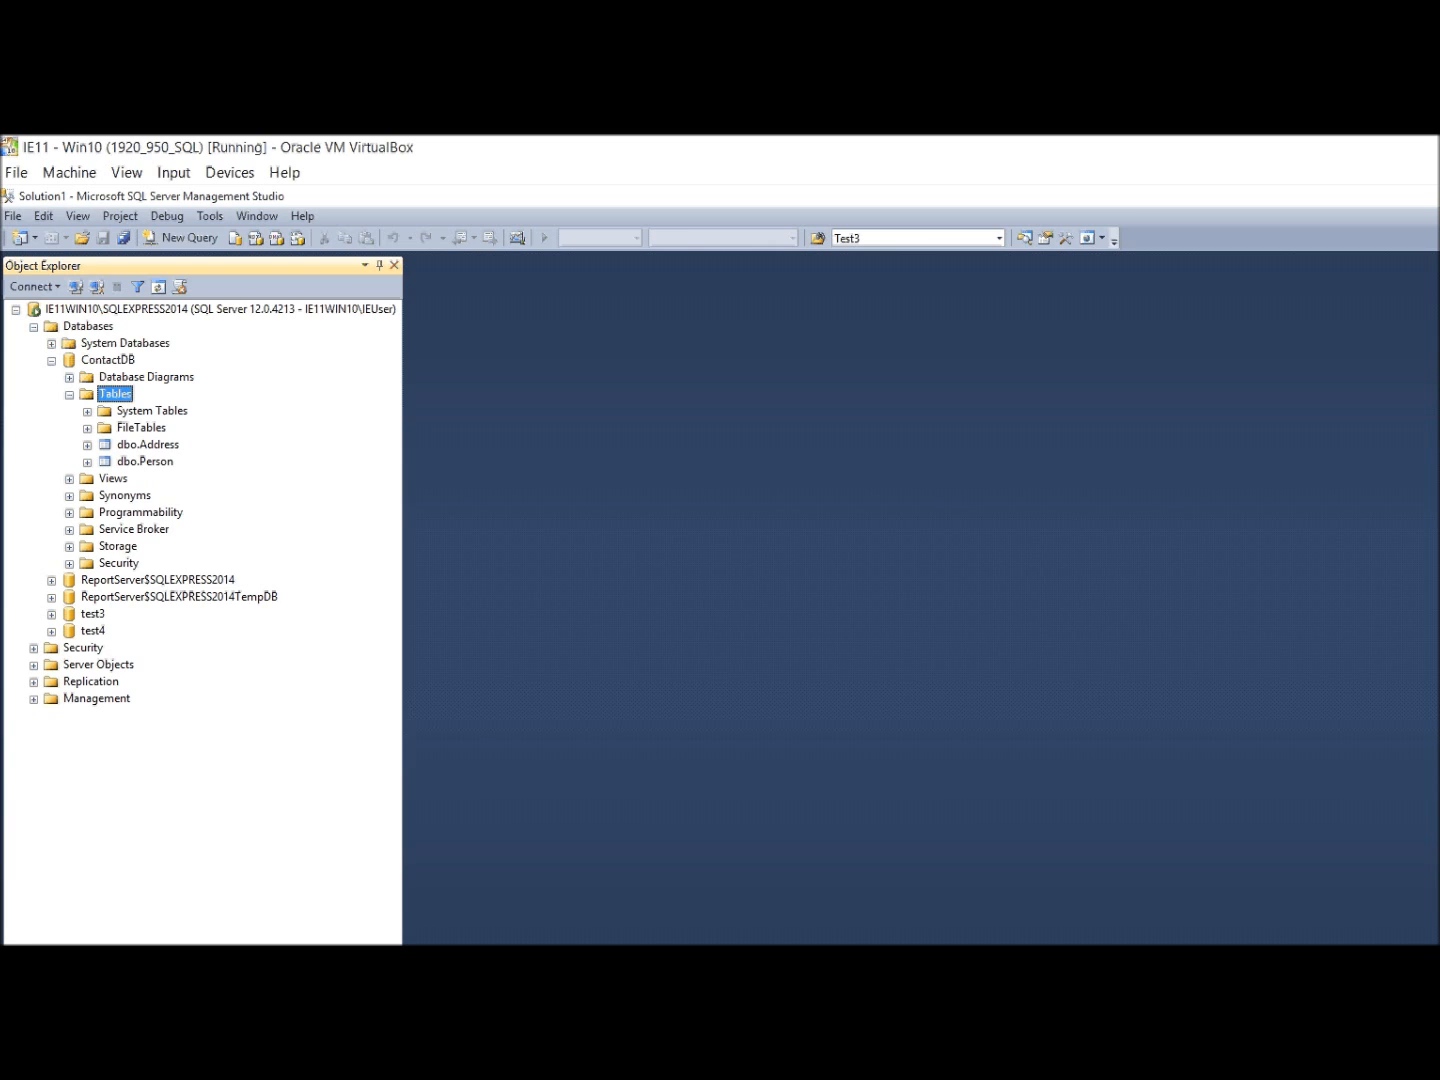
Step: Start a new ContactDB table with a PersonAddressID column of type int, disallow nulls and make it the primary key
{"action": "right_click", "coordinate": [120, 394]}
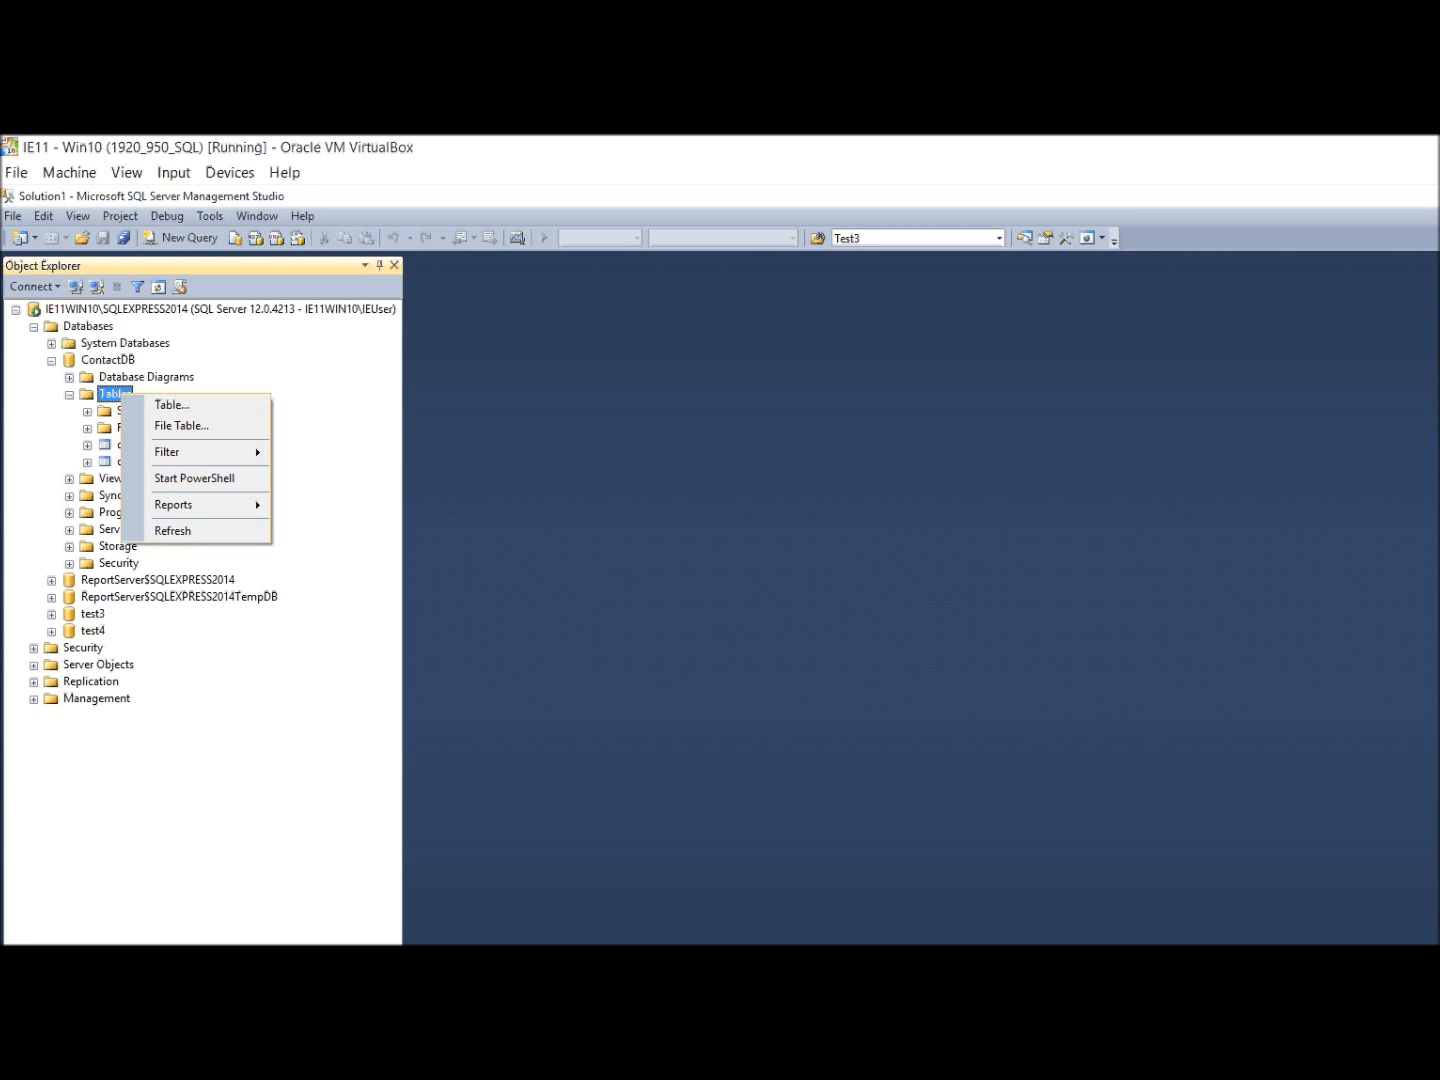
{"action": "left_click", "coordinate": [172, 404]}
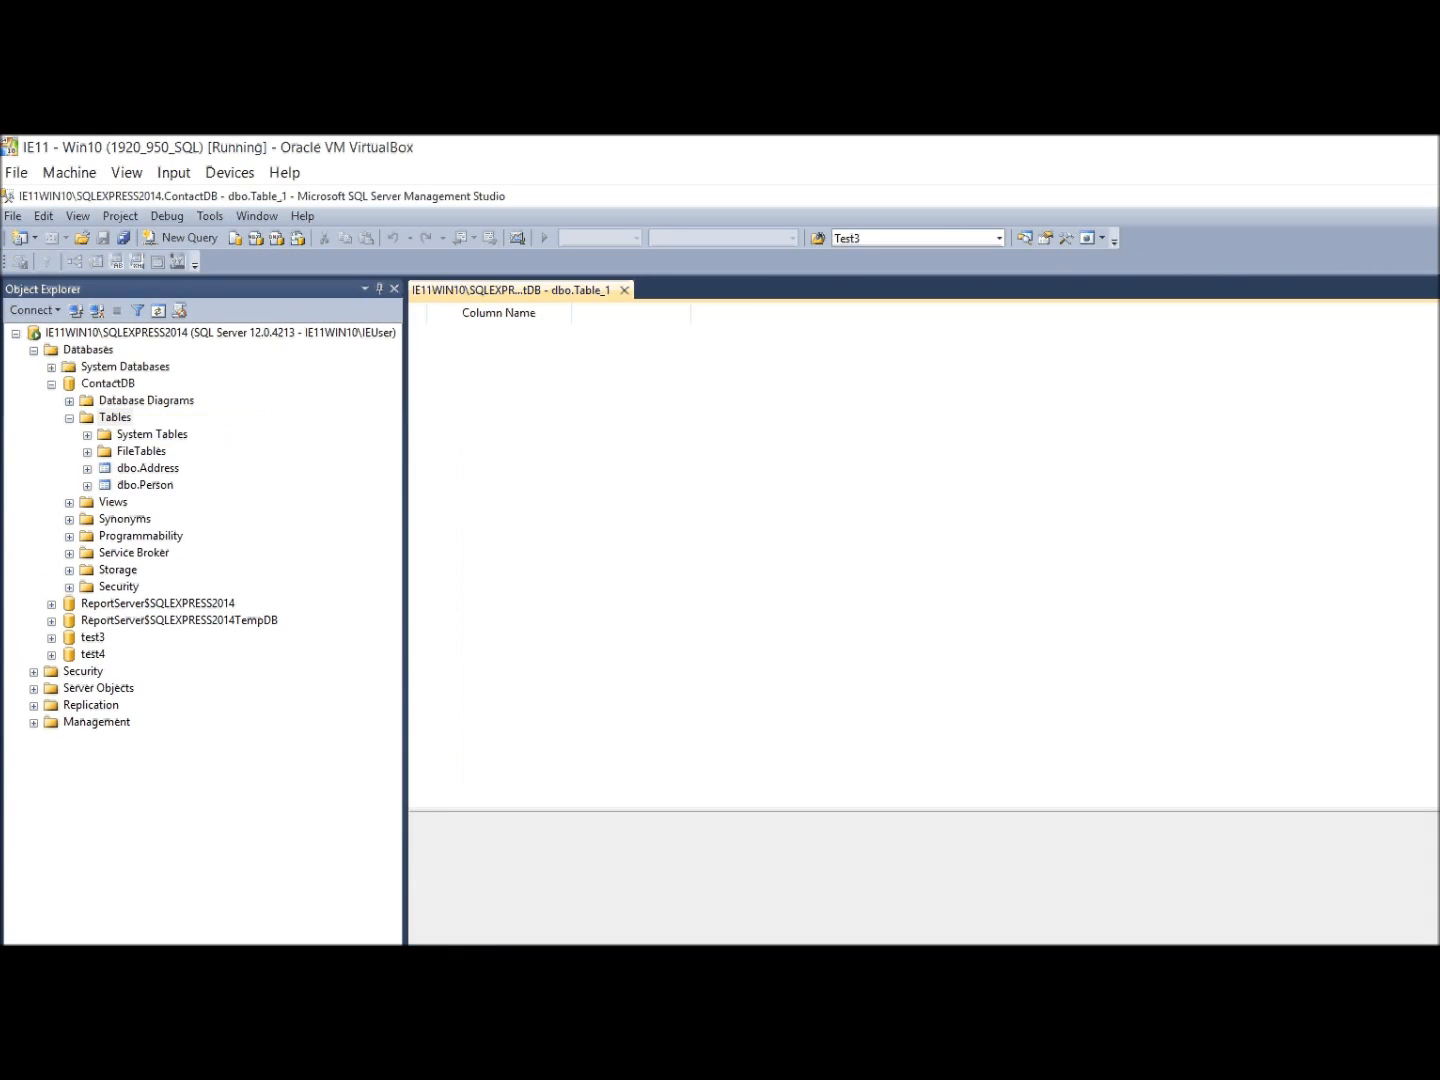
{"action": "type", "text": "PersonAddressID"}
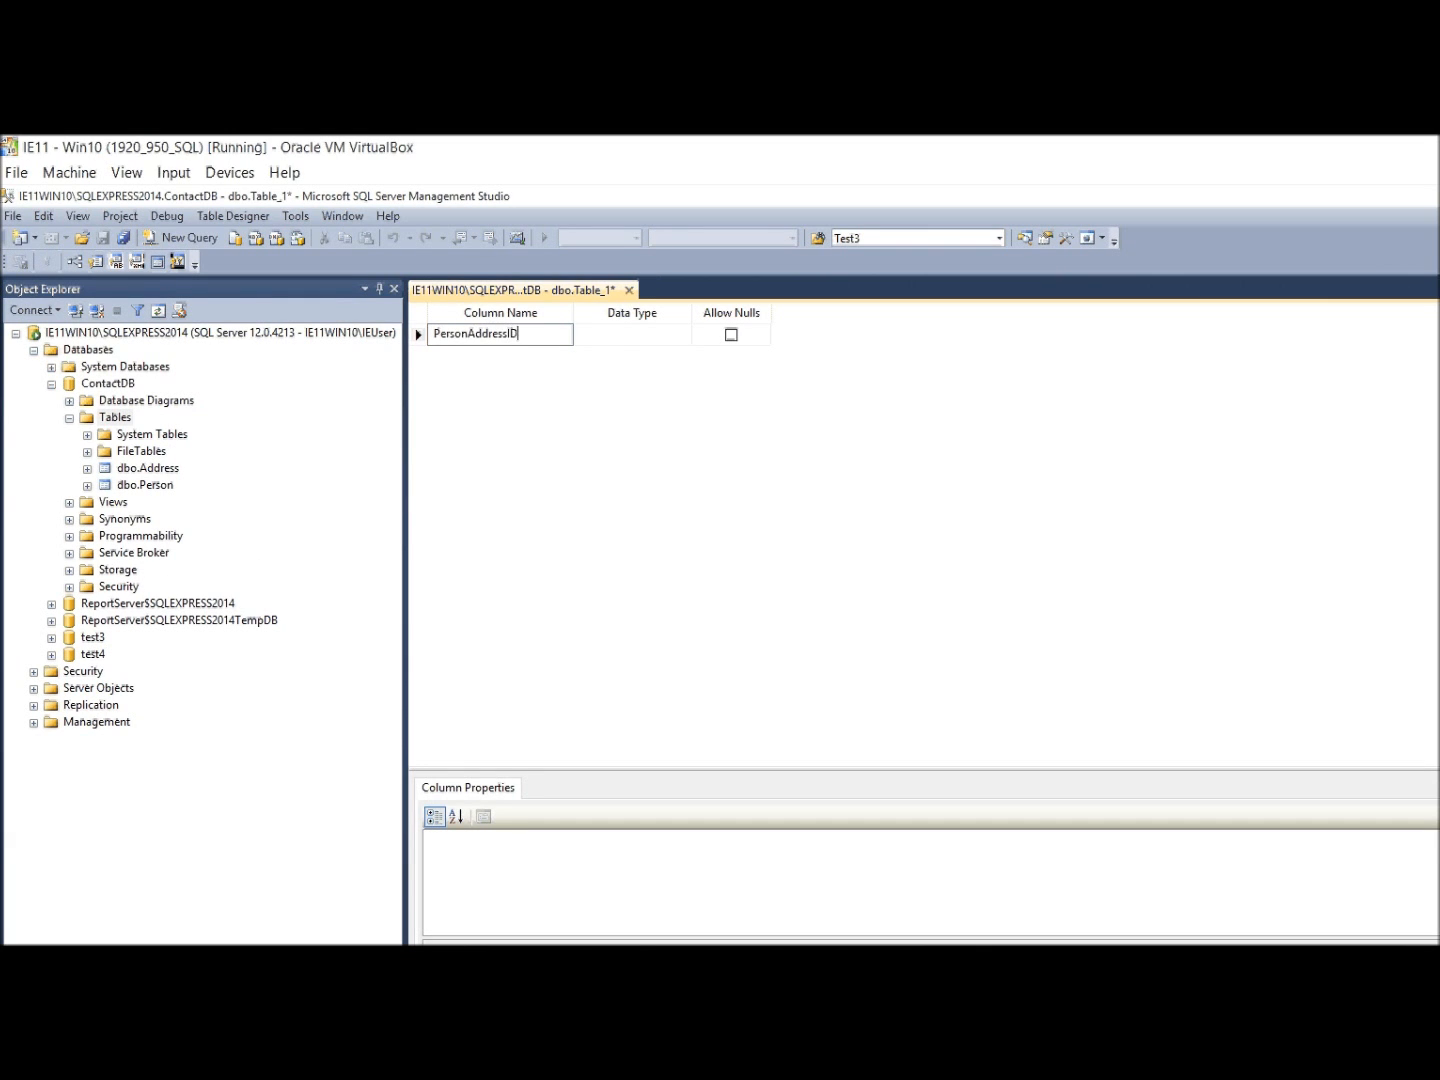
{"action": "key", "text": "Tab"}
{"action": "type", "text": "int"}
{"action": "key", "text": "Tab"}
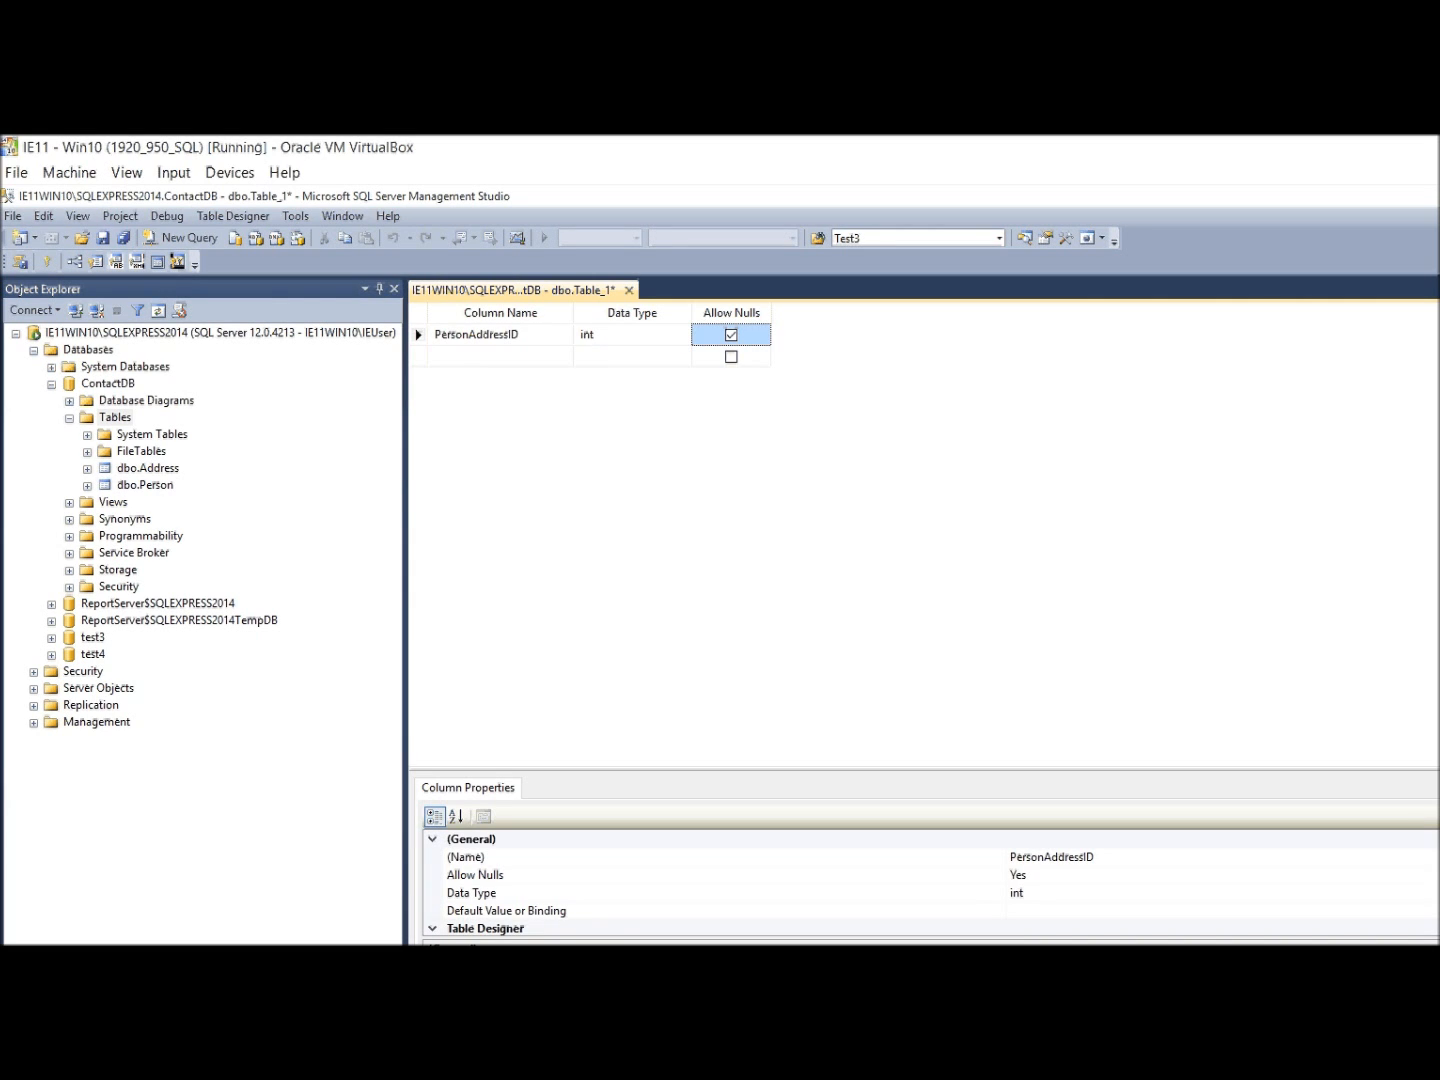
{"action": "key", "text": "space"}
{"action": "left_click", "coordinate": [418, 335]}
{"action": "left_click", "coordinate": [47, 262]}
Step: Add a PersonID column of type int that does not allow nulls
{"action": "left_click", "coordinate": [500, 357]}
{"action": "type", "text": "PersonID"}
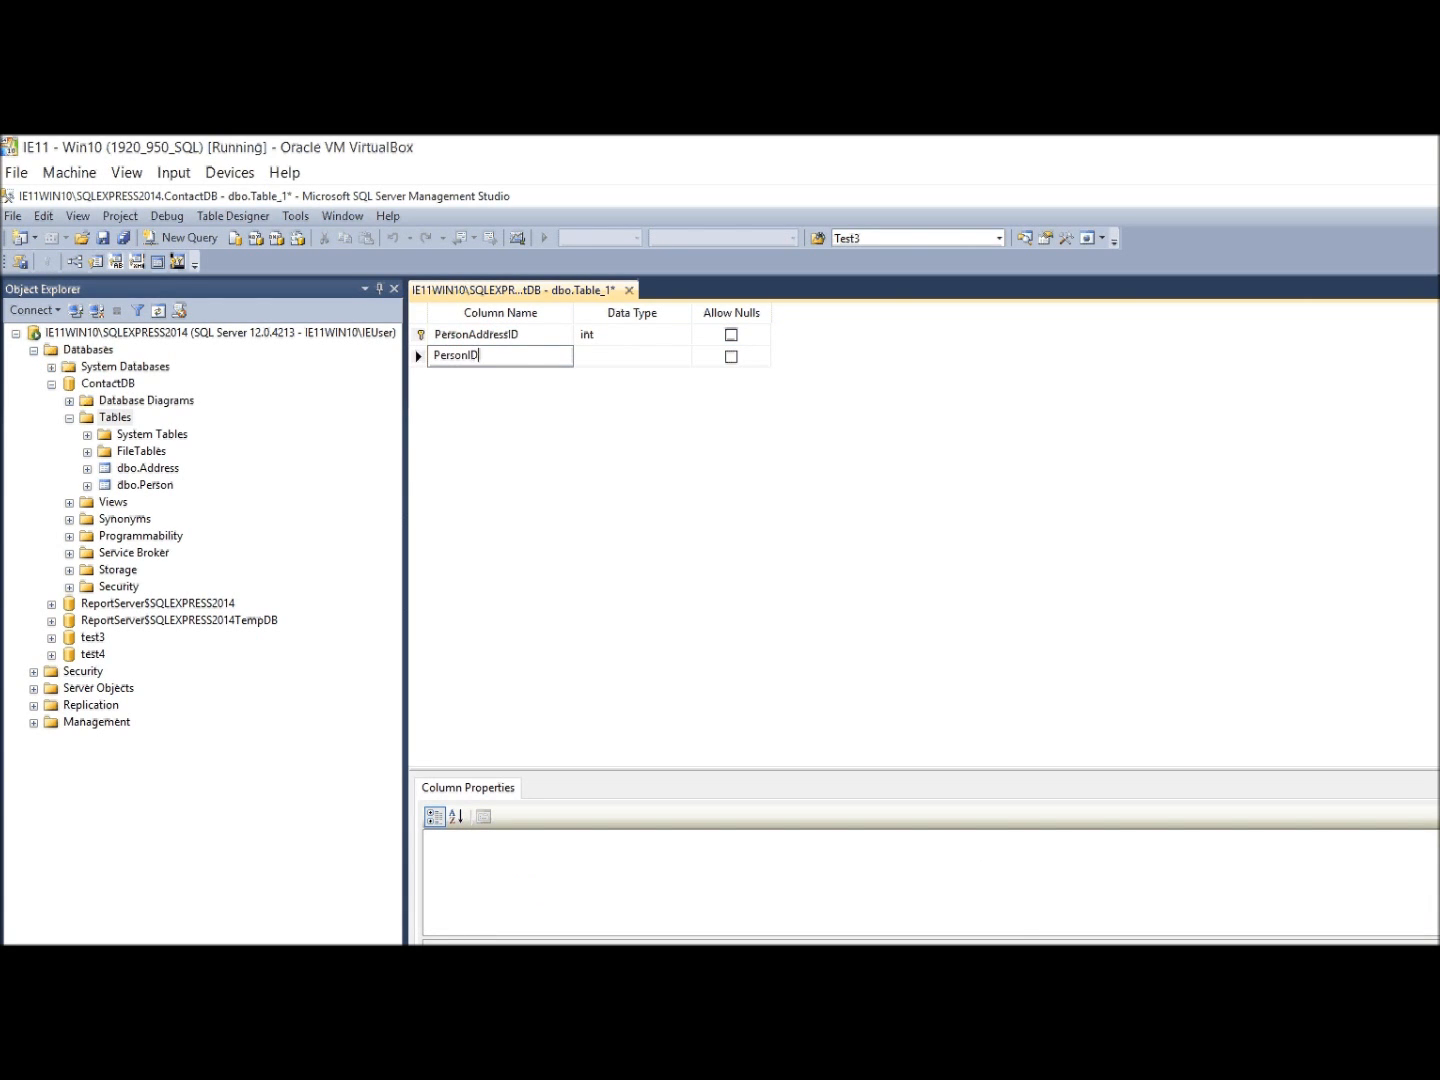
{"action": "key", "text": "Tab"}
{"action": "type", "text": "int"}
{"action": "key", "text": "Tab"}
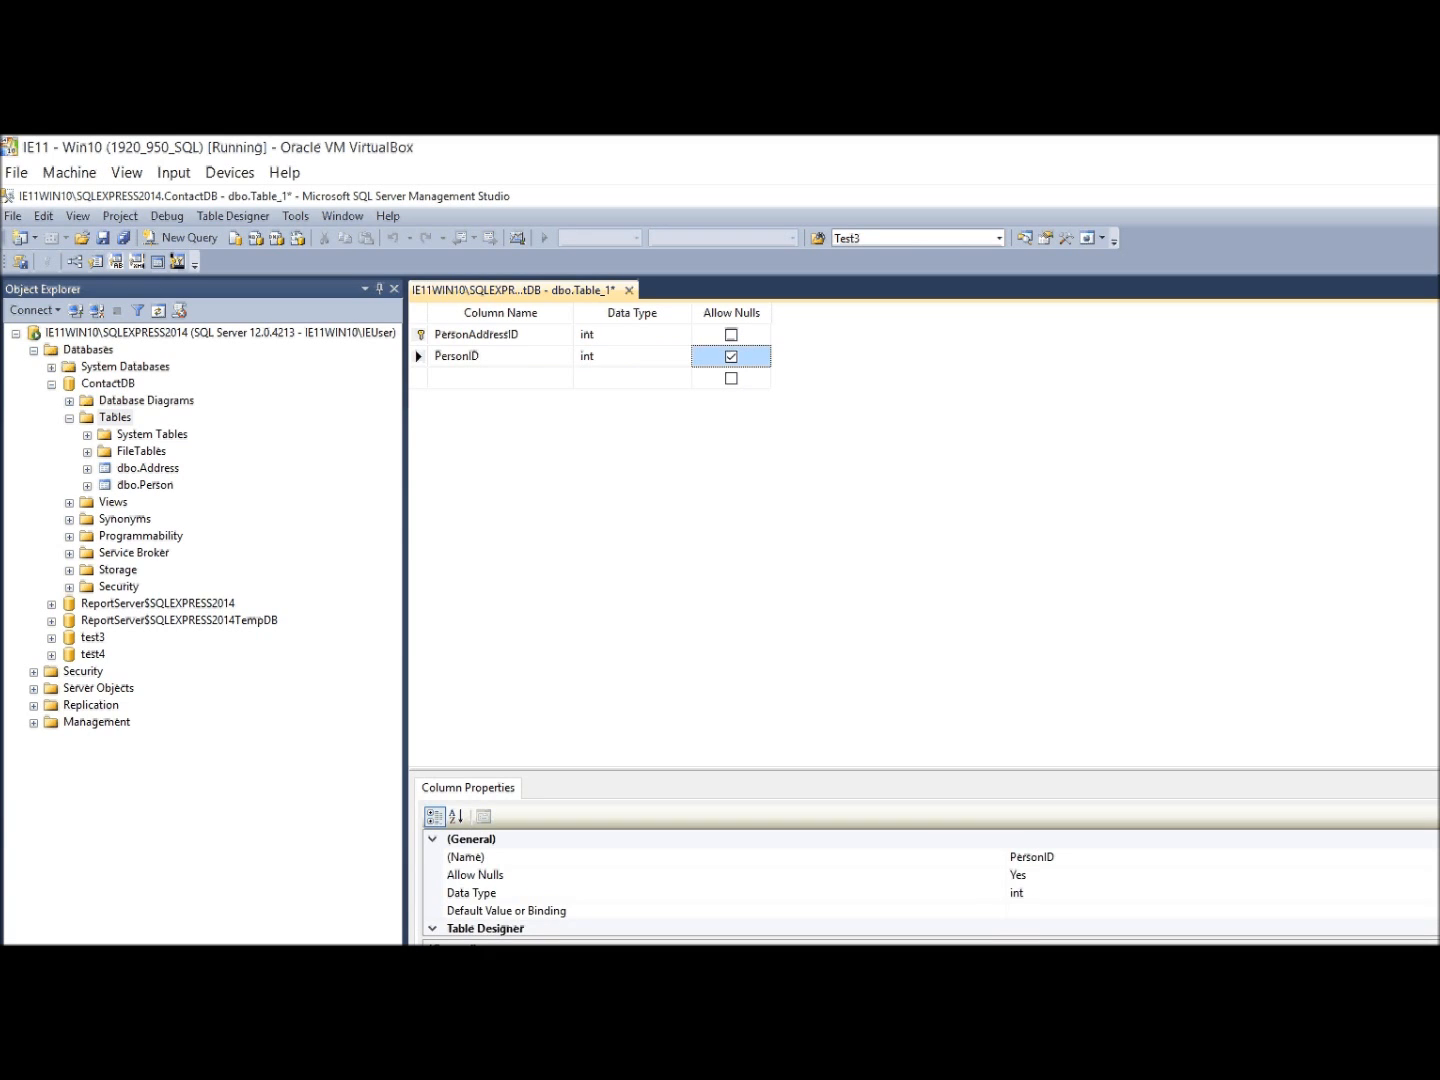
{"action": "key", "text": "space"}
Step: Add an AddressID column of type int that does not allow nulls
{"action": "key", "text": "Tab"}
{"action": "type", "text": "Add"}
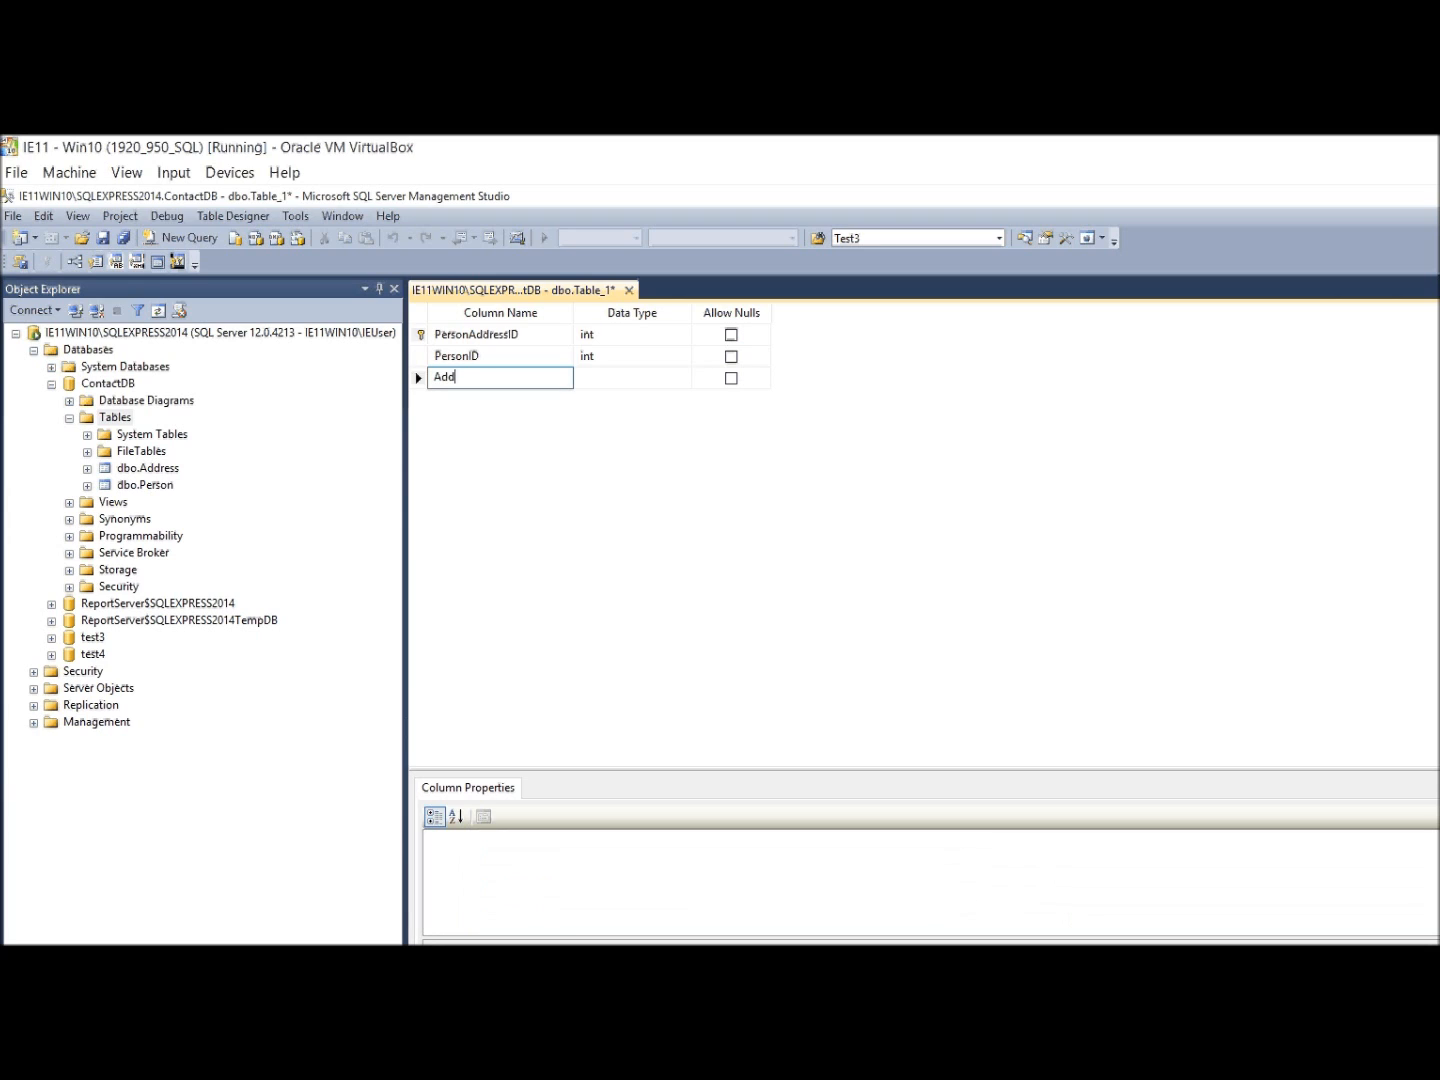
{"action": "type", "text": "ressID"}
{"action": "key", "text": "Tab"}
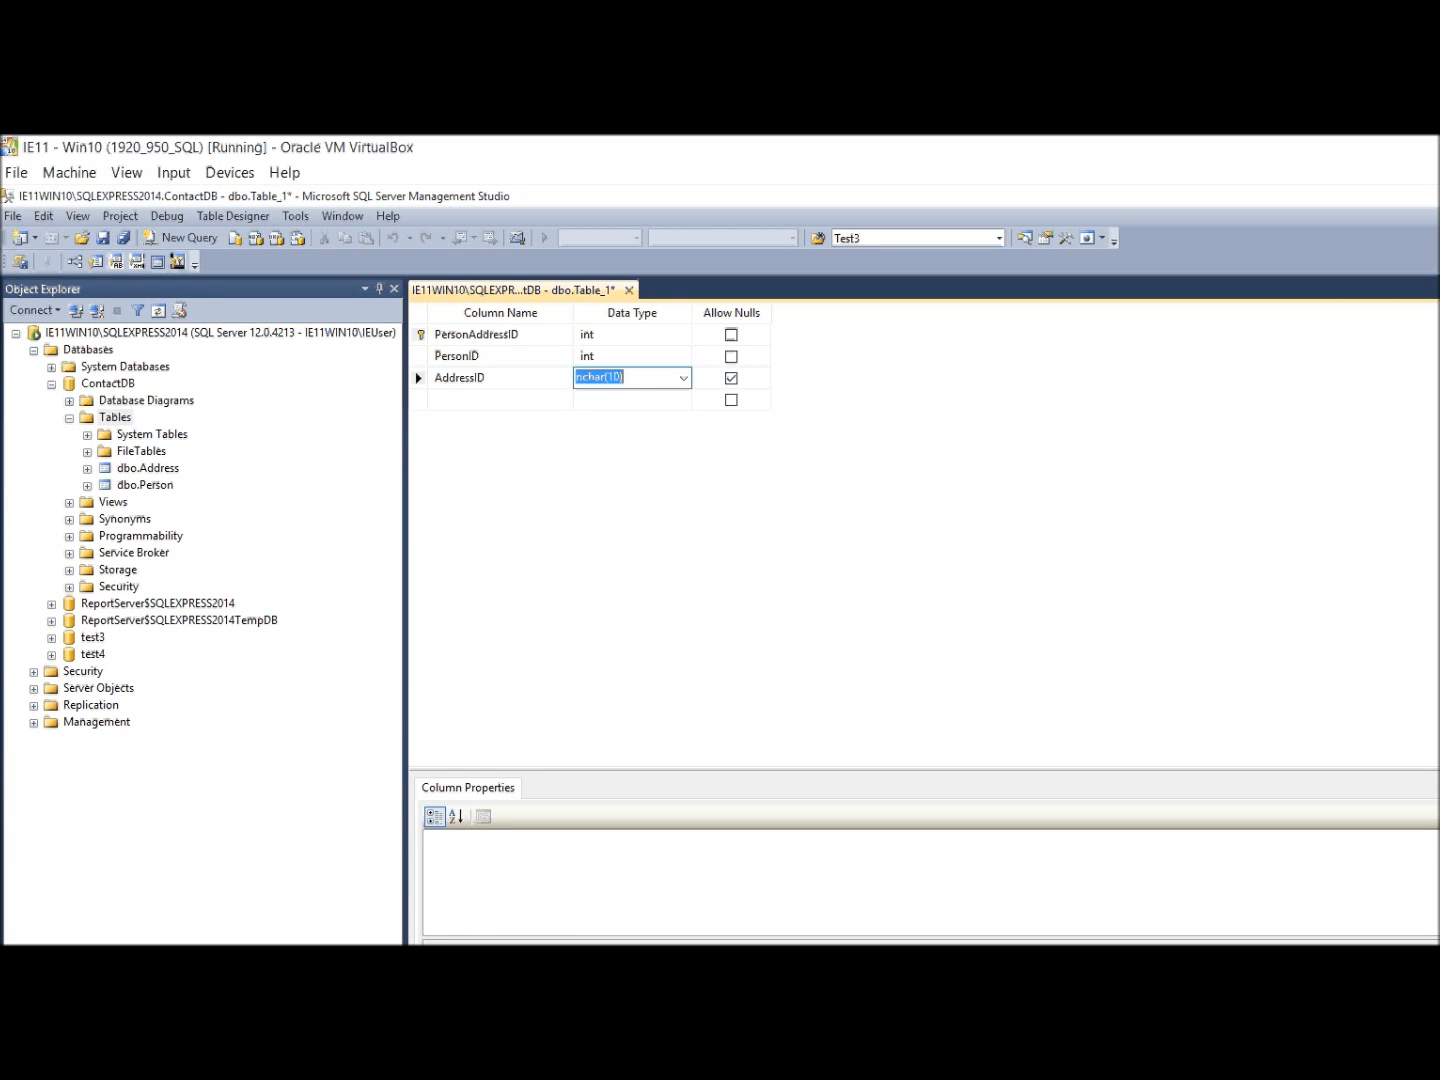
{"action": "type", "text": "int"}
{"action": "key", "text": "Tab"}
{"action": "key", "text": "space"}
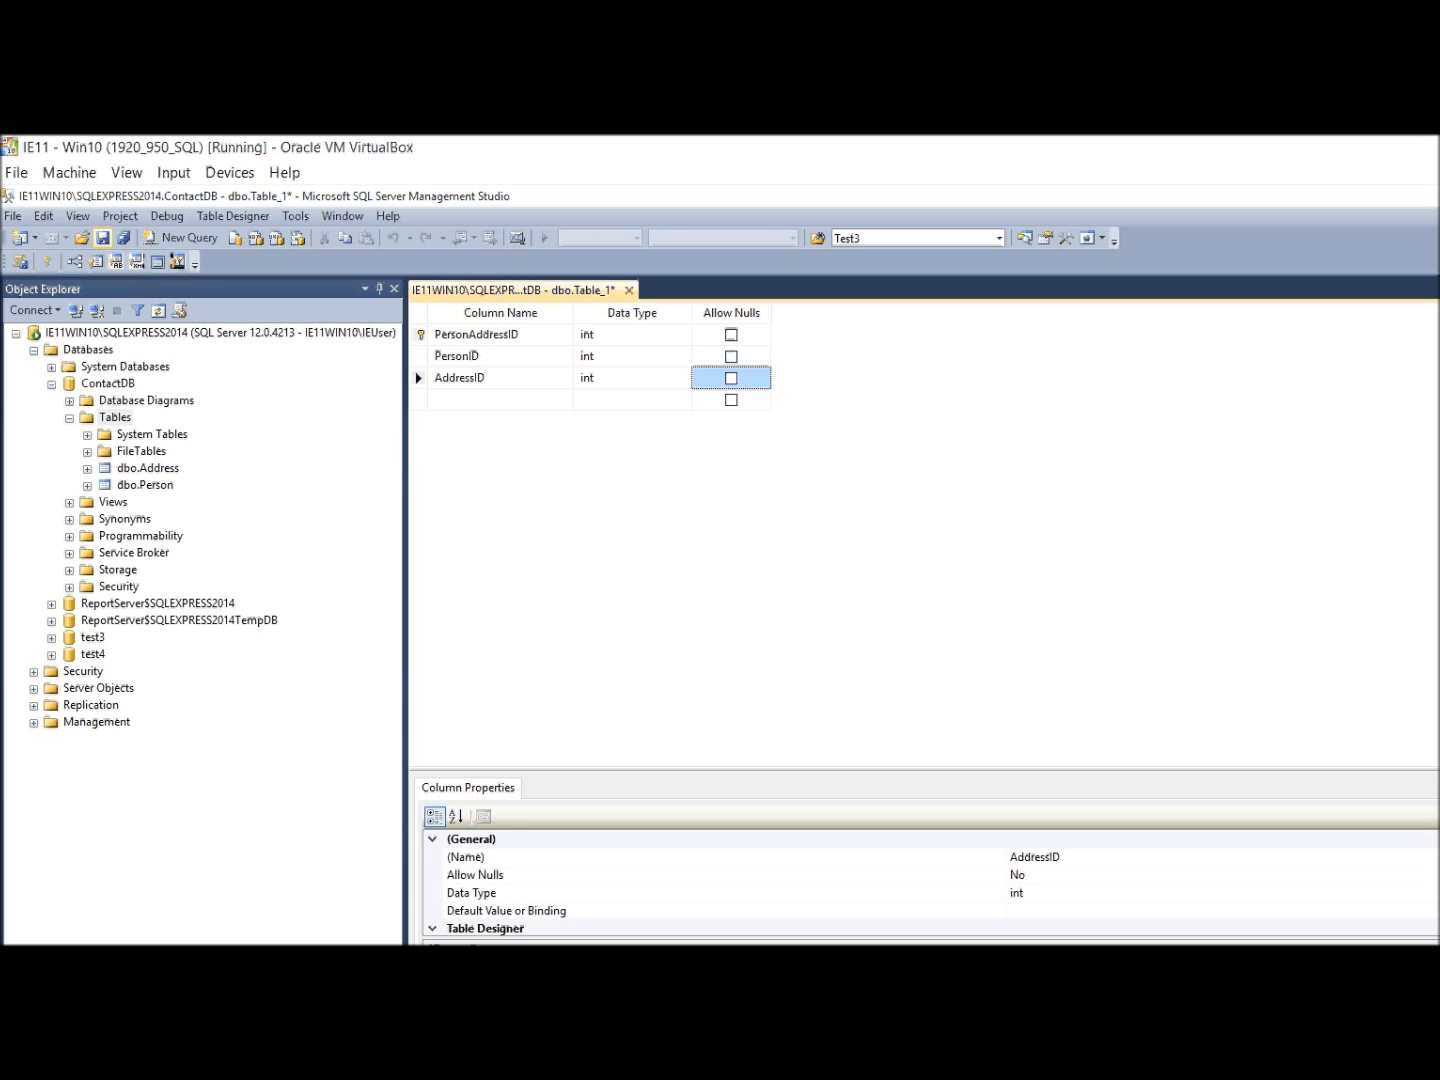
Step: Save the new table under the name PersonAddress
{"action": "left_click", "coordinate": [102, 238]}
{"action": "type", "text": "P"}
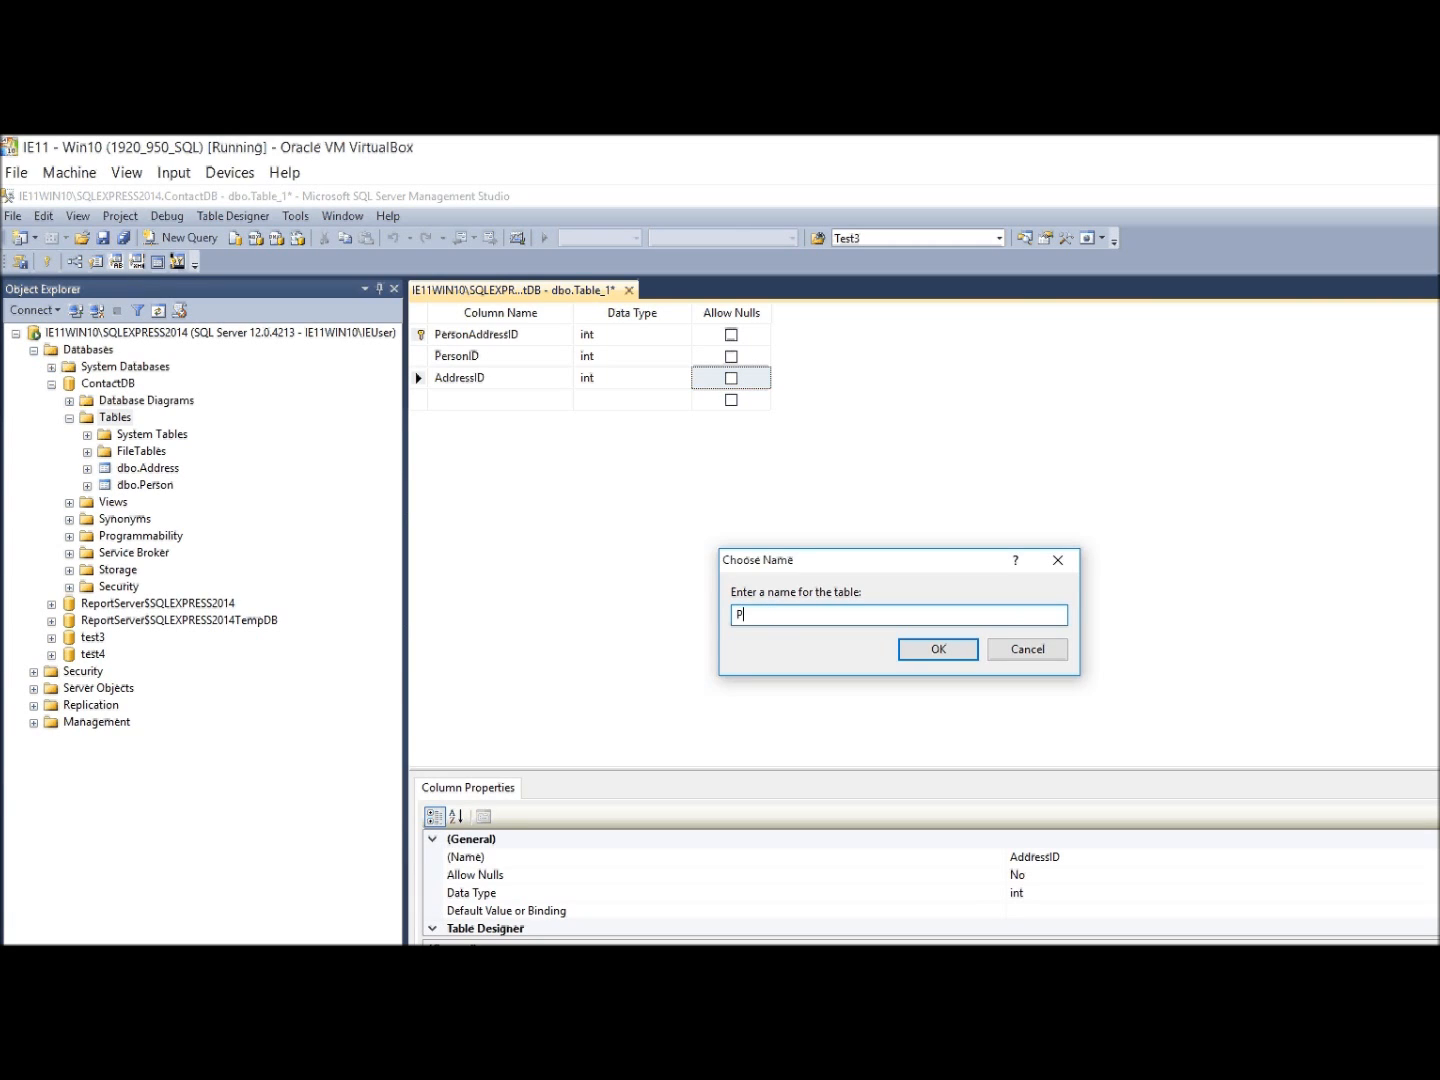
{"action": "type", "text": "ersonAddress_"}
{"action": "key", "text": "BackSpace"}
{"action": "key", "text": "Return"}
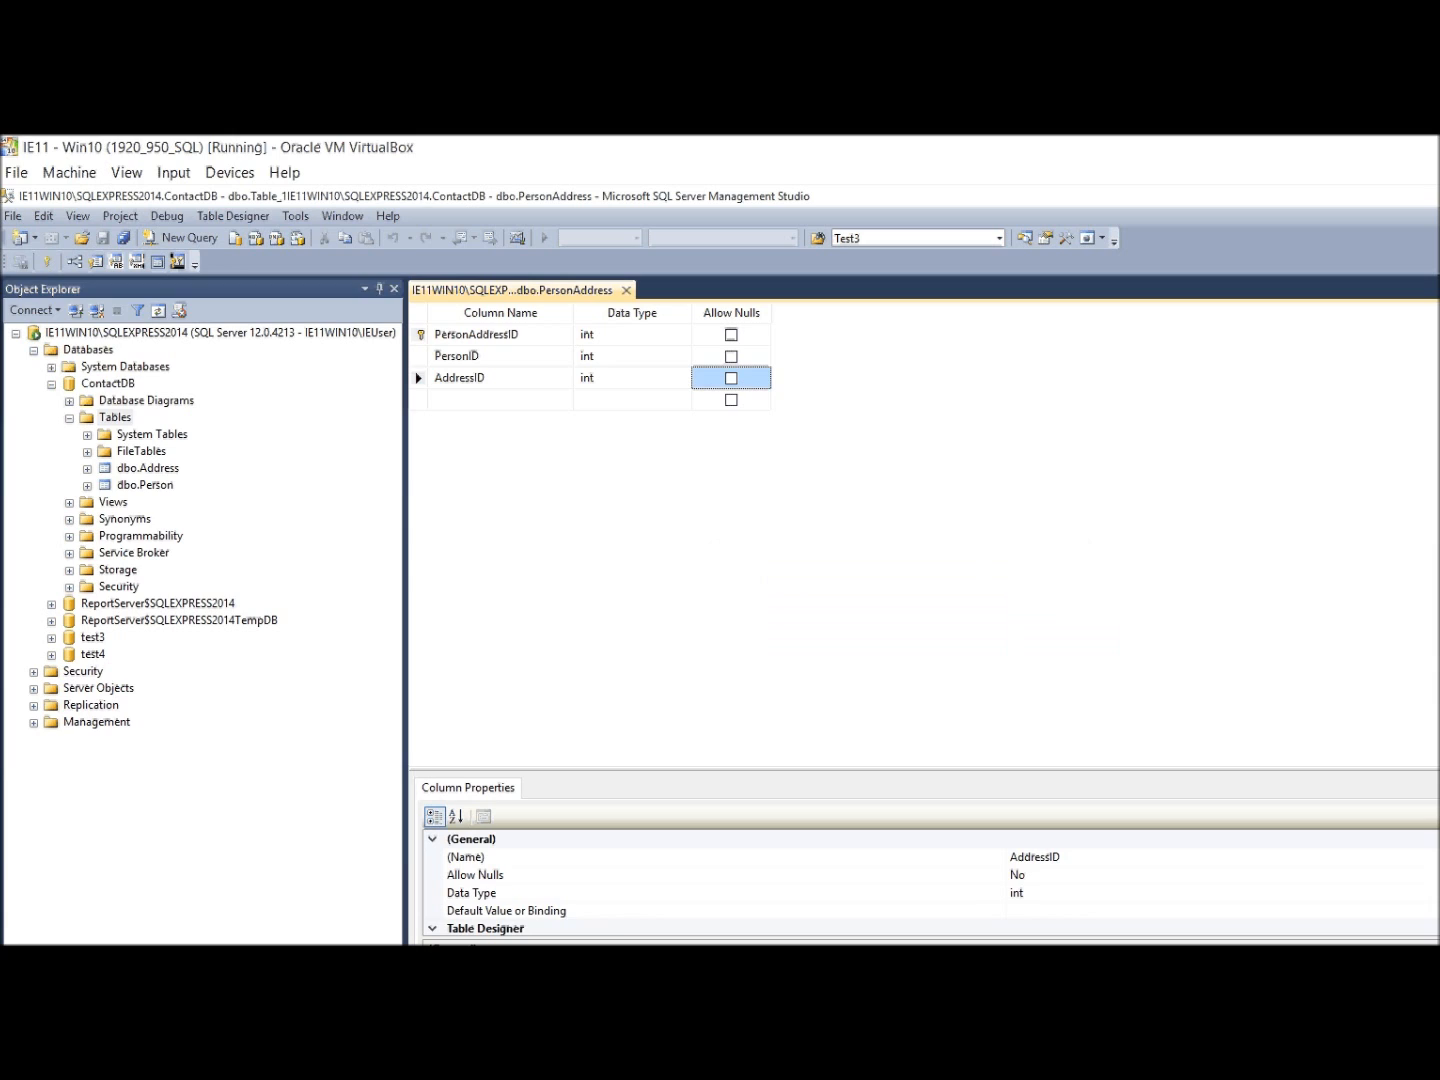
Step: Refresh ContactDB's table list and expand the PersonAddress, Person and Address tables
{"action": "left_click", "coordinate": [110, 417]}
{"action": "right_click", "coordinate": [98, 416]}
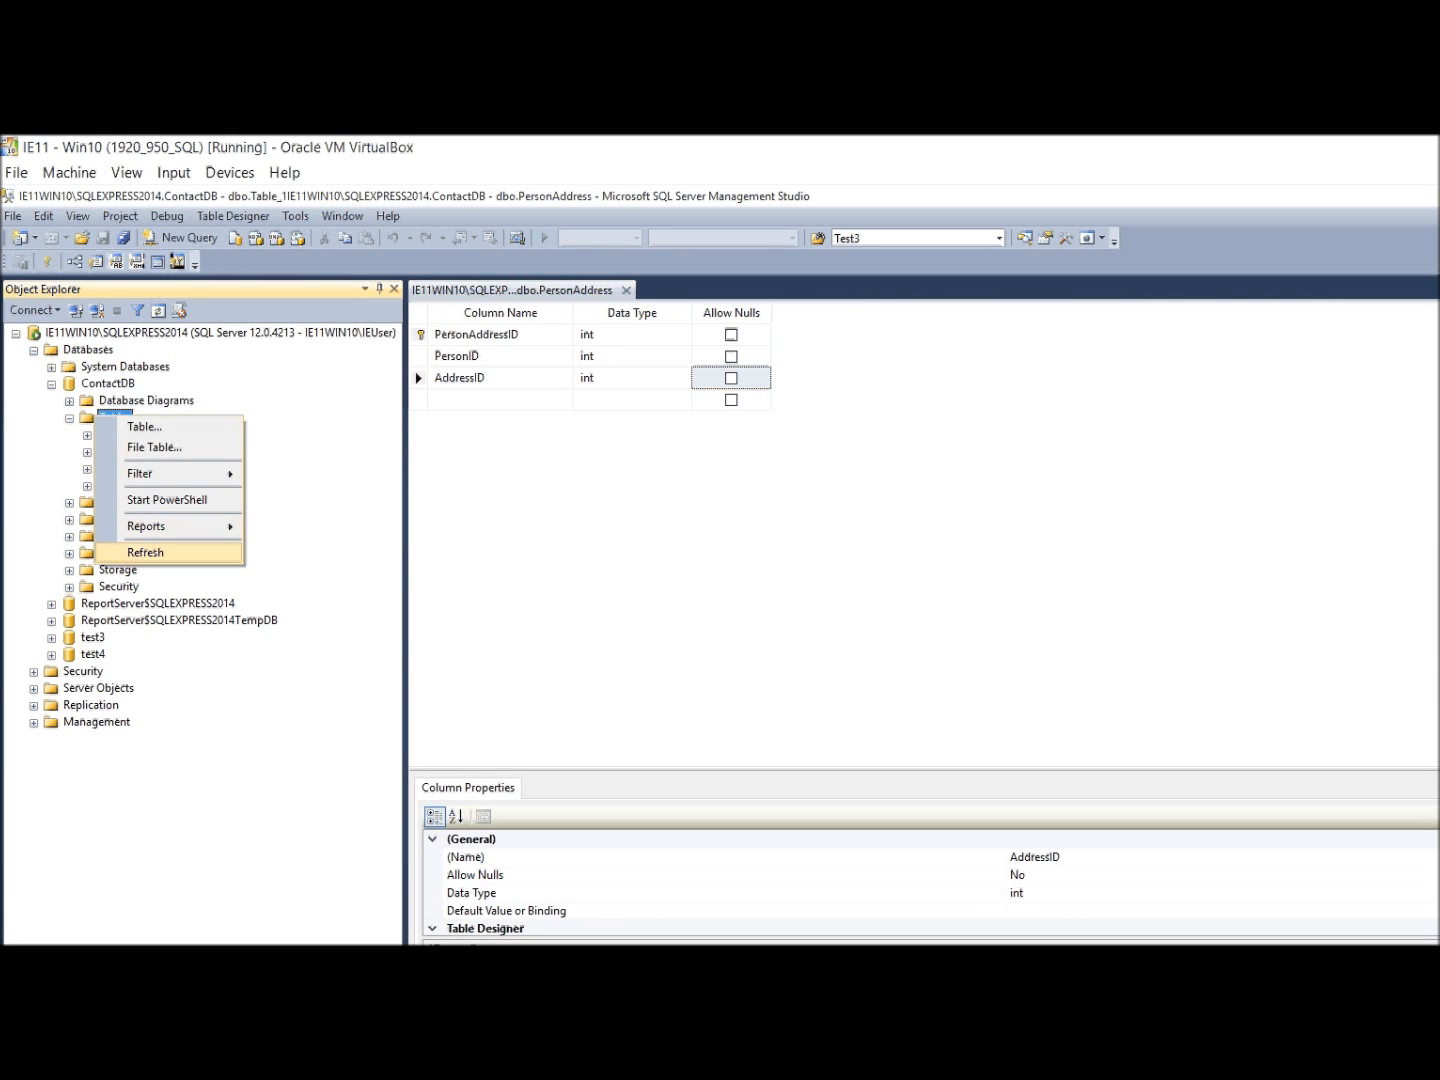
{"action": "left_click", "coordinate": [145, 552]}
{"action": "left_click", "coordinate": [164, 502]}
{"action": "left_click", "coordinate": [87, 503]}
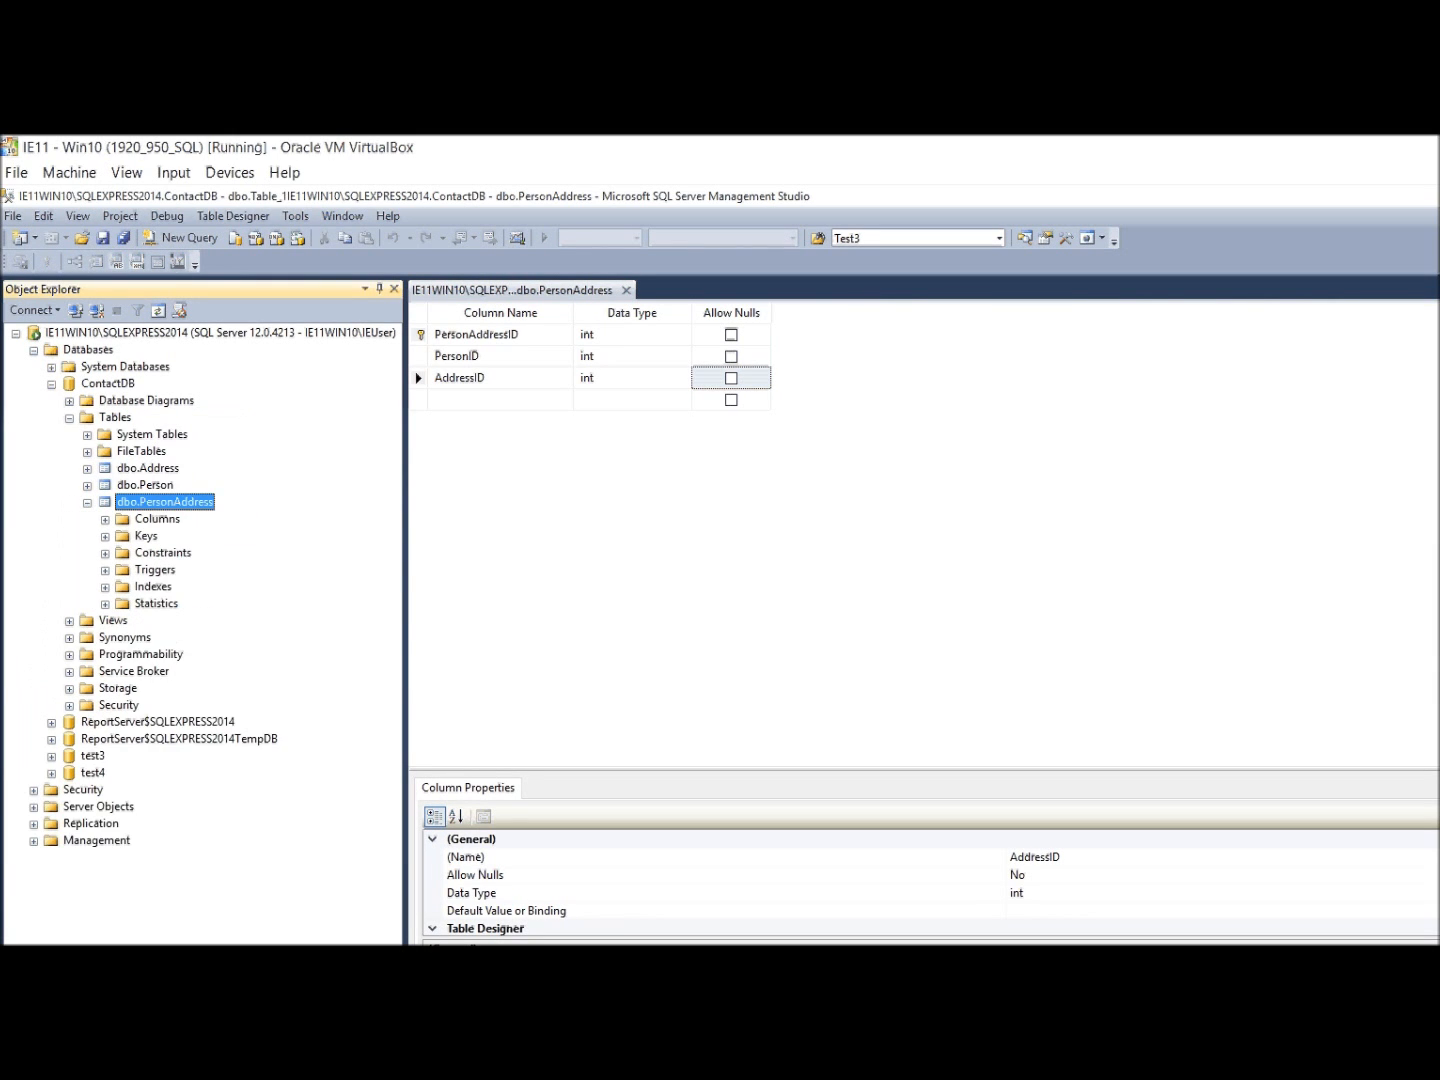
{"action": "left_click", "coordinate": [87, 485]}
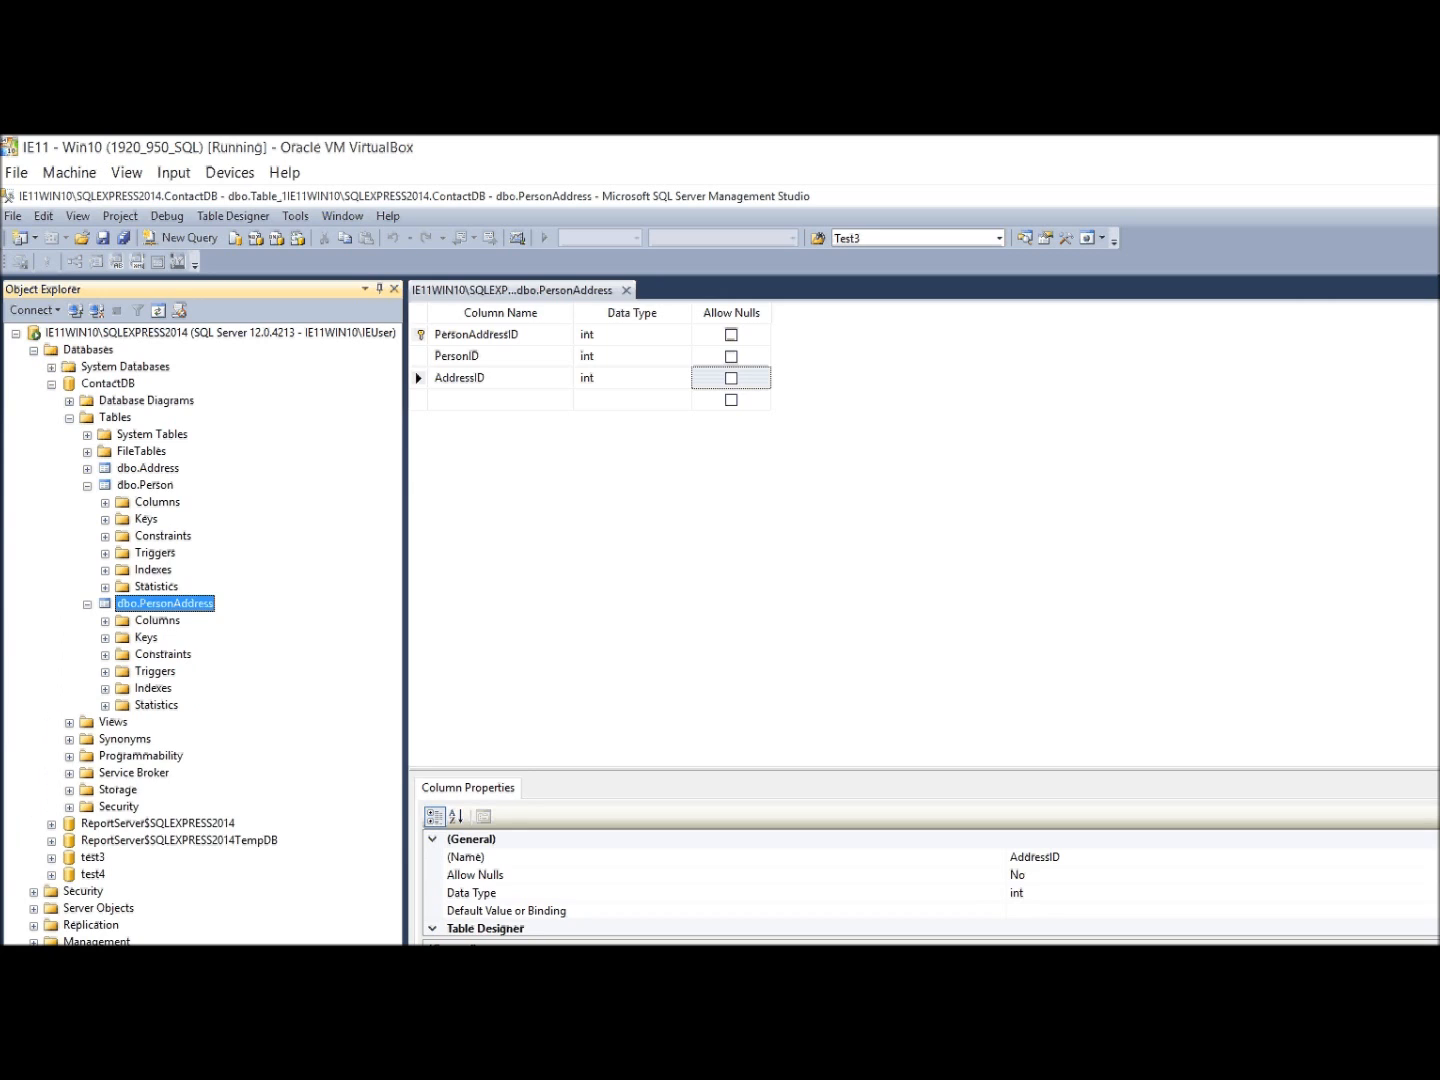
{"action": "left_click", "coordinate": [87, 468]}
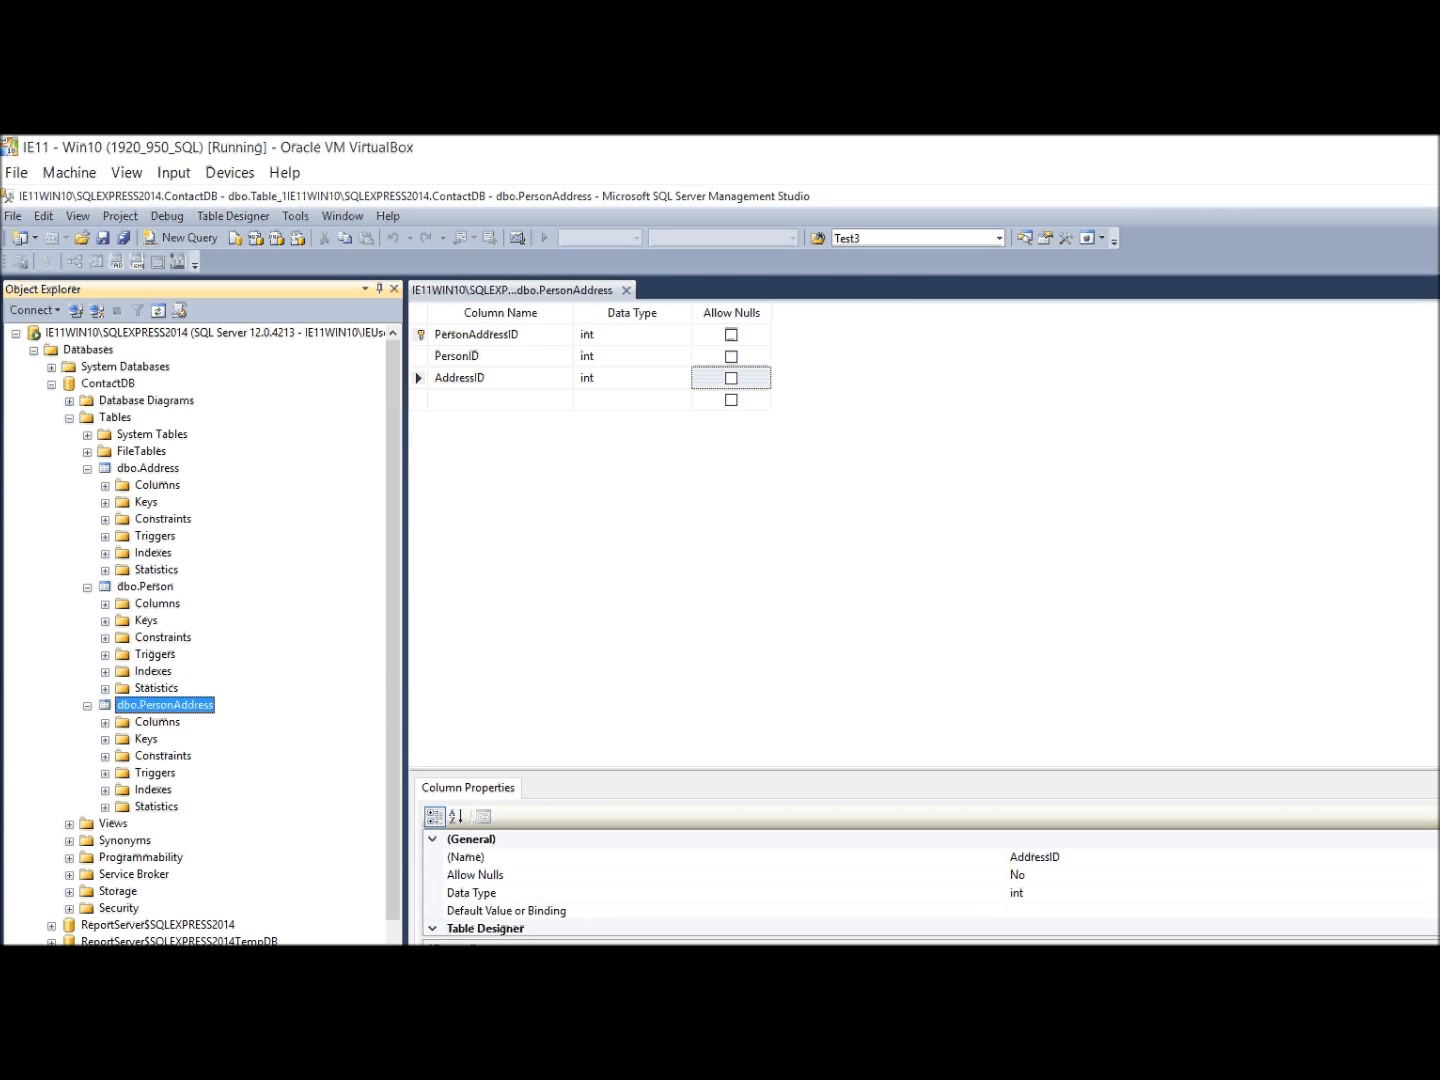
Step: Create ContactDB's diagramming support objects and a new database diagram containing the Address, Person and PersonAddress tables
{"action": "left_click", "coordinate": [69, 401]}
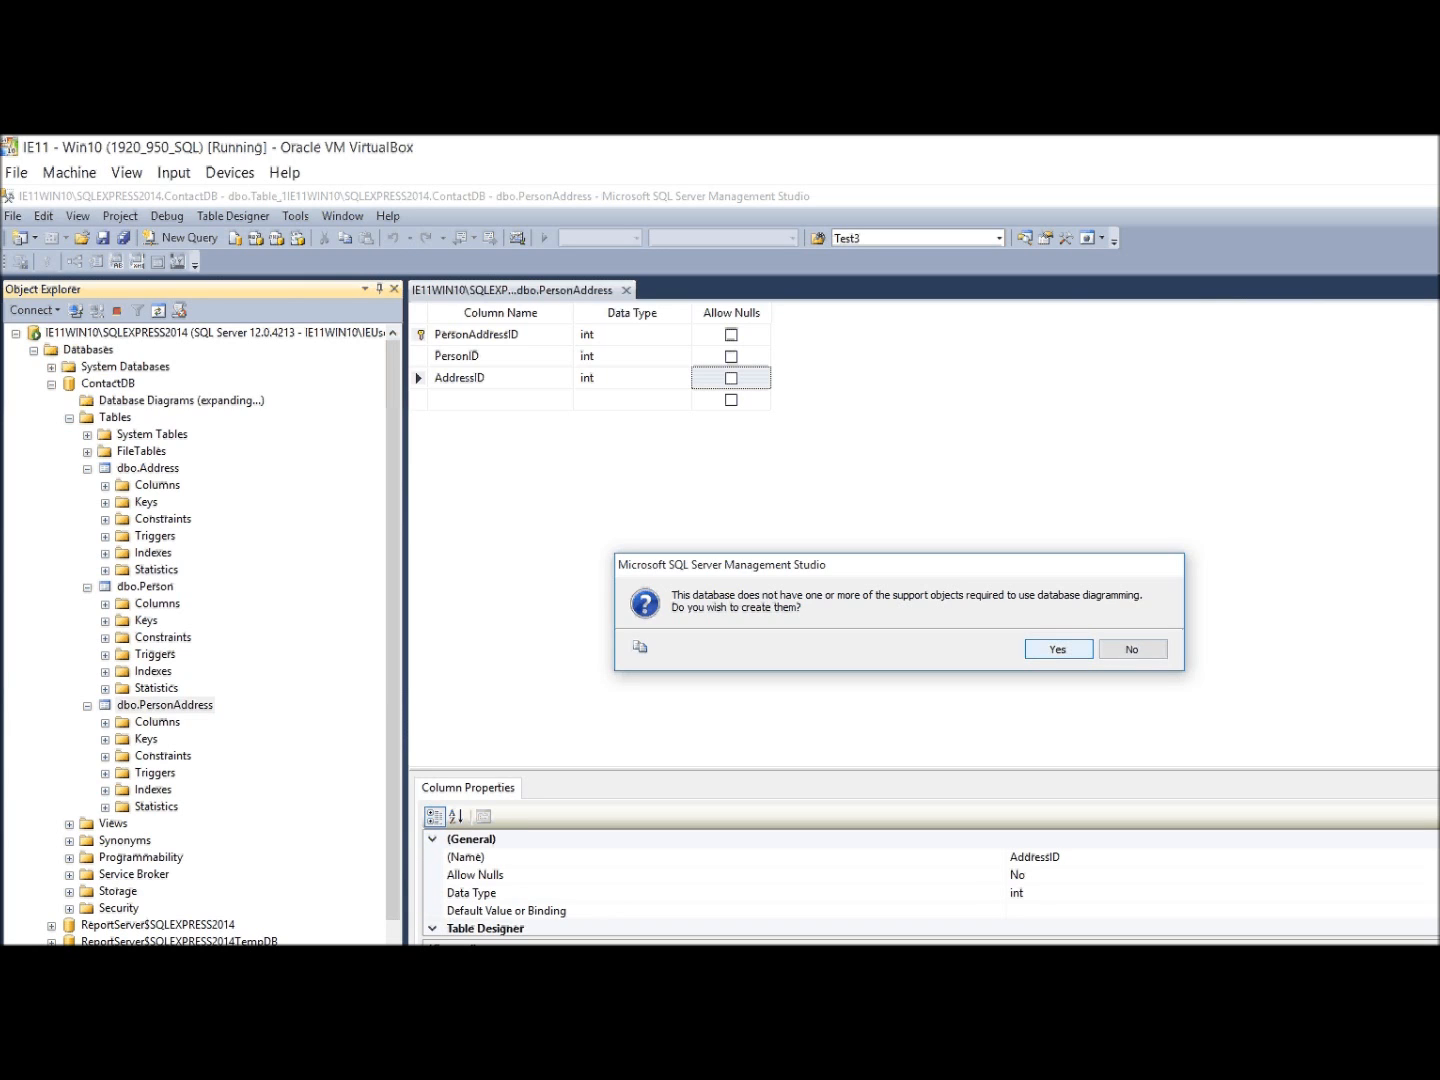
{"action": "left_click", "coordinate": [1058, 649]}
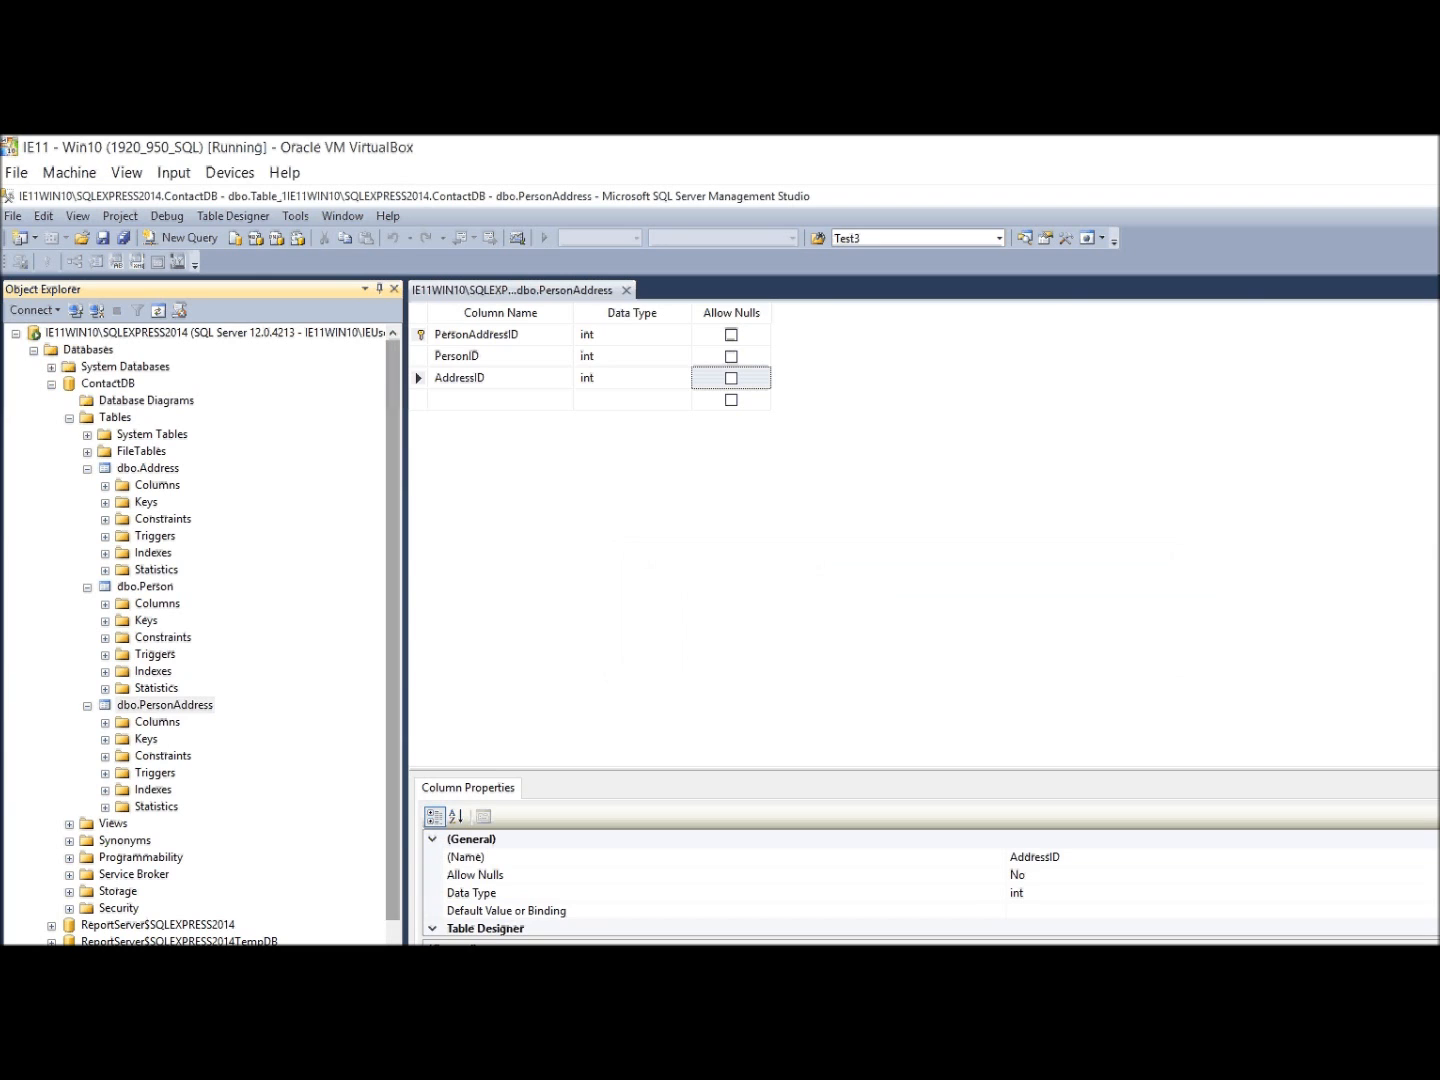
{"action": "right_click", "coordinate": [150, 400]}
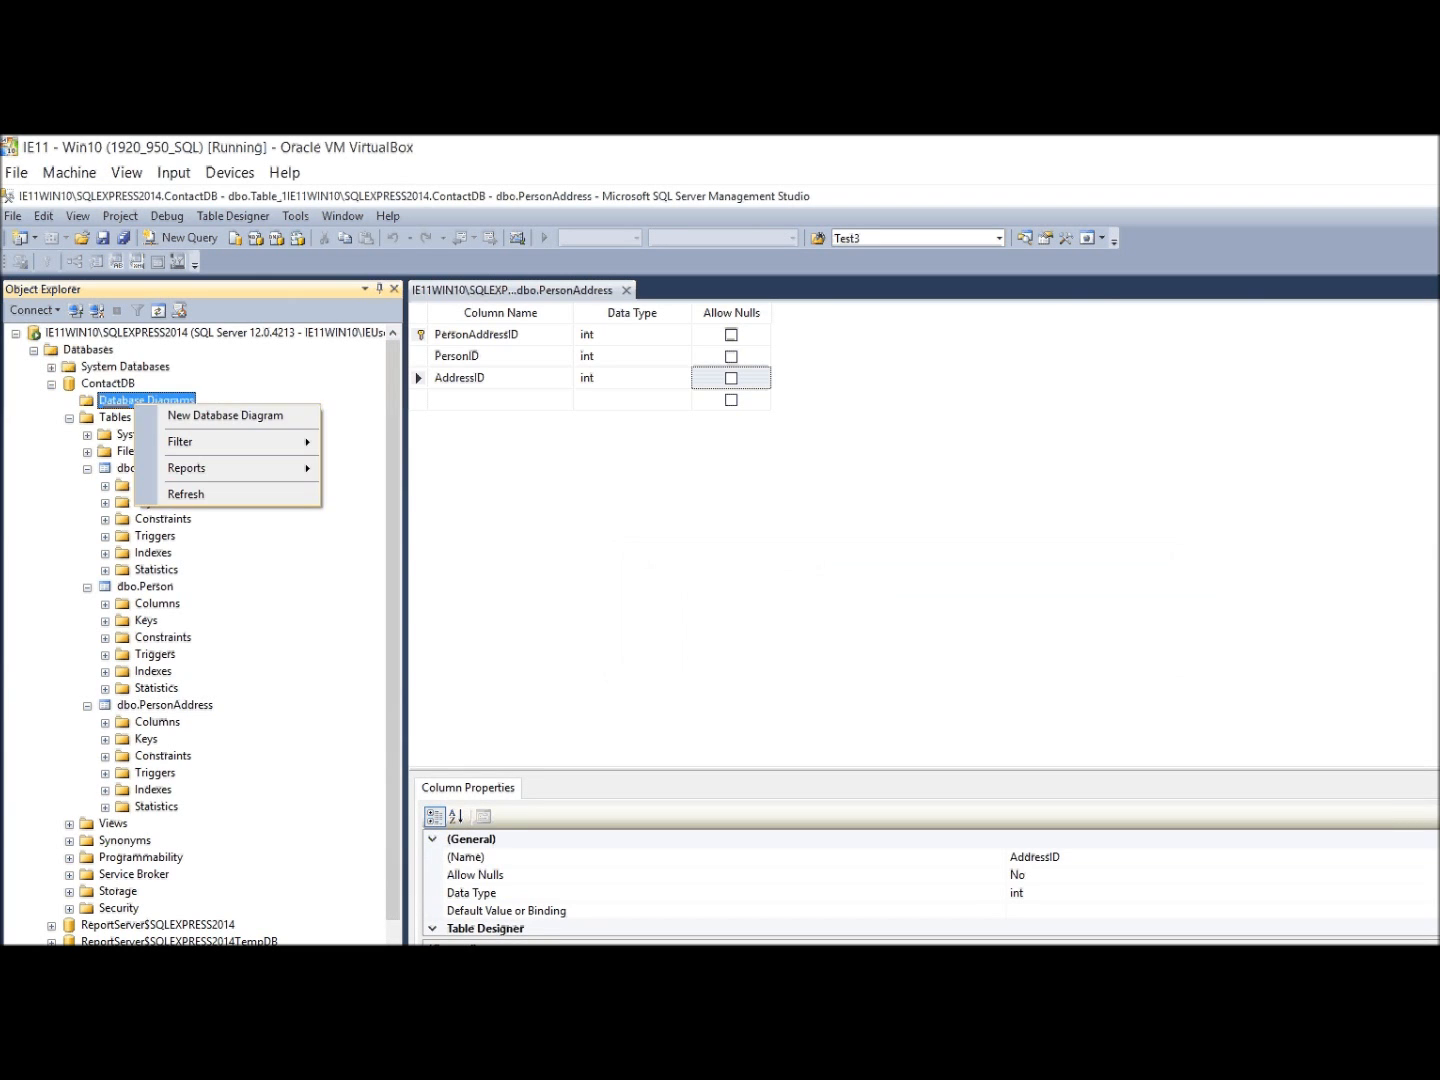
{"action": "left_click", "coordinate": [240, 415]}
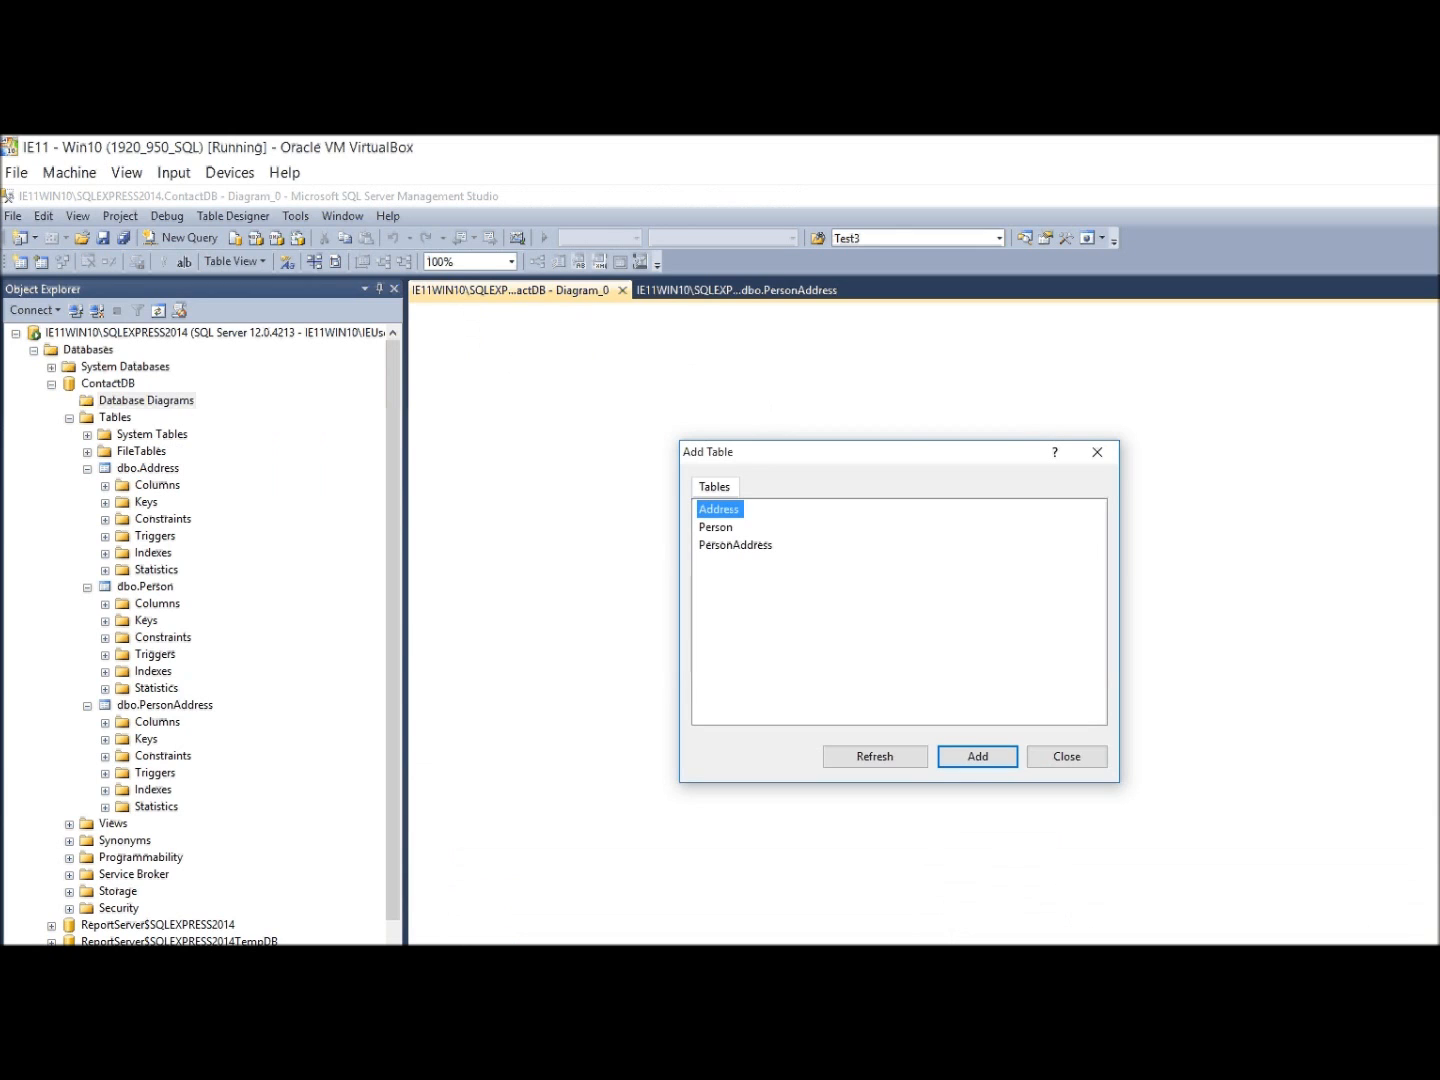
{"action": "left_click", "coordinate": [735, 545], "text": "shift"}
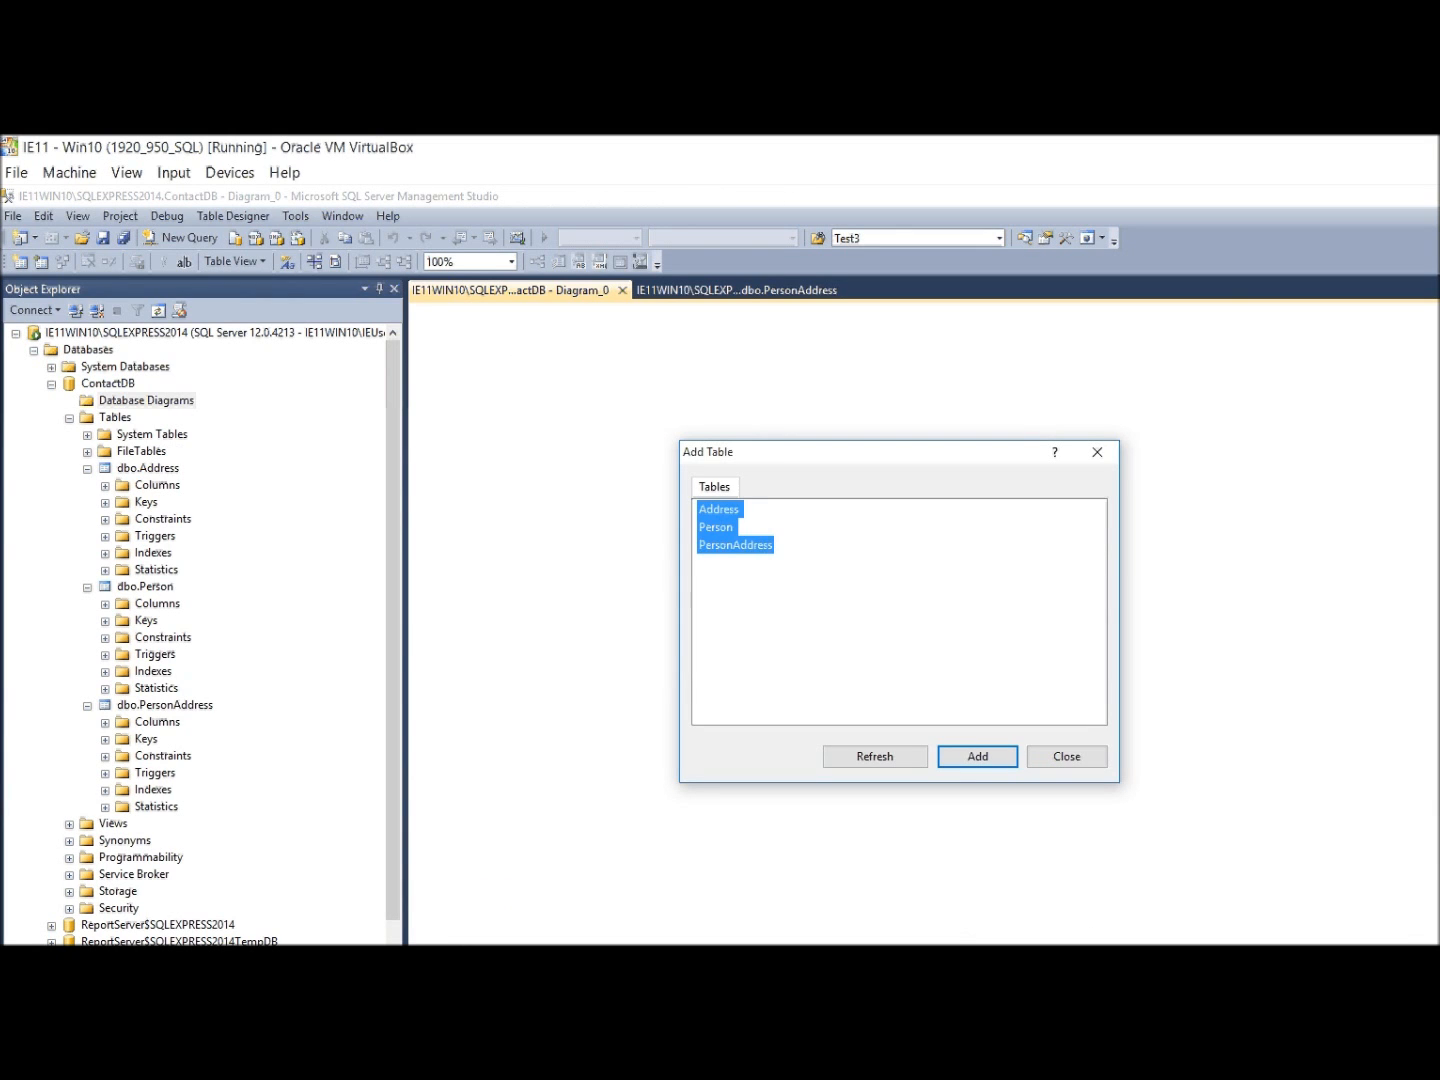
{"action": "left_click", "coordinate": [978, 757]}
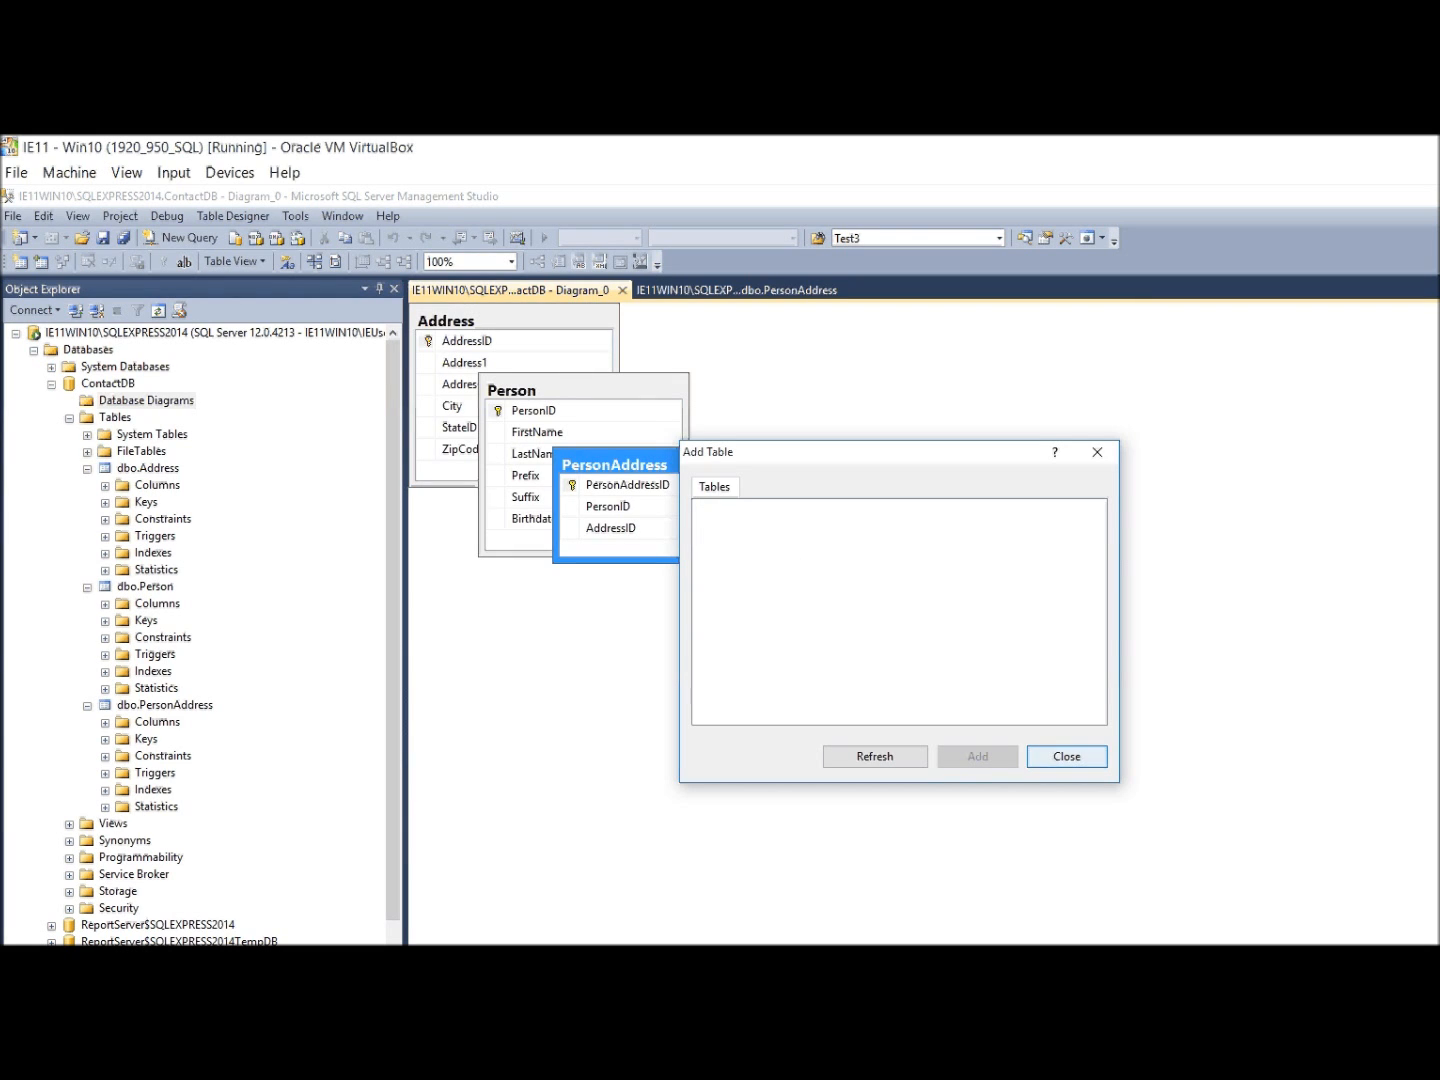
{"action": "left_click", "coordinate": [1067, 757]}
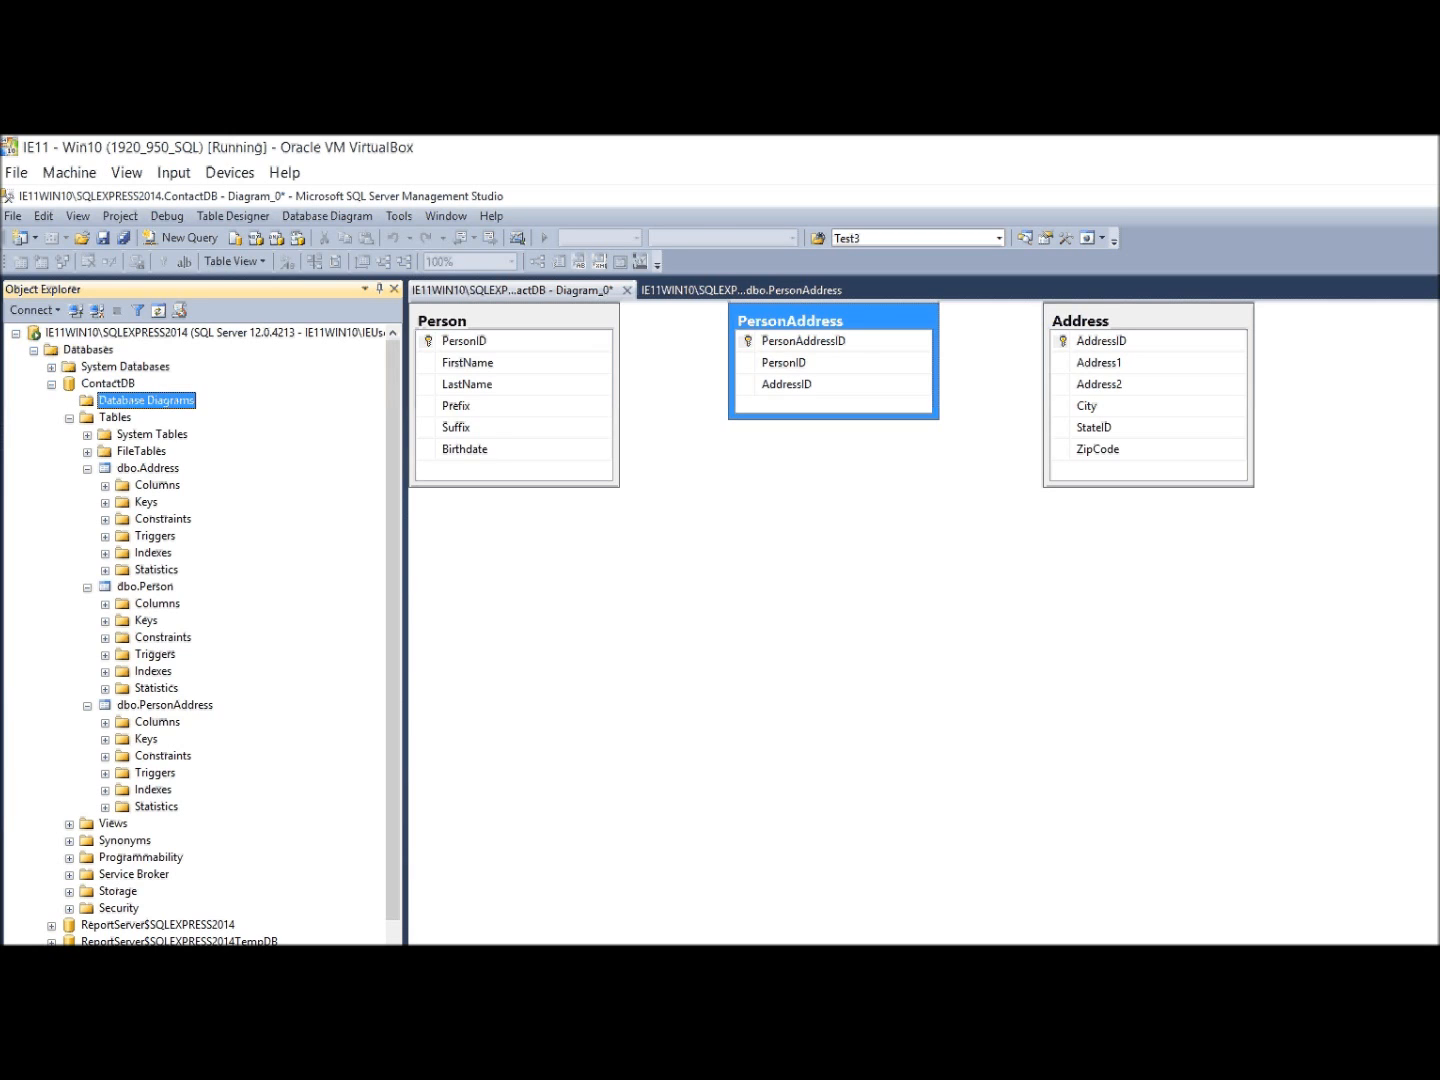
Step: Create a foreign key relationship in the diagram from Person's PersonID to PersonID in PersonAddress, accepting the proposed name and columns
{"action": "left_click", "coordinate": [464, 341]}
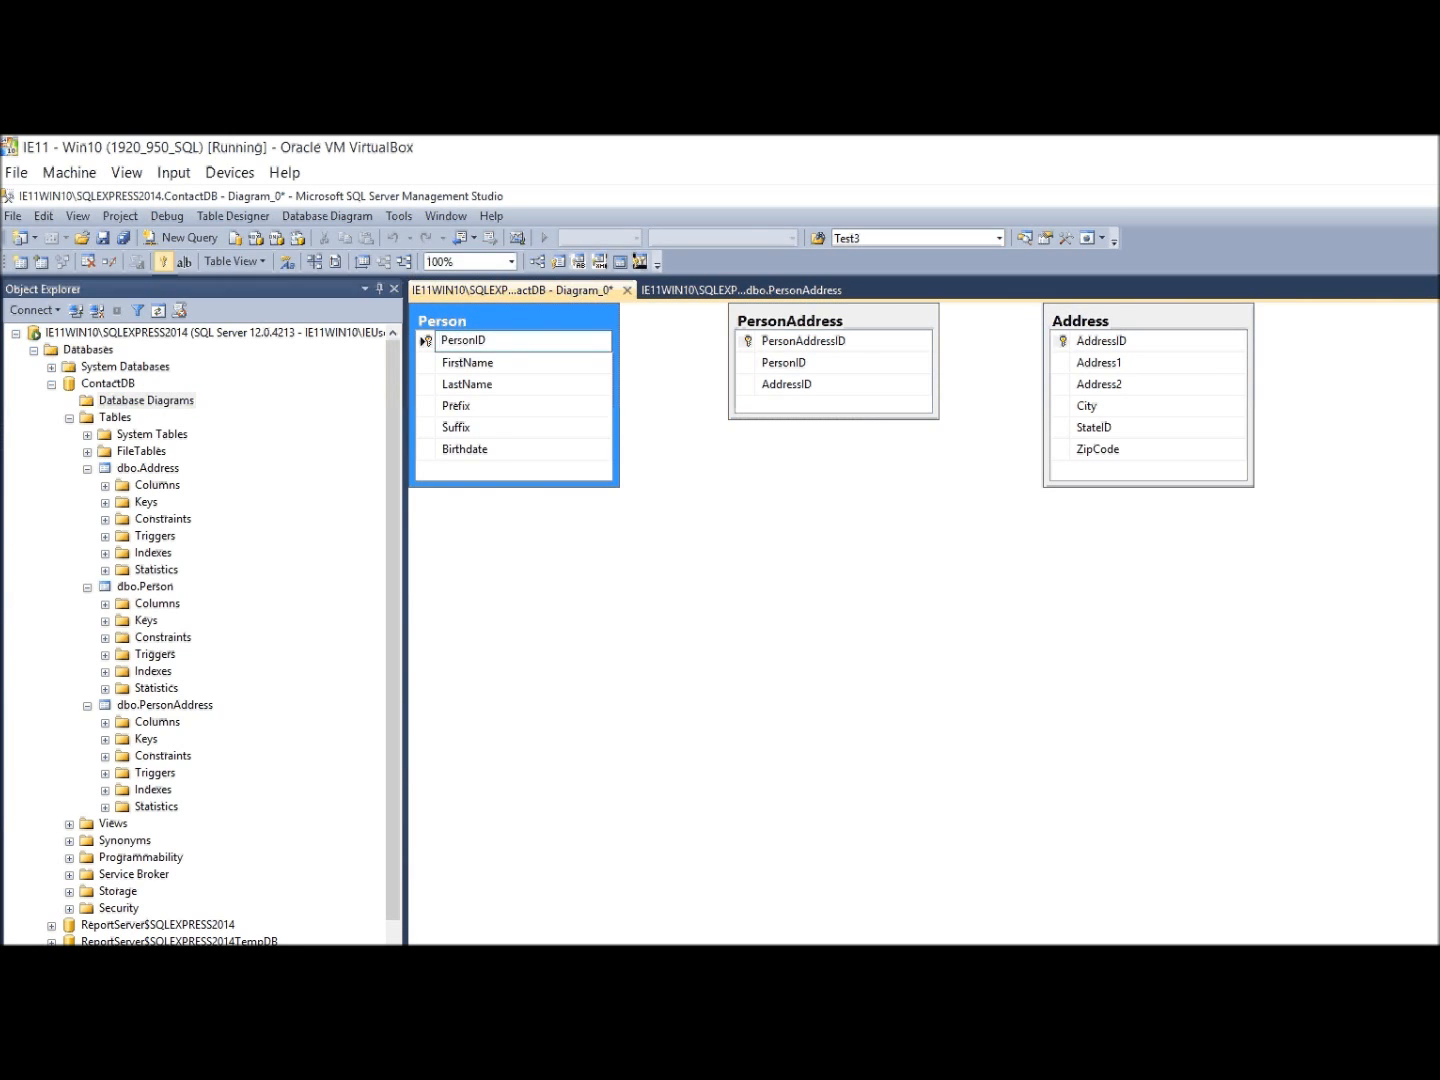
{"action": "left_click", "coordinate": [424, 341]}
{"action": "left_click_drag", "start_coordinate": [424, 341], "coordinate": [728, 362]}
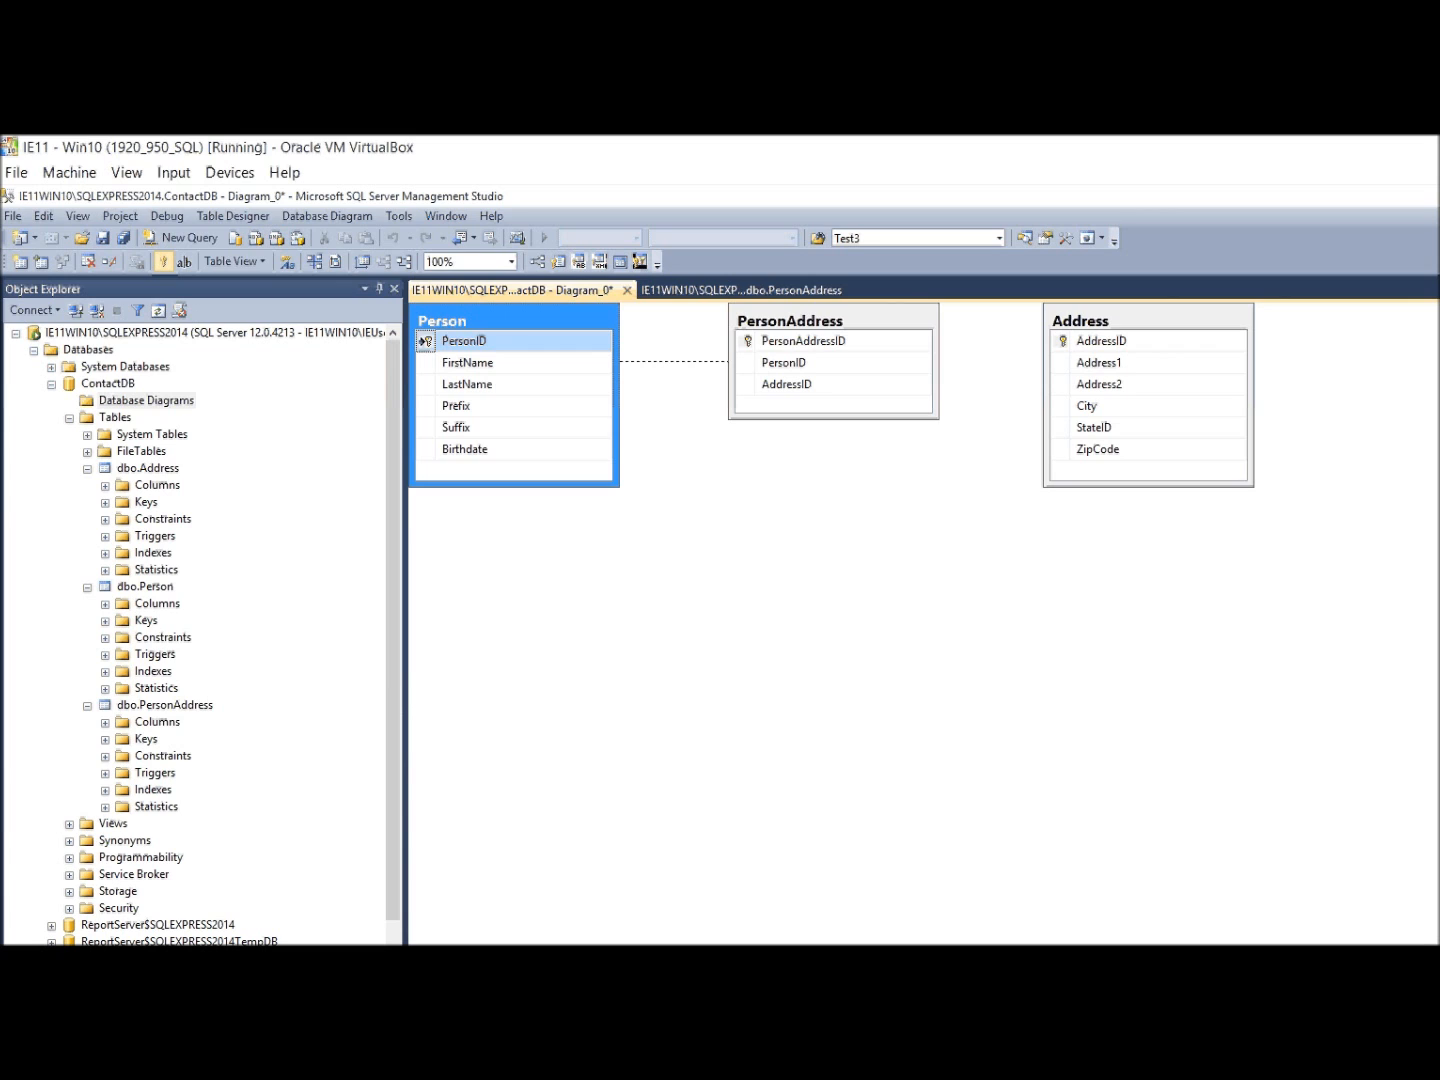
{"action": "left_click_drag", "start_coordinate": [728, 362], "coordinate": [784, 362]}
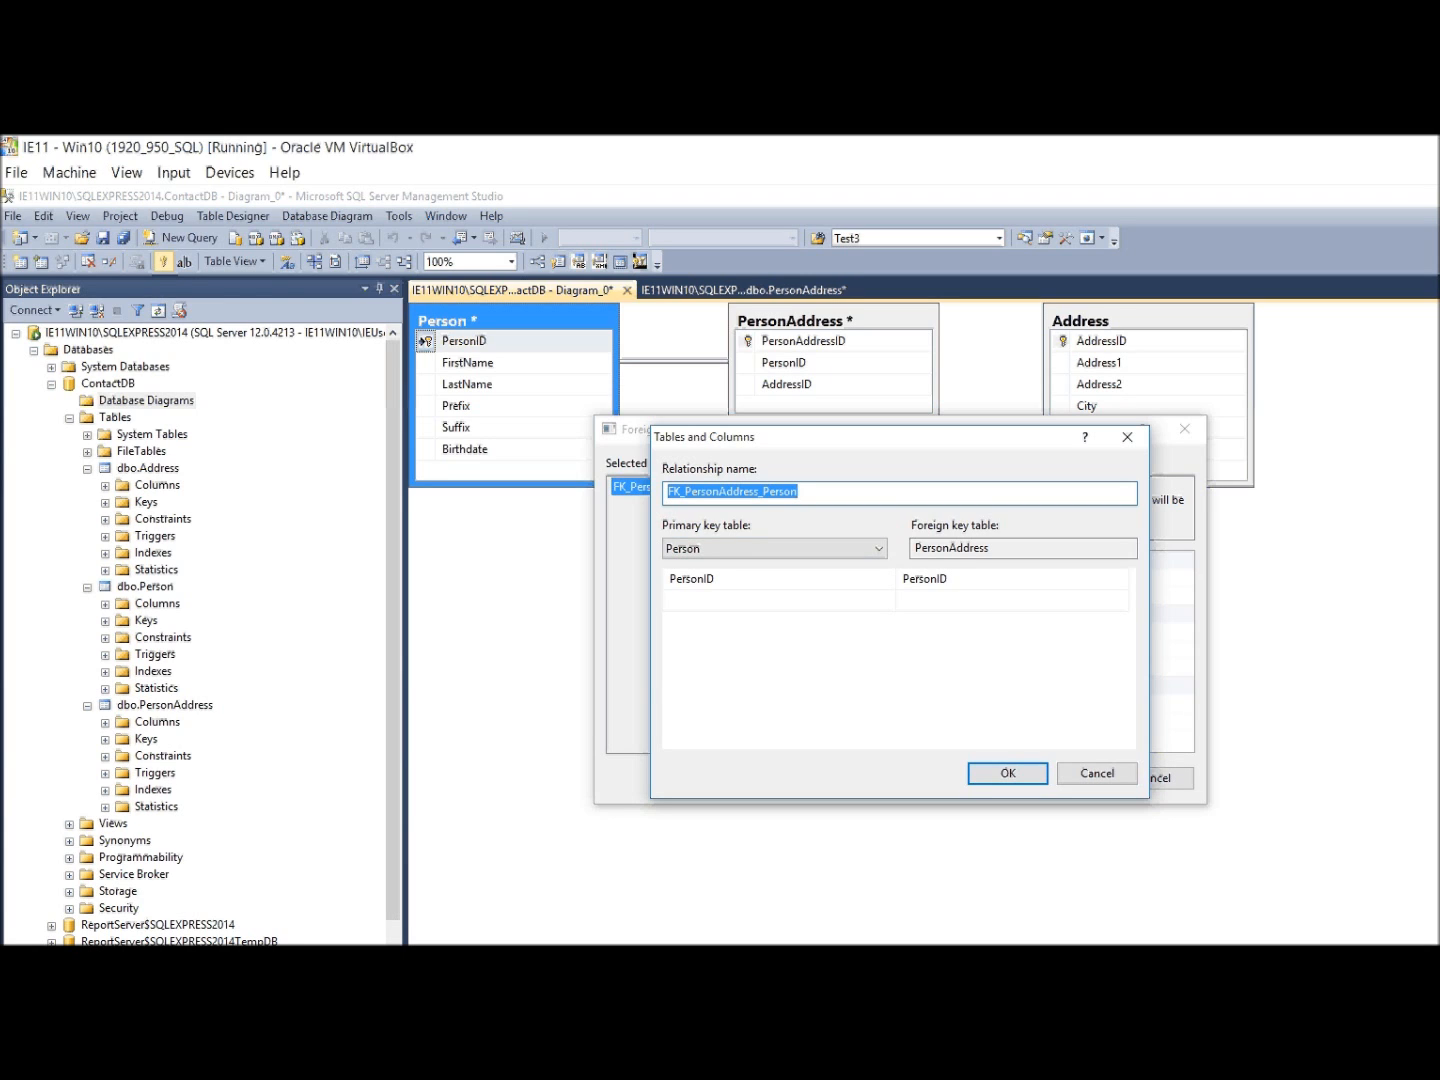
{"action": "key", "text": "Return"}
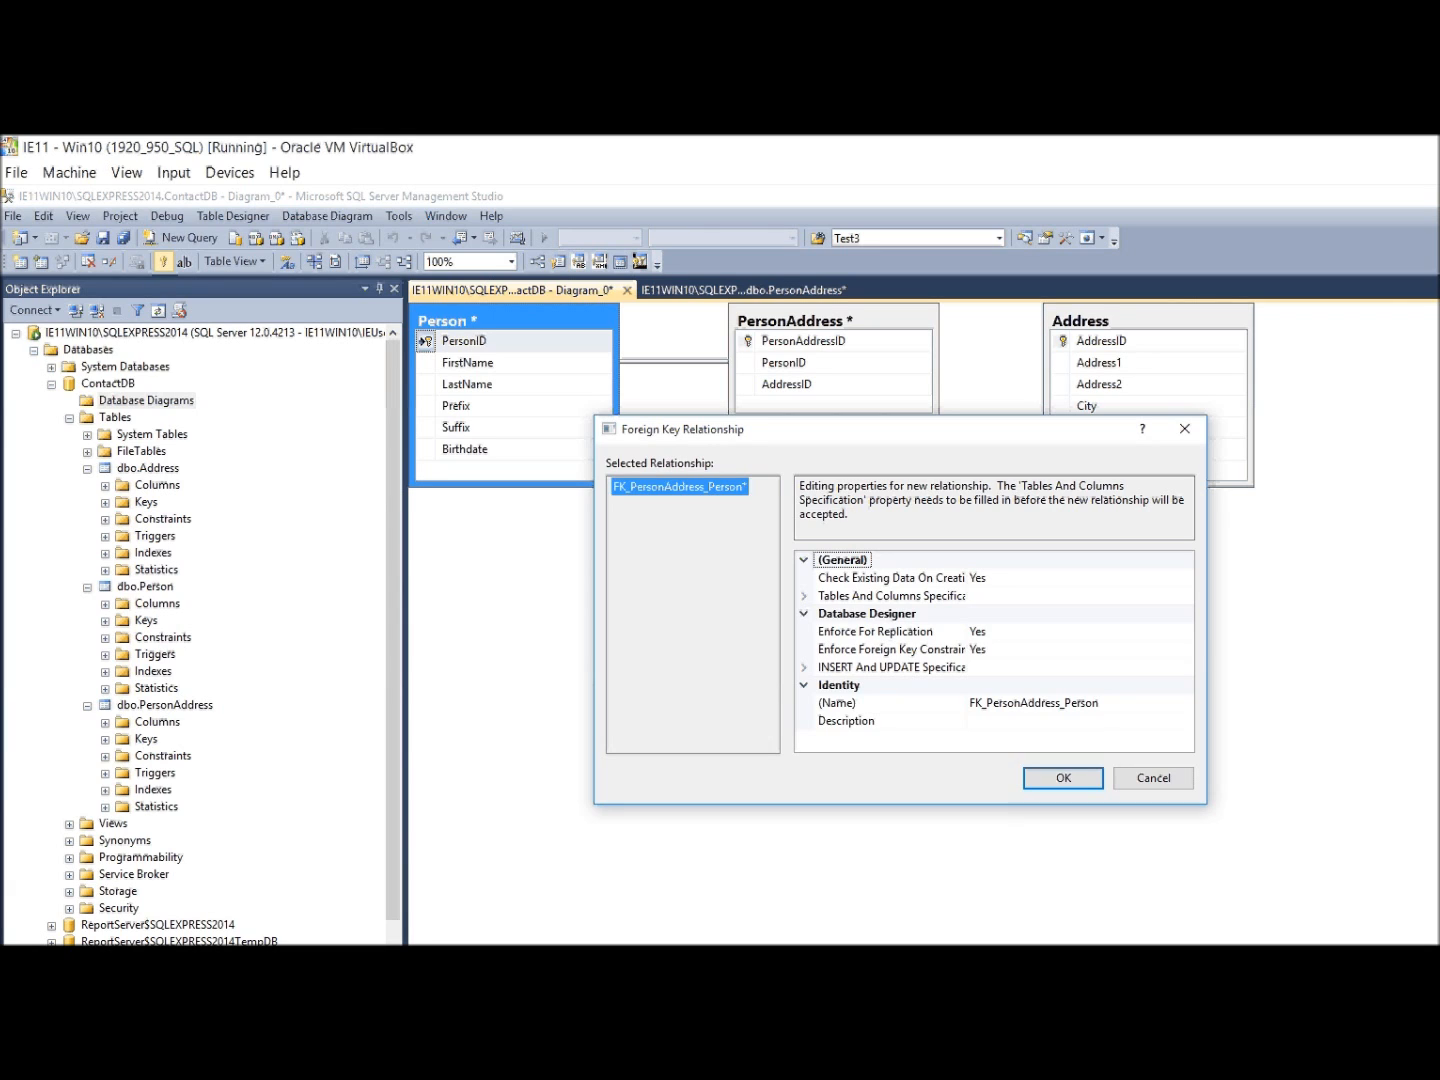
Step: Review the foreign key's column specification and delete rule options, and accept the relationship with Delete Rule kept at No Action
{"action": "left_click_drag", "start_coordinate": [967, 632], "coordinate": [1097, 632]}
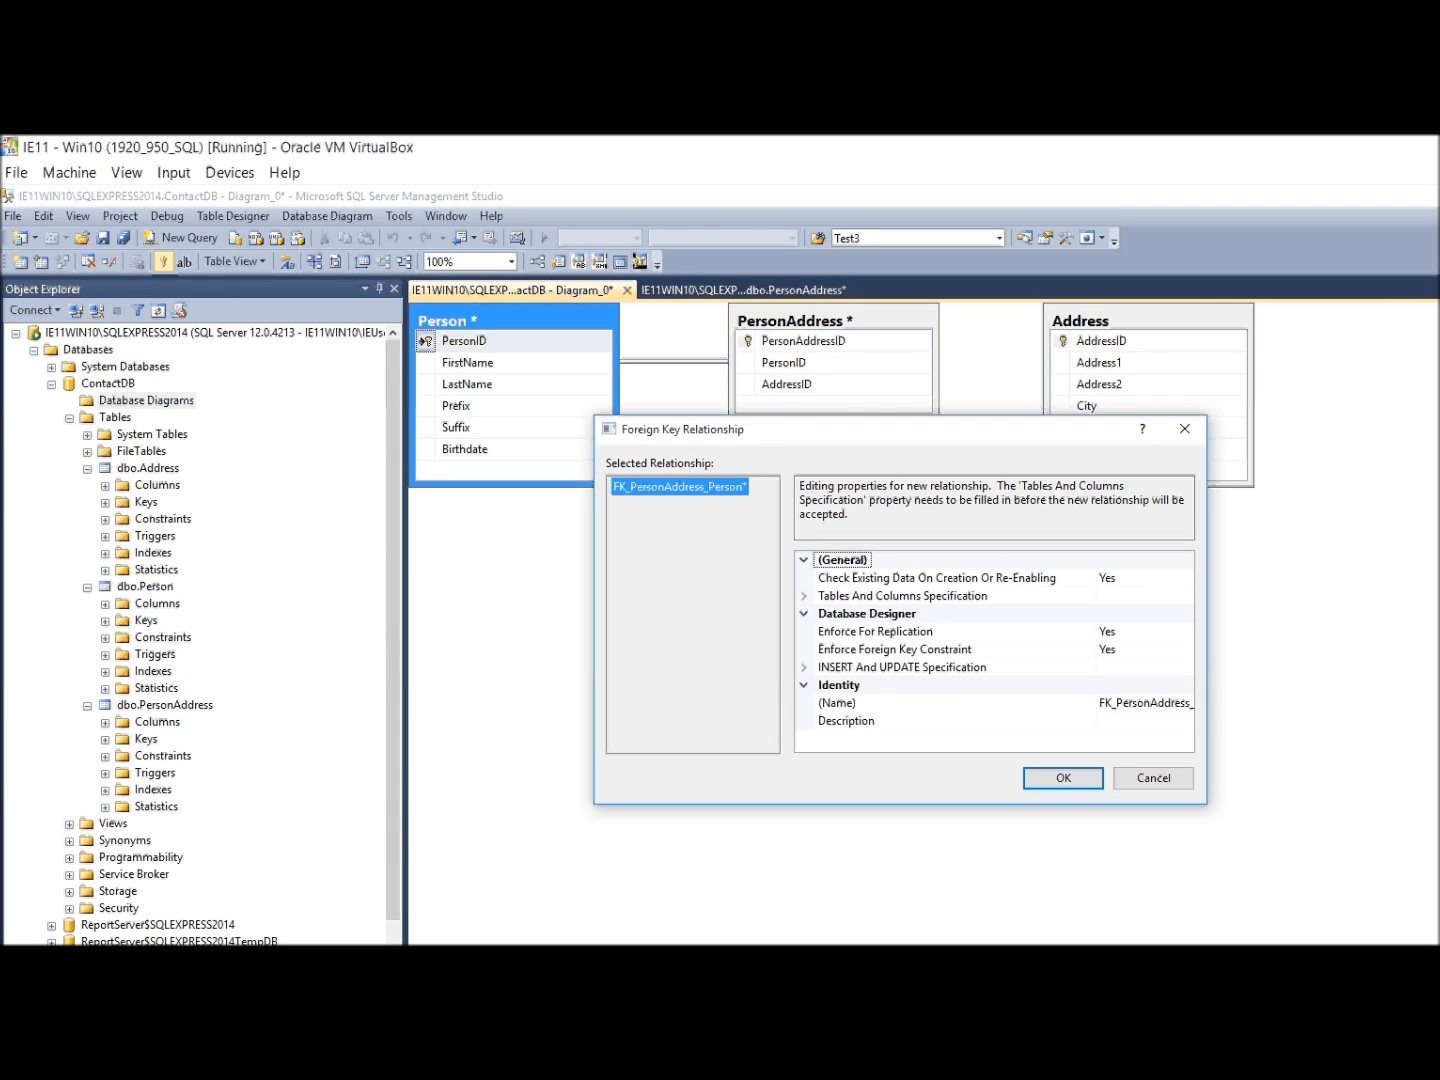
{"action": "left_click", "coordinate": [804, 596]}
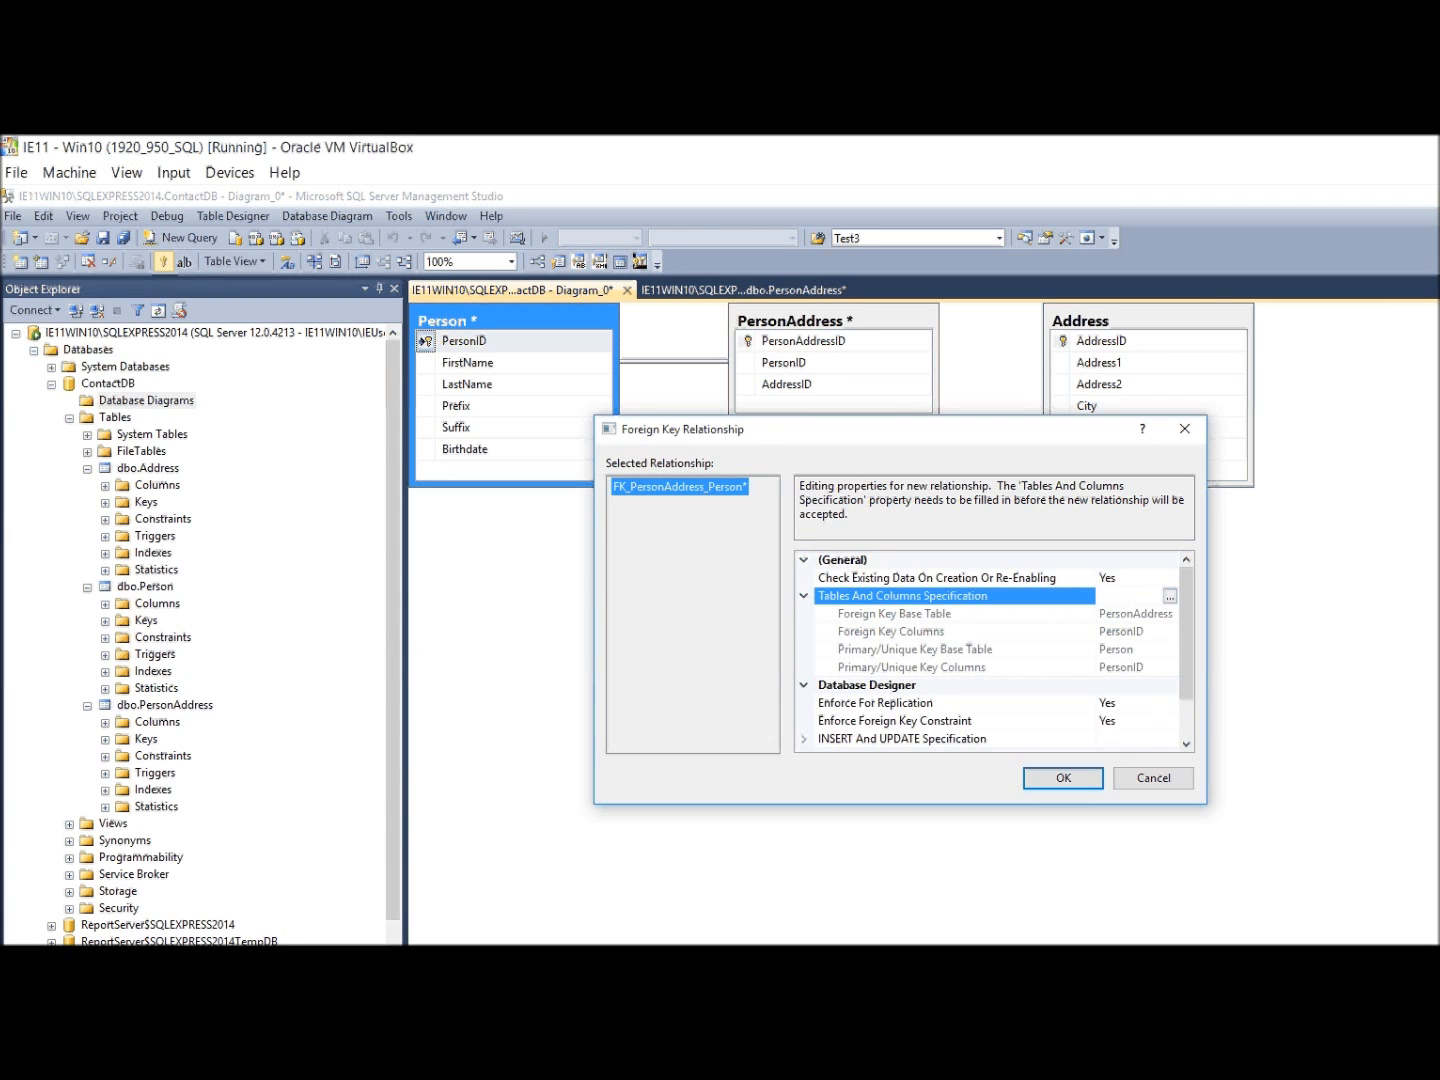
{"action": "left_click", "coordinate": [804, 596]}
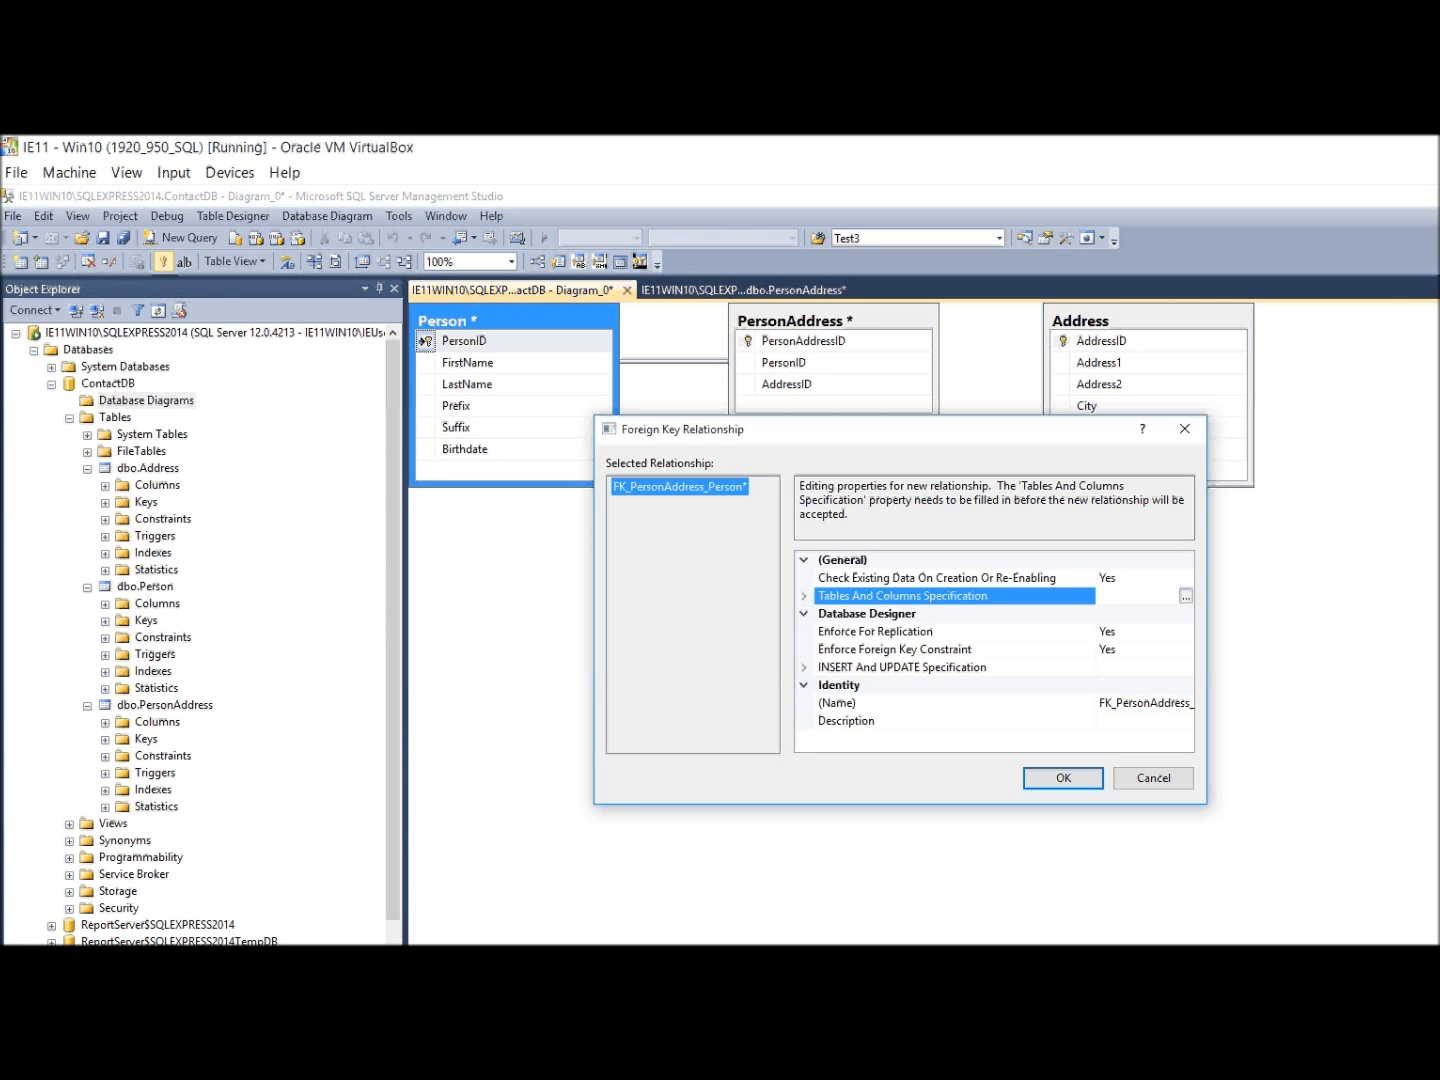
{"action": "left_click", "coordinate": [804, 667]}
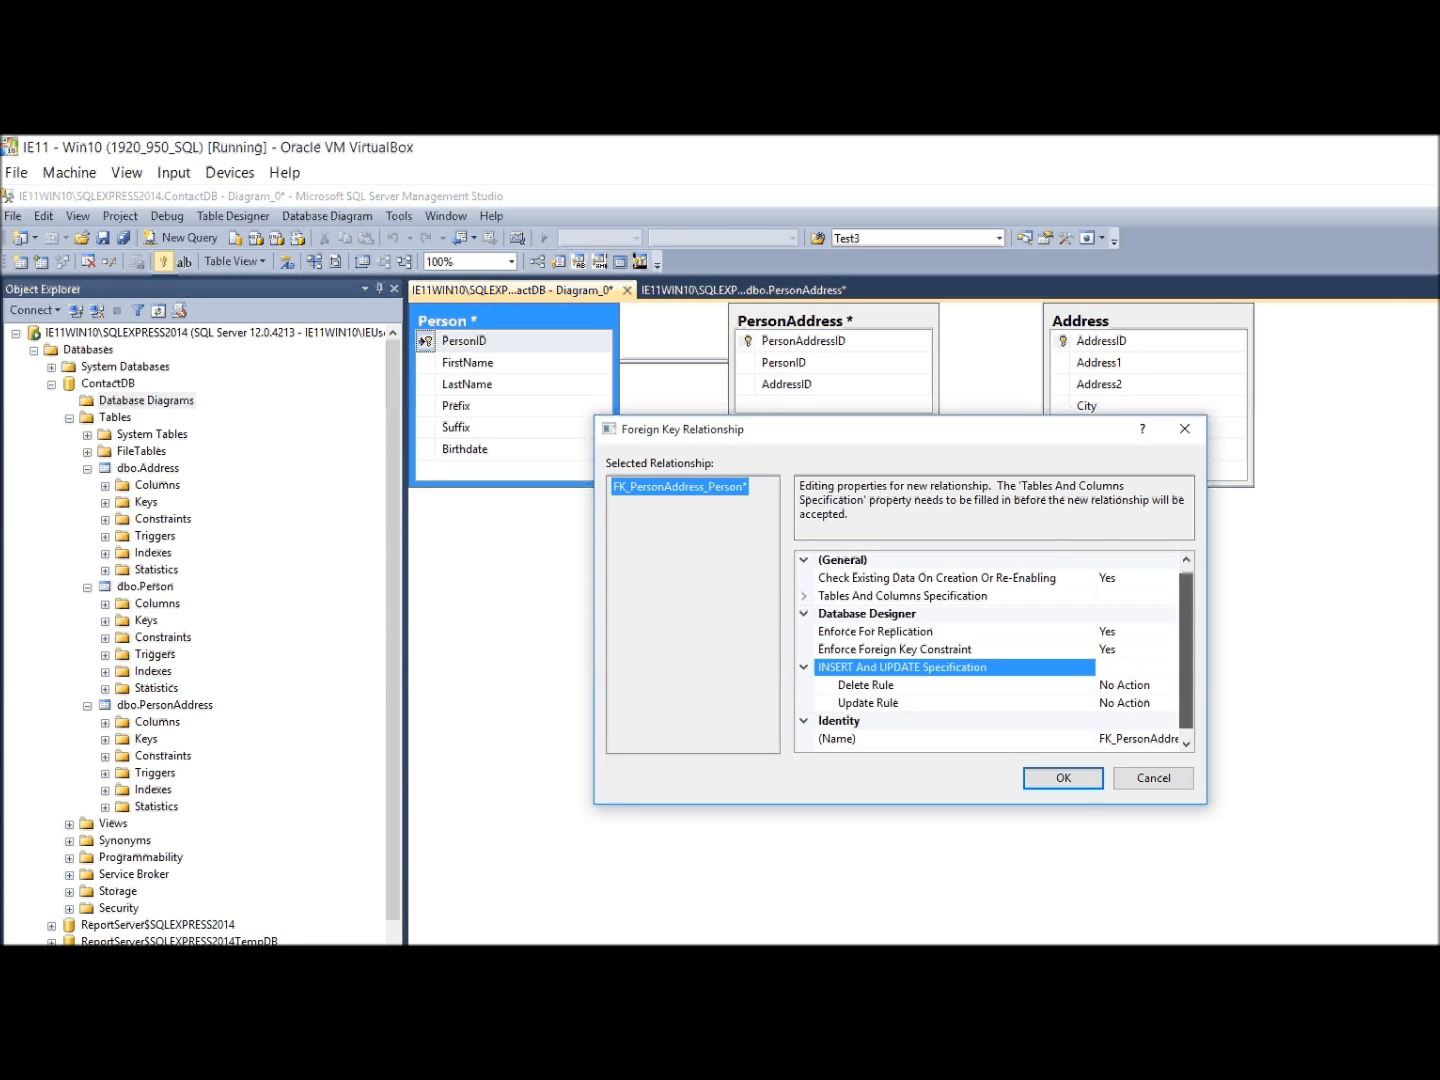
{"action": "scroll", "coordinate": [995, 650], "scroll_direction": "down", "scroll_amount": 1}
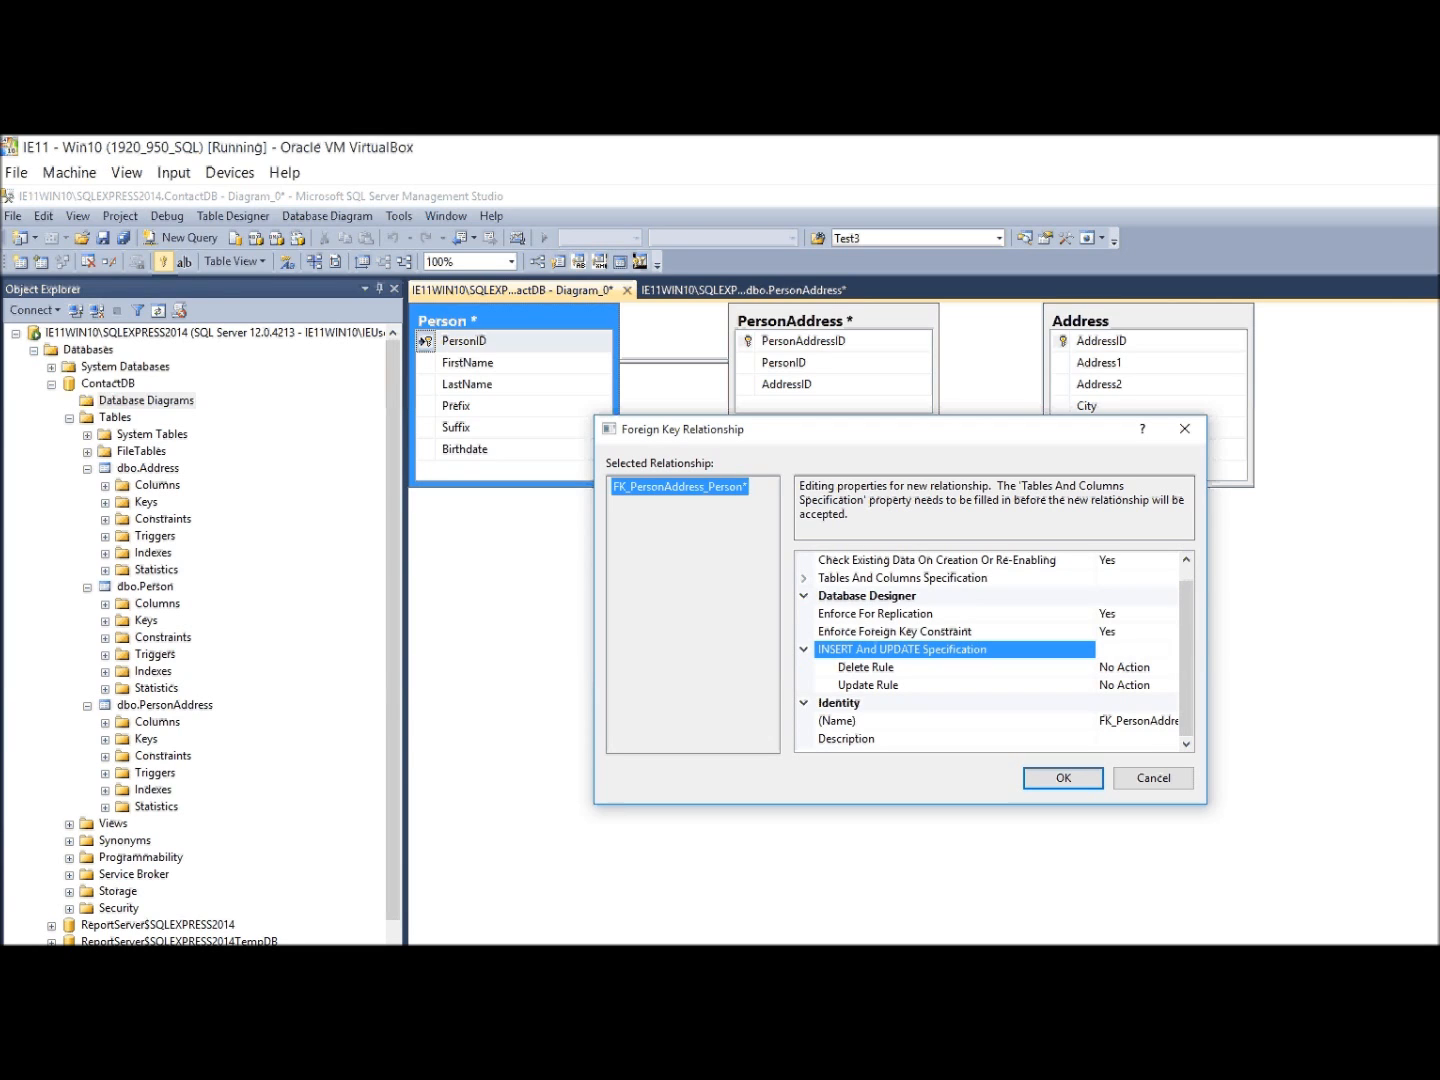
{"action": "left_click", "coordinate": [1124, 668]}
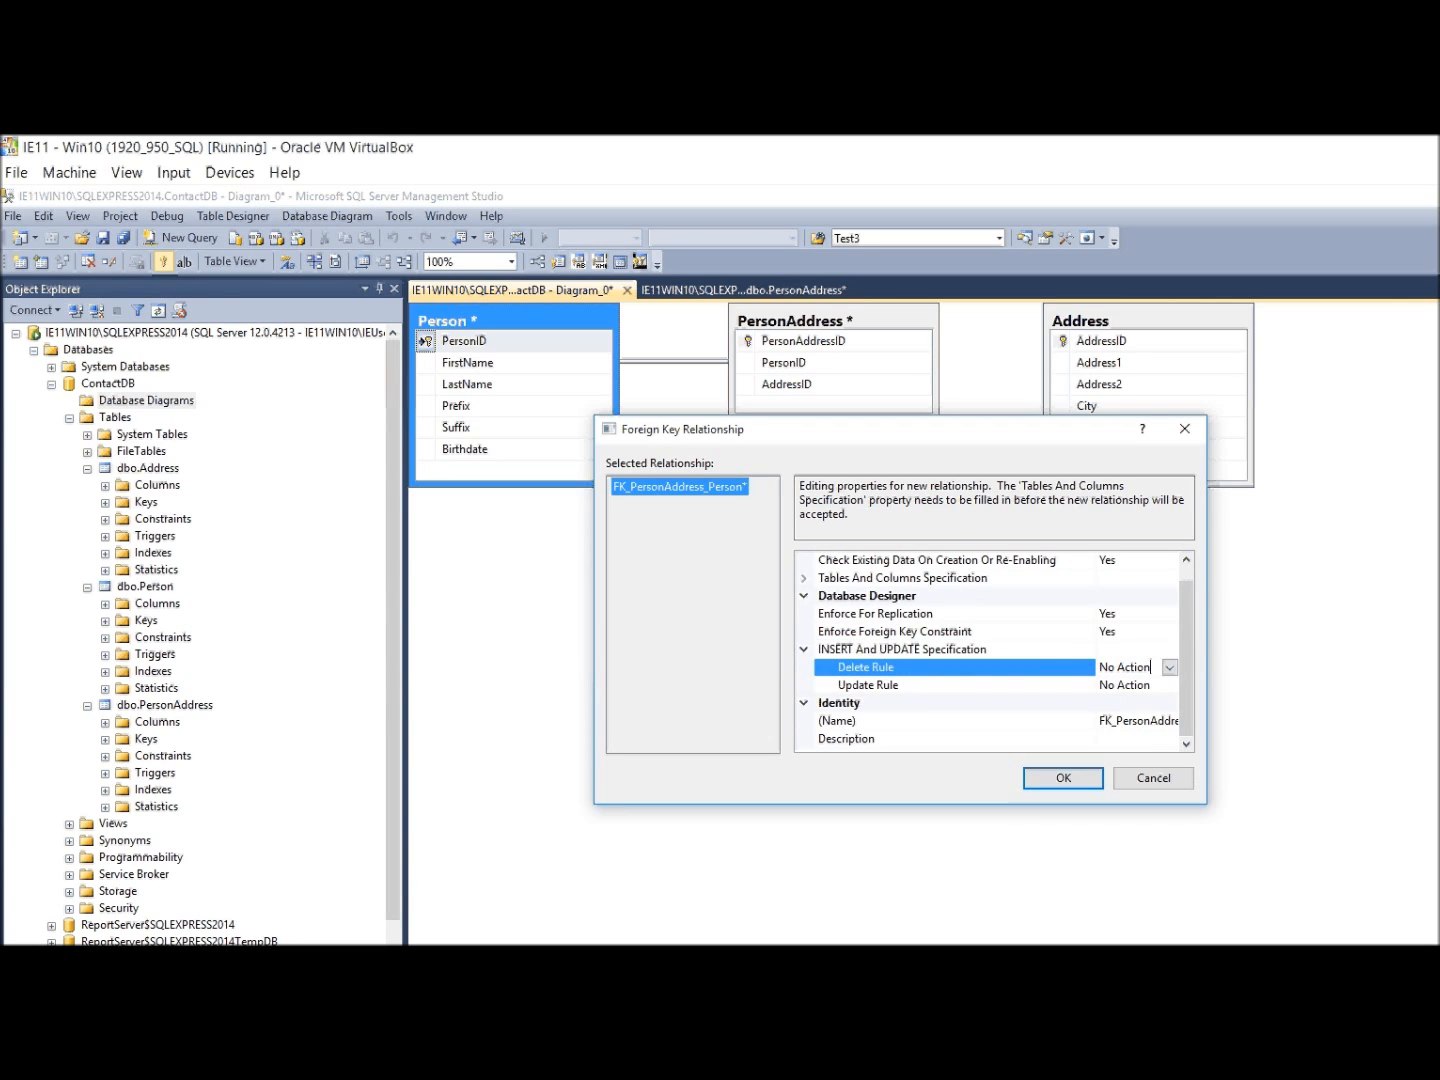
{"action": "left_click", "coordinate": [1169, 668]}
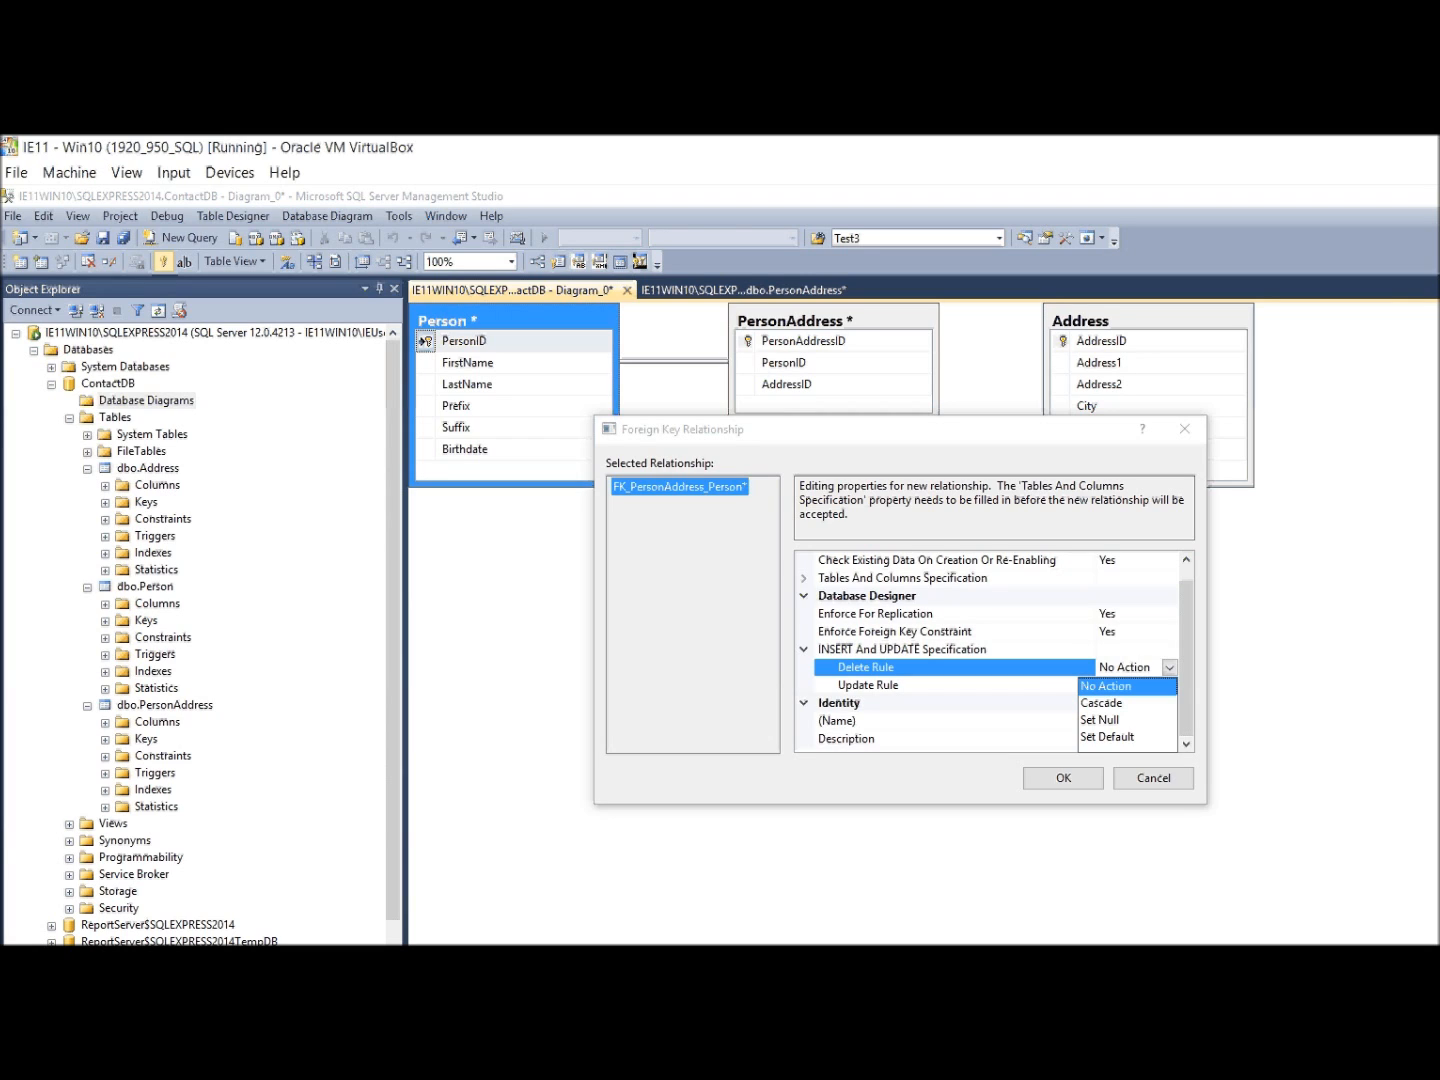
{"action": "key", "text": "Escape"}
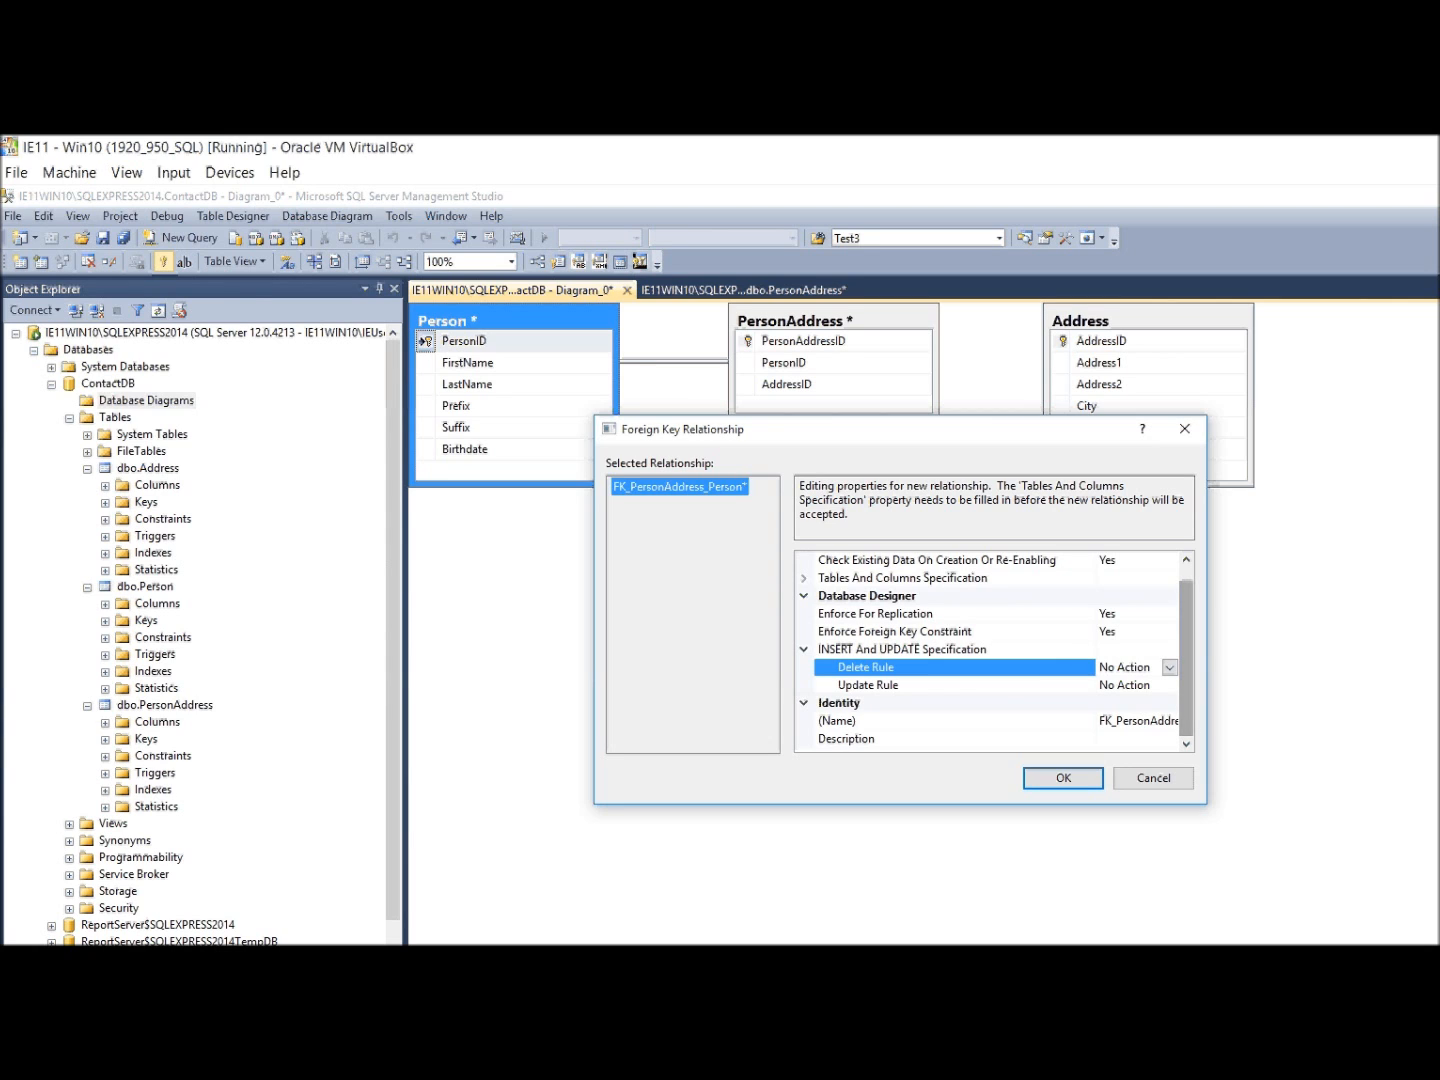
{"action": "key", "text": "Return"}
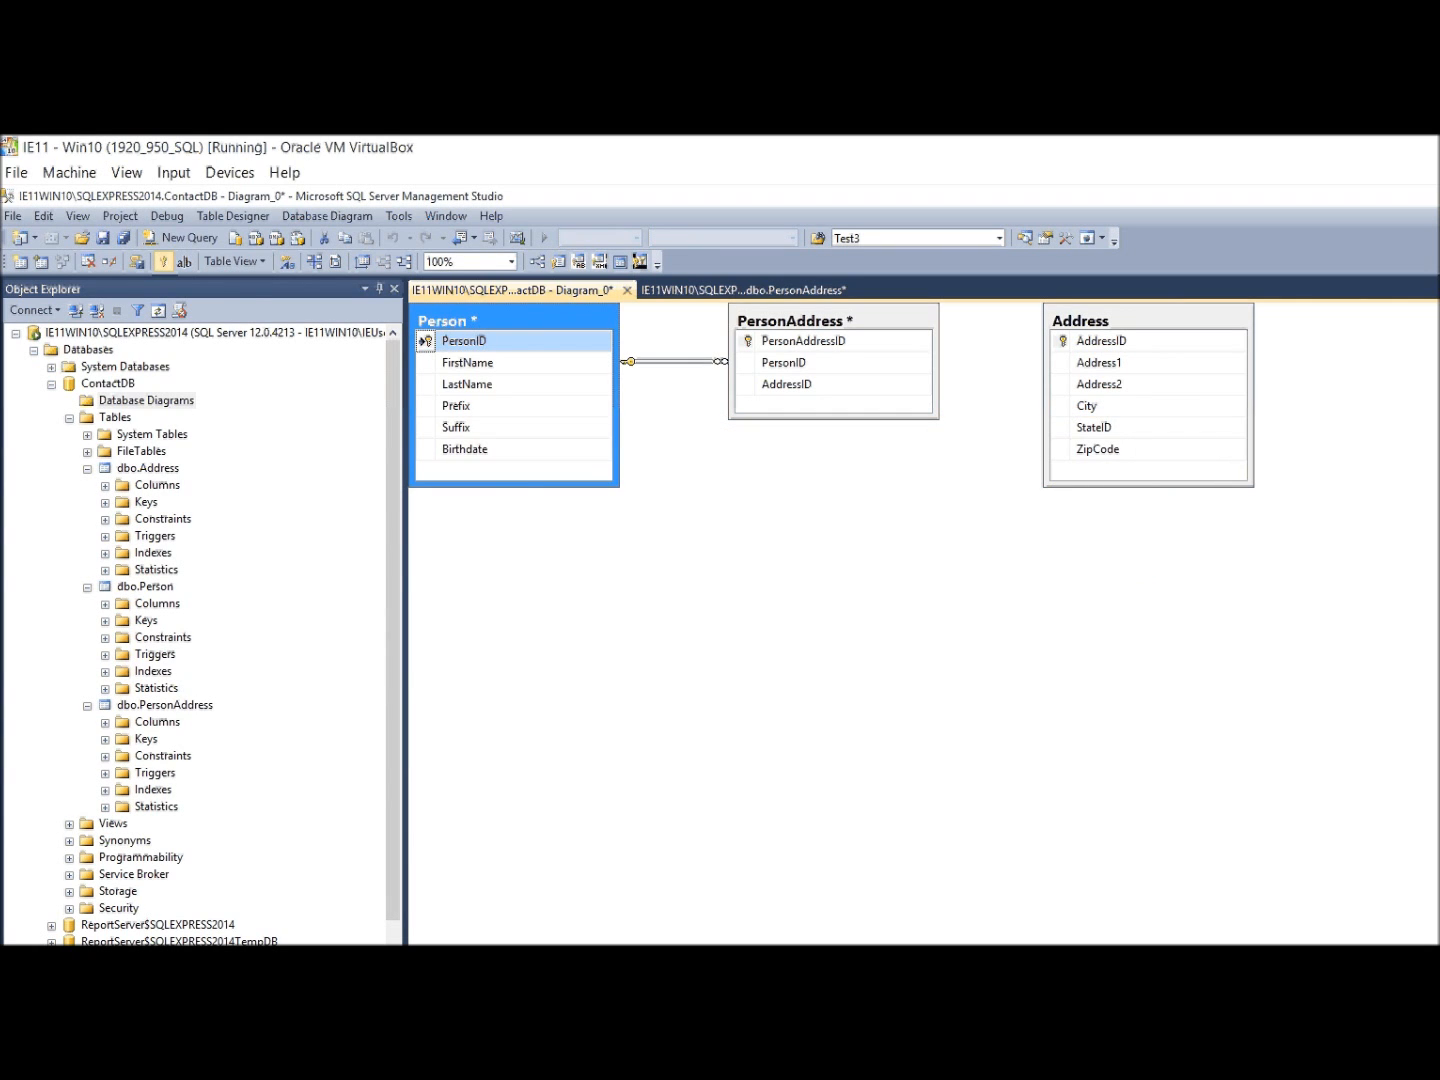
Step: Create a foreign key relationship from Address's AddressID to AddressID in PersonAddress, accepting the proposed name FK_PersonAddress_Address and default settings
{"action": "left_click", "coordinate": [1088, 341]}
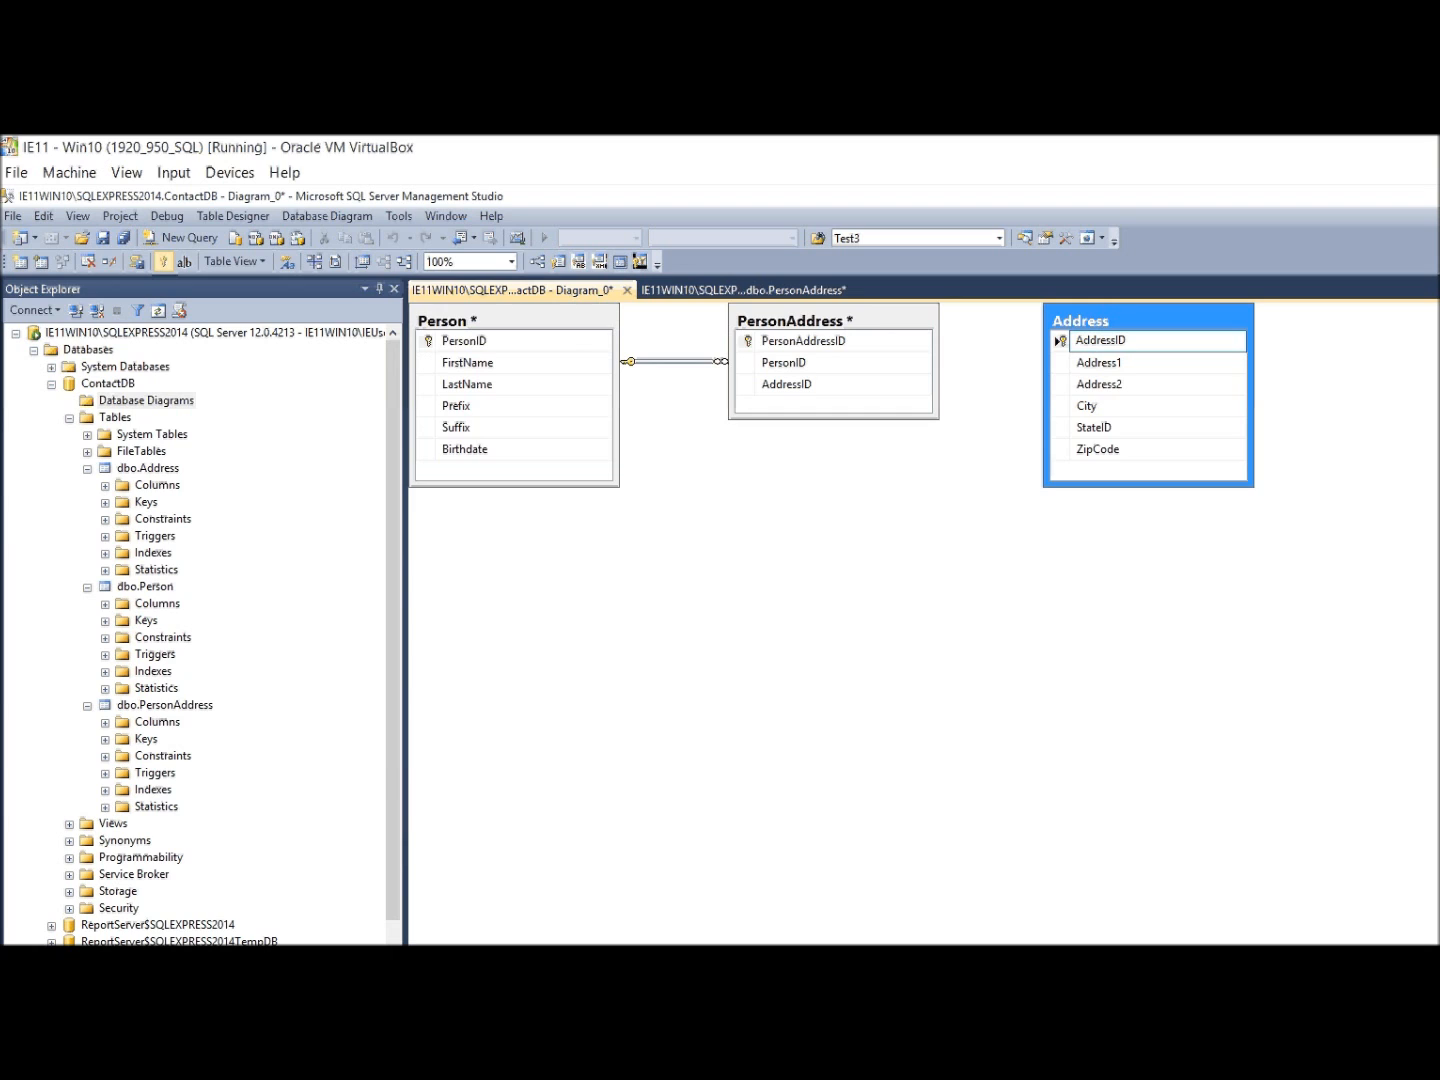
{"action": "left_click", "coordinate": [1061, 341]}
{"action": "left_click_drag", "start_coordinate": [1061, 341], "coordinate": [800, 384]}
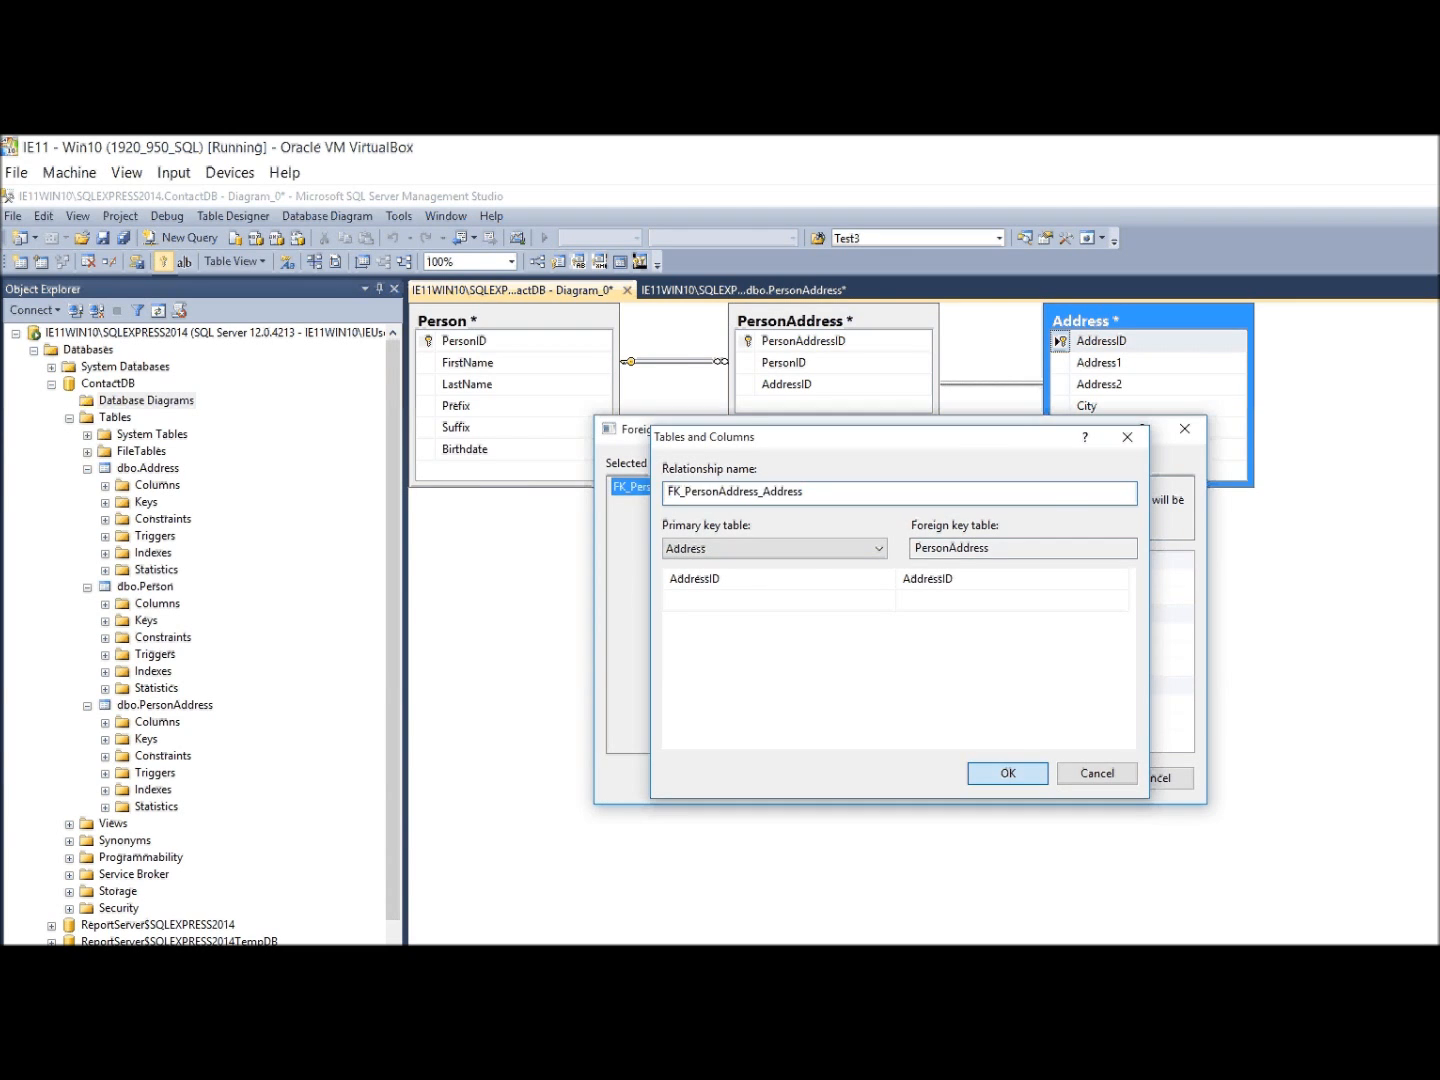
{"action": "key", "text": "Return"}
{"action": "key", "text": "Return"}
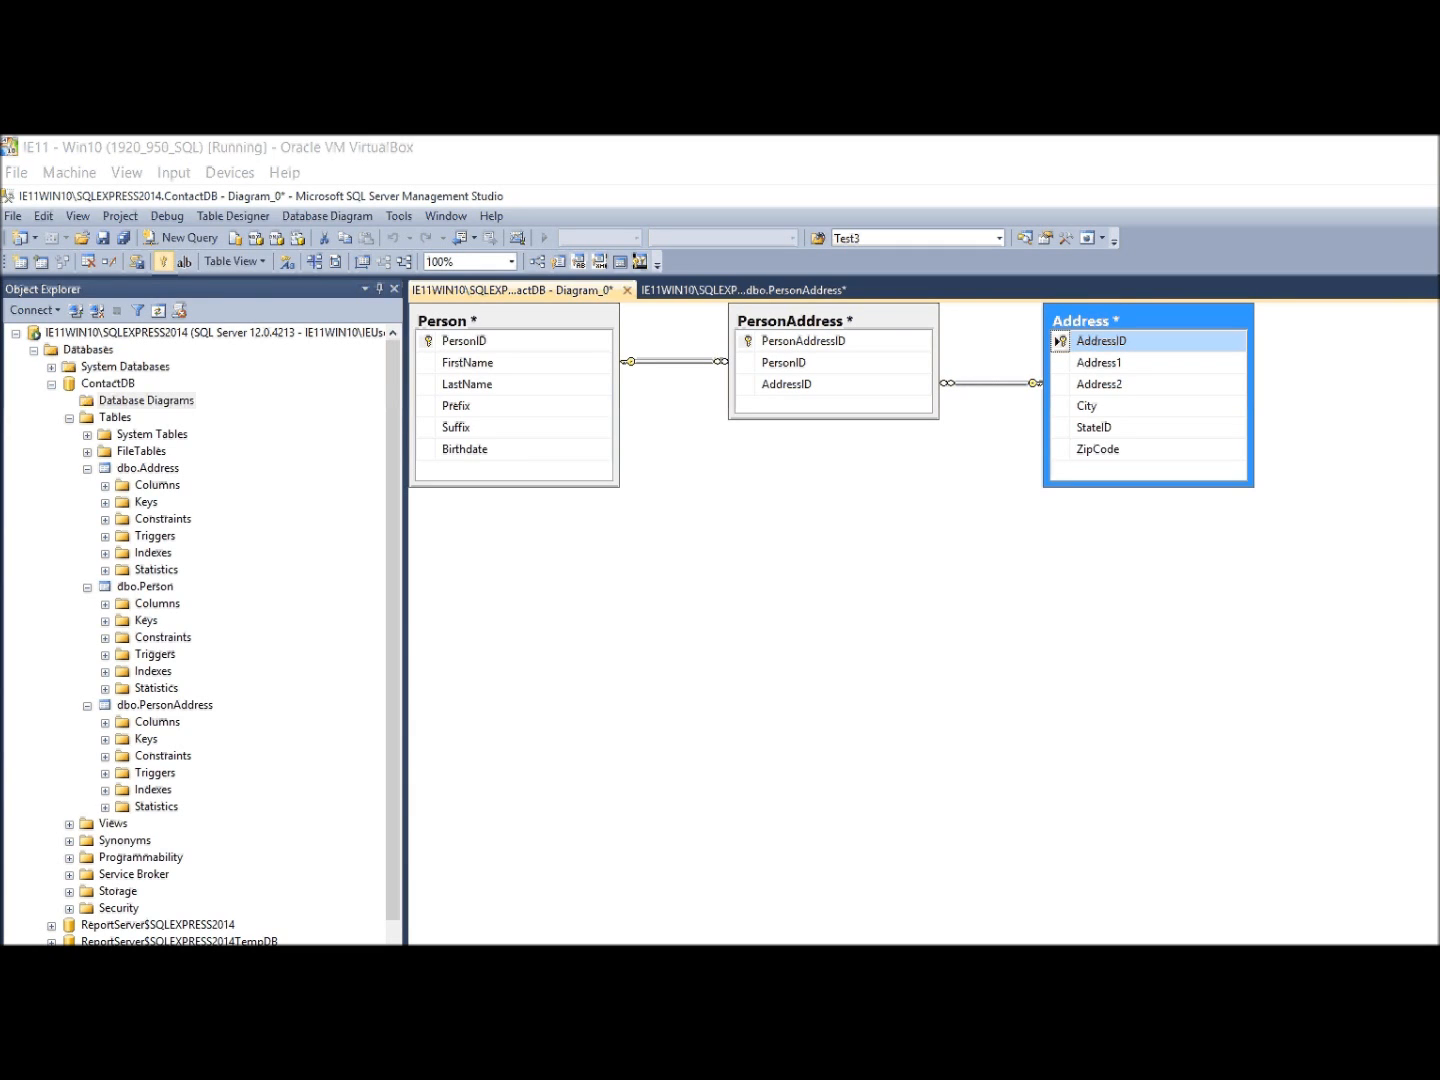
Step: Add a new table named State to the diagram with a non-null int column StateID as its primary key
{"action": "right_click", "coordinate": [728, 613]}
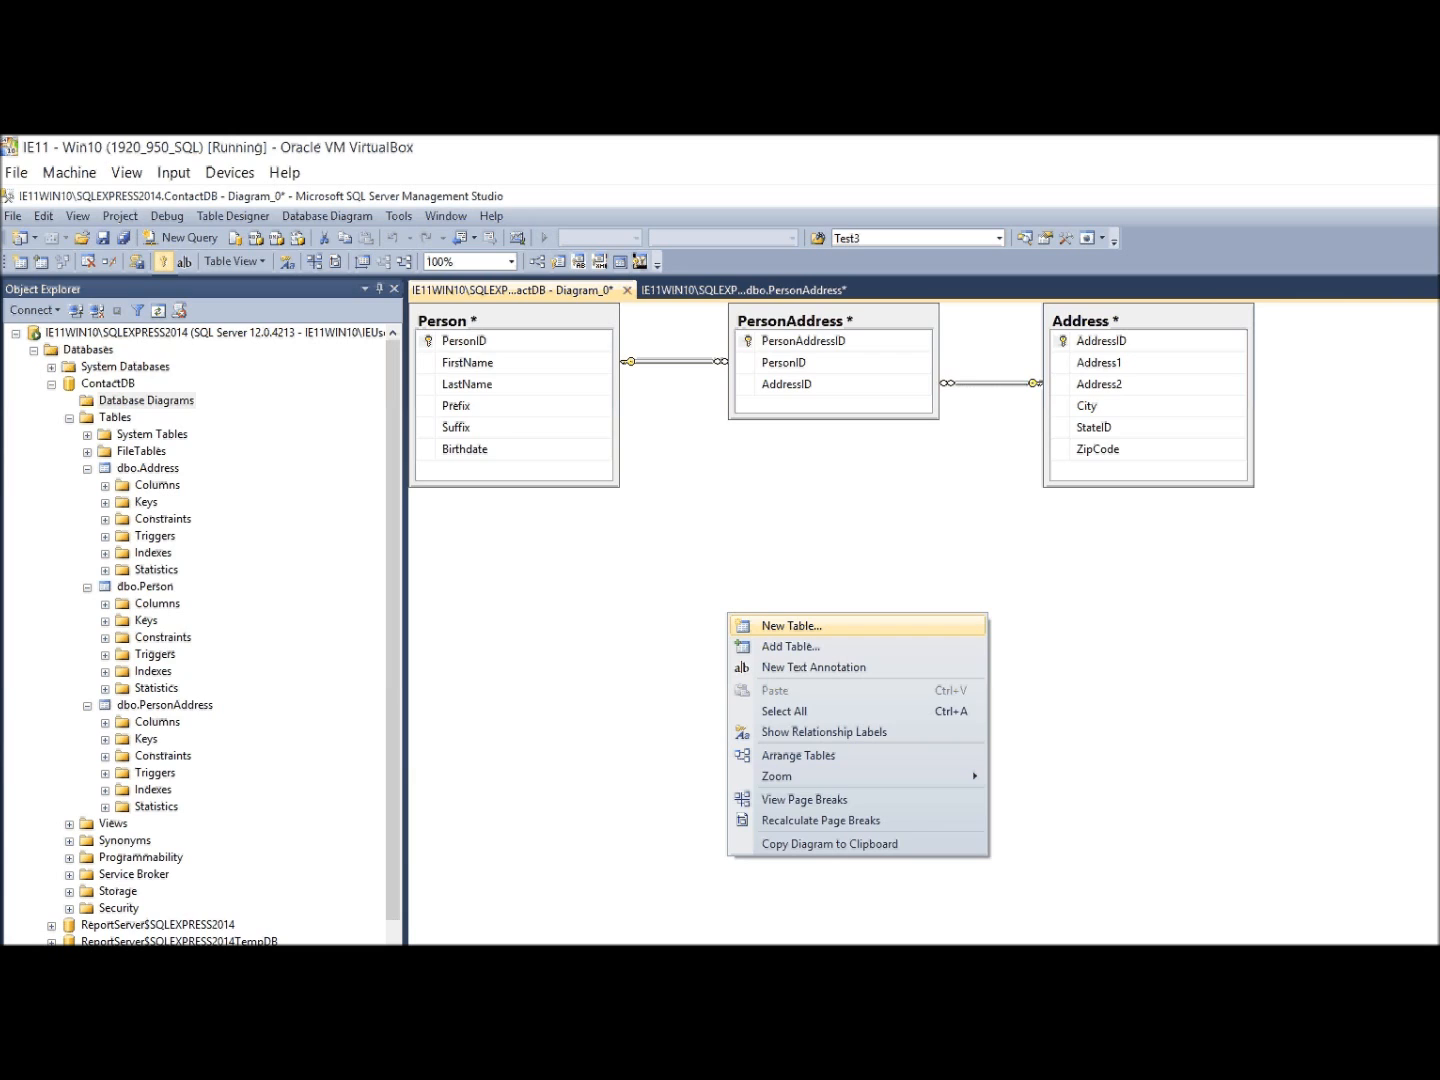
{"action": "left_click", "coordinate": [791, 625]}
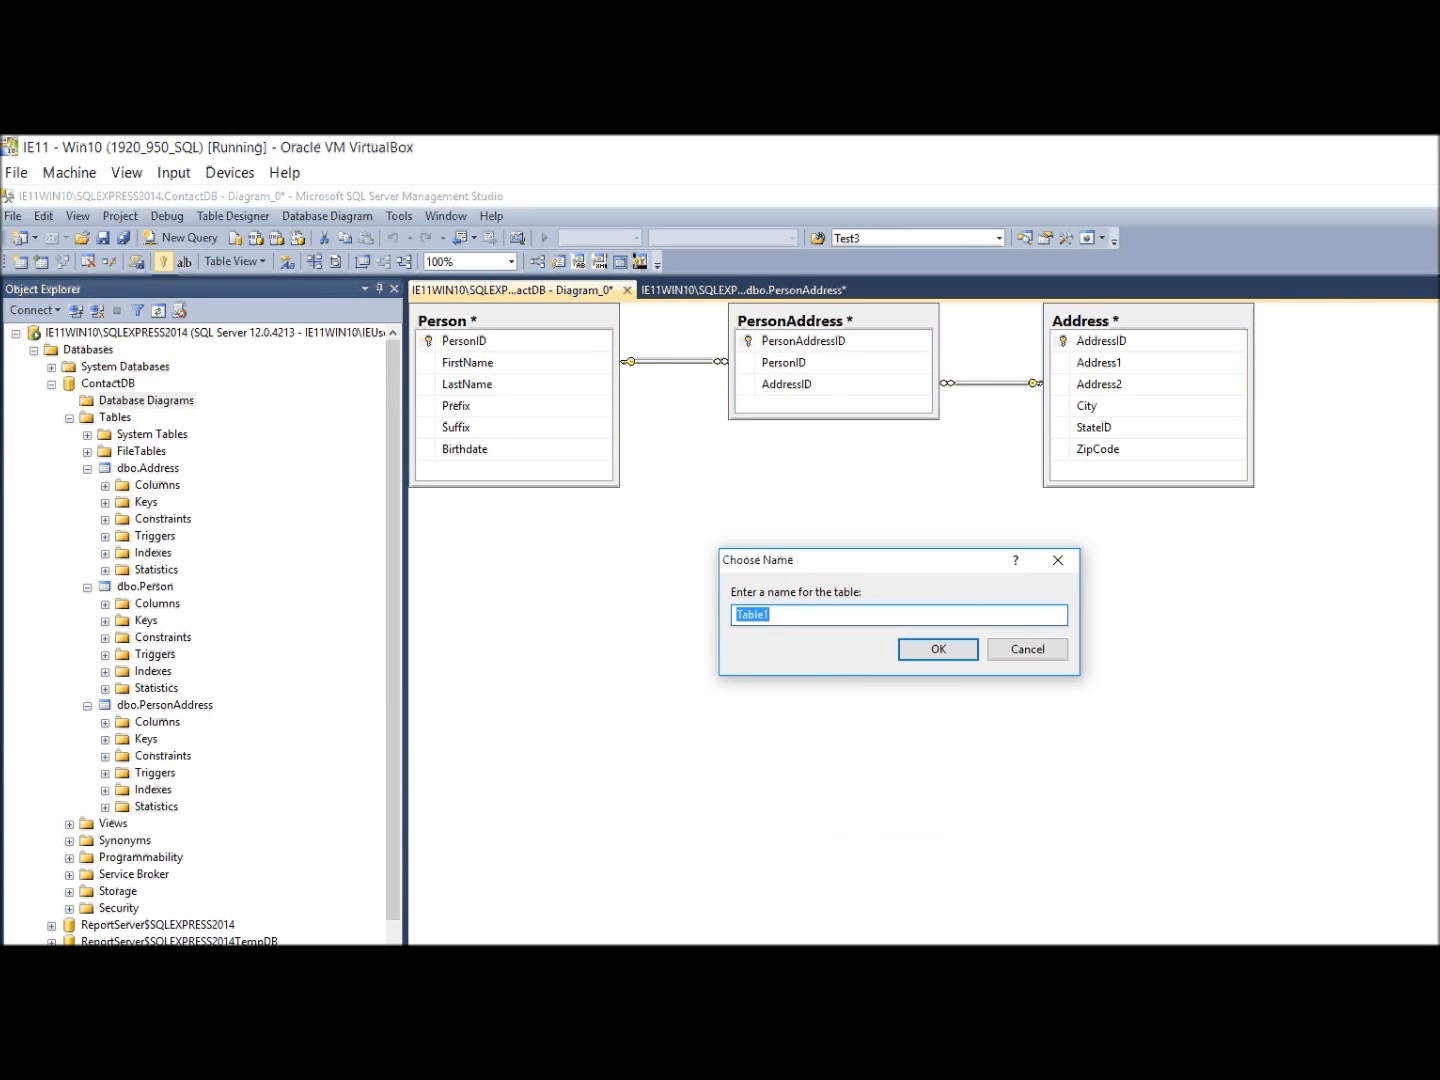
{"action": "type", "text": "State"}
{"action": "key", "text": "Return"}
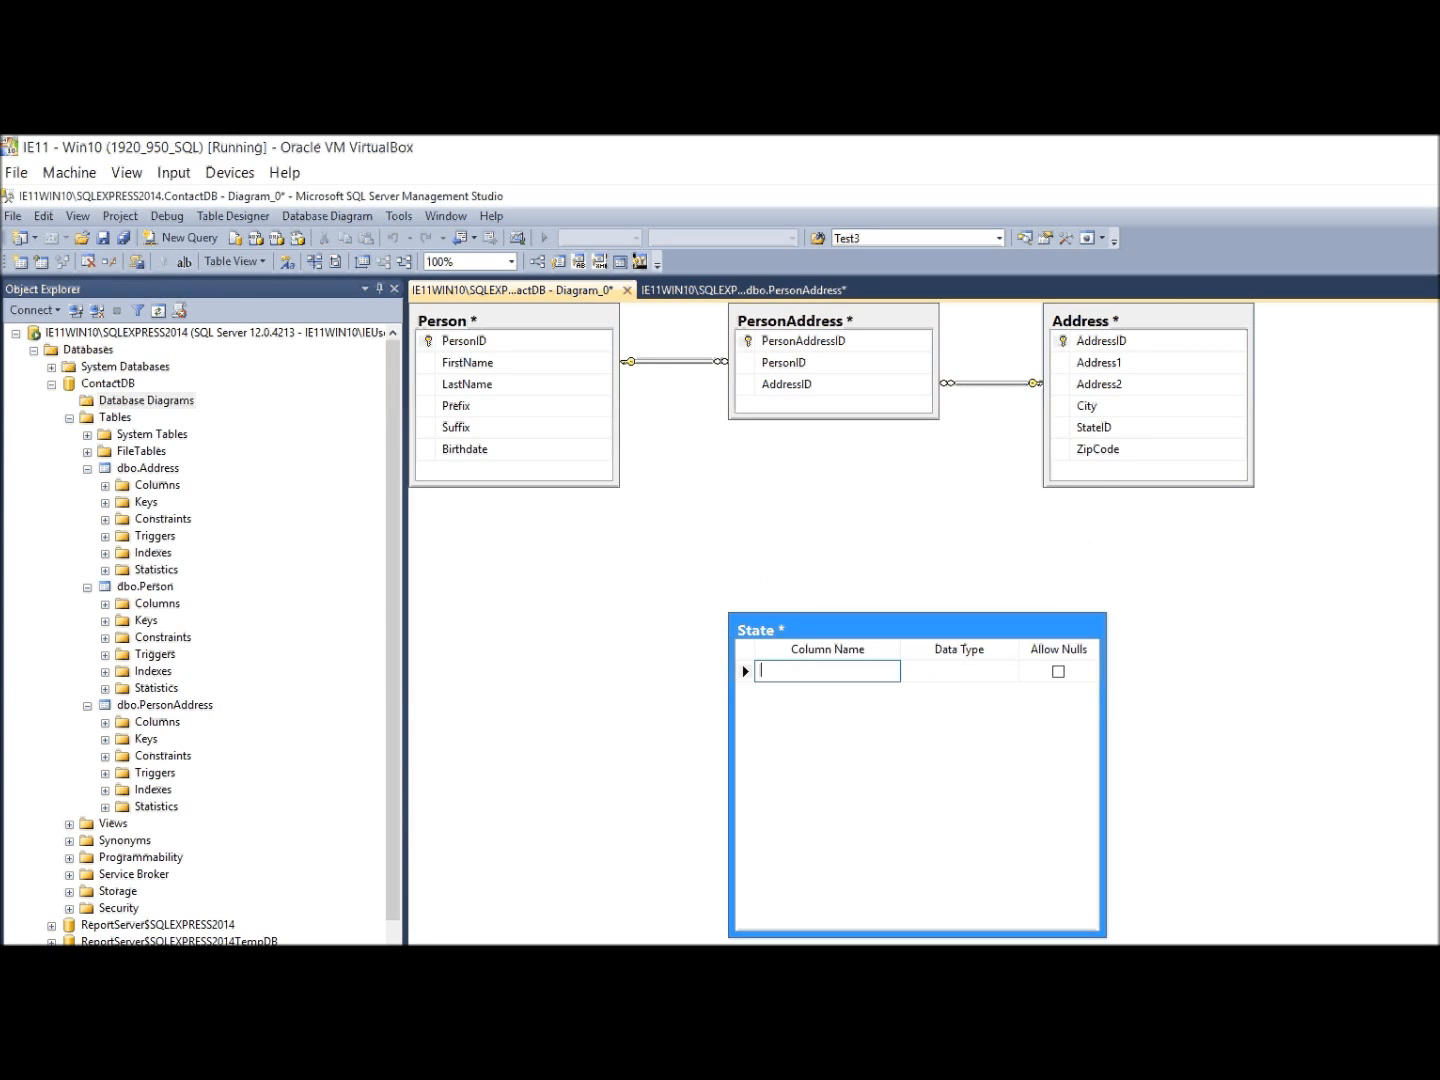
{"action": "type", "text": "StateID"}
{"action": "key", "text": "Tab"}
{"action": "type", "text": "int"}
{"action": "key", "text": "Tab"}
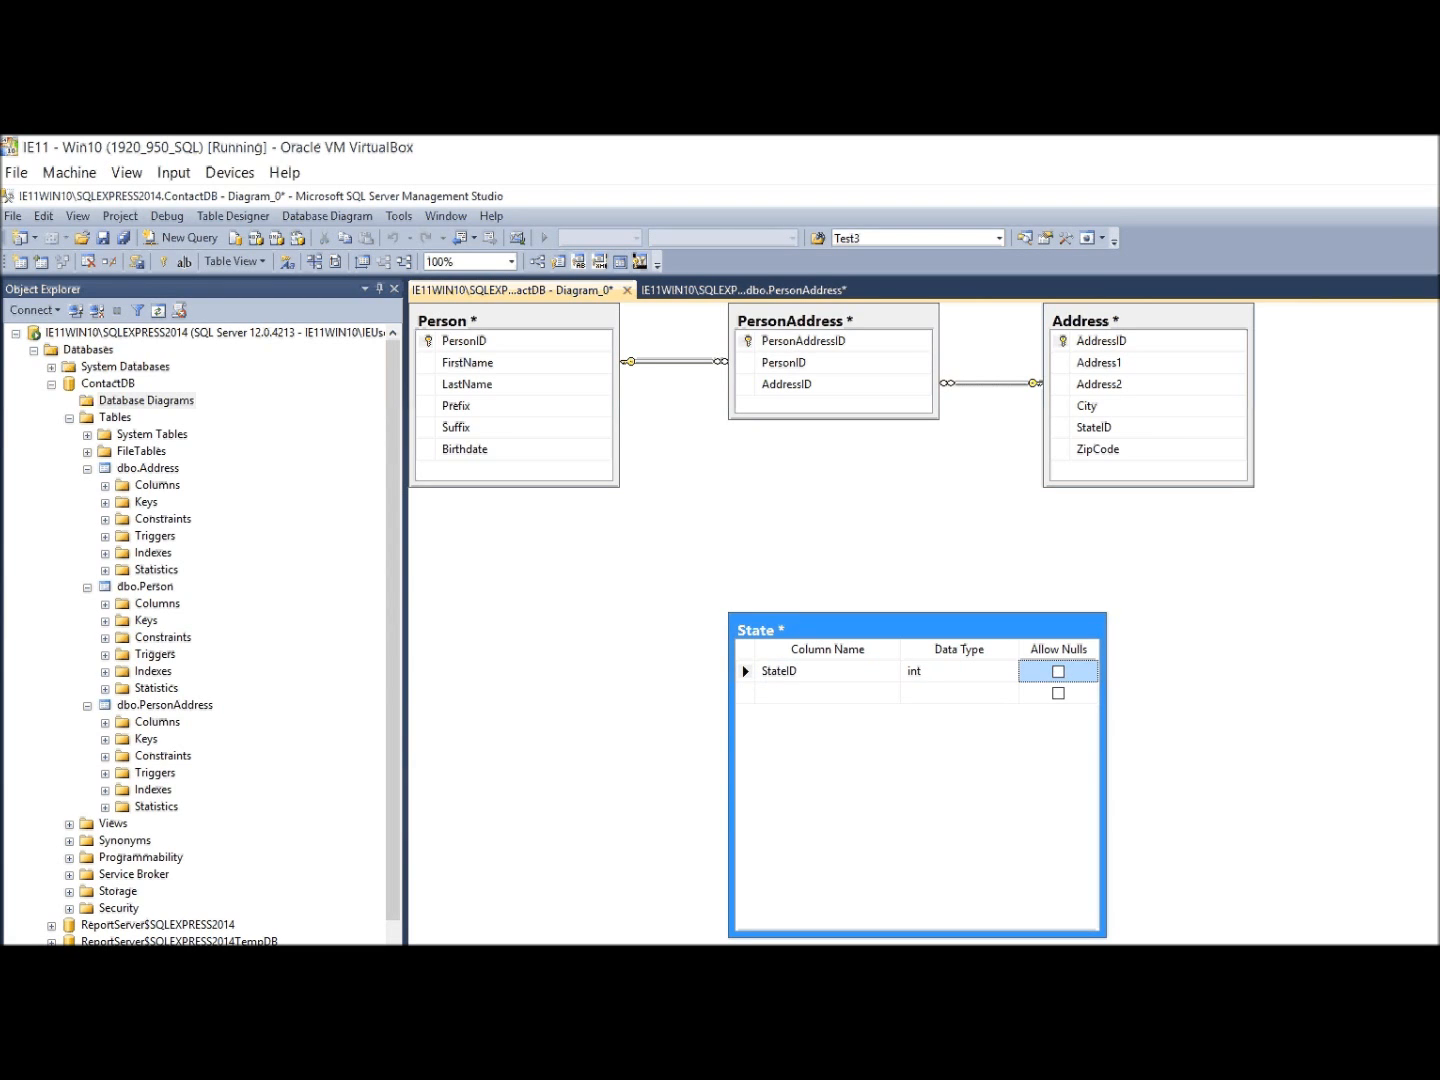
{"action": "right_click", "coordinate": [745, 671]}
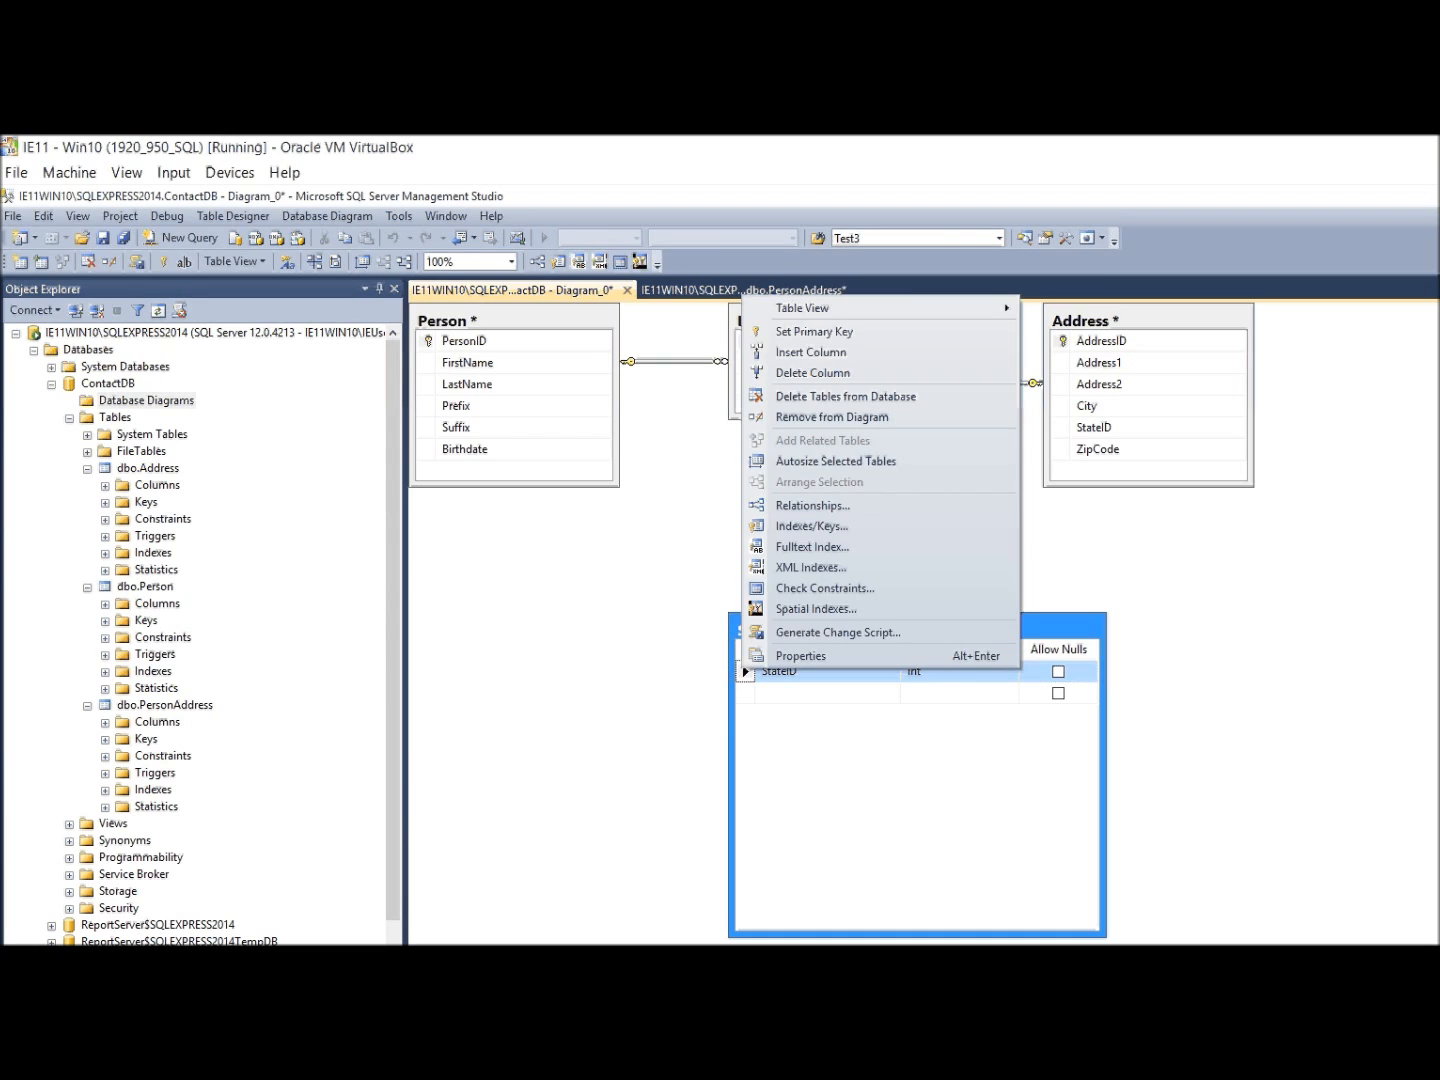
{"action": "left_click", "coordinate": [814, 331]}
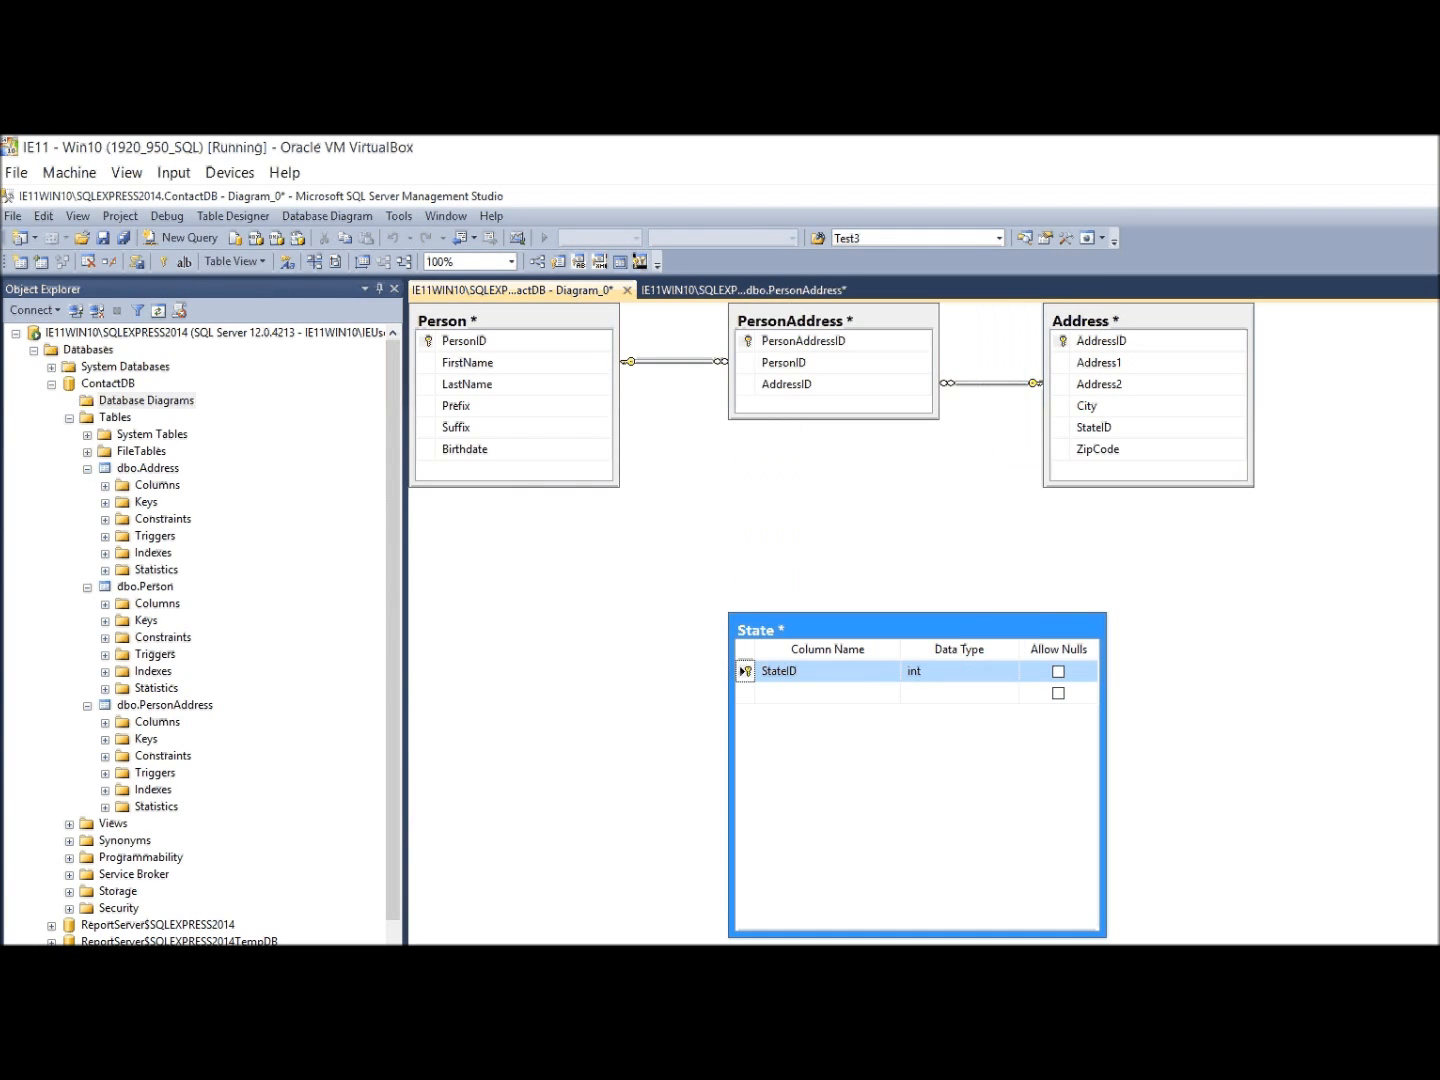
Step: Add a StateCode column of type char(2) to the State table, with nulls not allowed
{"action": "left_click", "coordinate": [827, 693]}
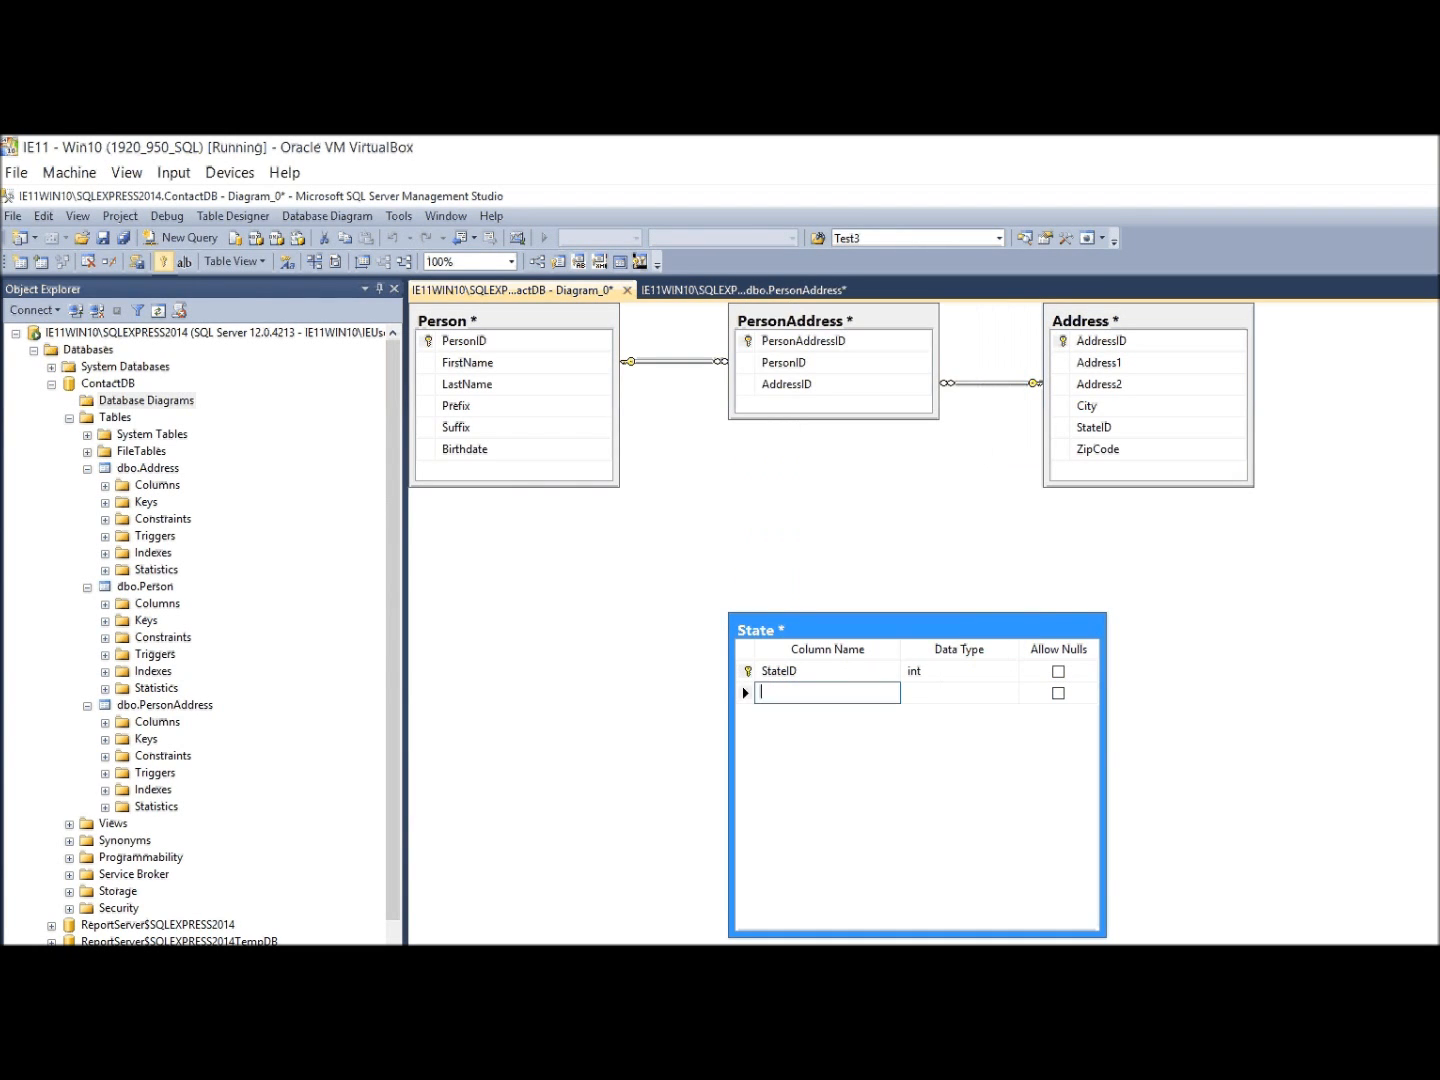
{"action": "type", "text": "StateCode"}
{"action": "key", "text": "Tab"}
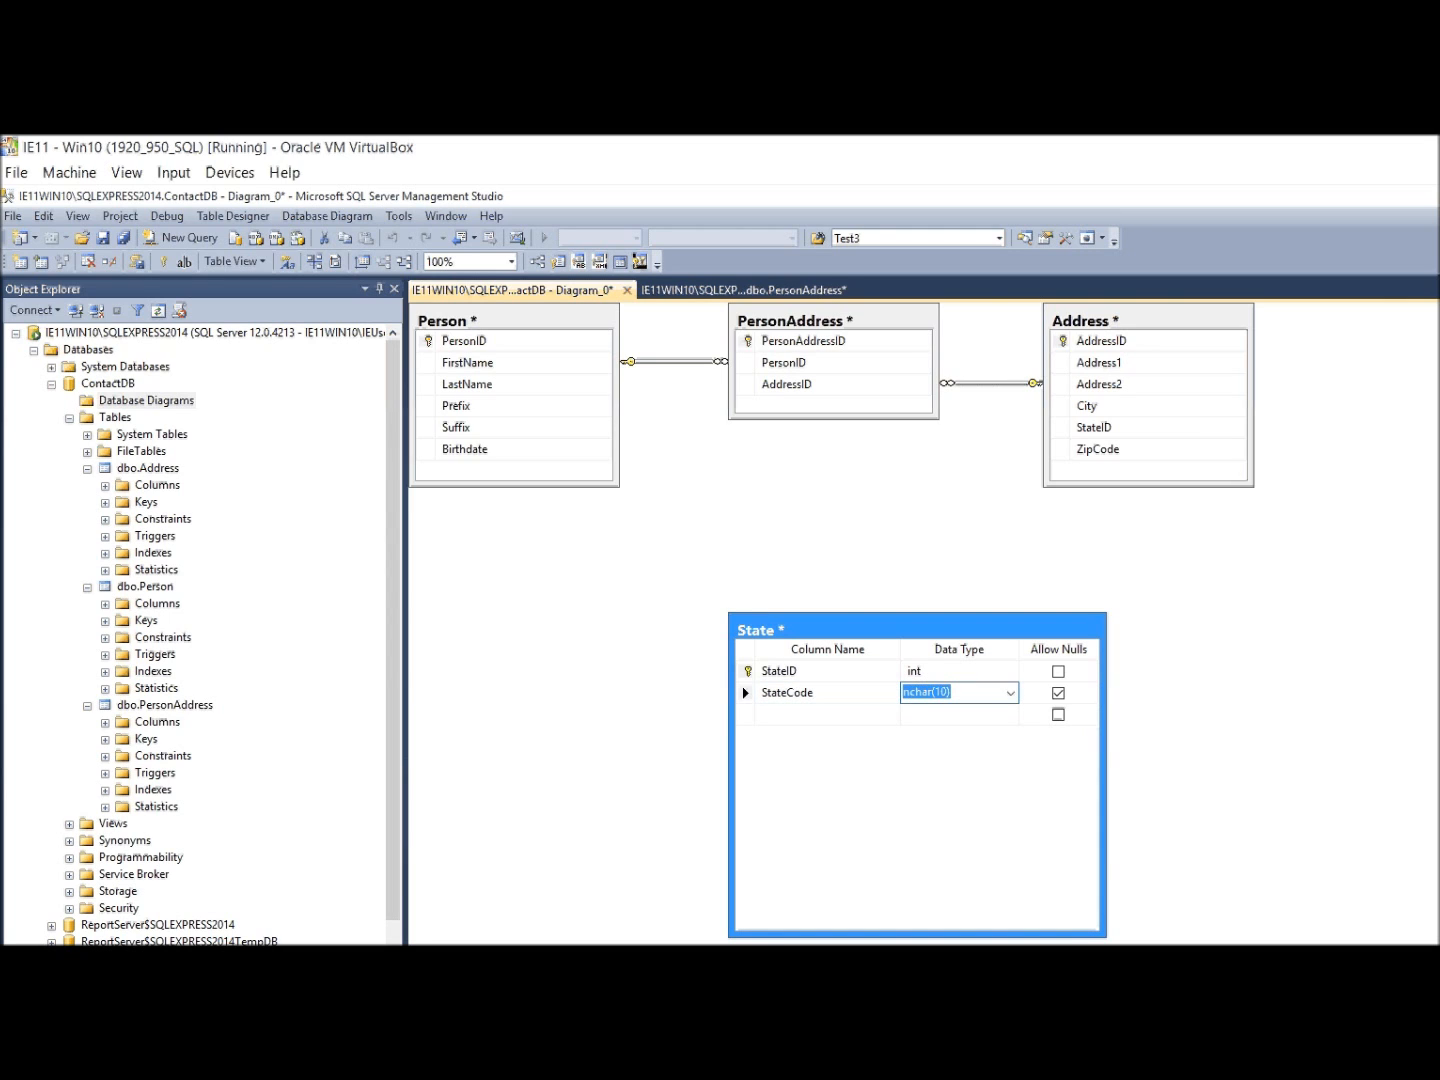
{"action": "type", "text": "char(2)"}
{"action": "key", "text": "Tab"}
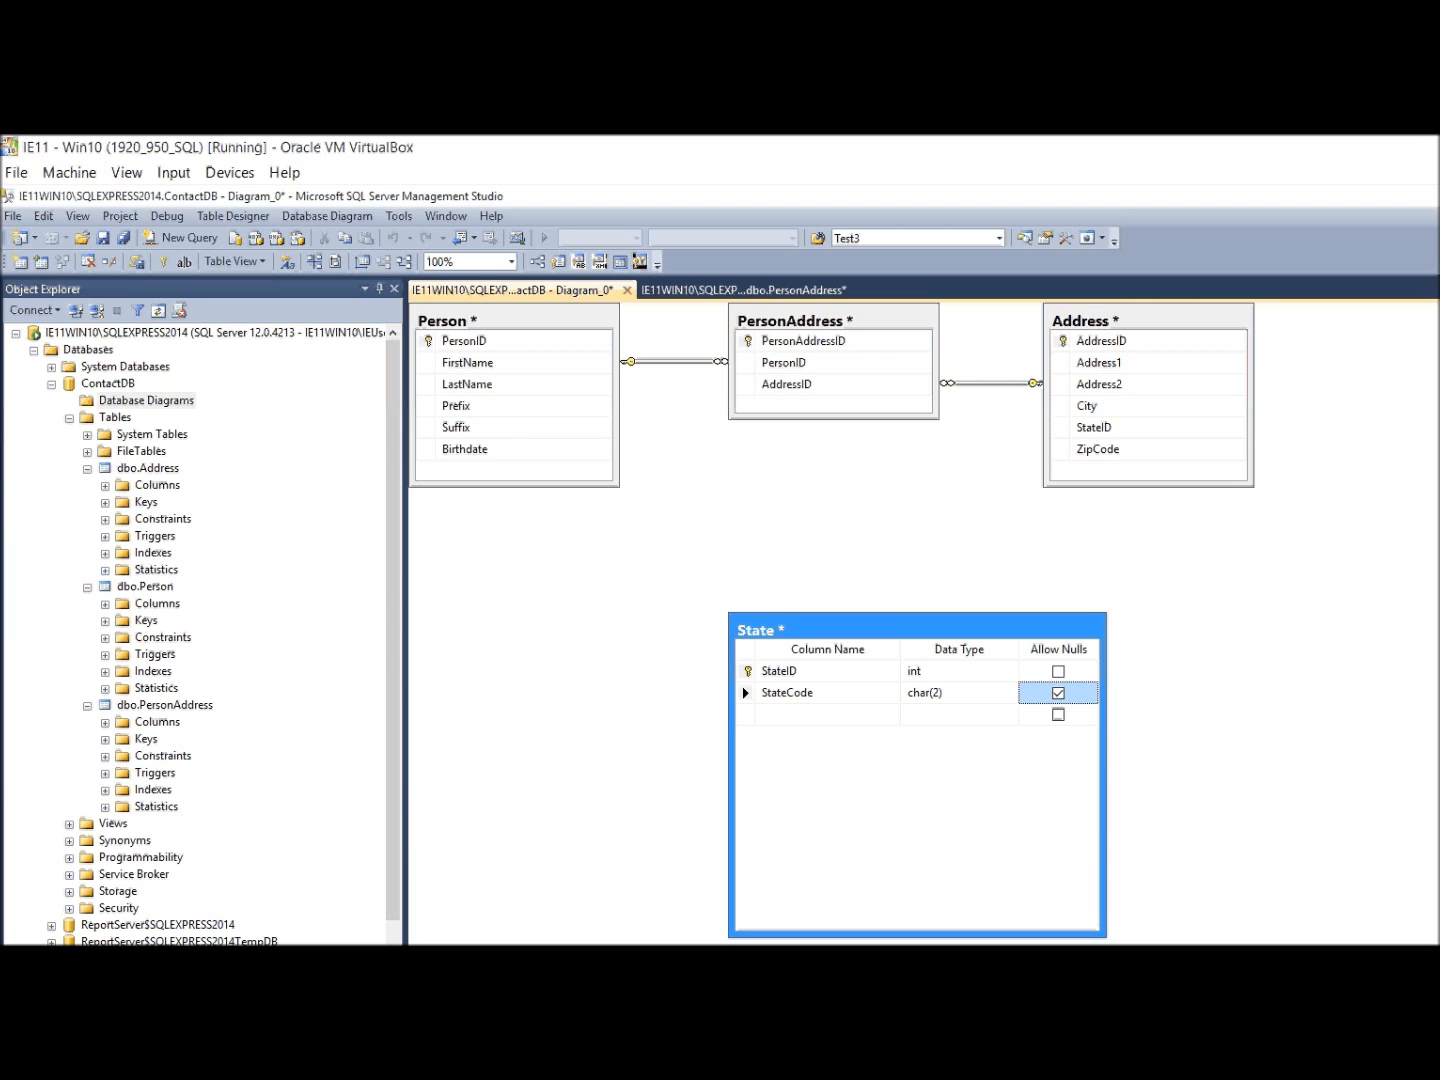
{"action": "key", "text": "Tab"}
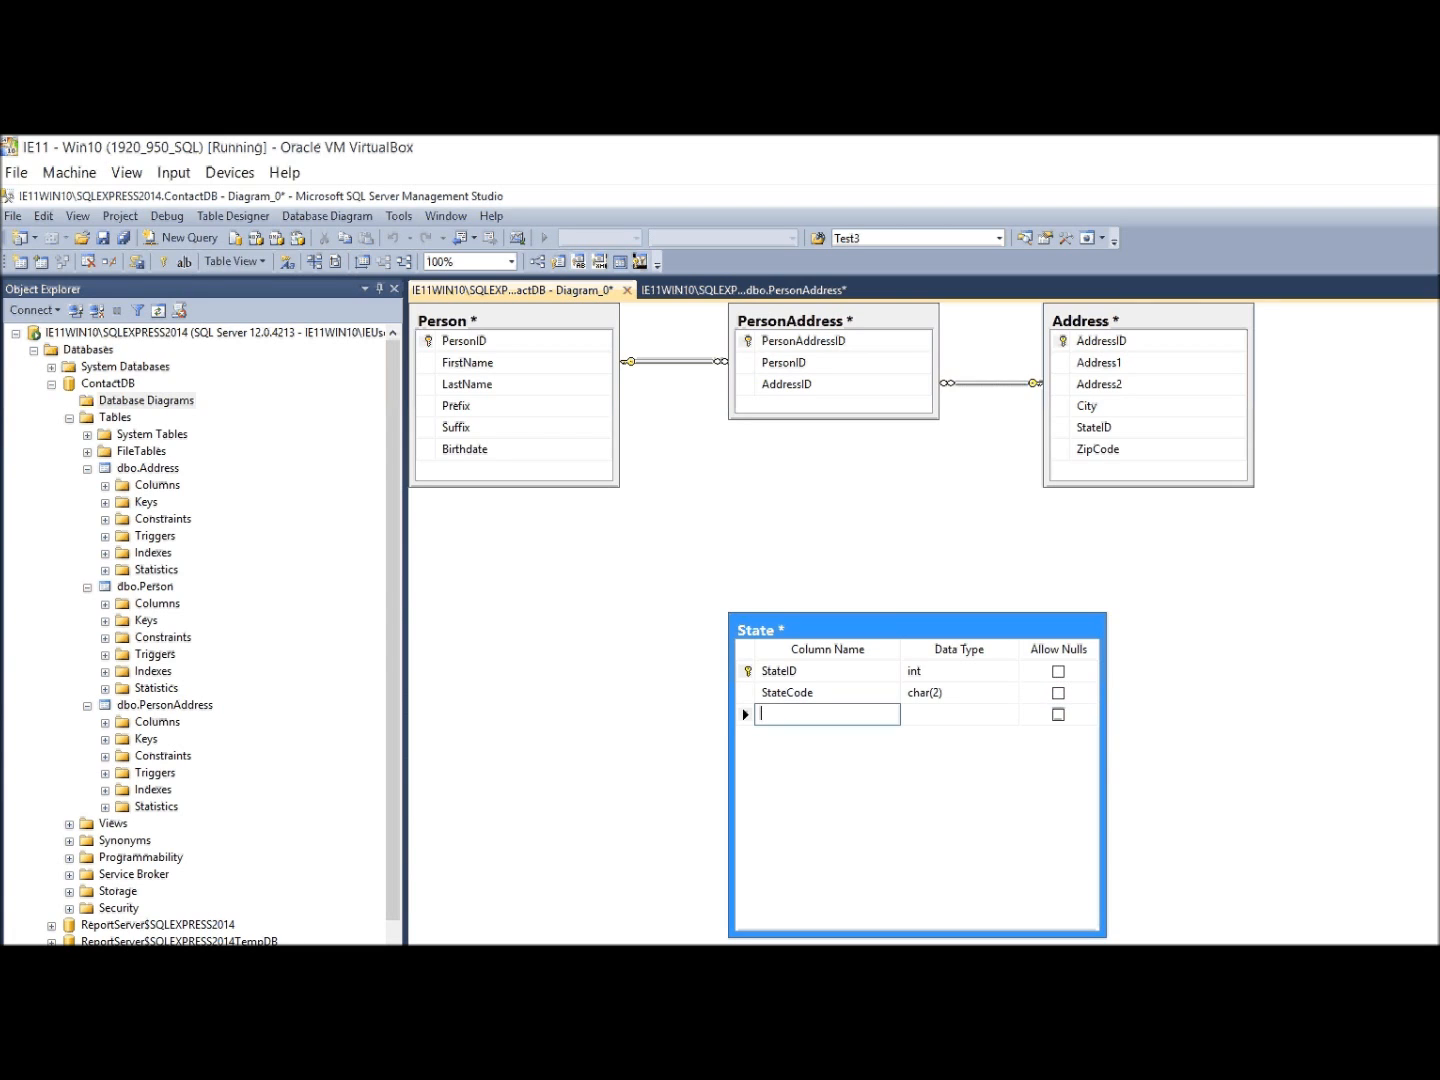
Step: Add a StateName column of type varchar(50) to the State table, with nulls not allowed
{"action": "type", "text": "StateName"}
{"action": "key", "text": "Tab"}
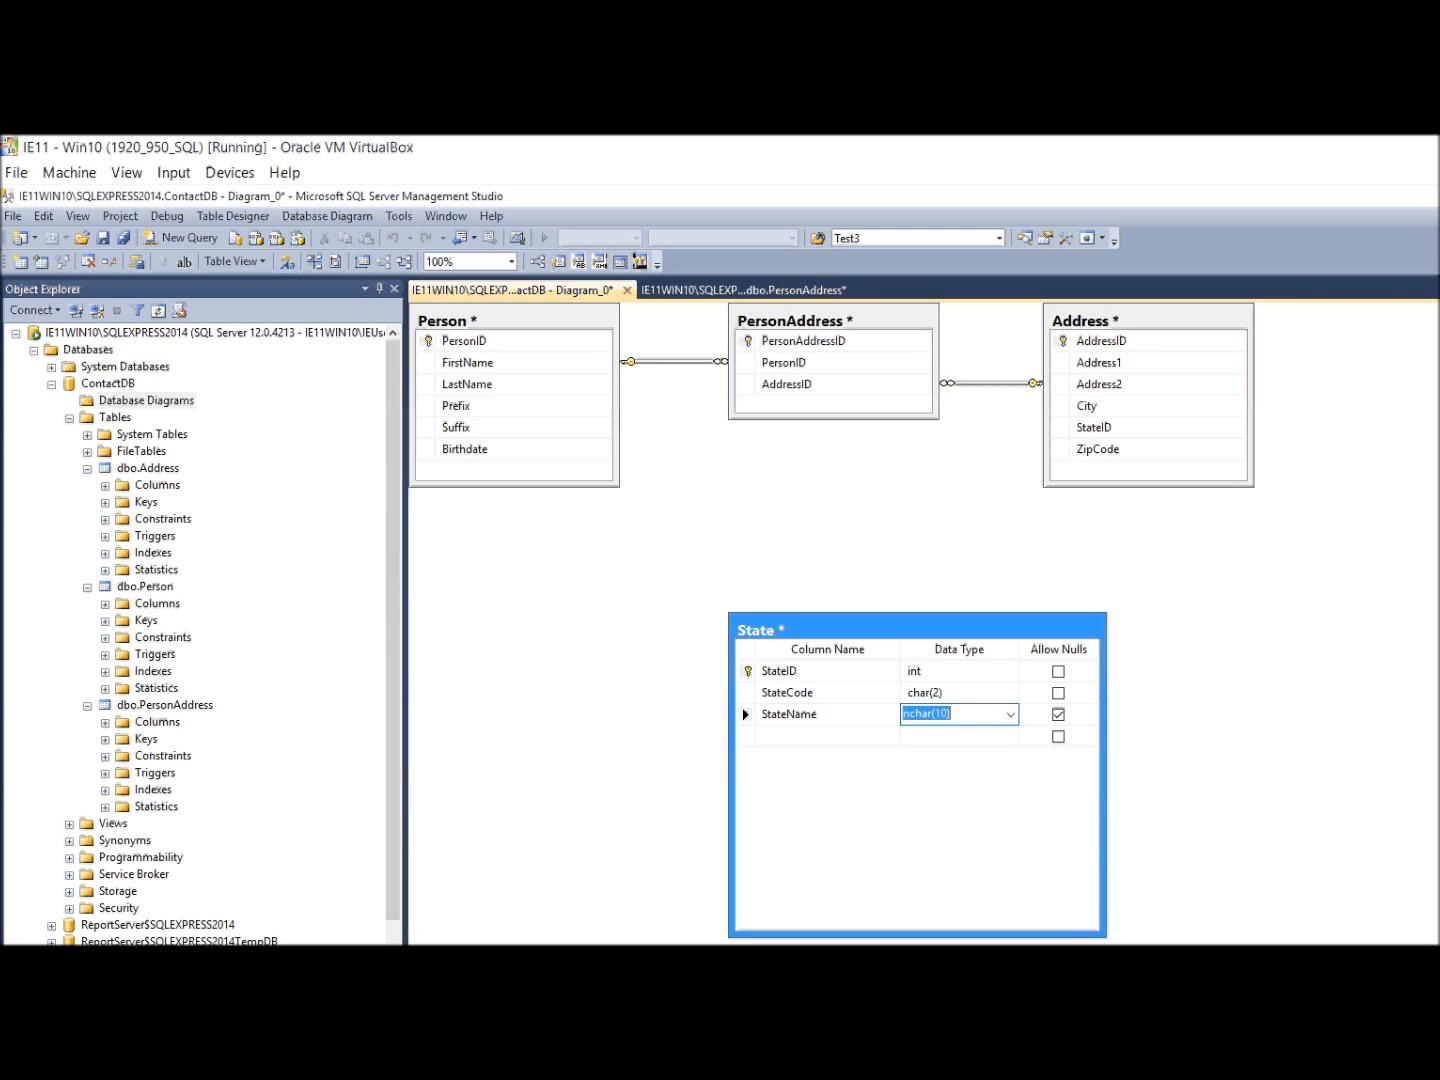
{"action": "type", "text": "varchar(50)"}
{"action": "key", "text": "Tab"}
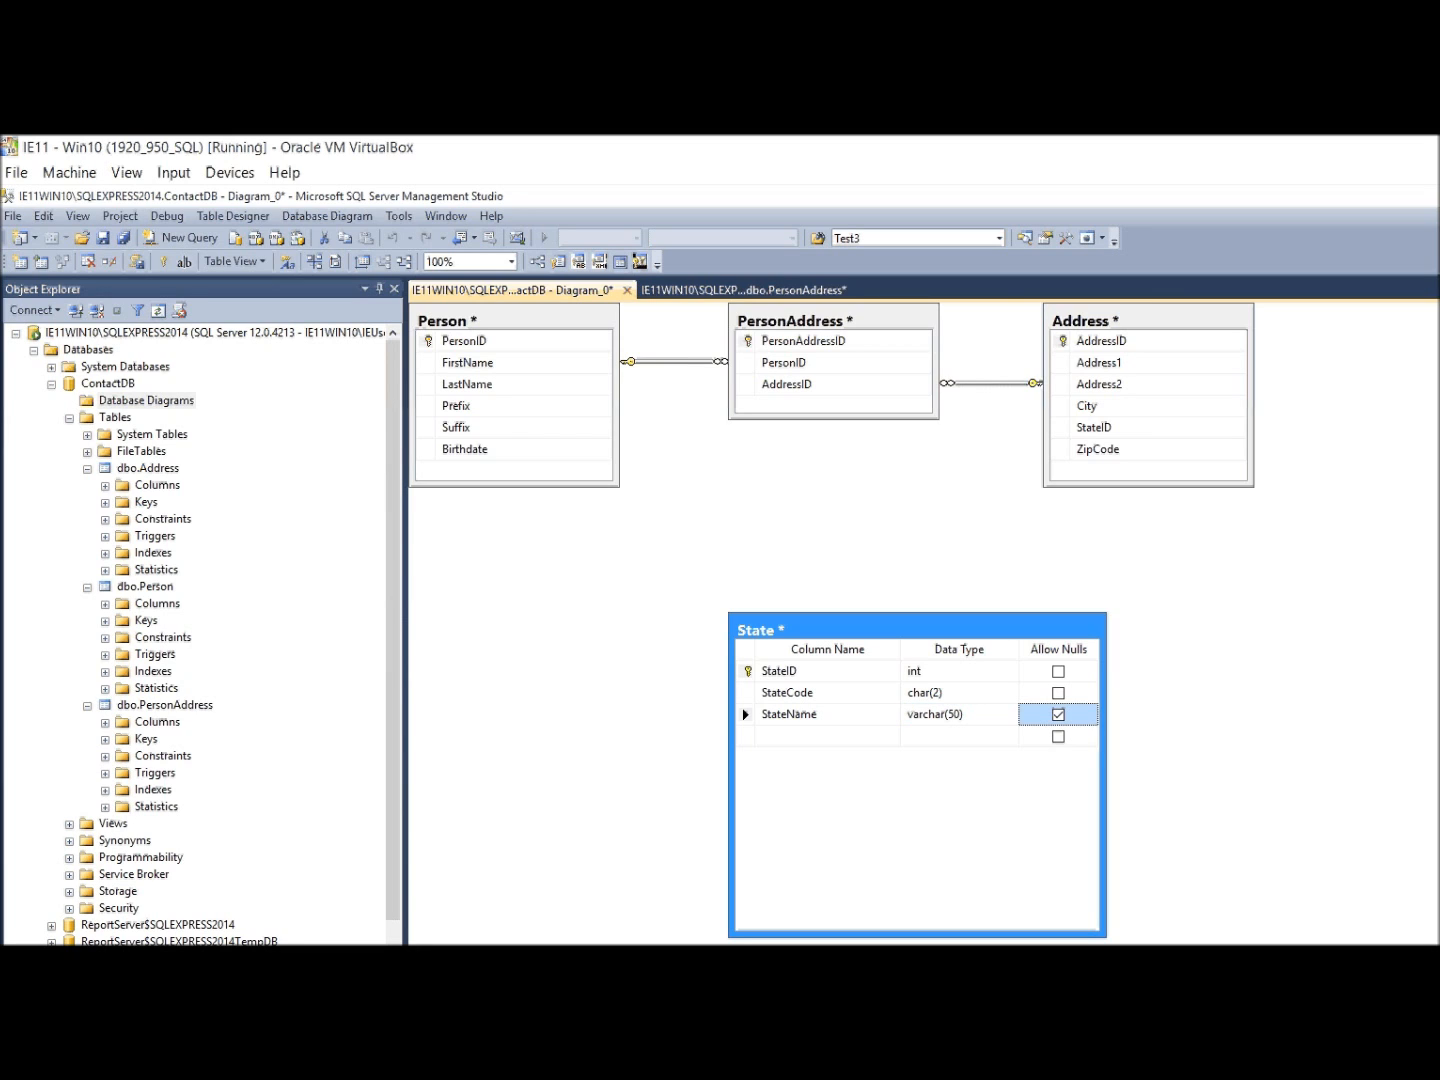
{"action": "key", "text": "space"}
{"action": "key", "text": "Tab"}
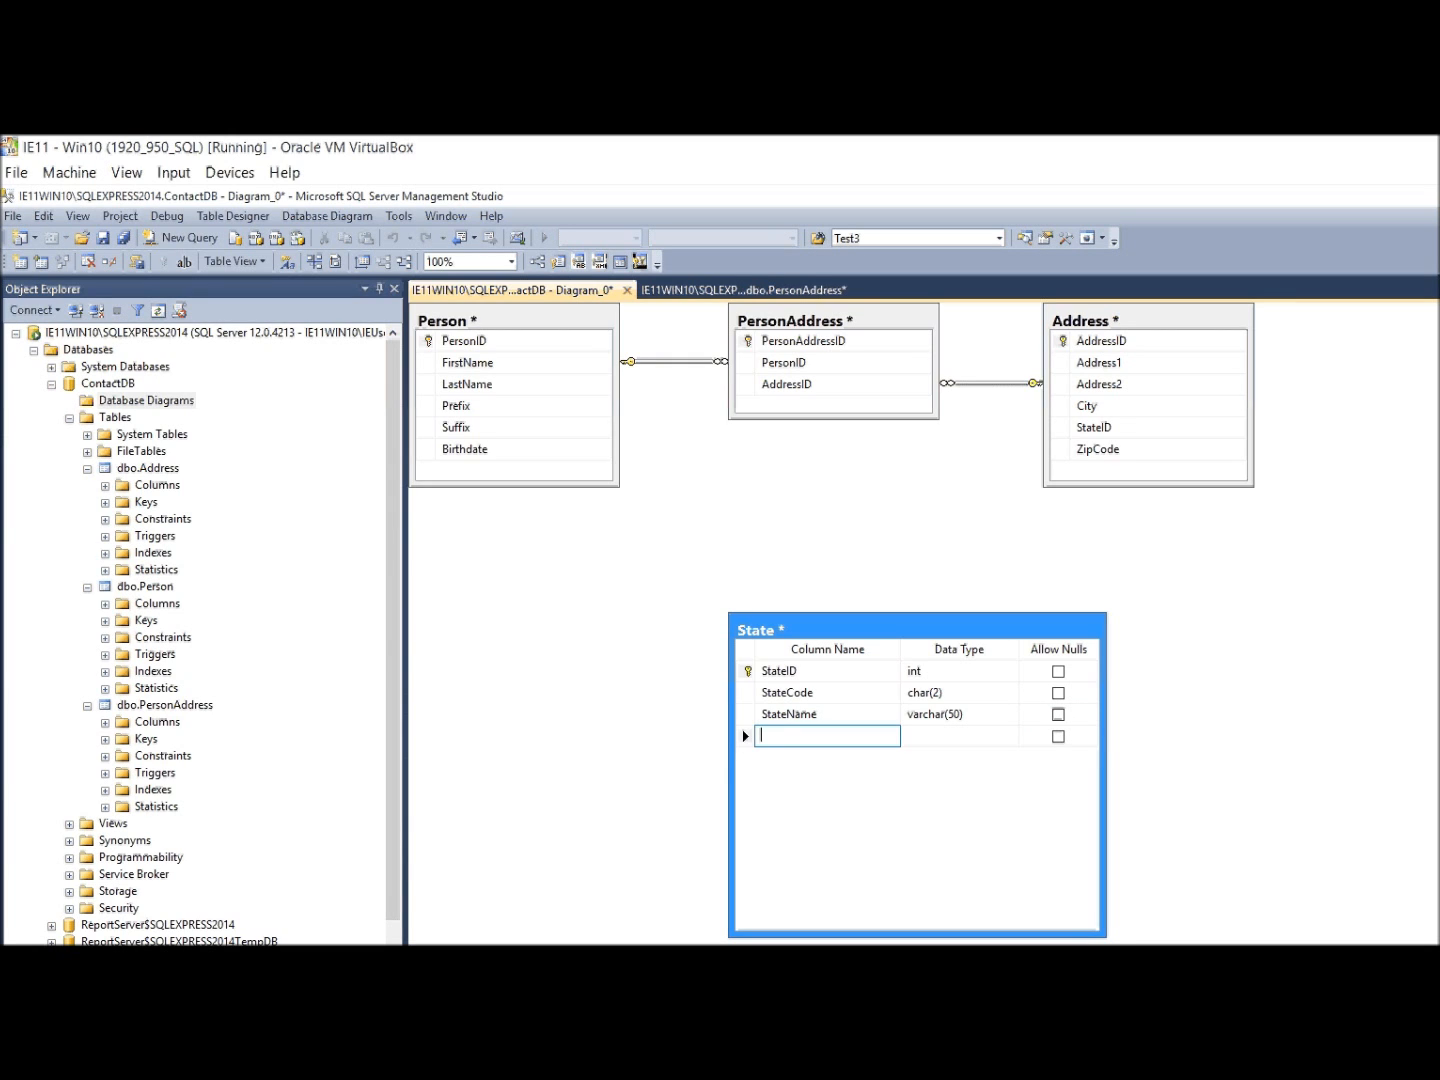
Step: Move the State table closer to Address and relate its StateID to Address's StateID, accepting the proposed foreign key name FK_Address_State
{"action": "left_click_drag", "start_coordinate": [868, 629], "coordinate": [916, 549]}
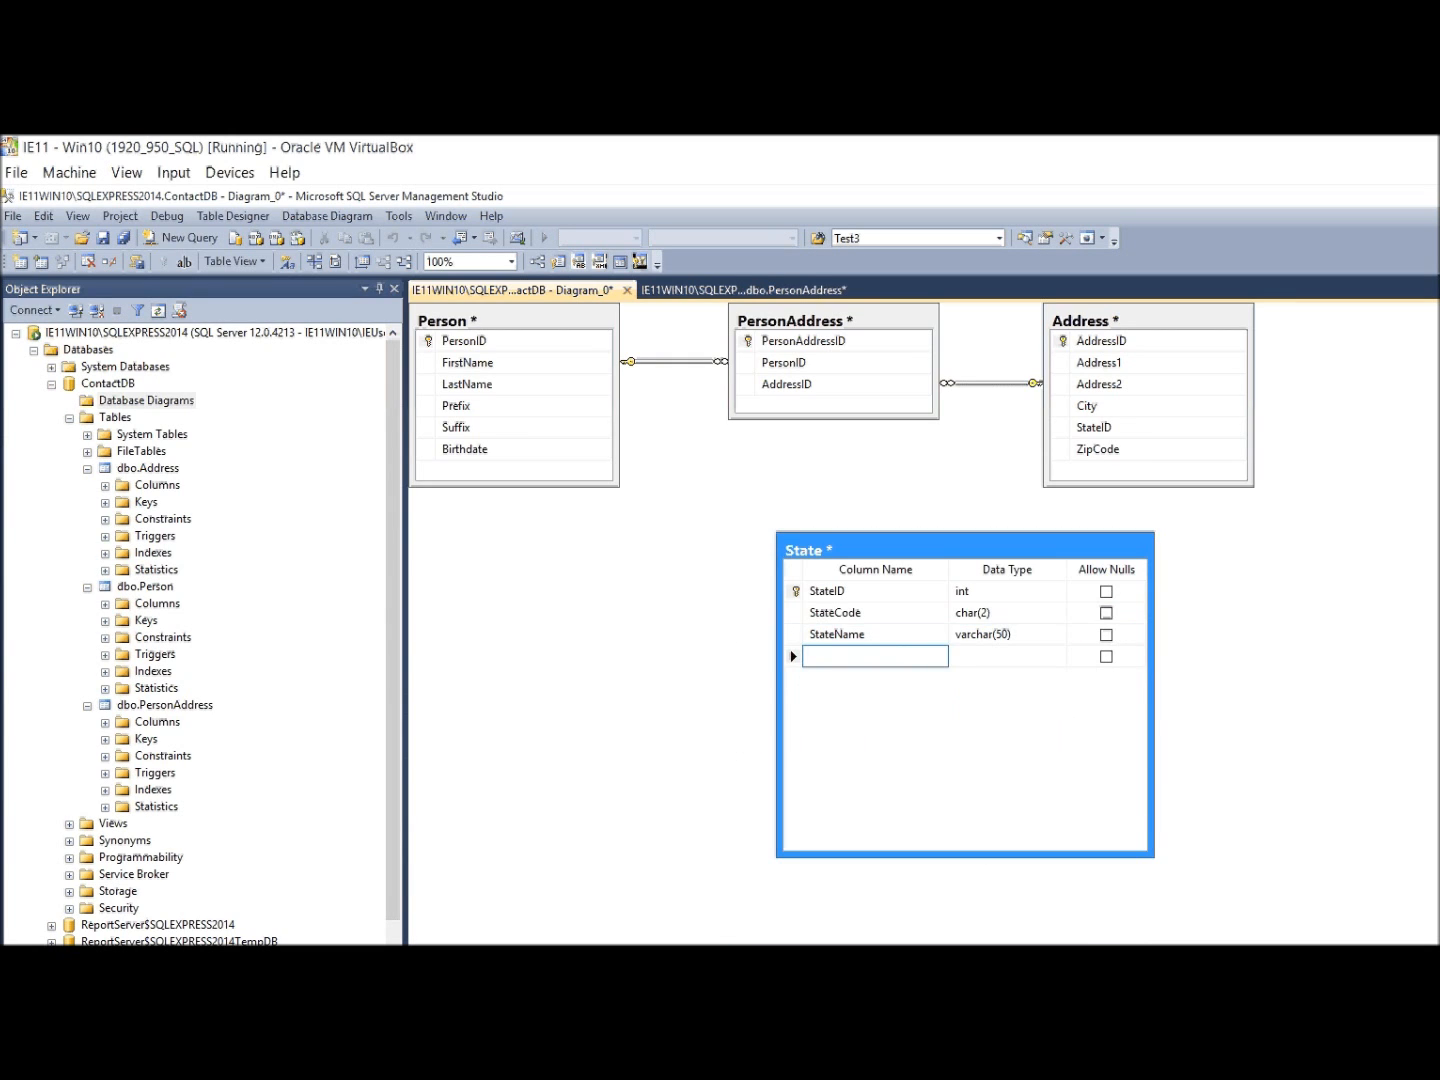
{"action": "left_click", "coordinate": [794, 591]}
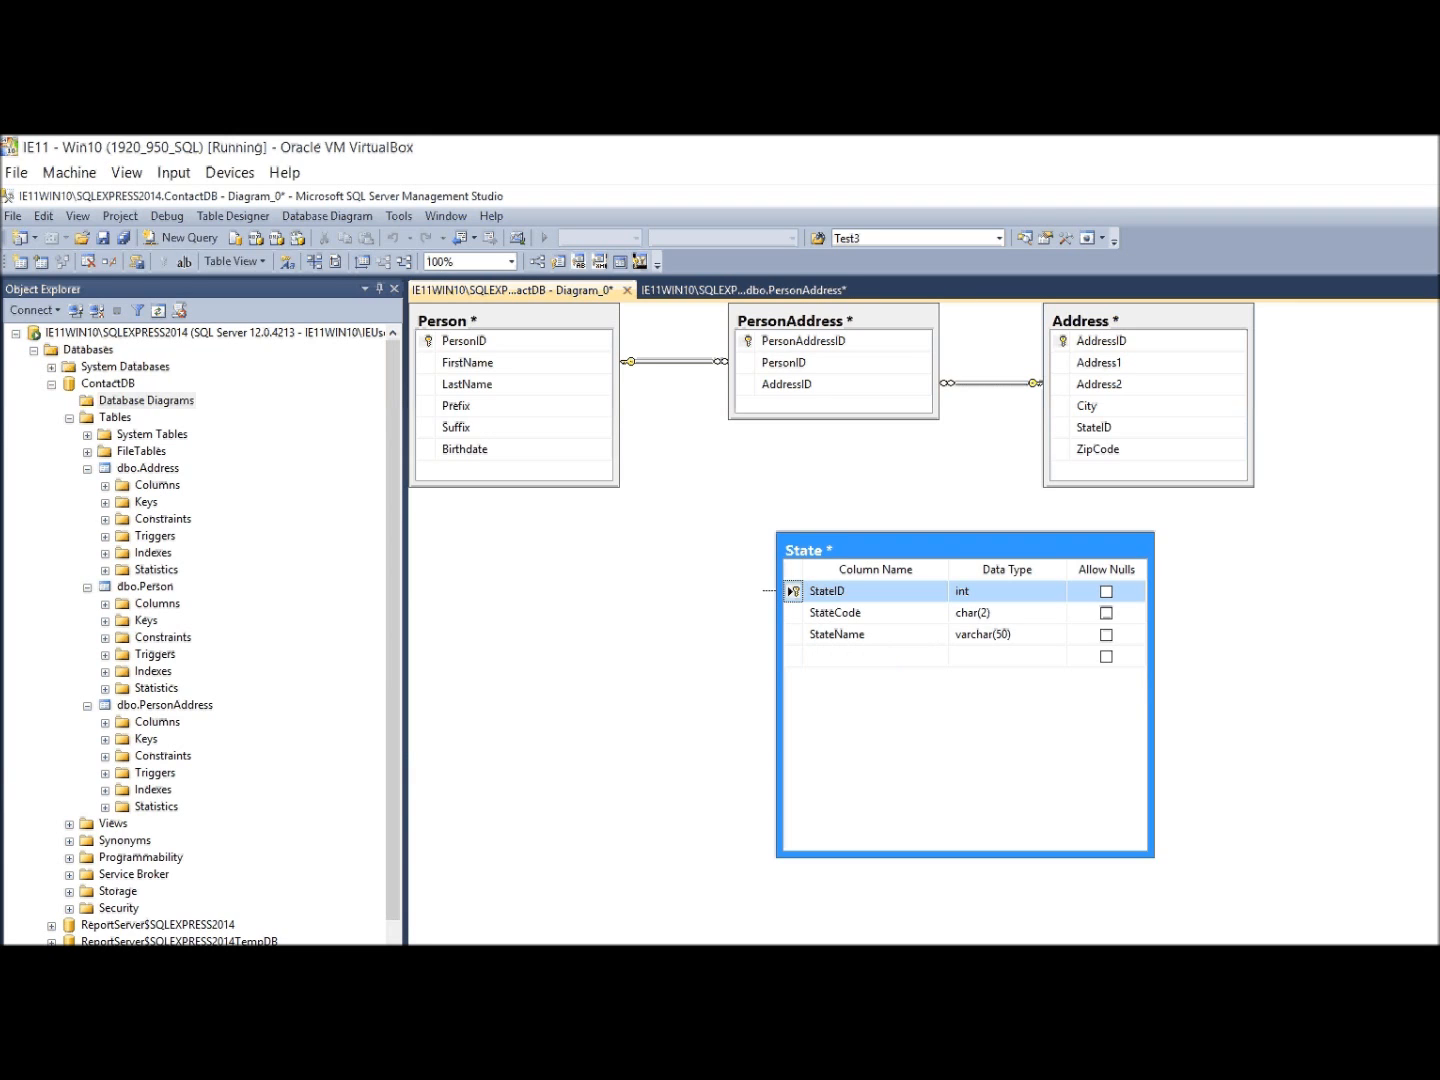
{"action": "left_click_drag", "start_coordinate": [794, 591], "coordinate": [1100, 428]}
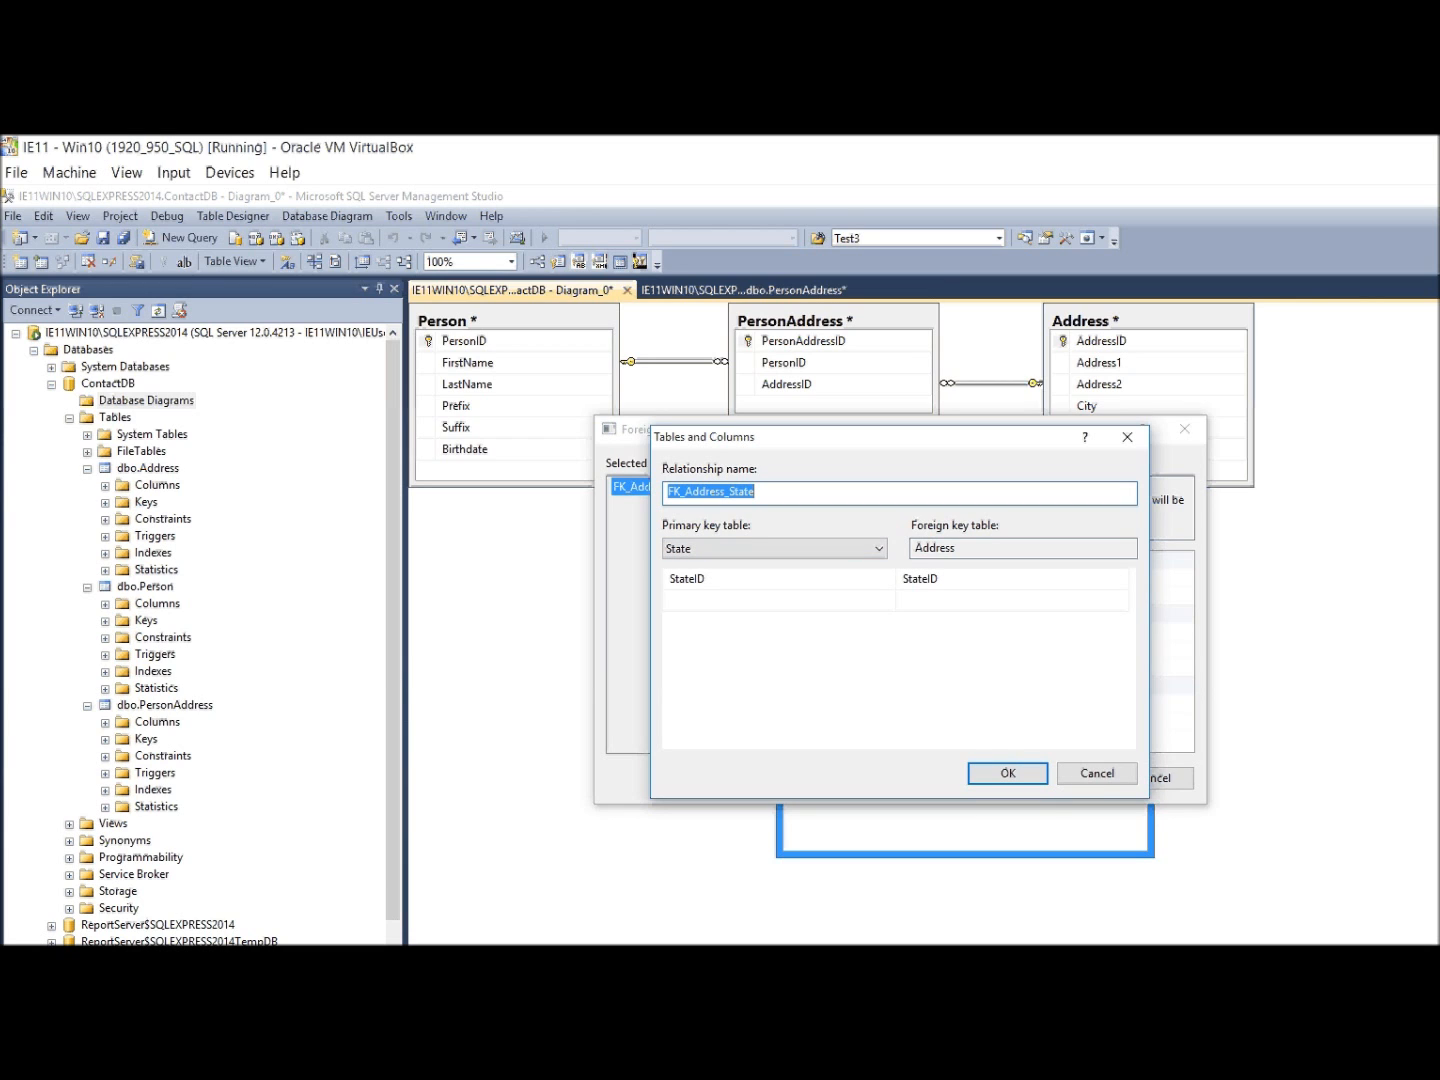
{"action": "left_click", "coordinate": [1008, 773]}
{"action": "left_click", "coordinate": [1064, 778]}
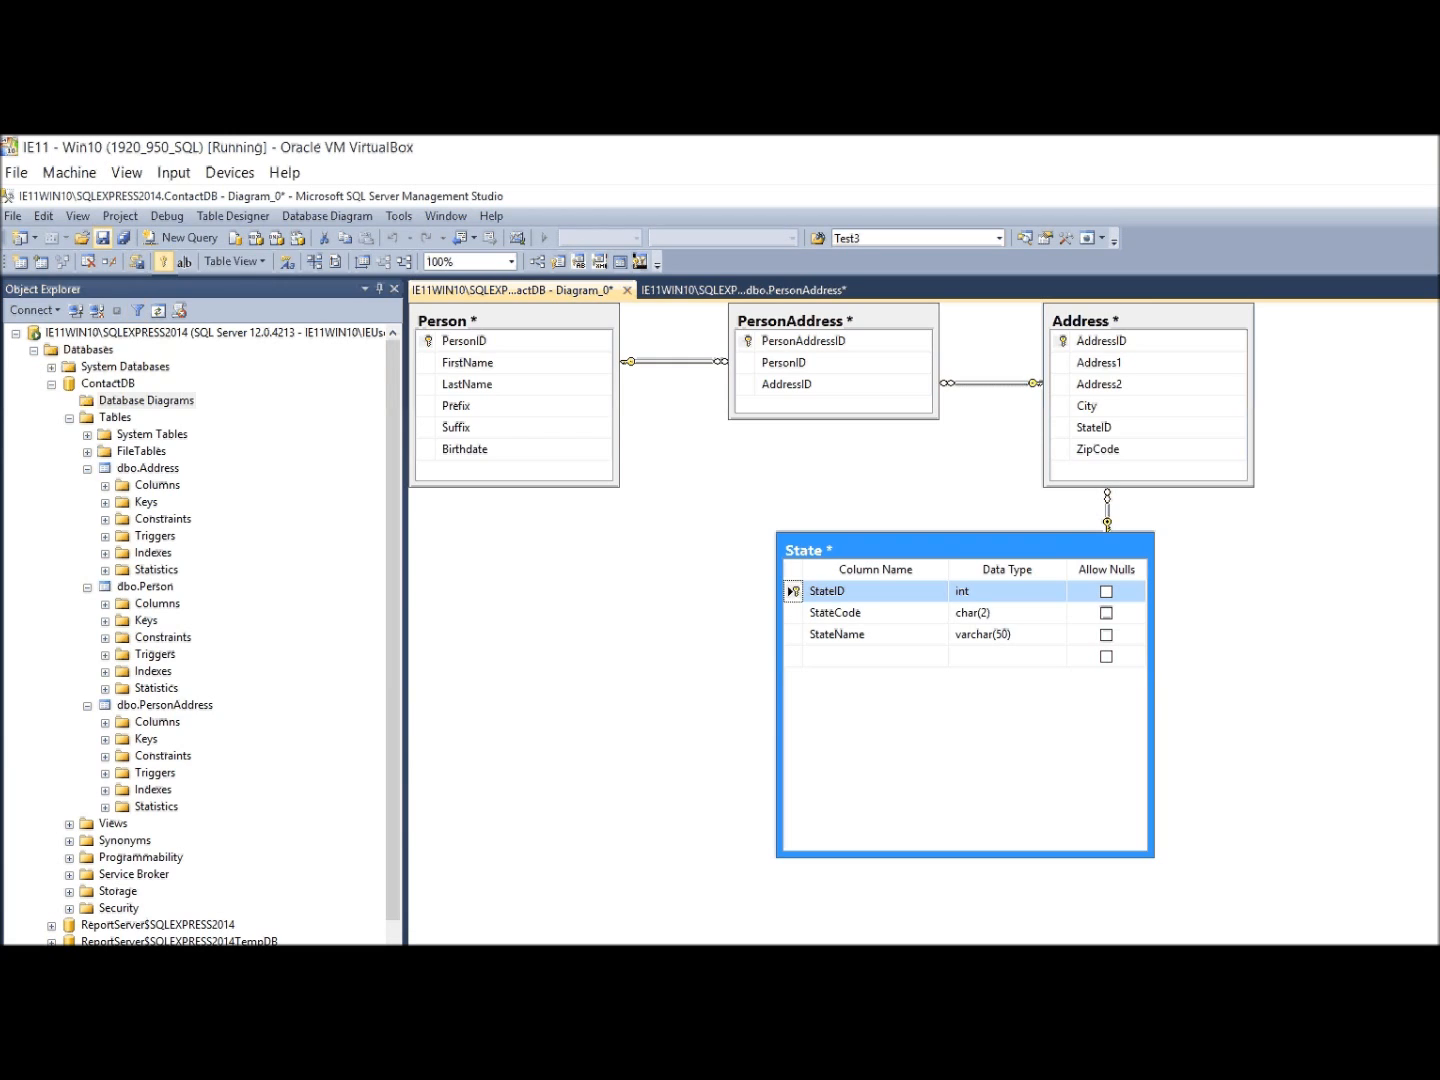
Step: Save the diagram as MainDiagram and confirm saving the State, Person, Address and PersonAddress tables to the database
{"action": "left_click", "coordinate": [102, 238]}
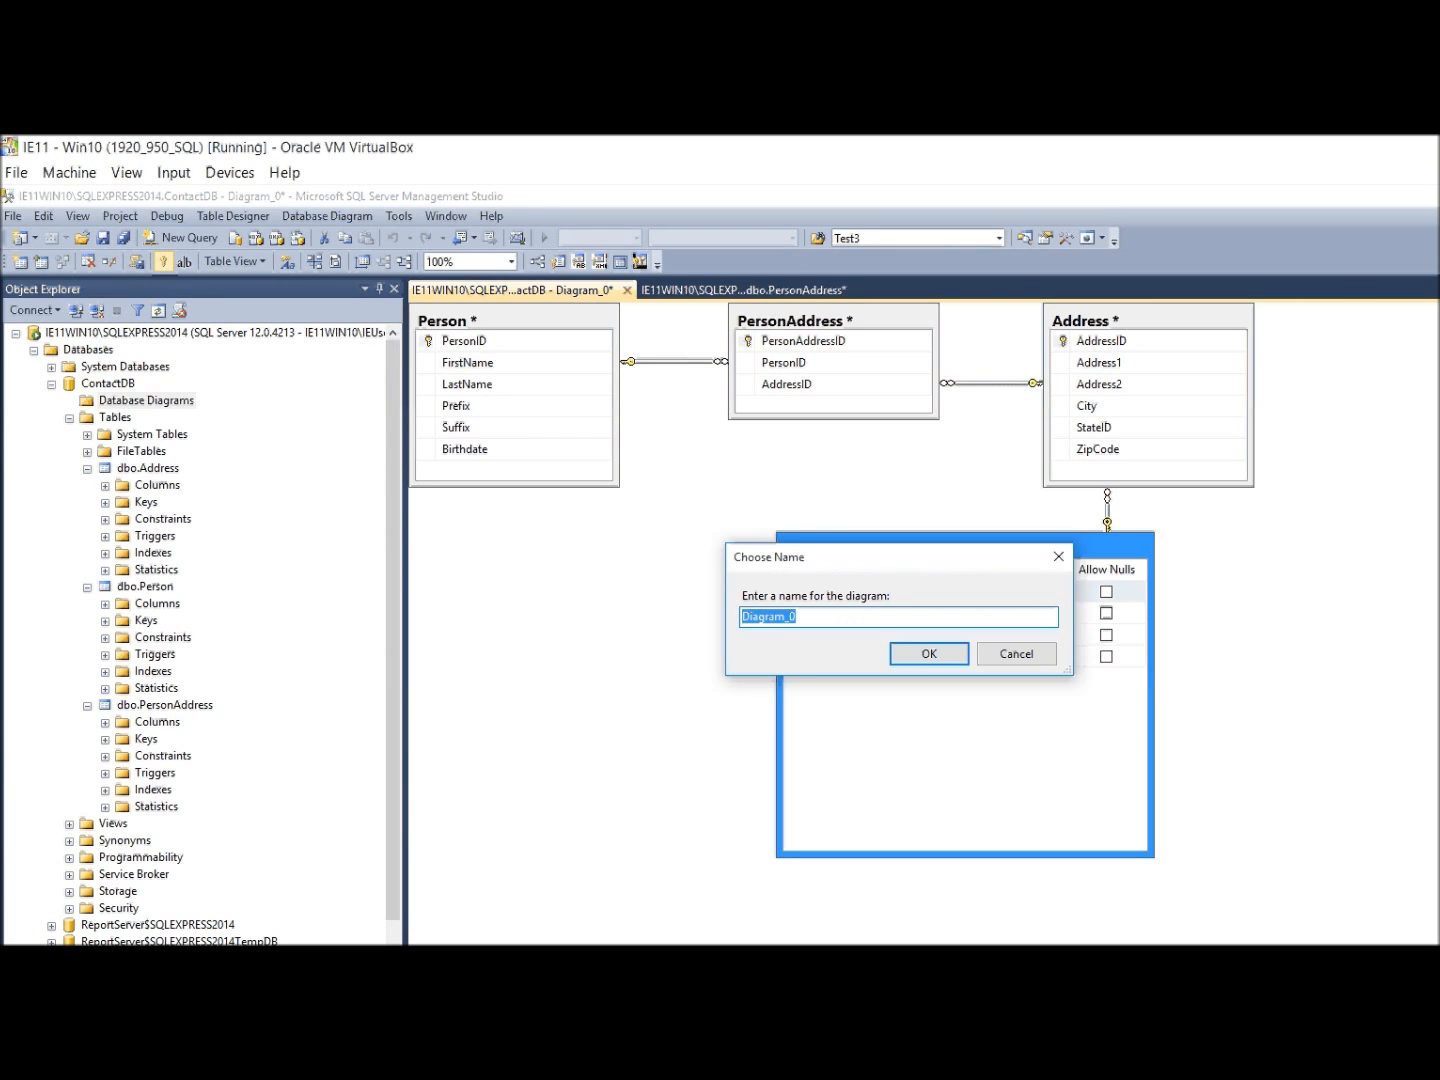
{"action": "key", "text": "BackSpace"}
{"action": "key", "text": "BackSpace"}
{"action": "key", "text": "BackSpace"}
{"action": "type", "text": "m"}
{"action": "key", "text": "Home"}
{"action": "type", "text": "Main"}
{"action": "key", "text": "Return"}
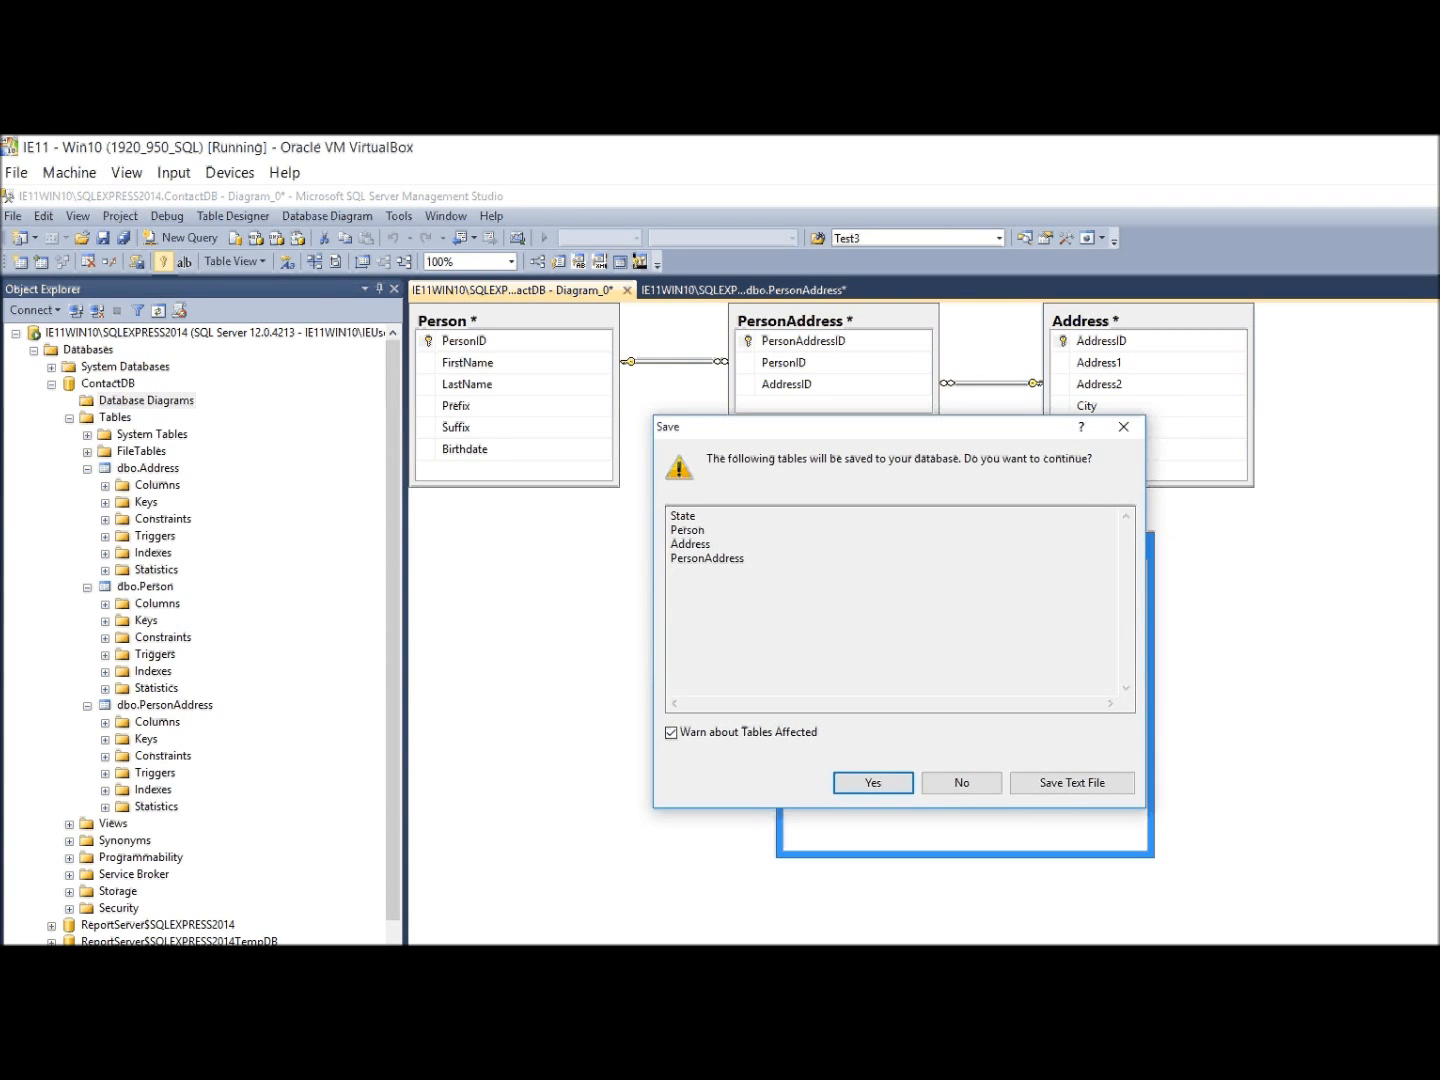
{"action": "key", "text": "Return"}
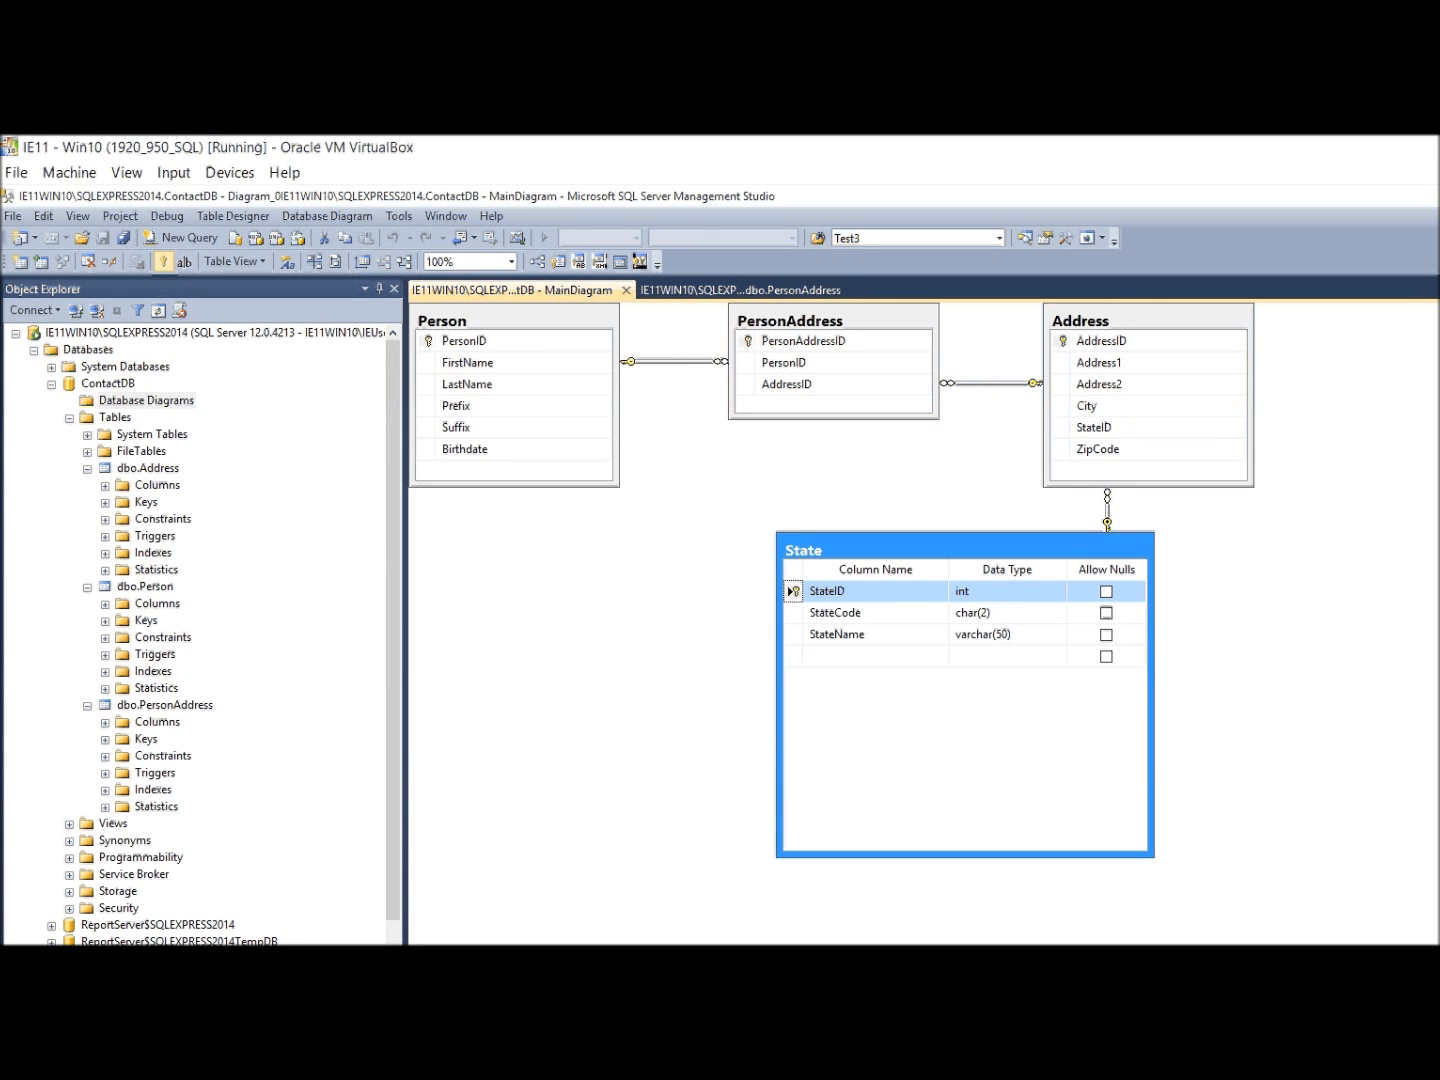
Step: Switch the State table to the Column Names table view and save the diagram
{"action": "right_click", "coordinate": [874, 731]}
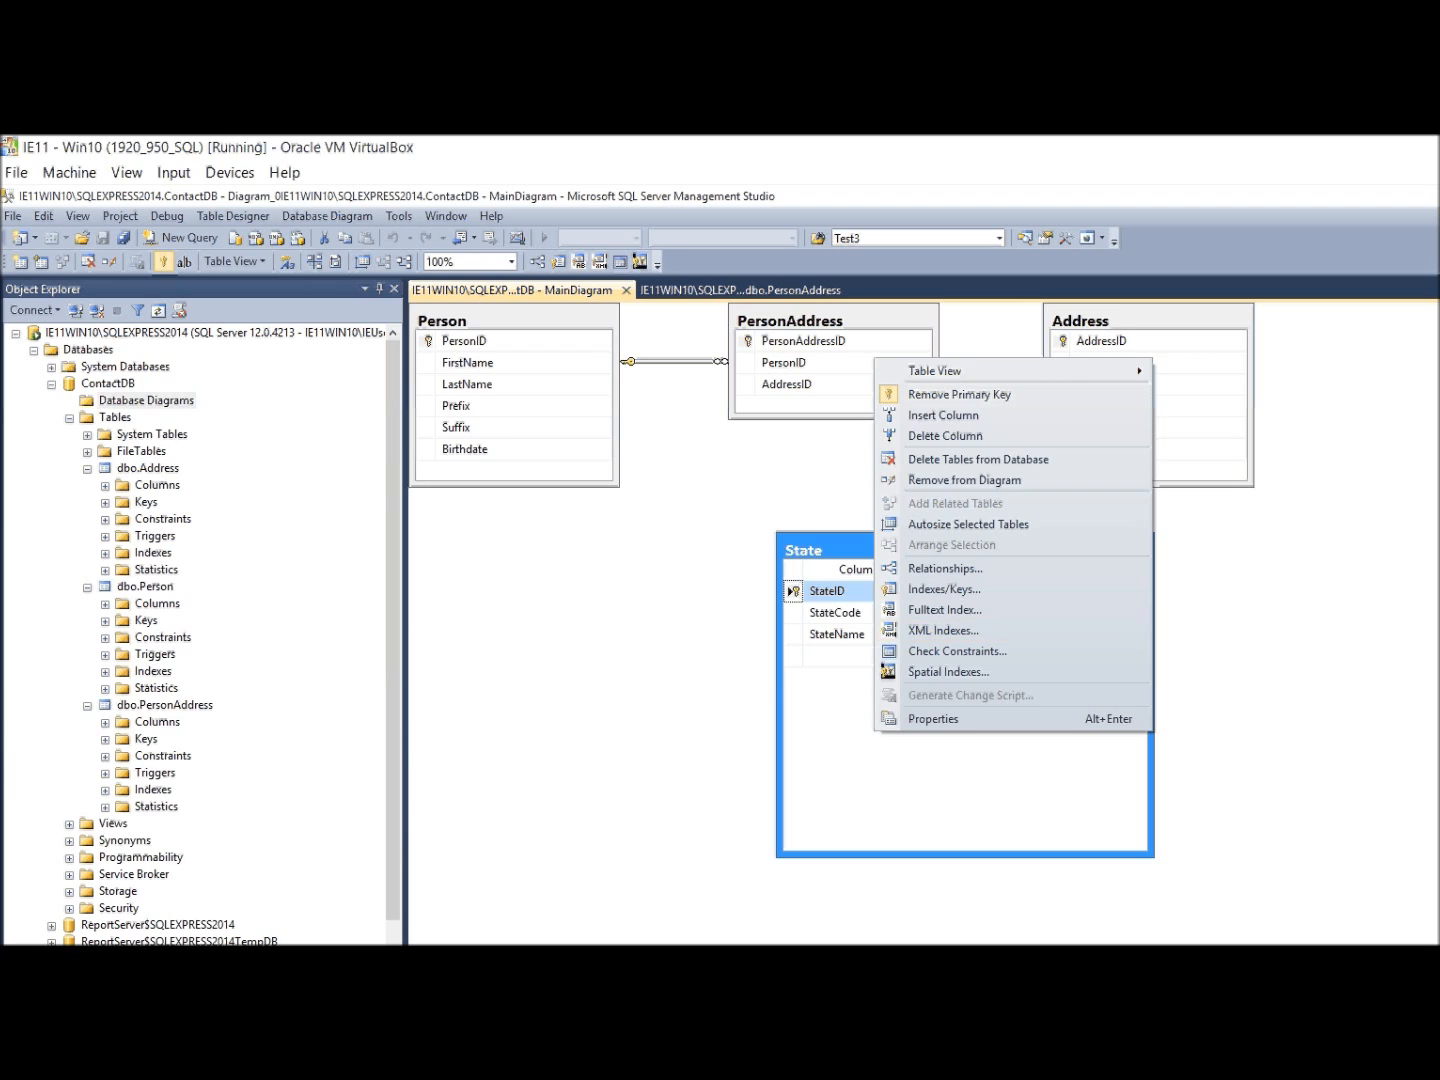
{"action": "mouse_move", "coordinate": [935, 371]}
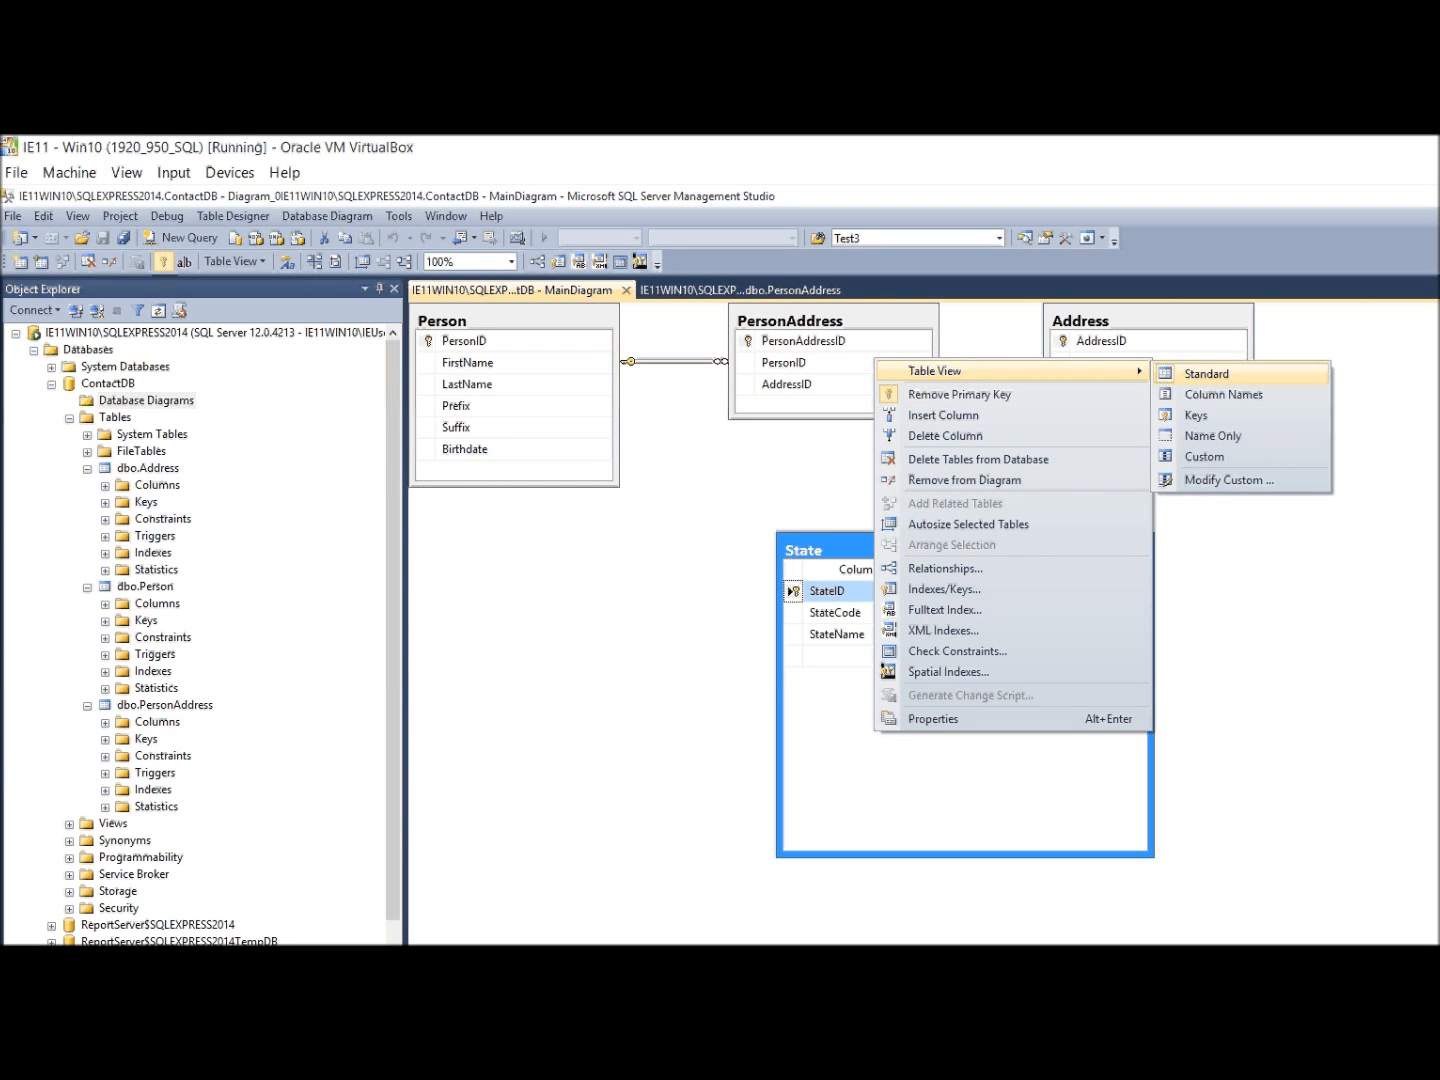
{"action": "key", "text": "Return"}
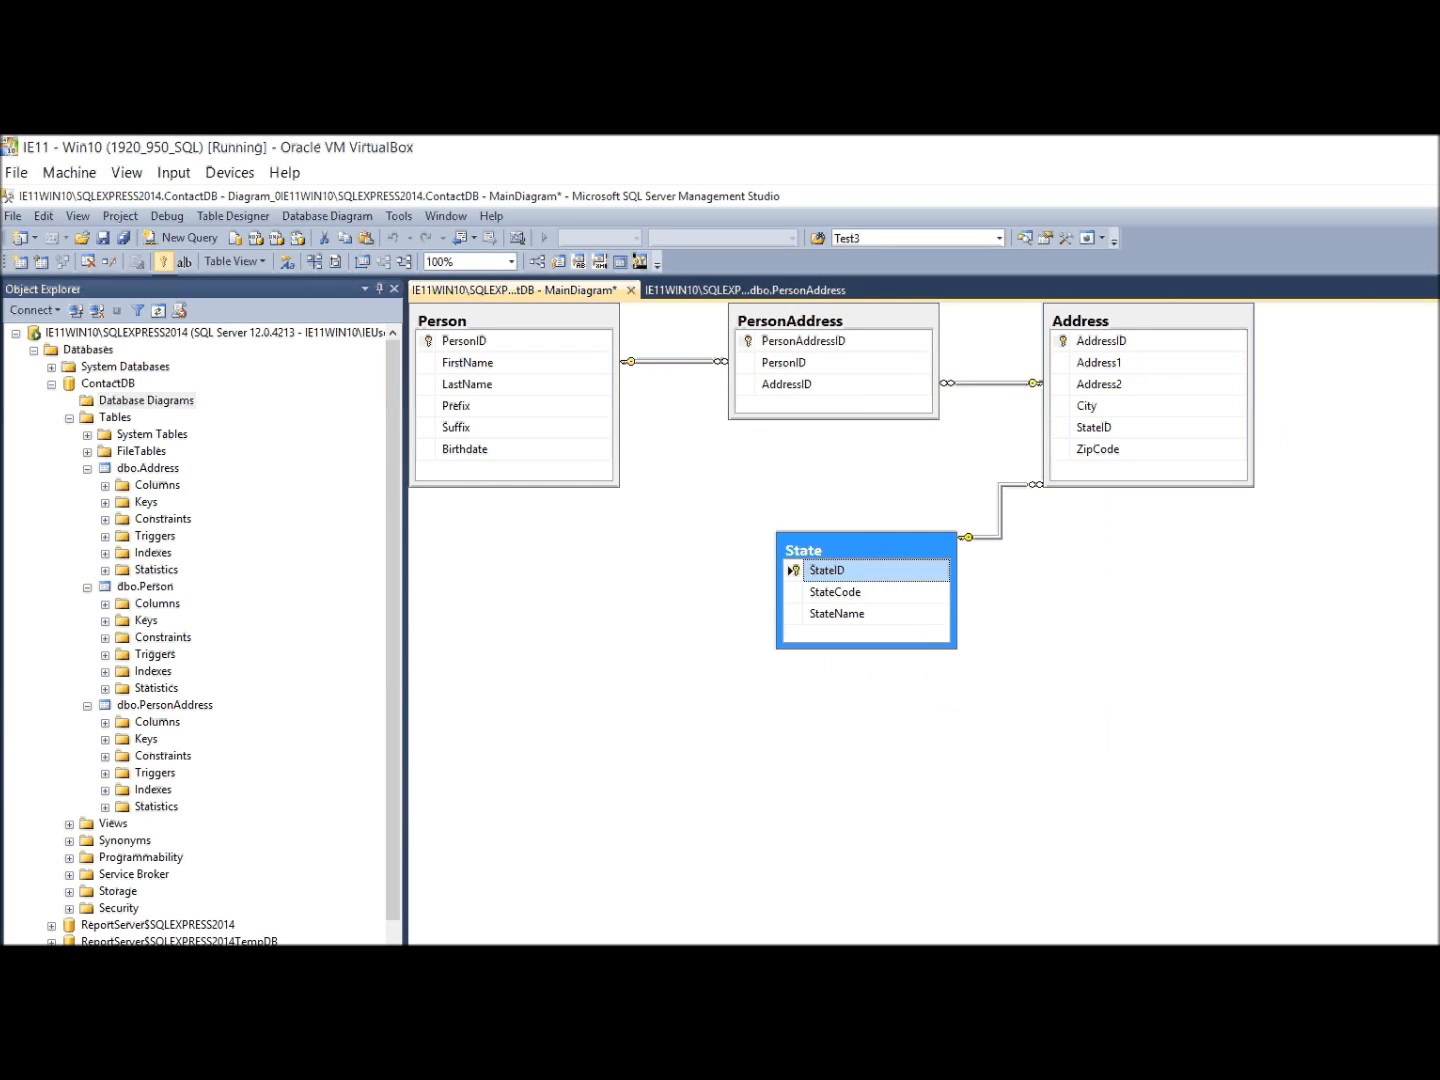
{"action": "left_click", "coordinate": [1090, 620]}
{"action": "key", "text": "ctrl+s"}
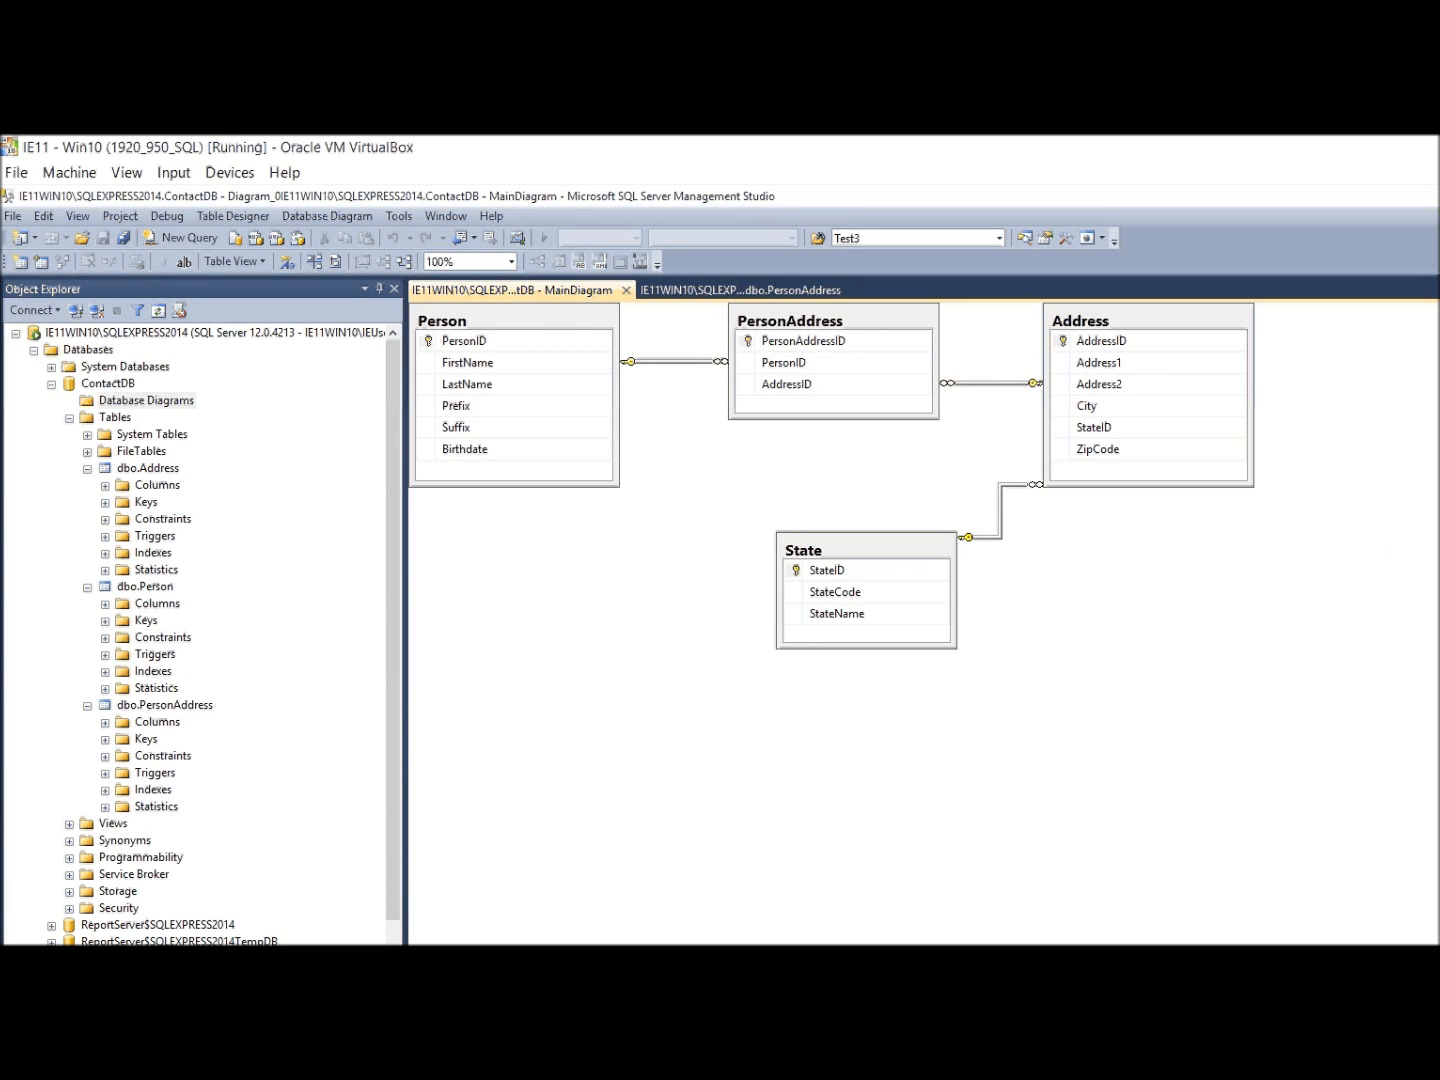
Step: Close MainDiagram and the PersonAddress table designer, and script dbo.Address as CREATE to a new query editor window
{"action": "left_click", "coordinate": [627, 290]}
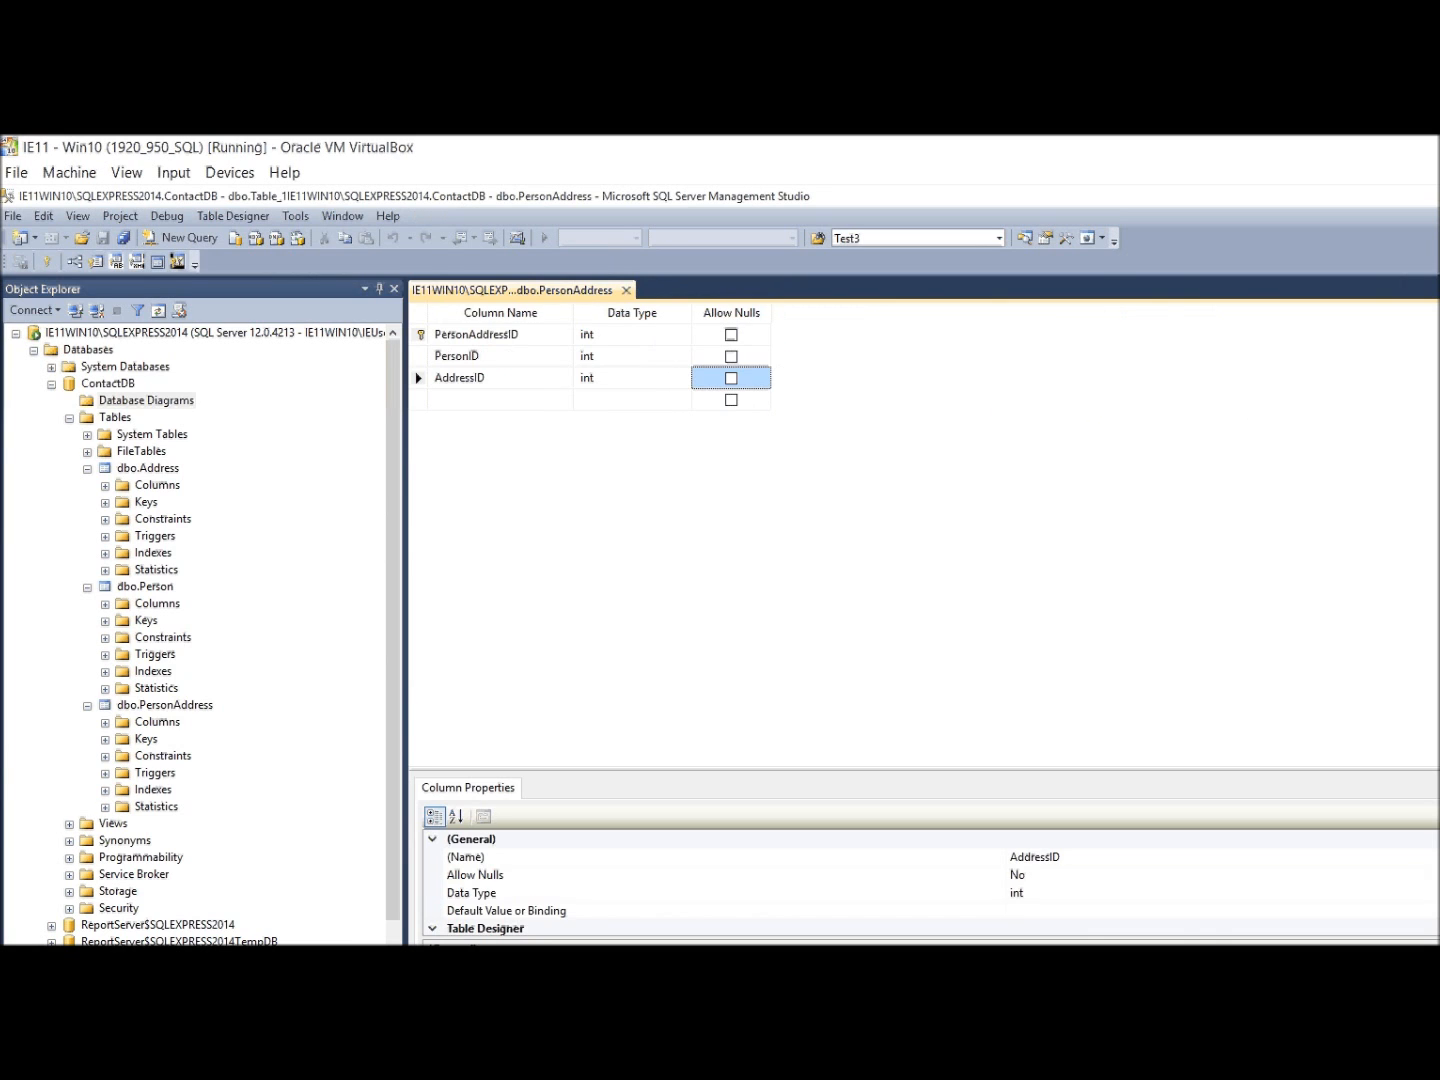
{"action": "left_click", "coordinate": [627, 290]}
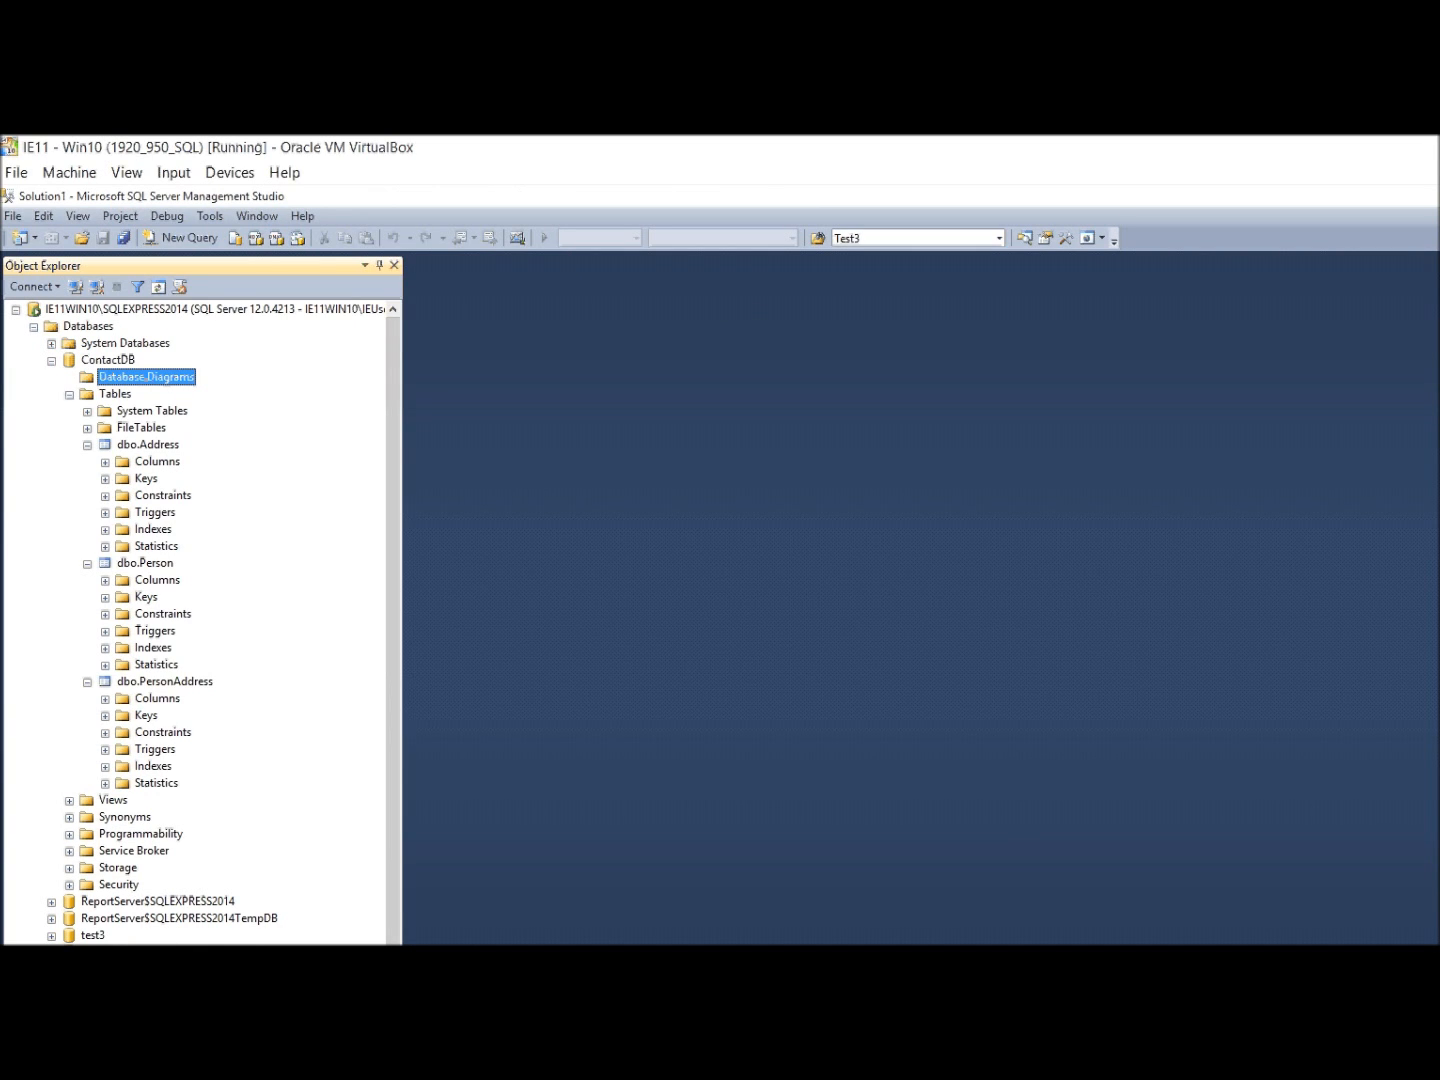
{"action": "right_click", "coordinate": [147, 445]}
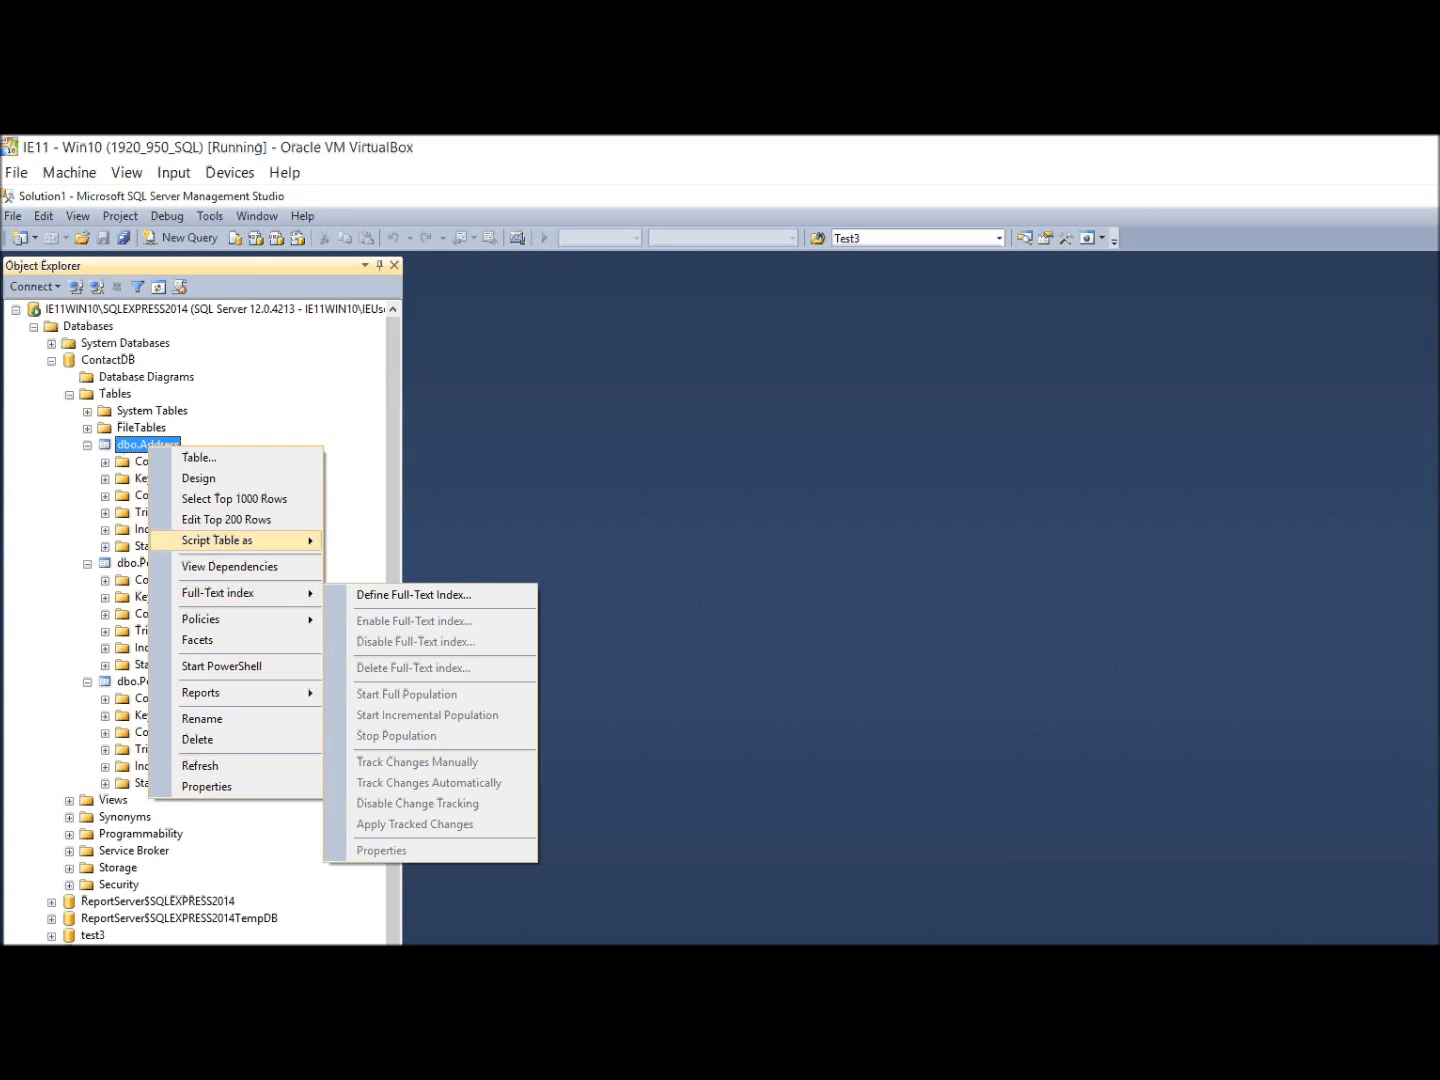
{"action": "mouse_move", "coordinate": [230, 540]}
{"action": "mouse_move", "coordinate": [383, 541]}
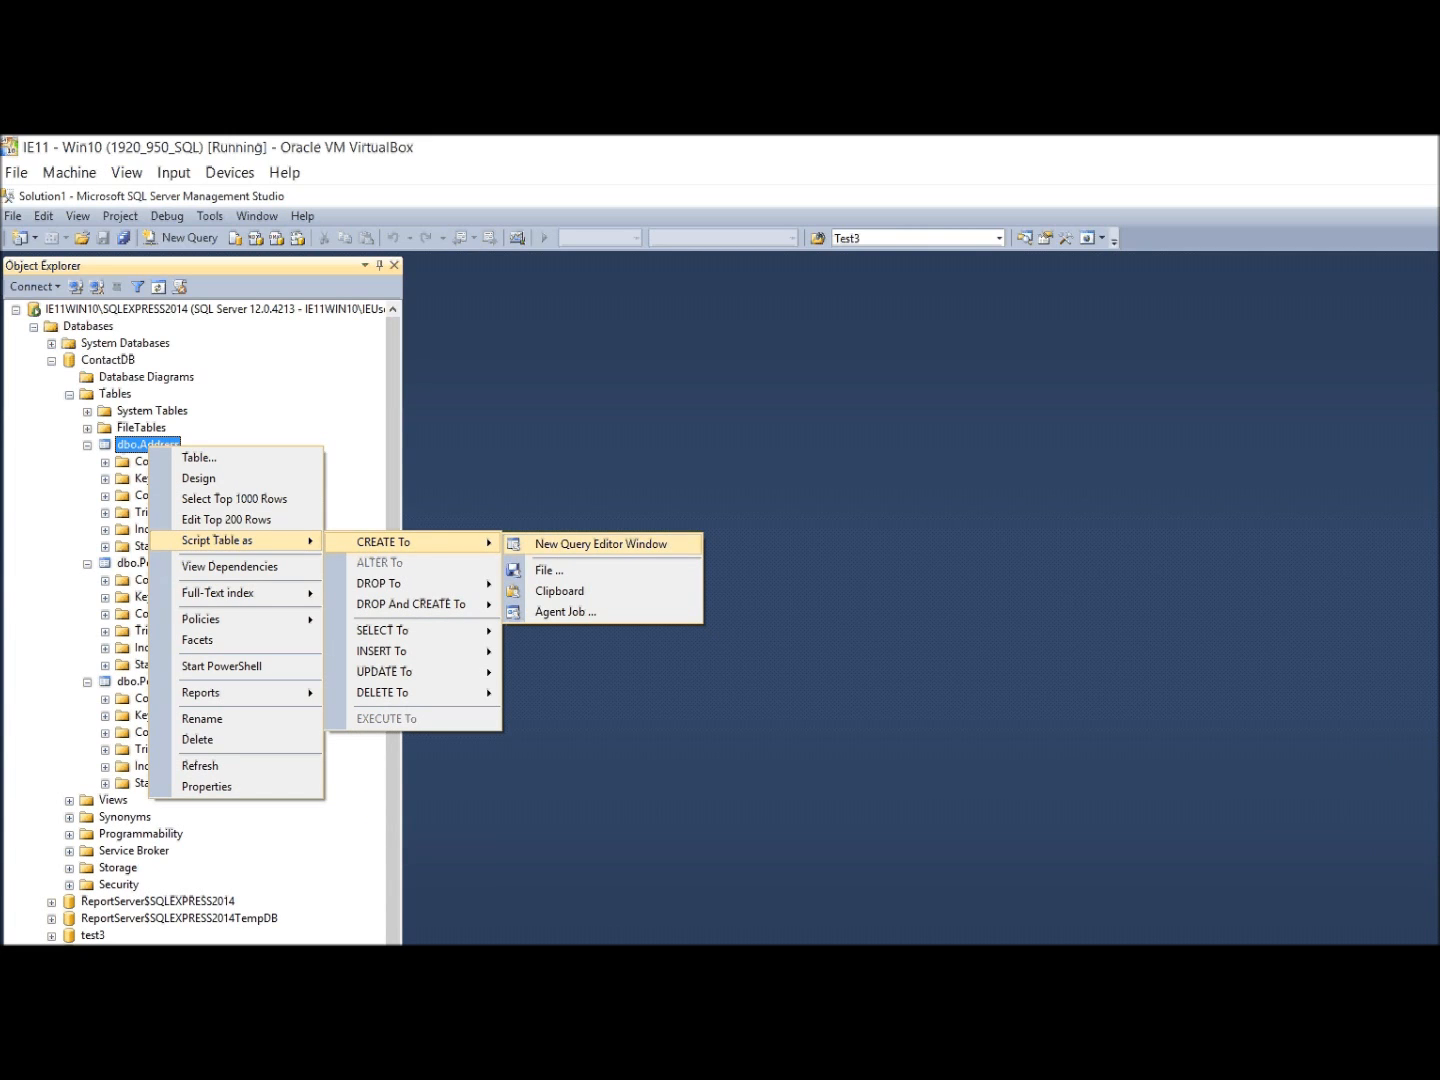
{"action": "left_click", "coordinate": [600, 543]}
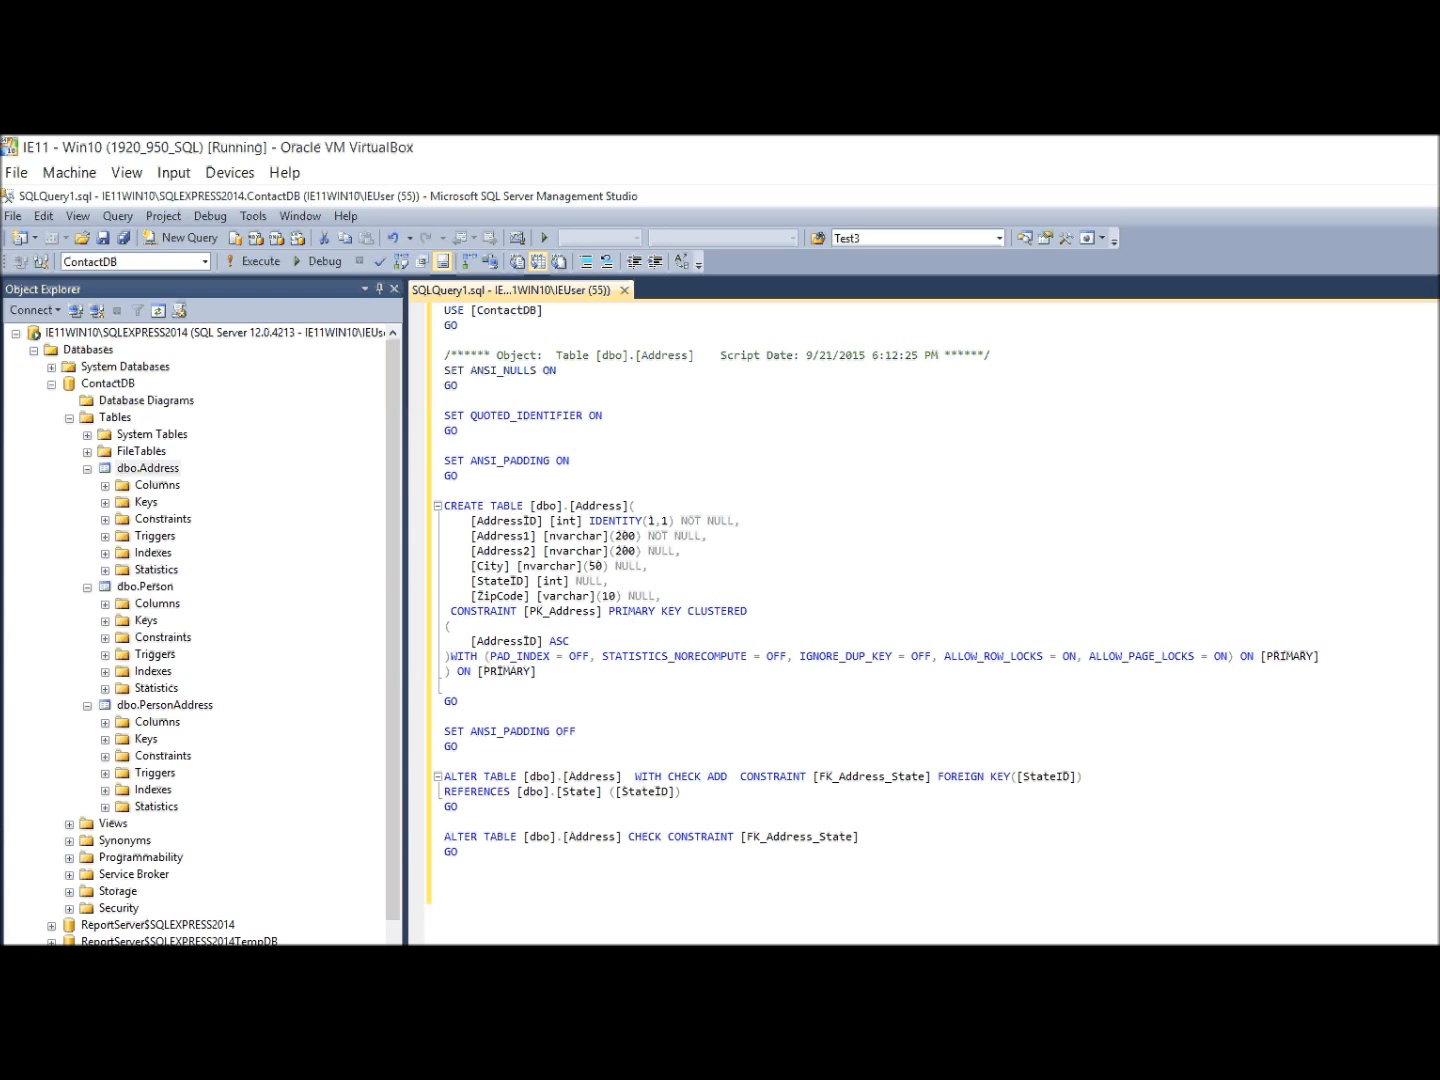
Step: Examine the script's AddressID column definition, primary key constraint, and the FK_Address_State foreign key on the StateID column
{"action": "double_click", "coordinate": [506, 521]}
{"action": "double_click", "coordinate": [566, 521]}
{"action": "double_click", "coordinate": [615, 521]}
{"action": "double_click", "coordinate": [651, 521]}
{"action": "double_click", "coordinate": [663, 521]}
{"action": "left_click_drag", "start_coordinate": [754, 611], "coordinate": [688, 611]}
{"action": "left_click_drag", "start_coordinate": [471, 641], "coordinate": [543, 641]}
{"action": "double_click", "coordinate": [559, 641]}
{"action": "double_click", "coordinate": [872, 777]}
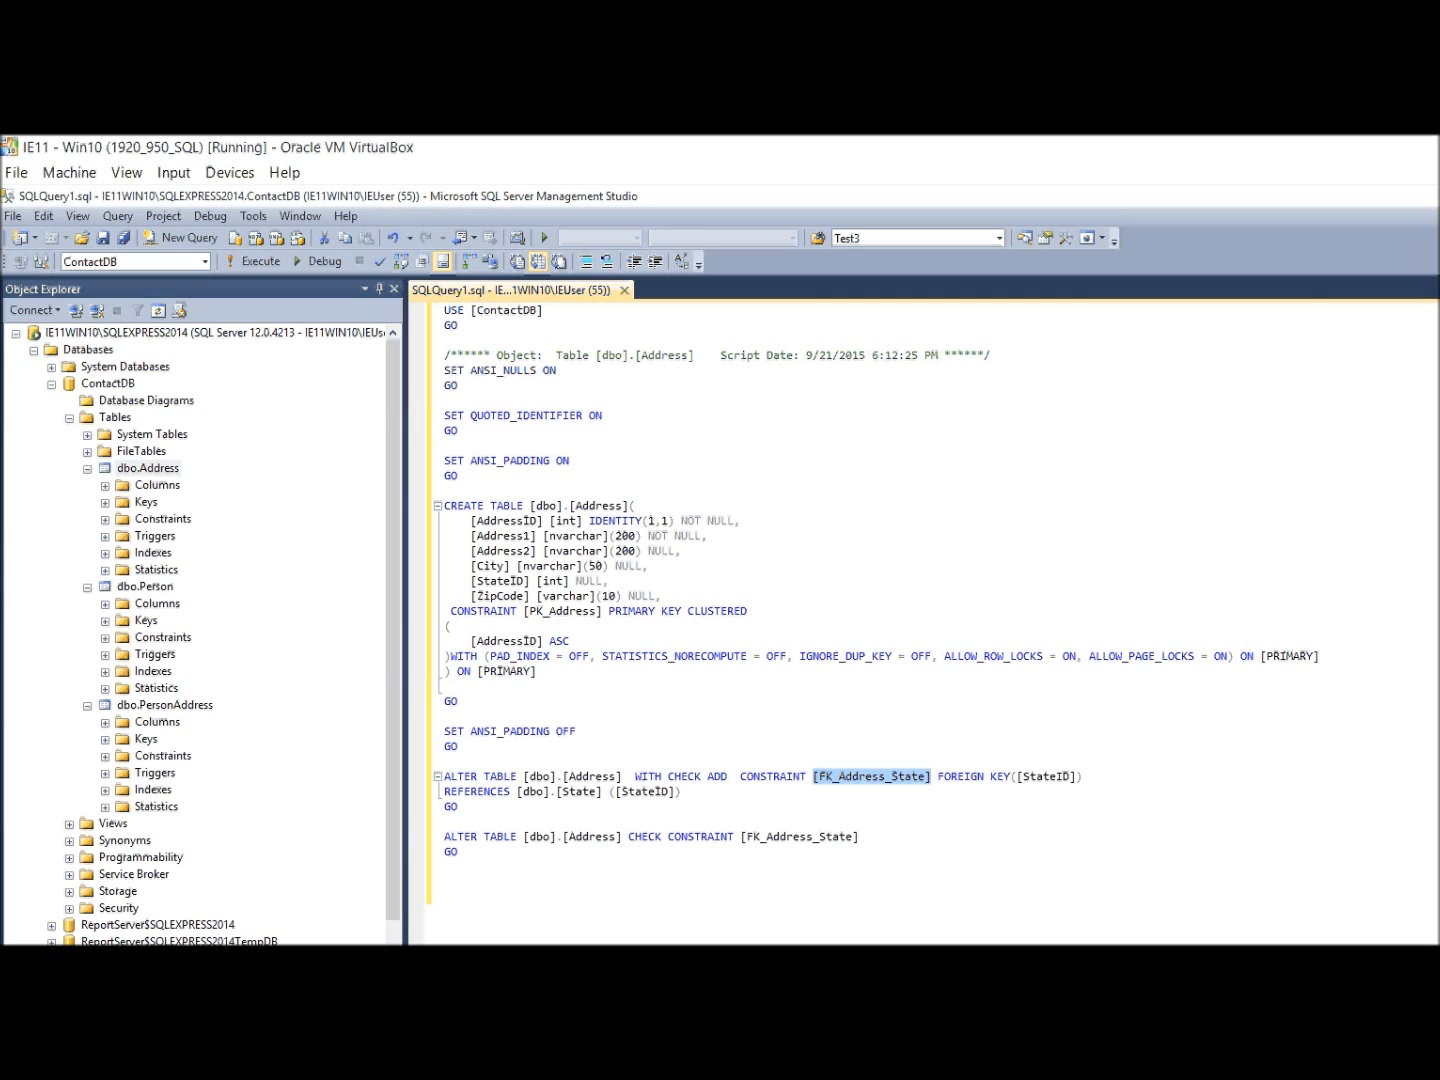
{"action": "double_click", "coordinate": [504, 581]}
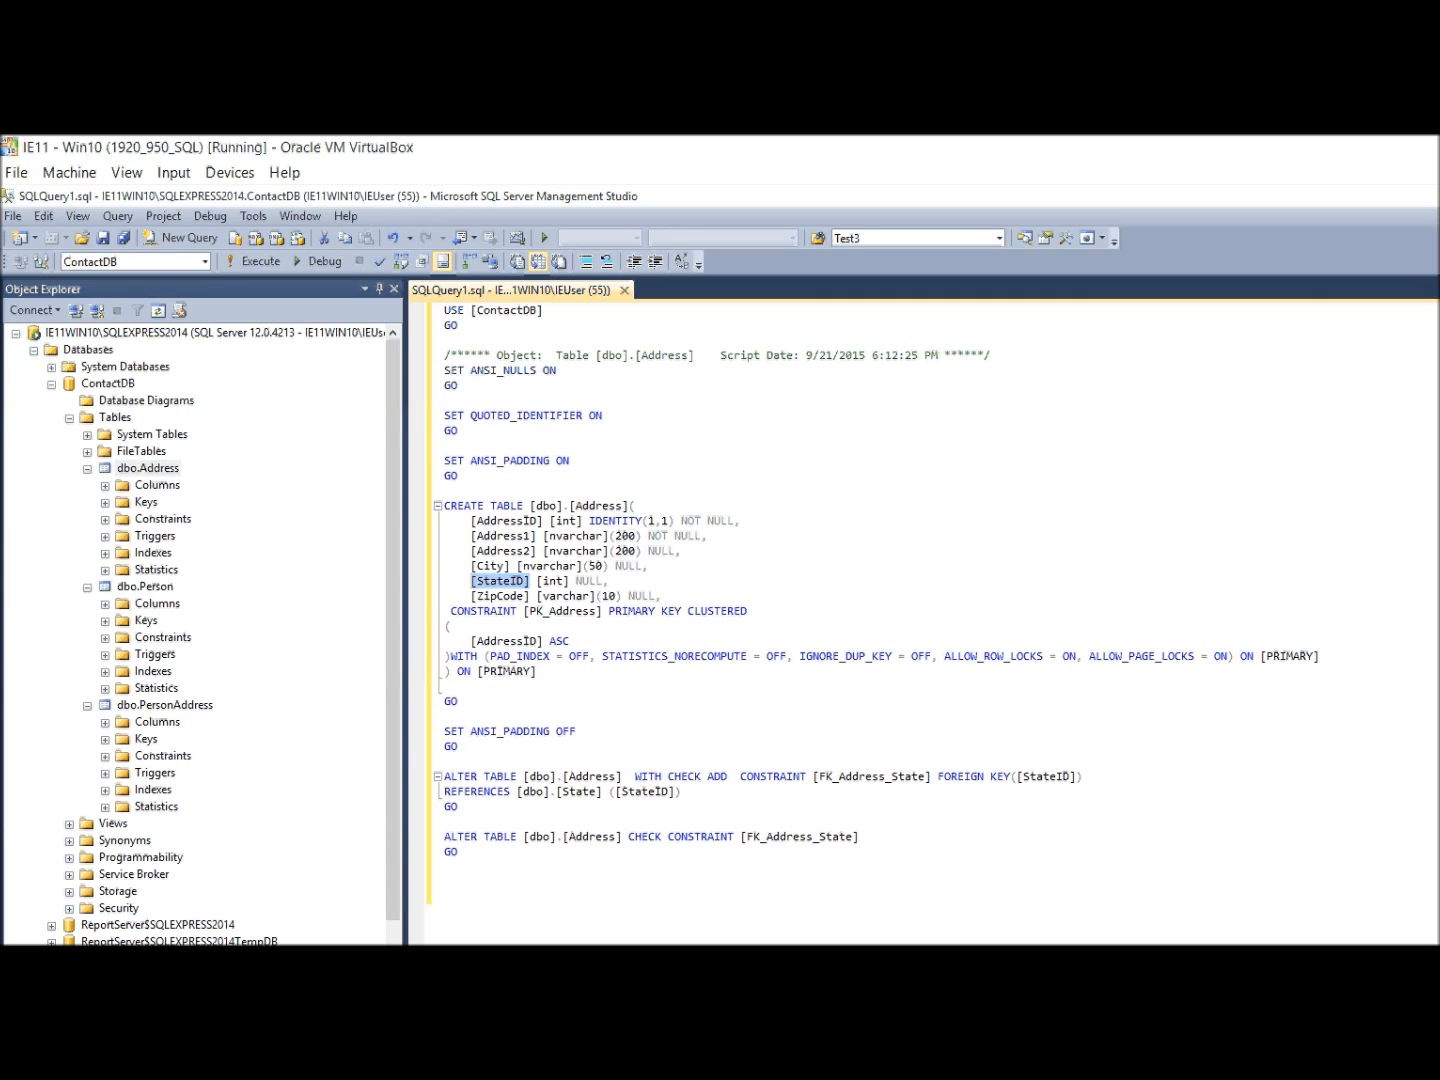